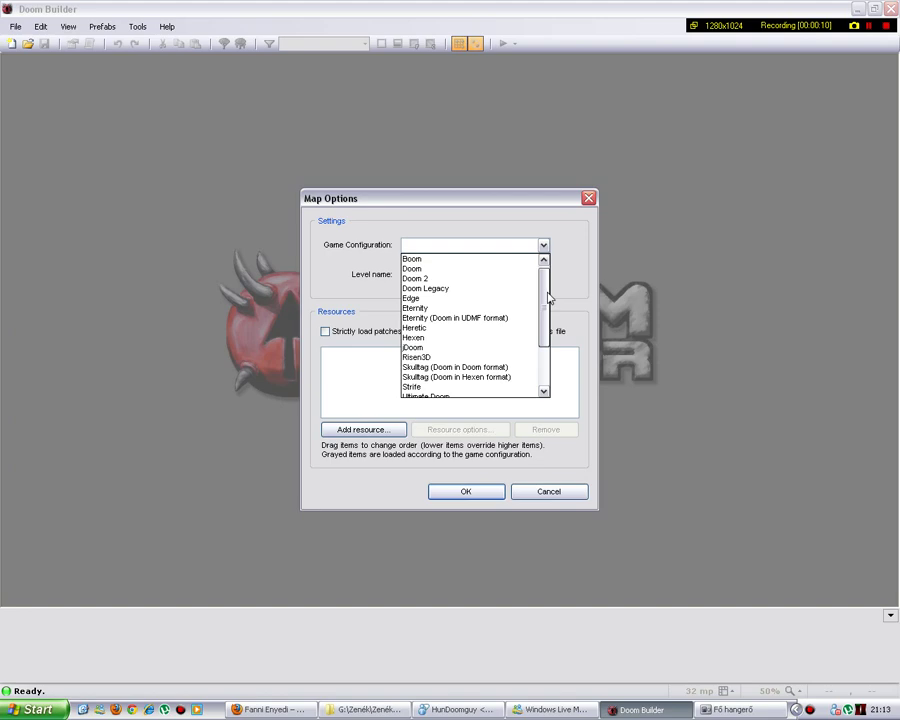
Look through the available game configurations and choose Doom 2 for the new map.
mouse_move(548, 297)
left_mouse_down()
mouse_move(551, 345)
mouse_move(545, 300)
left_mouse_up()
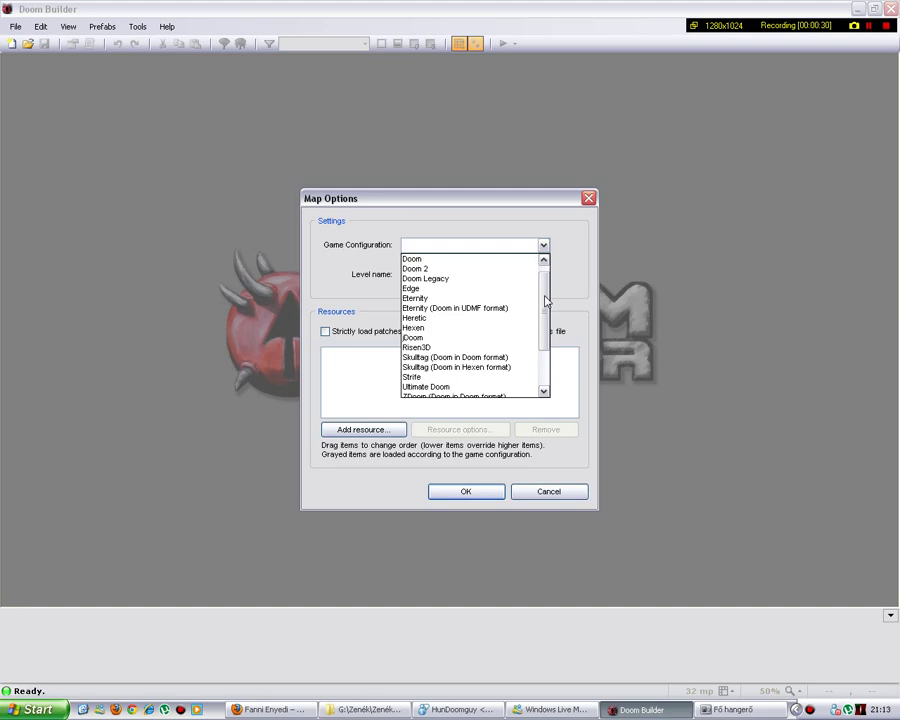
left_click_drag(546, 300, 545, 290)
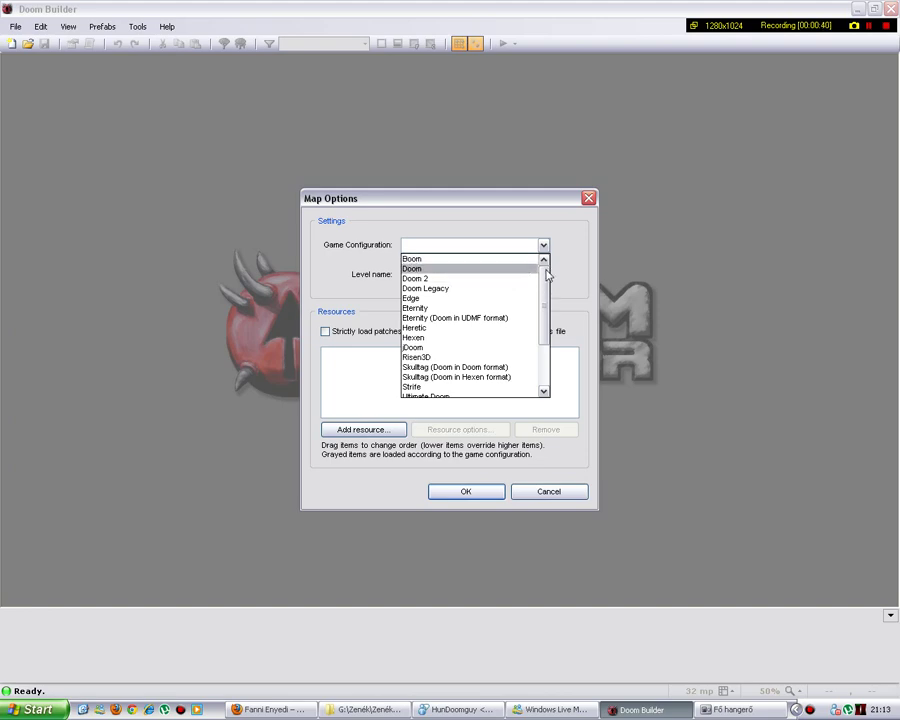
scroll(547, 274, "down", 3)
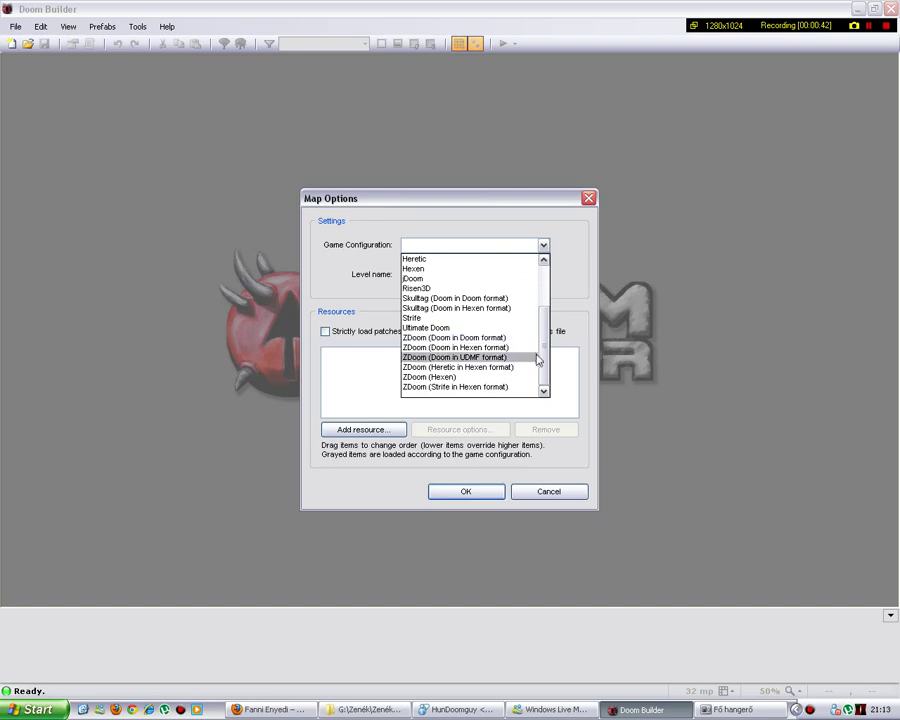
left_click_drag(545, 357, 545, 306)
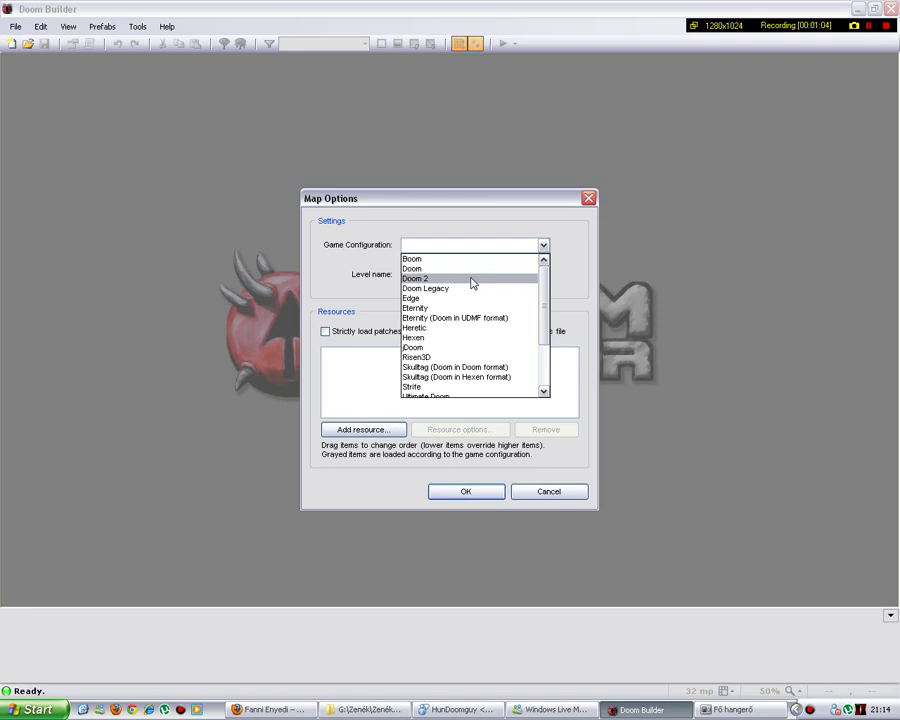
left_click(421, 280)
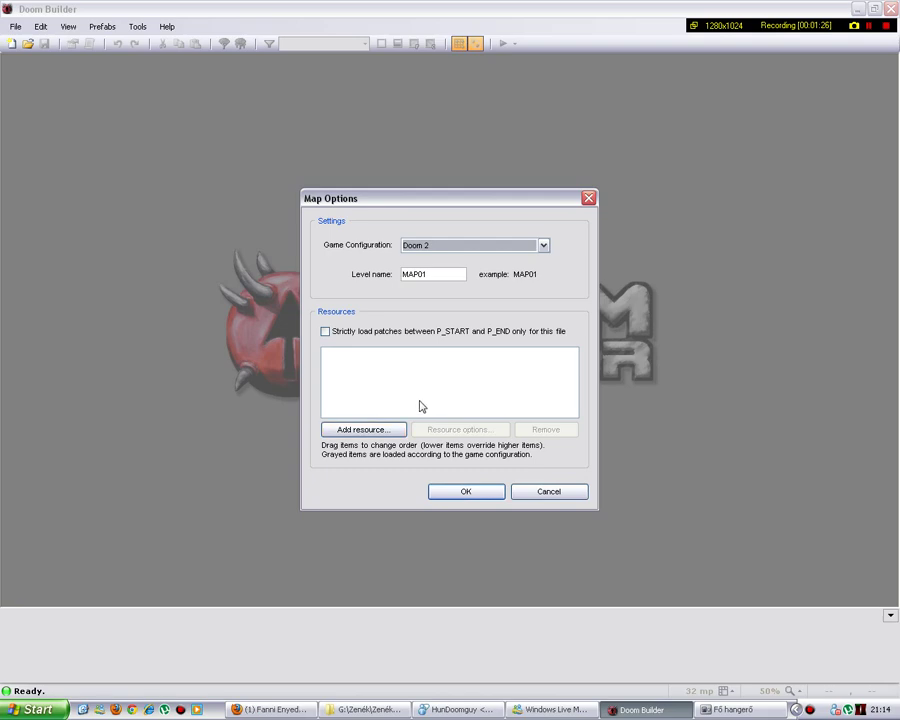
Start adding a WAD file resource and browse to the Doom 2 folder inside DOOM\GZDOOM.
left_click(364, 430)
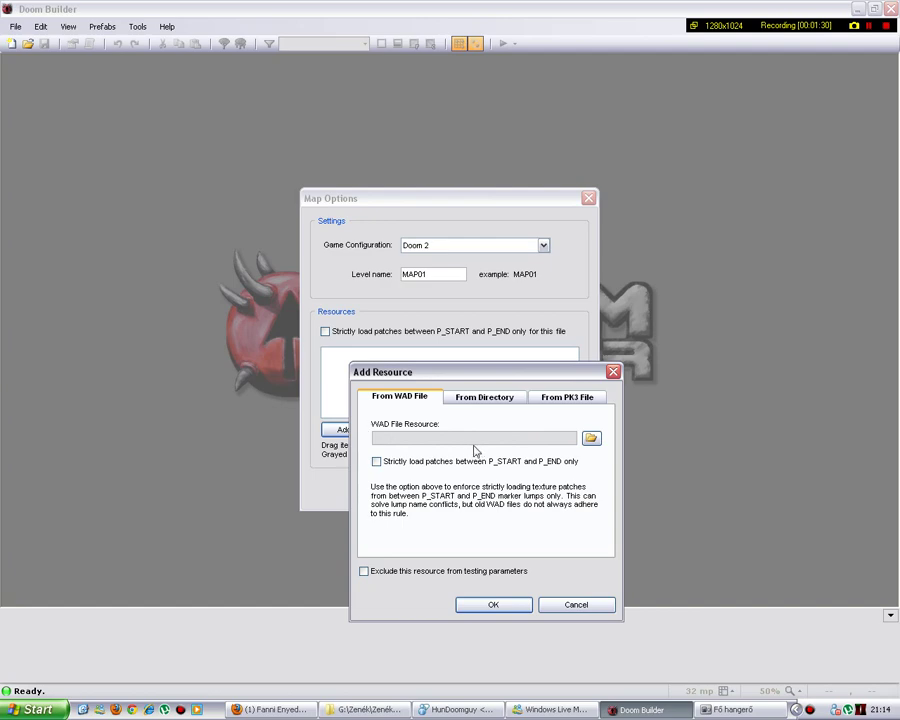
left_click(591, 440)
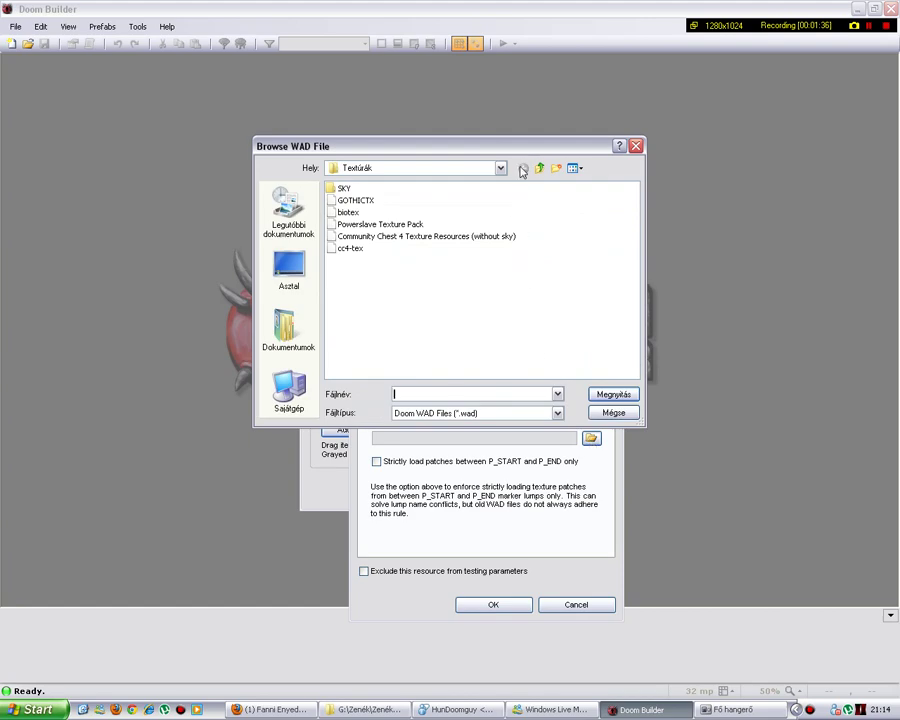
left_click(539, 168)
left_click(539, 168)
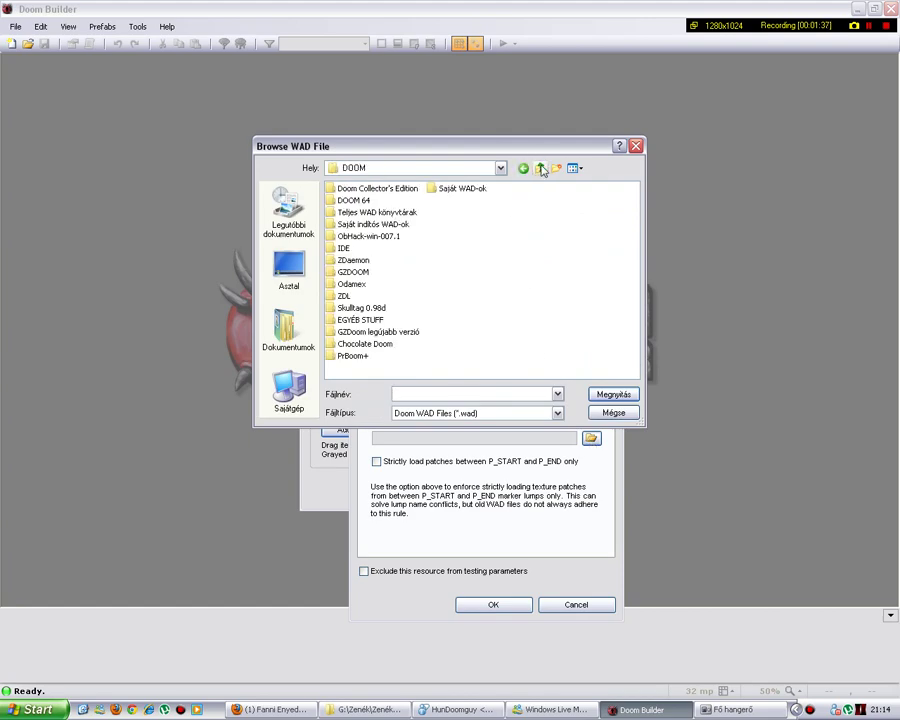
double_click(354, 272)
double_click(350, 260)
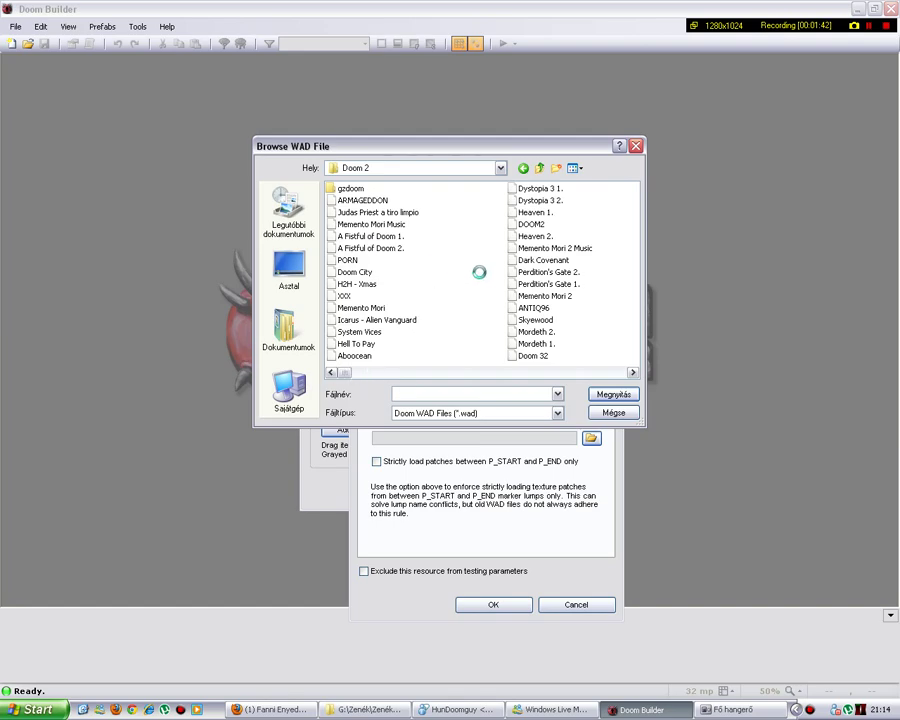
Arrange the WAD files by name, add DOOM2.WAD as a resource and confirm the map options.
right_click(438, 262)
mouse_move(498, 293)
left_click(569, 287)
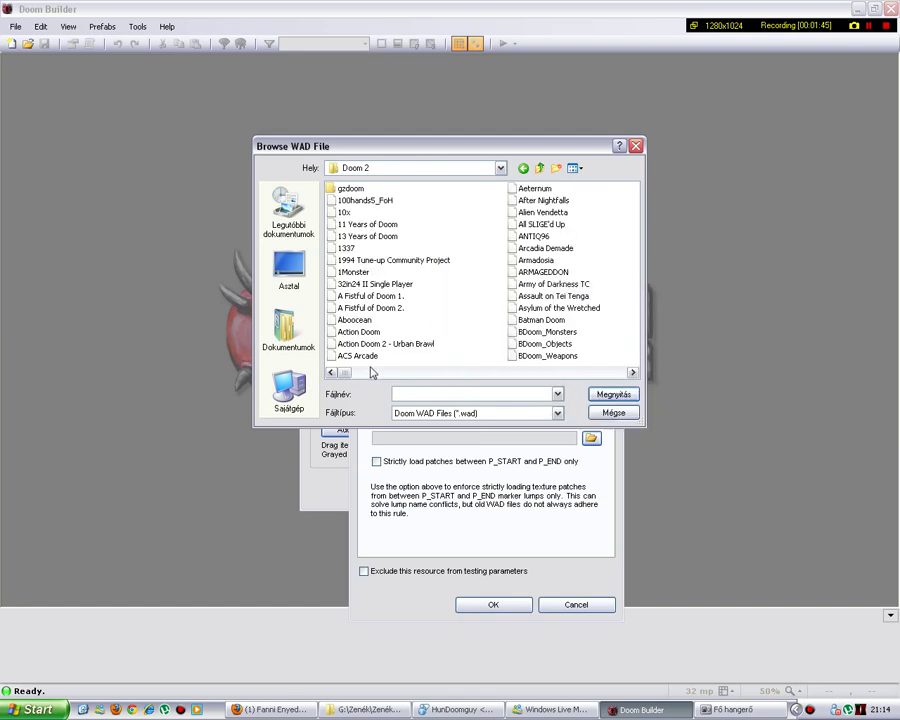
left_click_drag(345, 372, 398, 377)
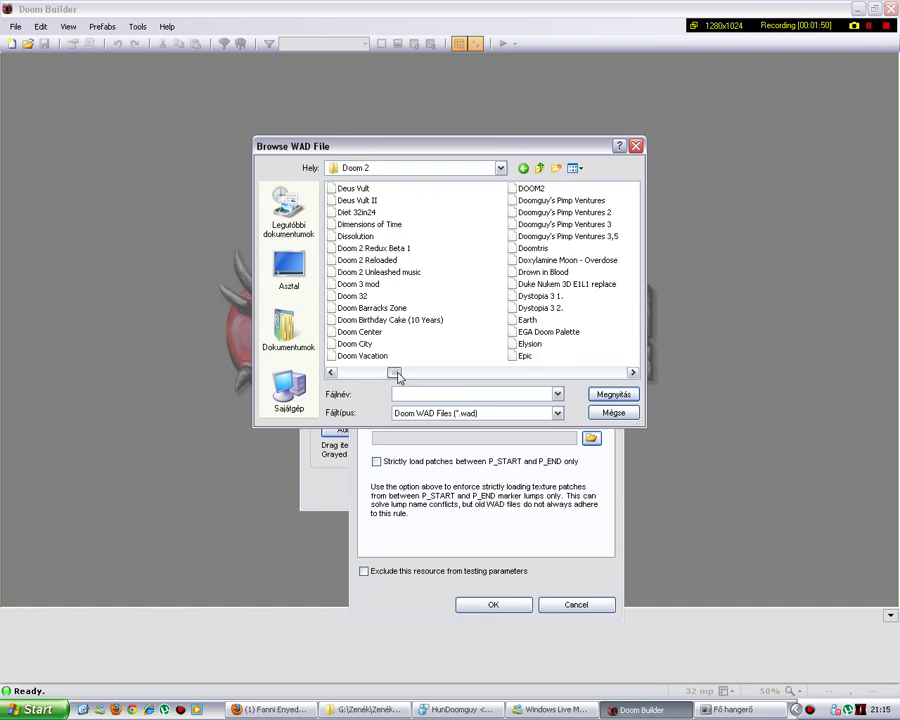
left_click_drag(398, 376, 400, 377)
left_click(531, 189)
left_click(592, 396)
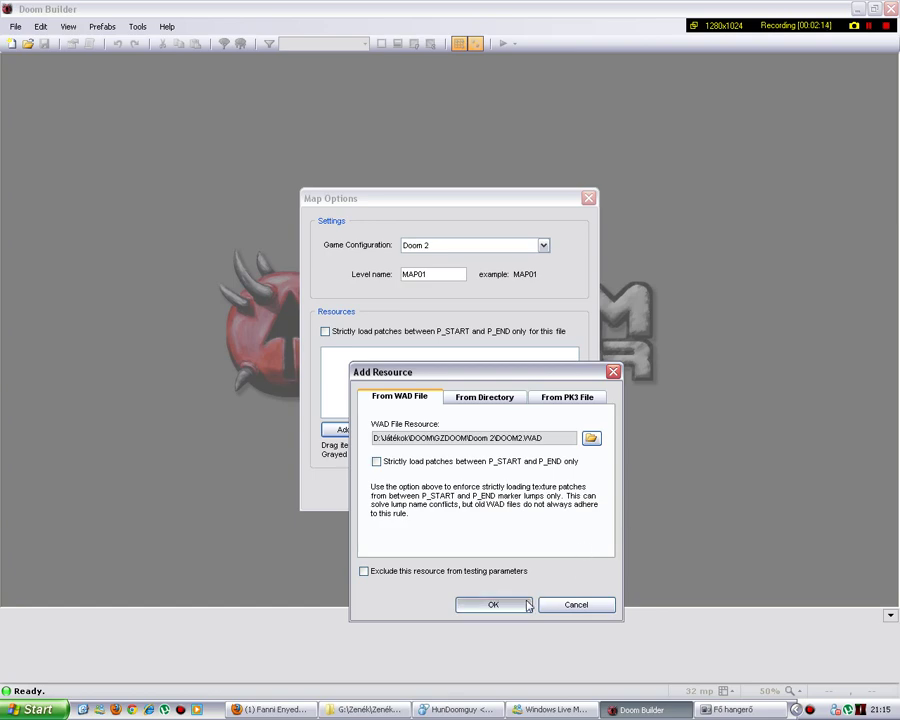
left_click(493, 604)
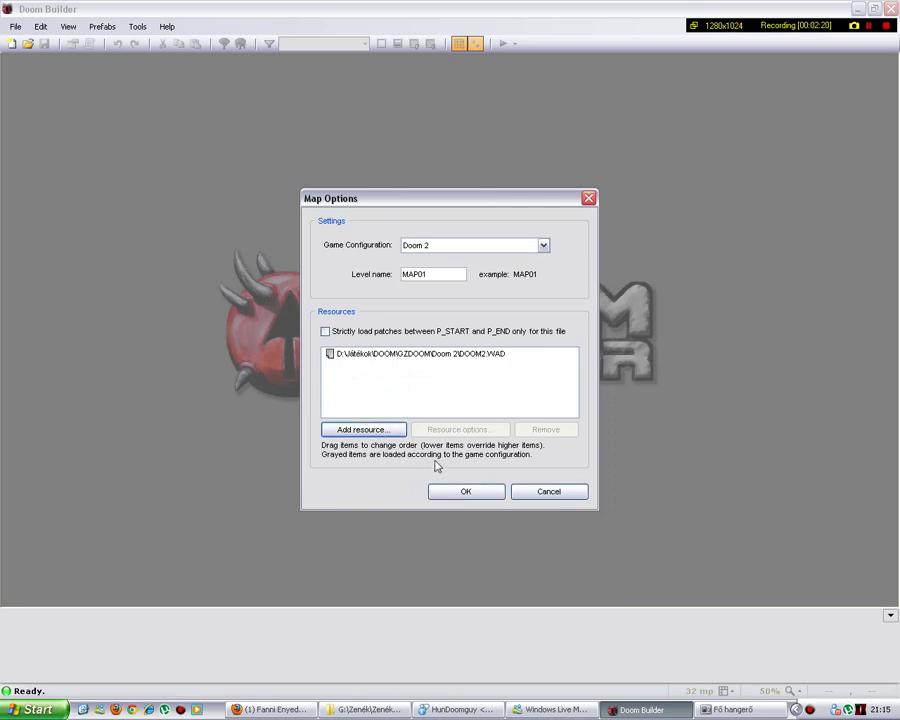
left_click(462, 491)
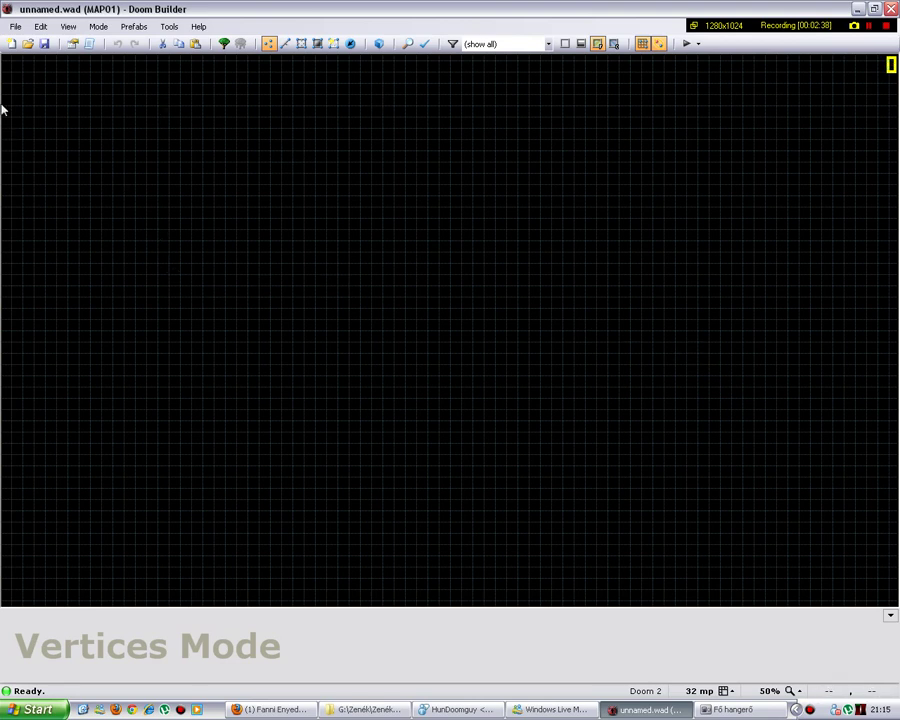
View the Open Map and Save Map As dialogs, cancelling each one.
left_click(27, 44)
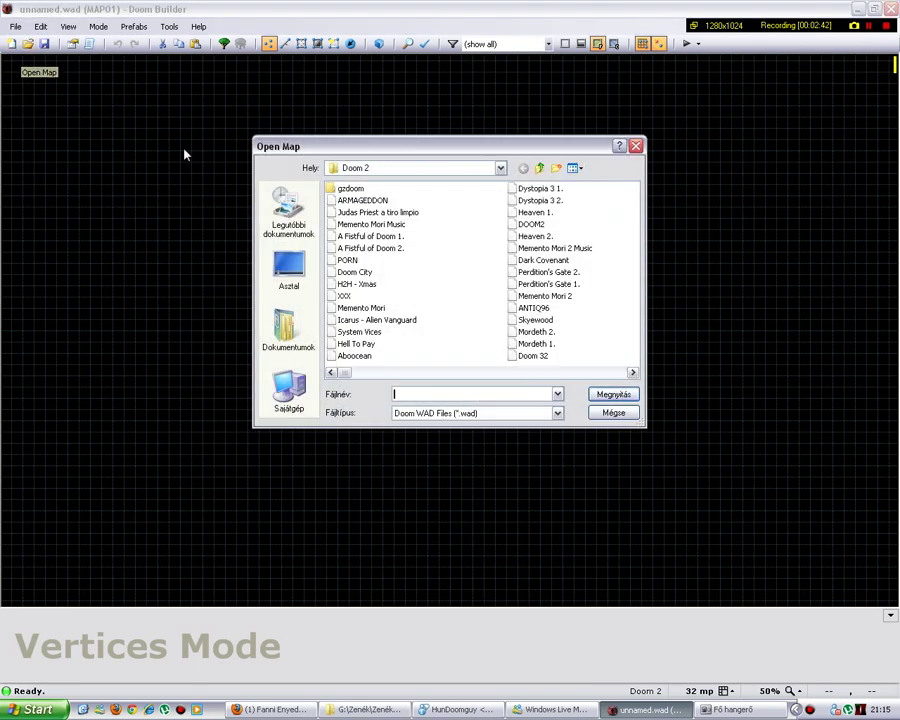
left_click(626, 413)
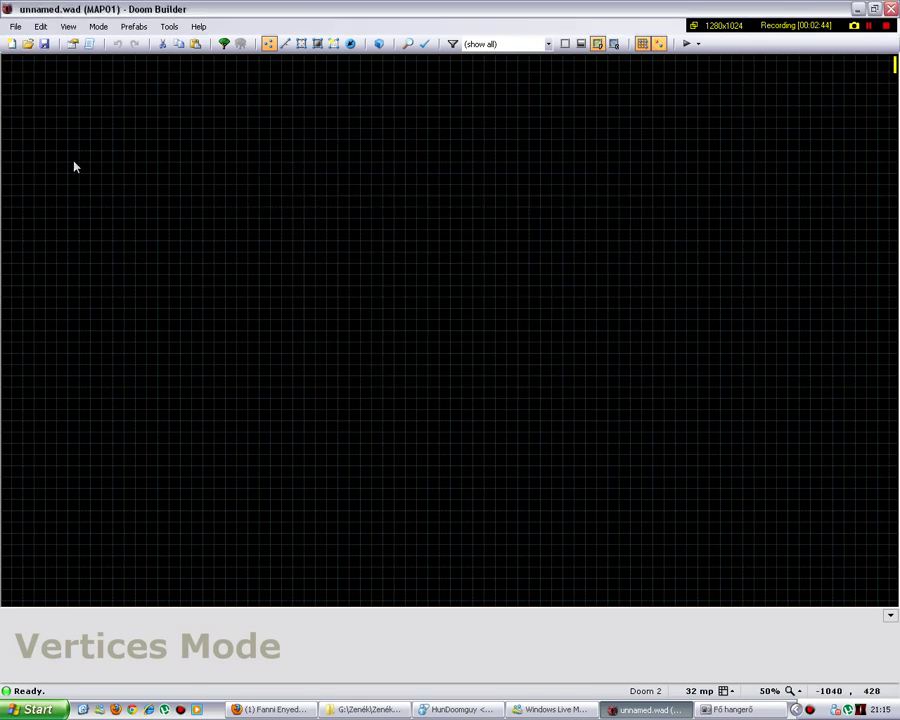
left_click(44, 44)
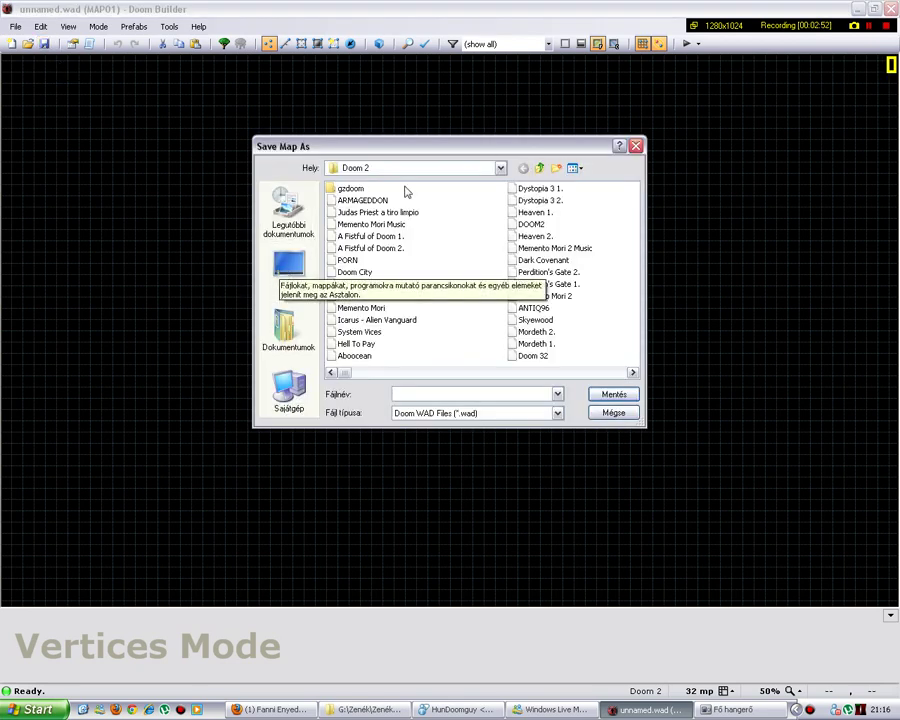
left_click(286, 268)
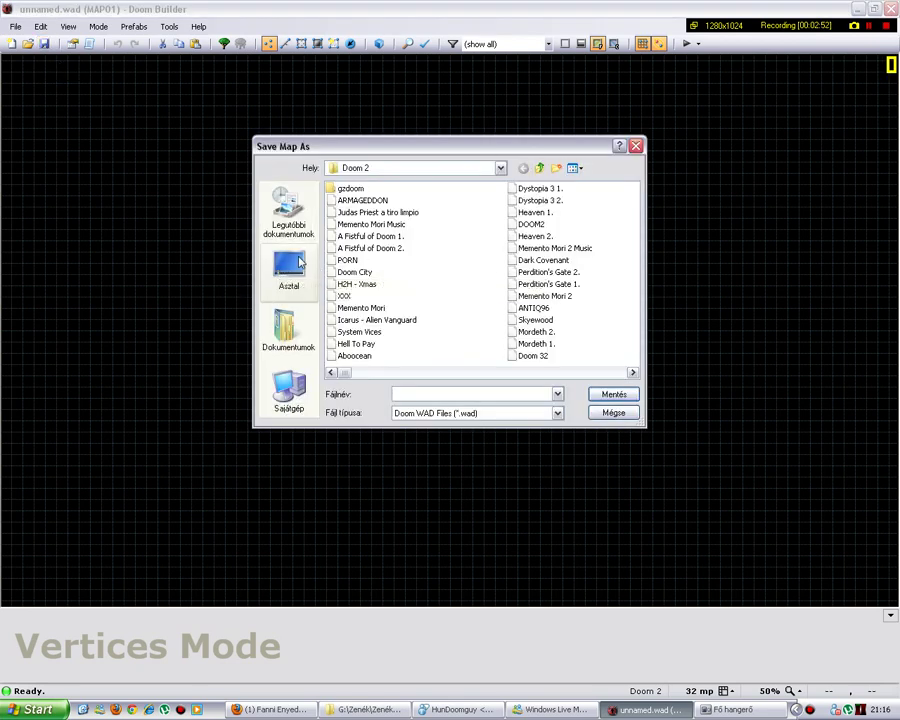
left_click(605, 416)
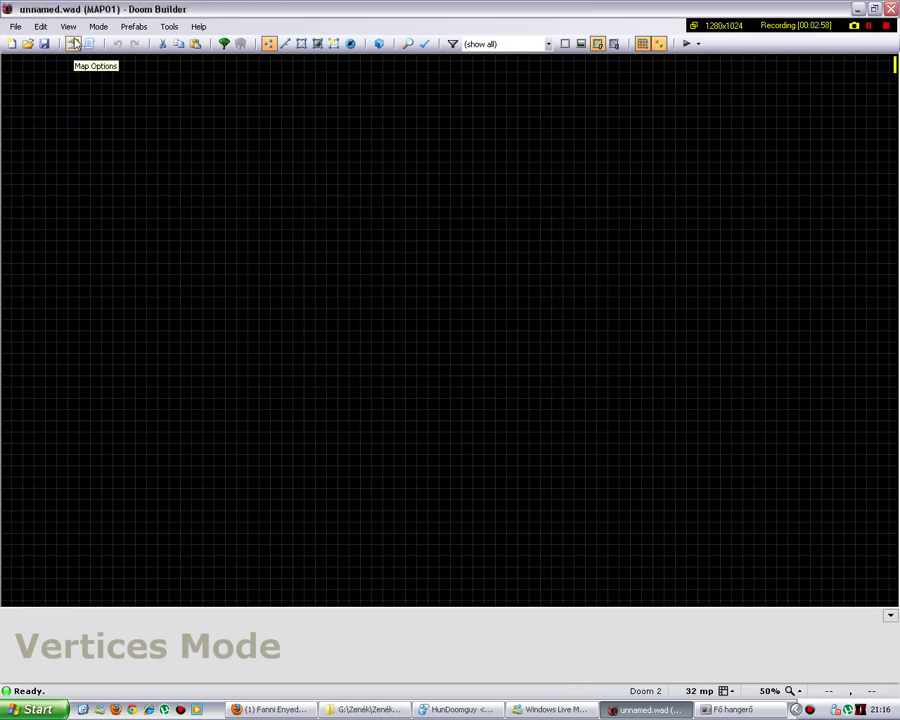
Reopen the map options, review the level name field and confirm with the level name MAP01.
left_click(73, 43)
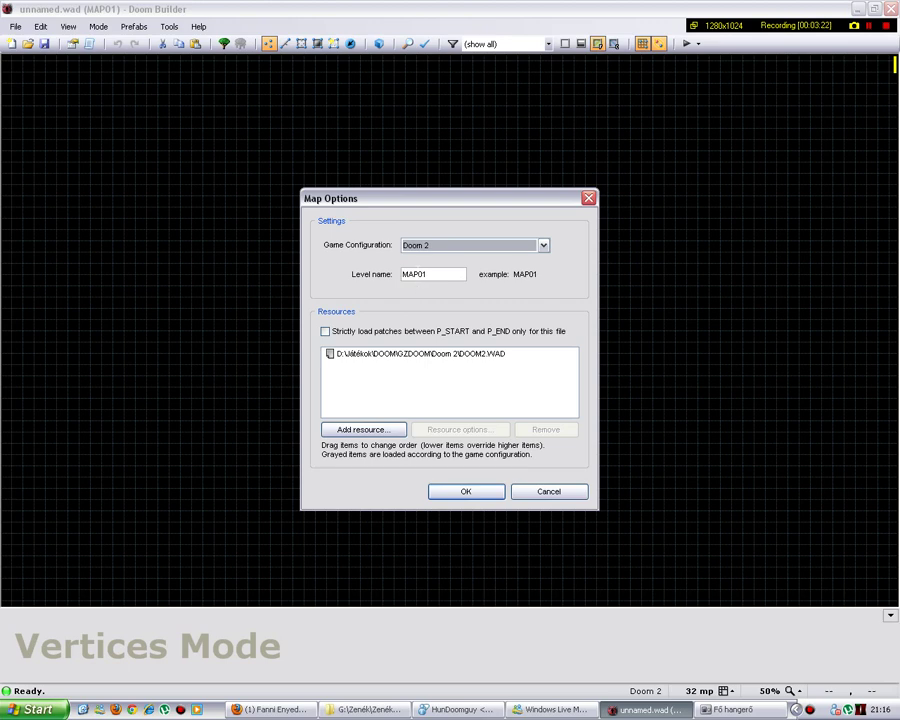
left_click(412, 274)
type("KAT")
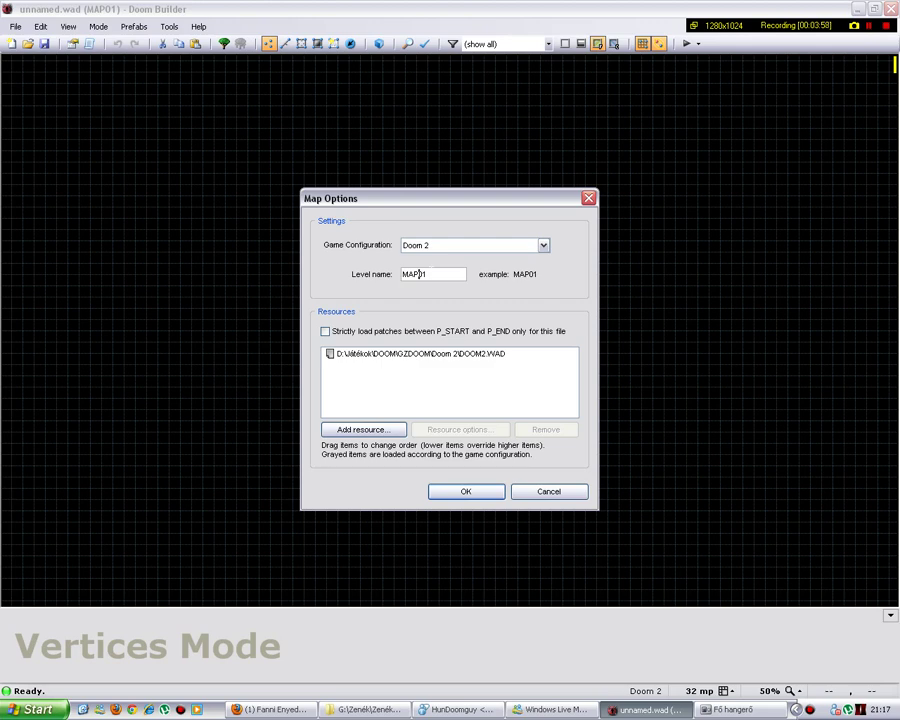
left_click(490, 492)
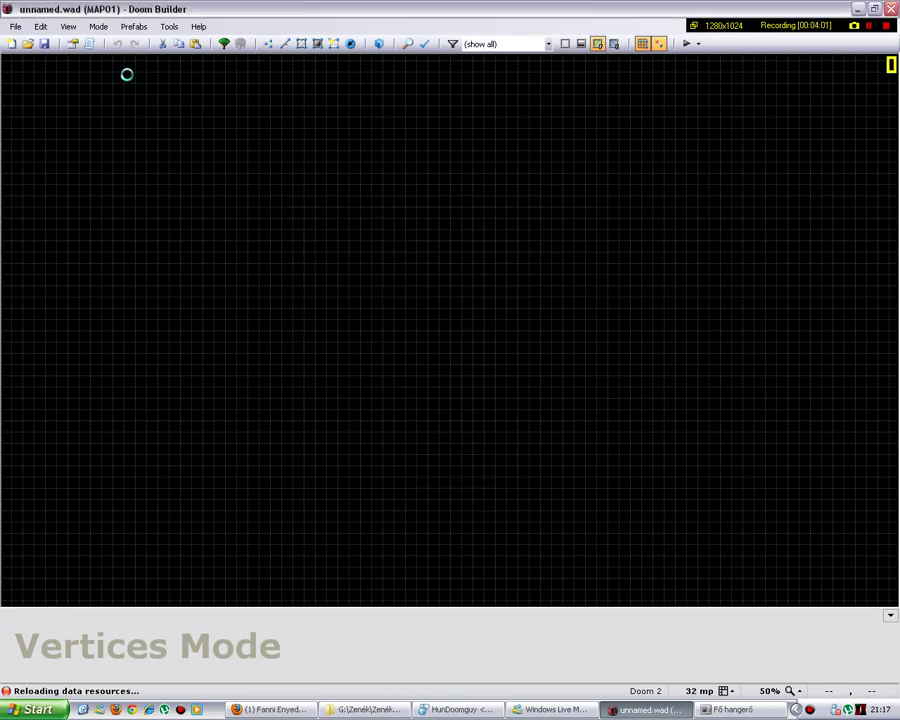
Examine the new script types offered in the Script Editor and close the editor without creating a script.
left_click(91, 47)
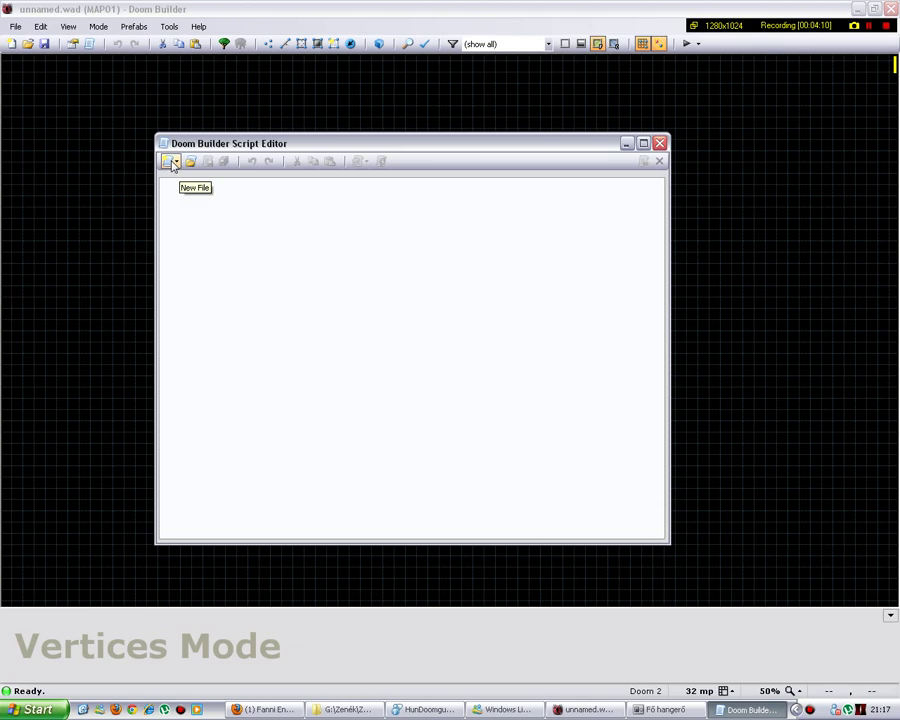
left_click(173, 165)
left_click(172, 165)
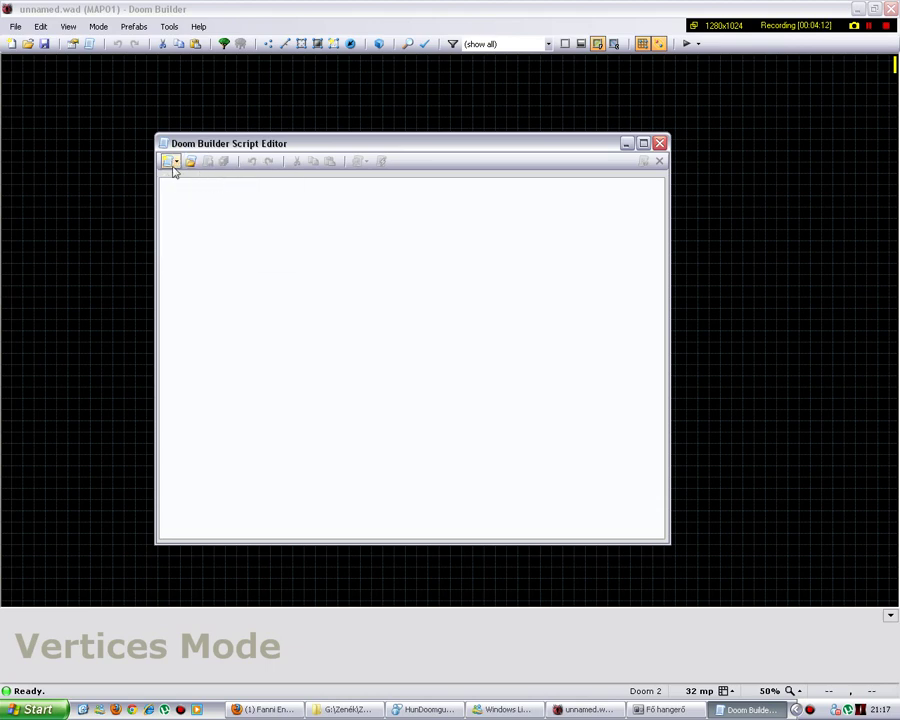
left_click(174, 163)
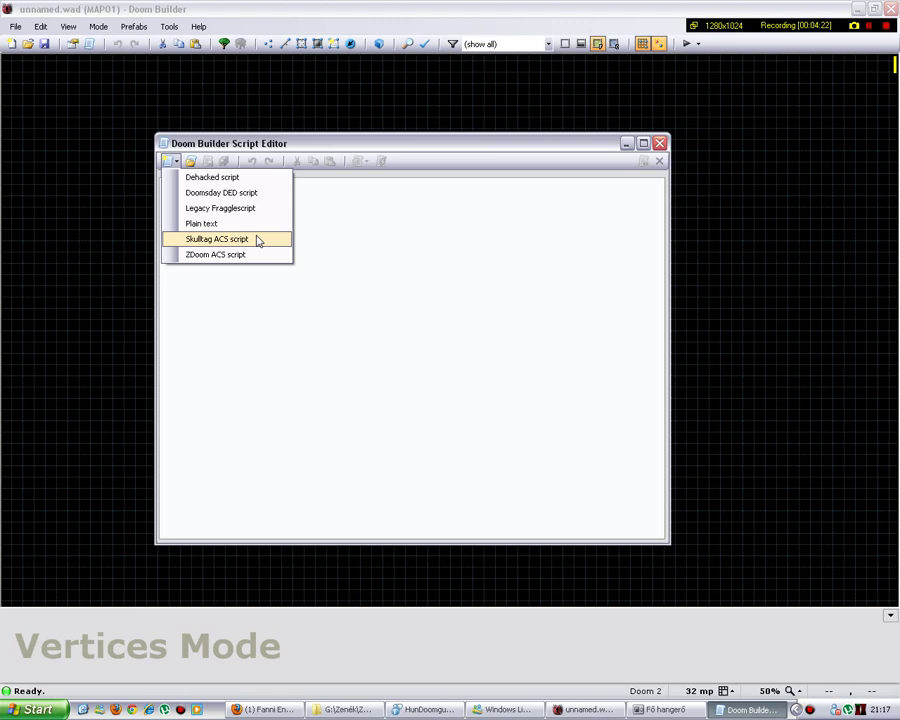
left_click(410, 274)
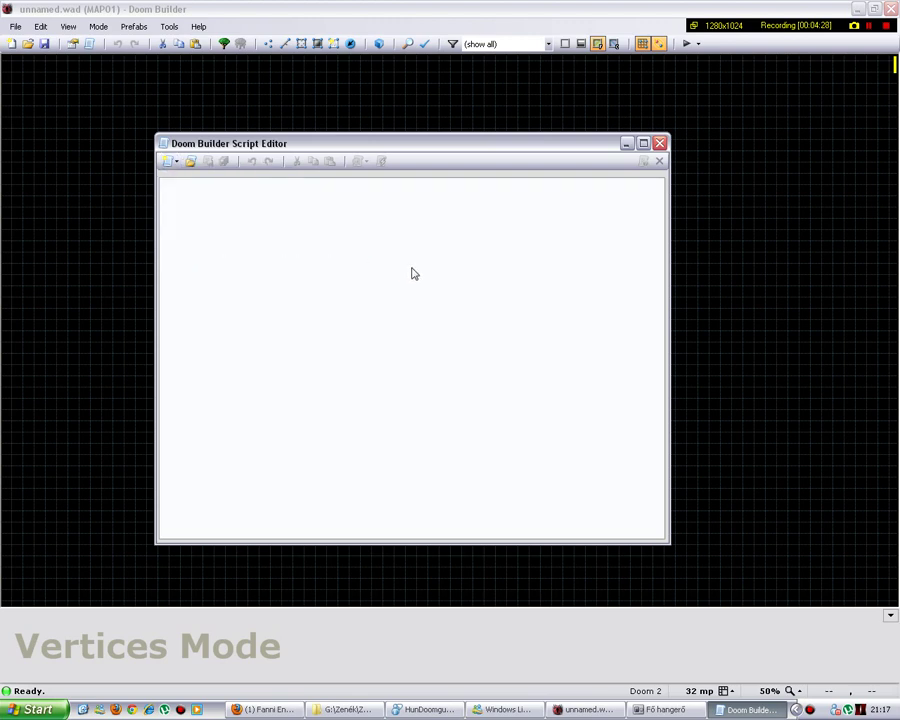
left_click(662, 145)
left_click(90, 44)
left_click(659, 144)
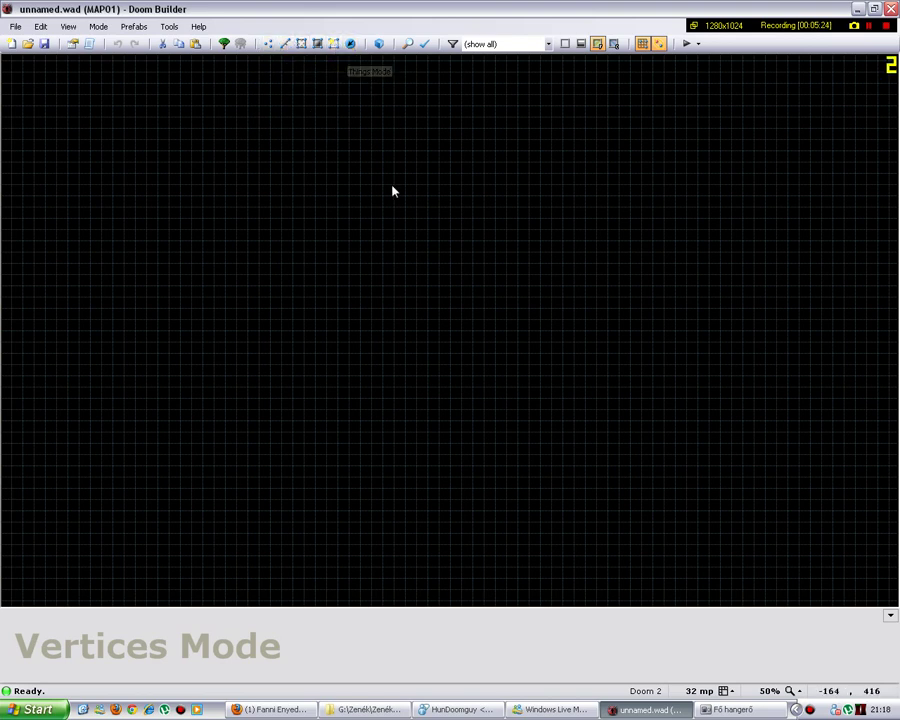
Draw a closed four-sided room about 736 by 640 and move its lower-left vertex up to level the bottom edge.
left_click(285, 43)
left_click(382, 251)
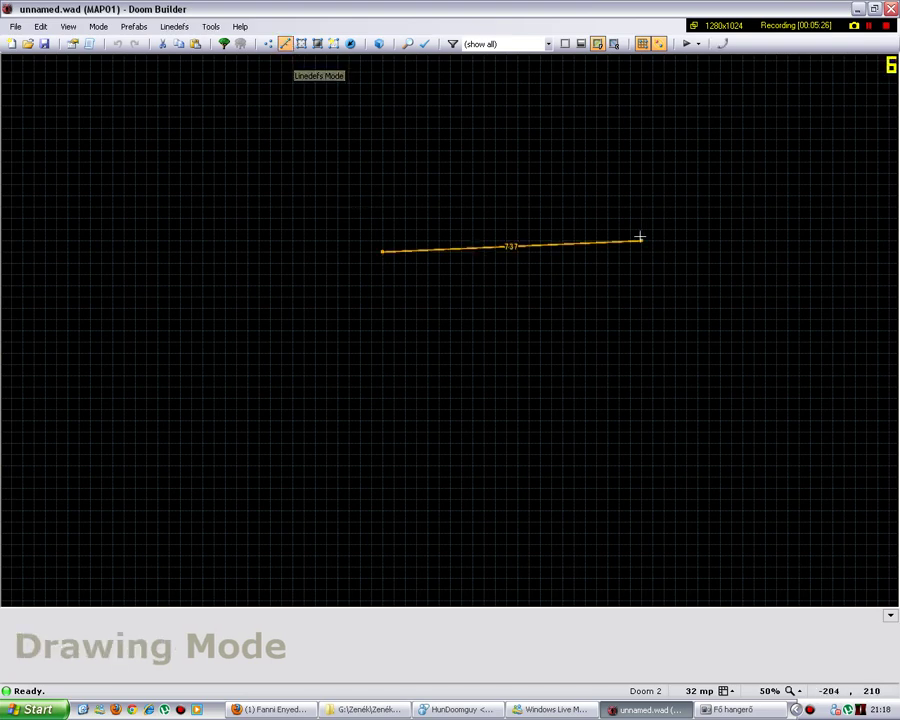
left_click(640, 251)
left_click(640, 475)
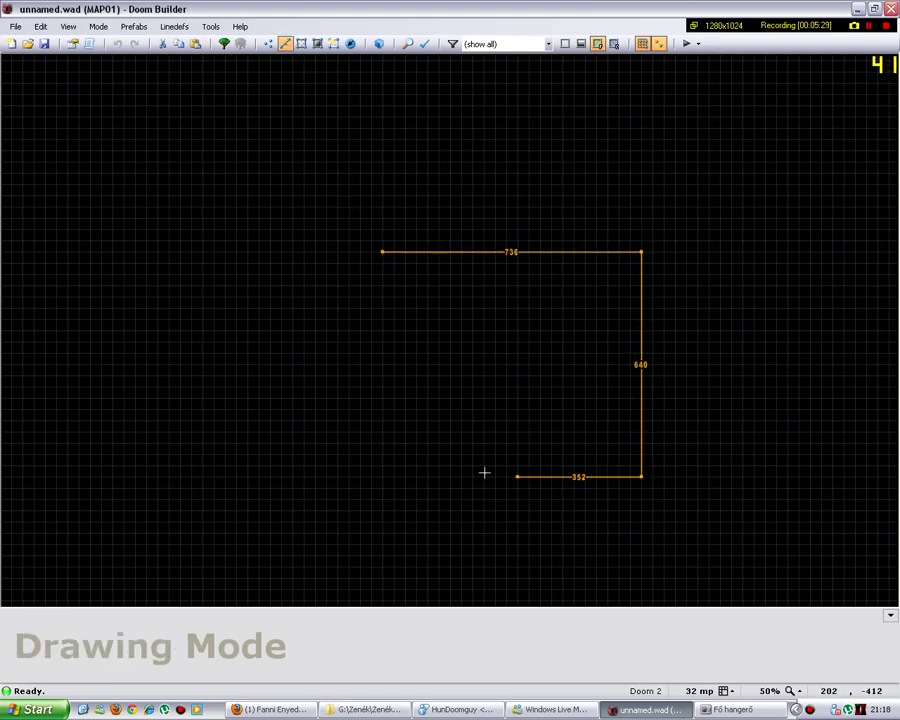
left_click(382, 251)
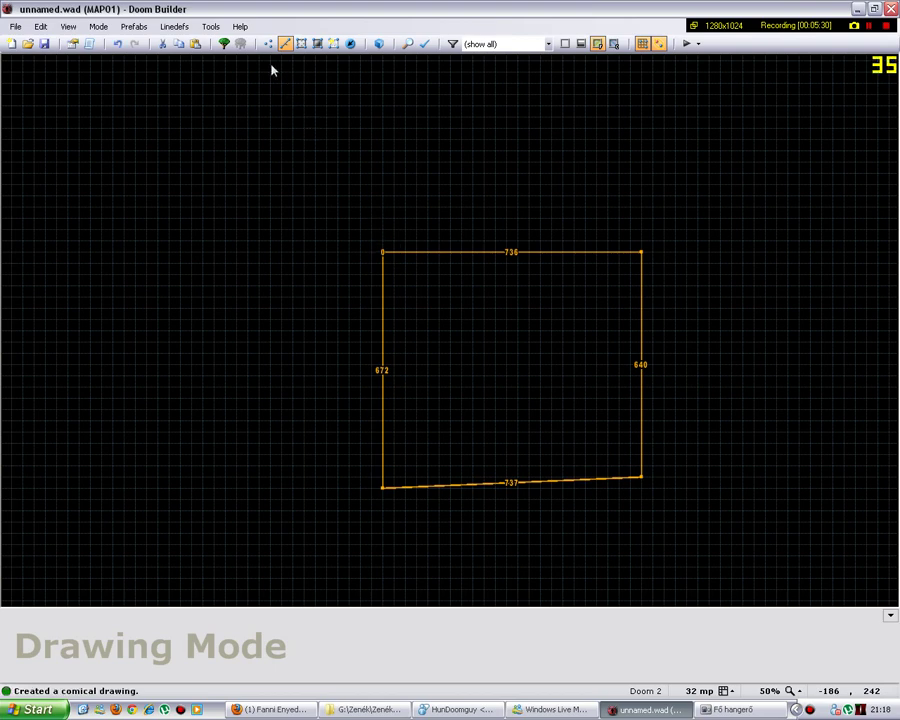
left_click(268, 43)
left_click_drag(384, 487, 385, 481)
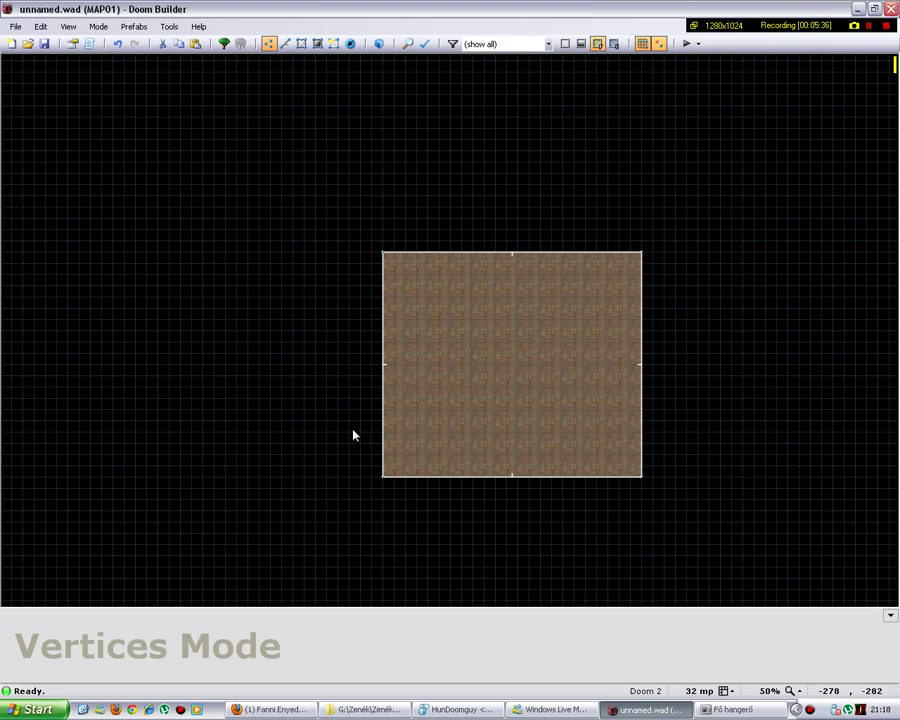
Select all four linedefs of the room and move the whole room up by one 32 mp grid square.
left_click(285, 43)
left_click_drag(304, 199, 679, 522)
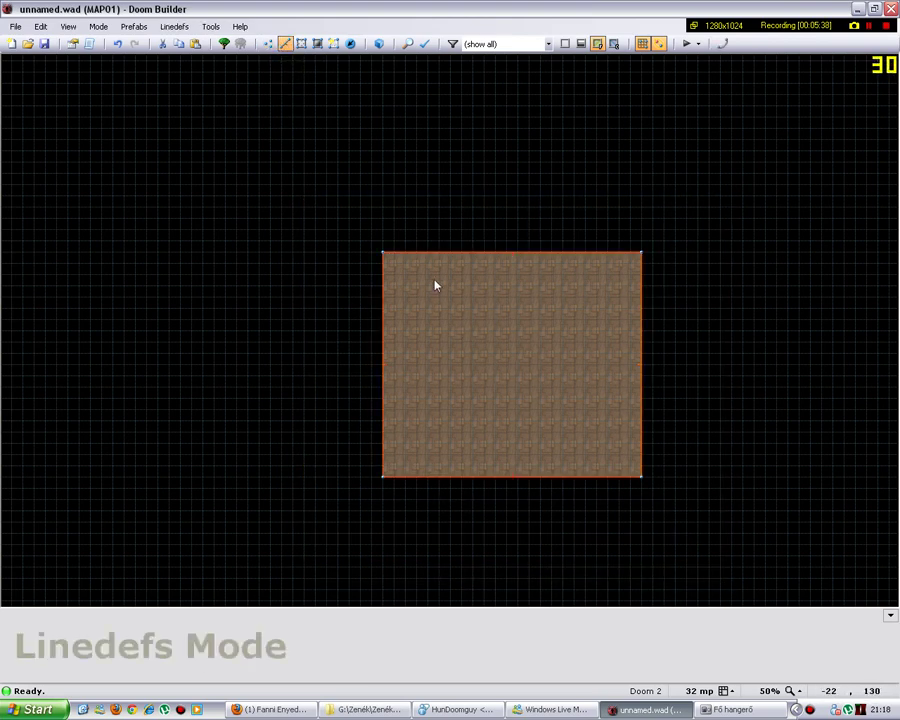
left_click_drag(414, 245, 412, 236)
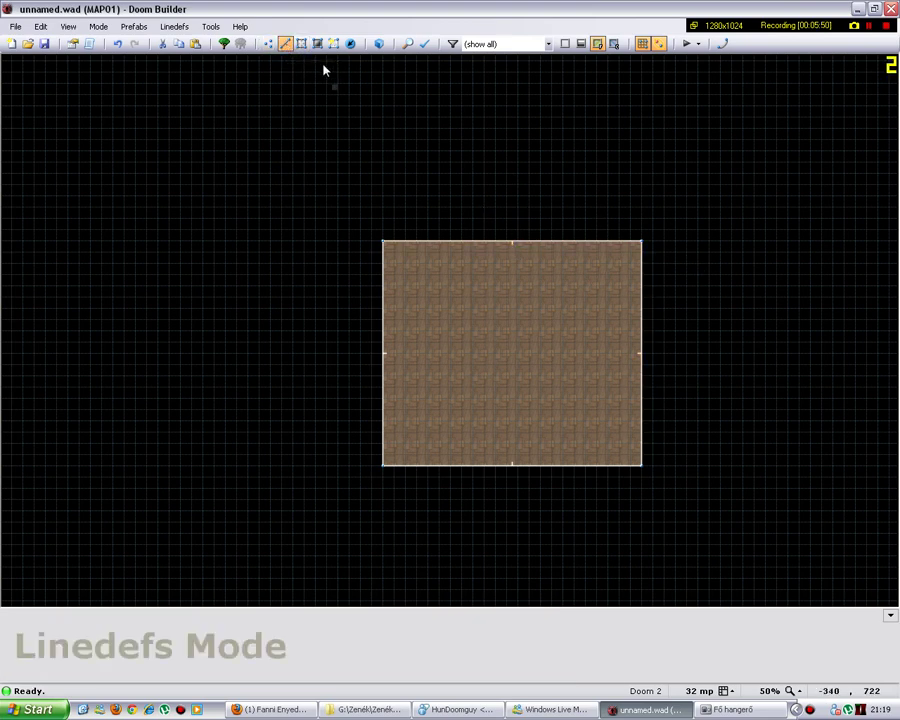
Draw a closed self-crossing hourglass shape with a 384-long top edge left of the room and inspect its sectors in Sectors Mode.
left_click(303, 43)
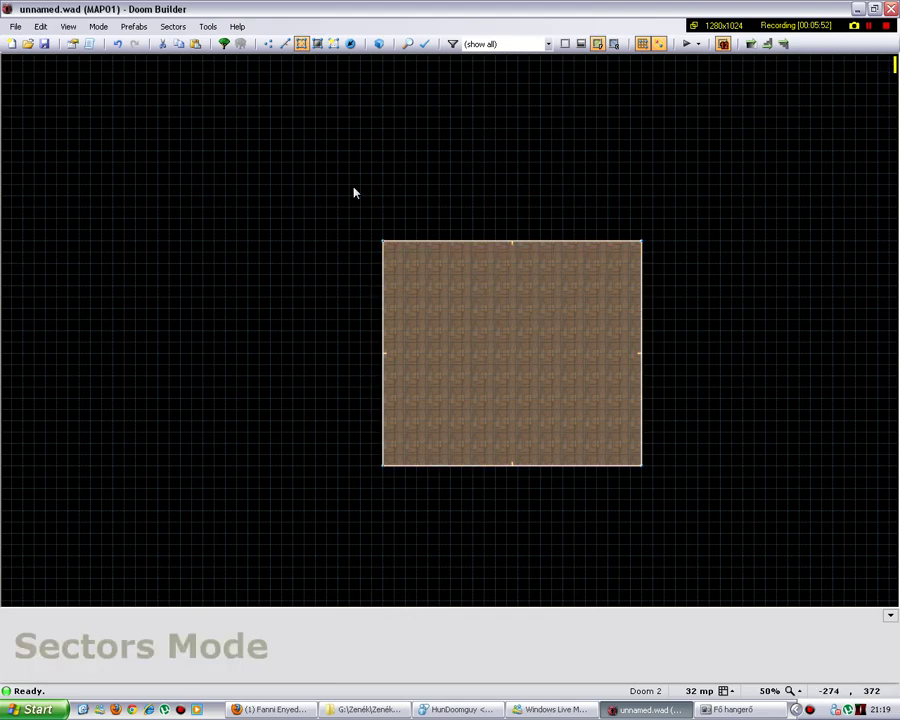
left_click(285, 43)
scroll(741, 326, "down", 2)
scroll(392, 301, "up", 2)
key("d")
left_click(436, 279)
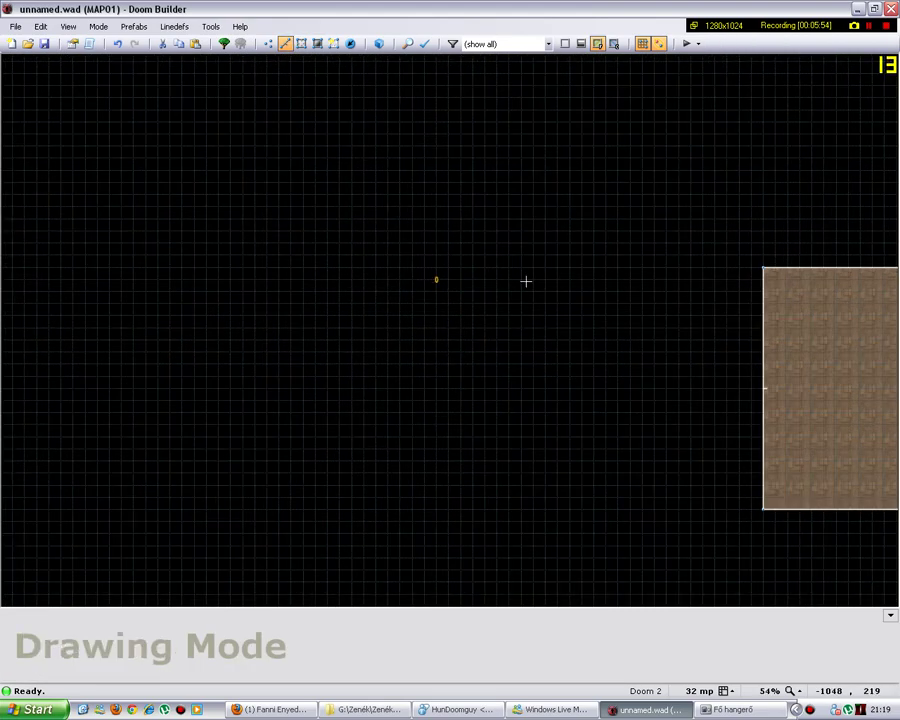
left_click(582, 279)
left_click(534, 340)
left_click(411, 486)
left_click(618, 474)
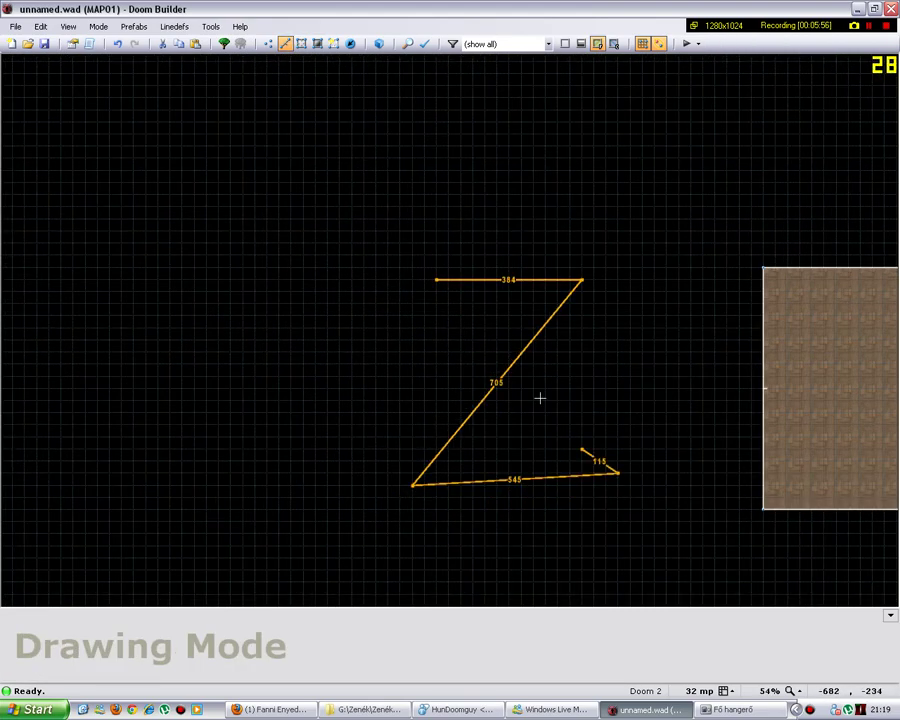
left_click(440, 285)
left_click(301, 43)
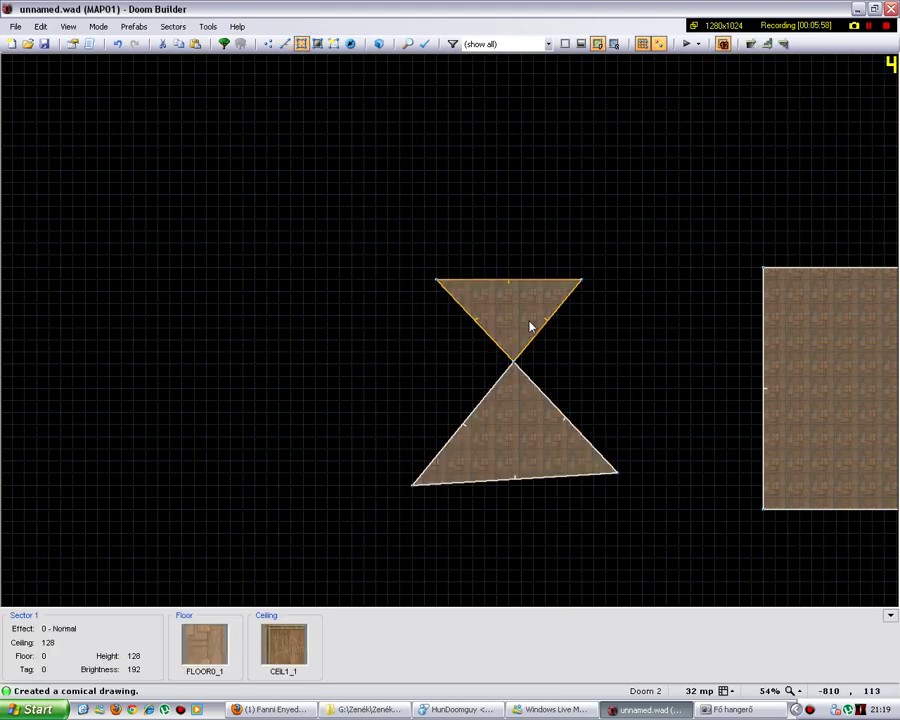
Select all linedefs of the hourglass shape in Linedefs Mode and delete them.
left_click(285, 45)
left_click_drag(354, 170, 662, 552)
key("Delete")
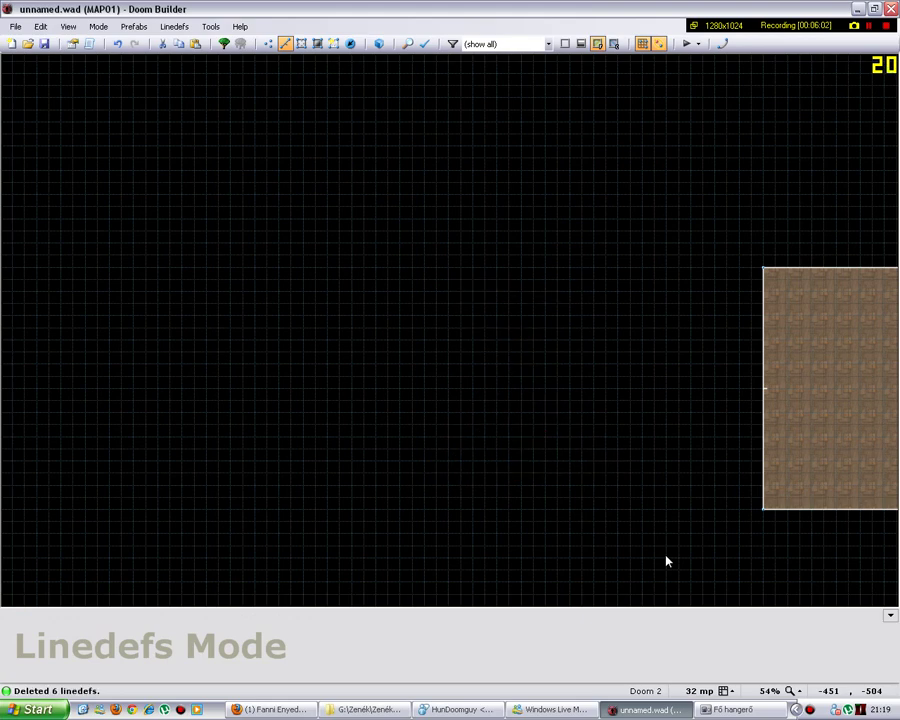
Draw a closed irregular seven-sided sector left of the room, with a V-shaped notch cut into its left side.
scroll(382, 374, "down", 5)
key("d")
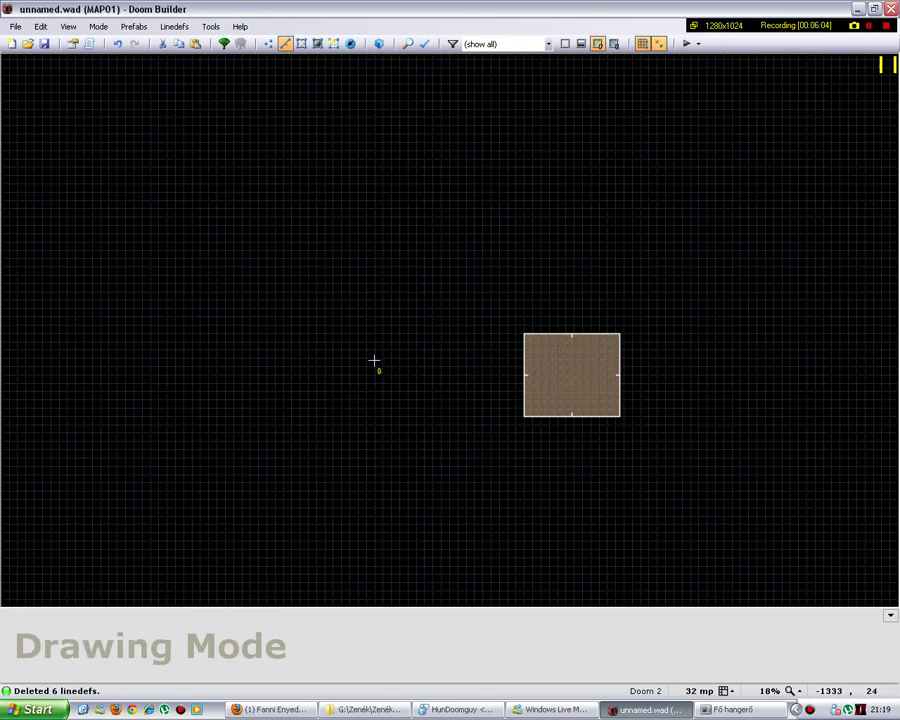
right_click(378, 375)
key("d")
left_click(330, 346)
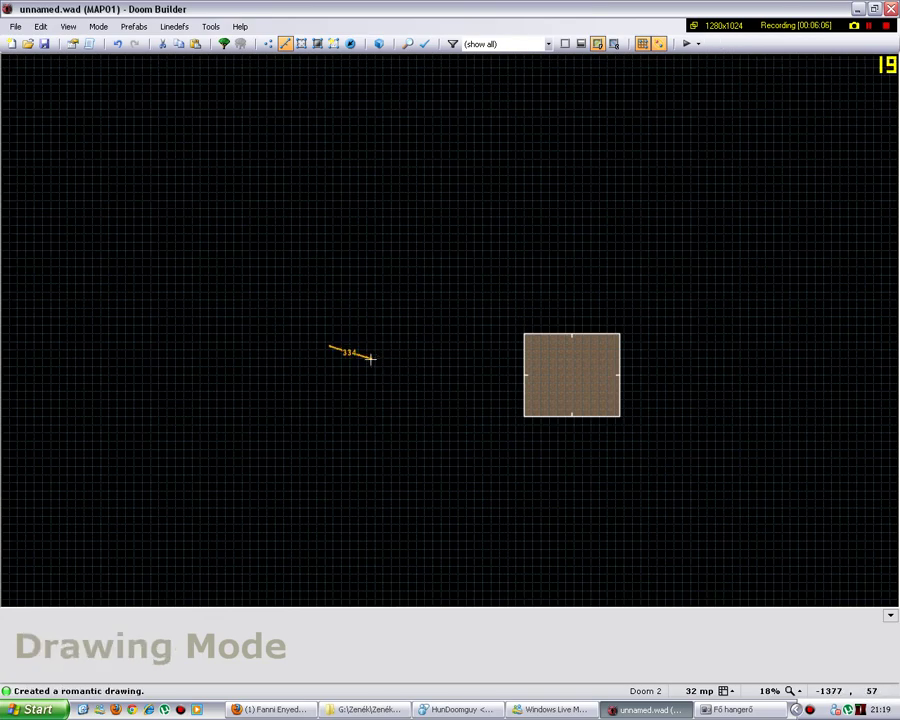
left_click(371, 358)
left_click(321, 375)
left_click(337, 420)
left_click(412, 396)
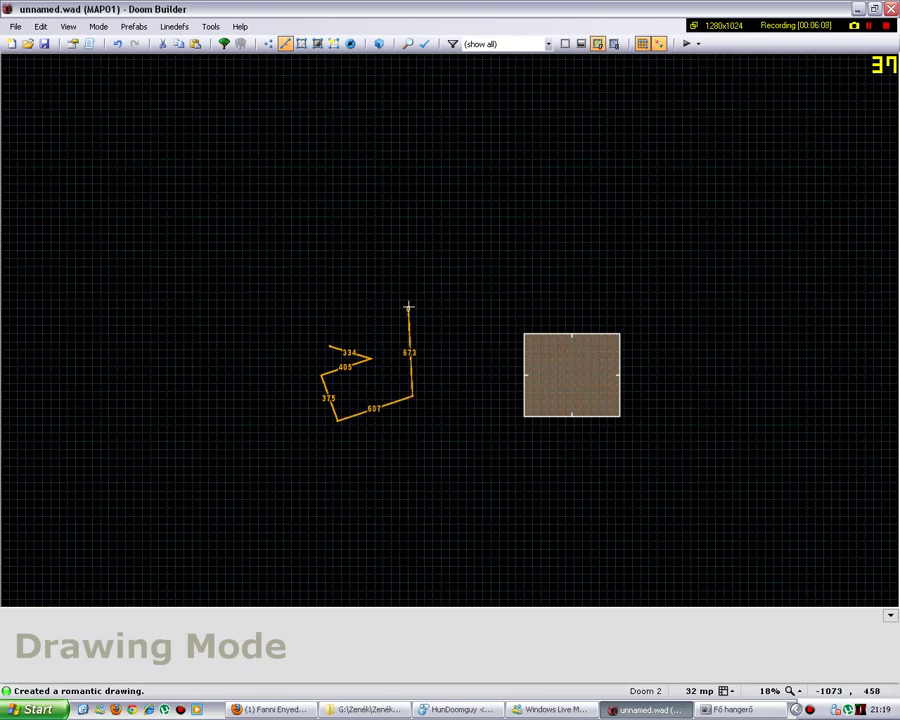
left_click(408, 308)
left_click(337, 300)
left_click(330, 346)
scroll(367, 364, "up", 6)
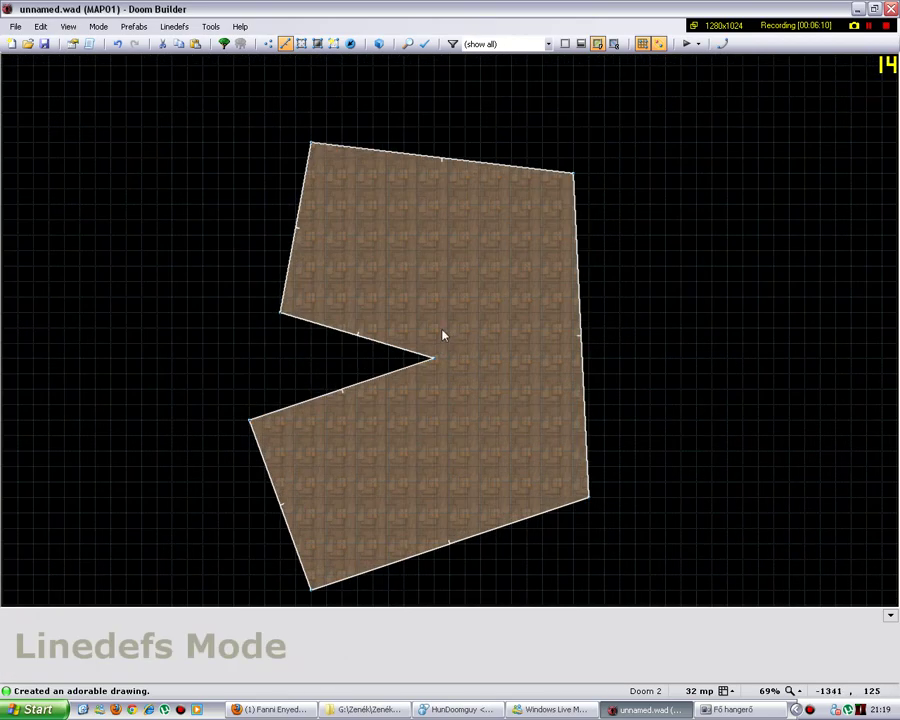
Select all seven linedefs of the irregular notched sector and delete them.
scroll(442, 333, "down", 3)
left_click_drag(573, 517, 610, 560)
key("Delete")
scroll(615, 500, "down", 4)
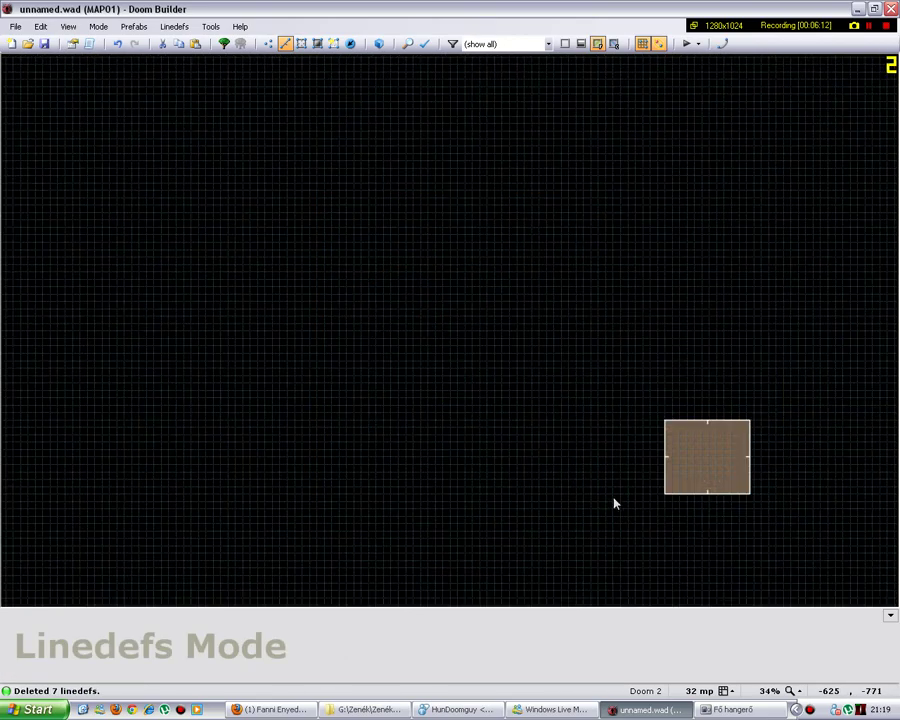
scroll(770, 500, "up", 10)
scroll(720, 390, "down", 3)
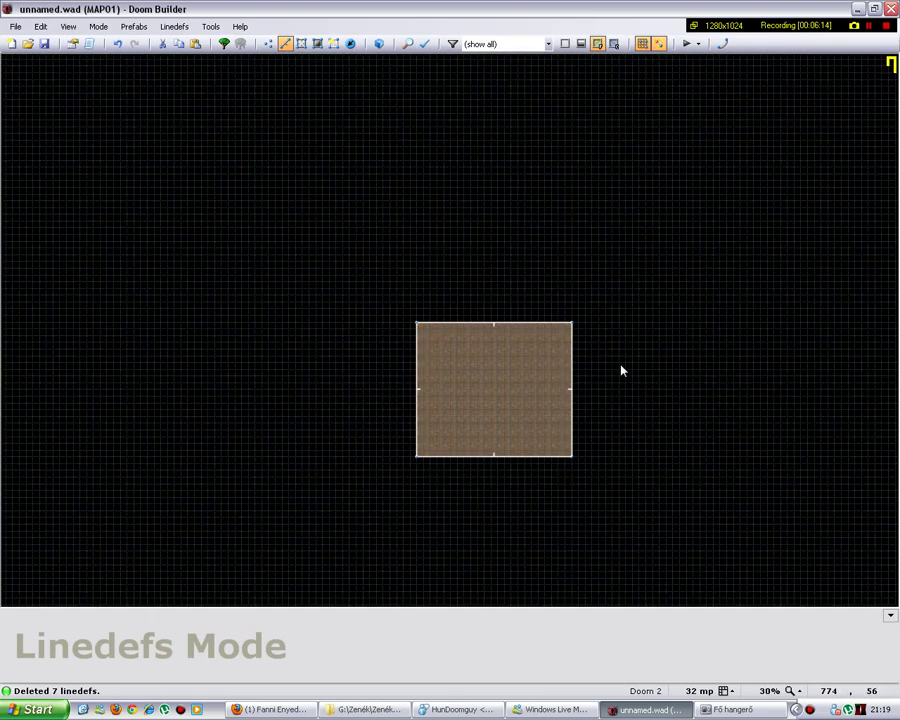
scroll(655, 400, "up", 2)
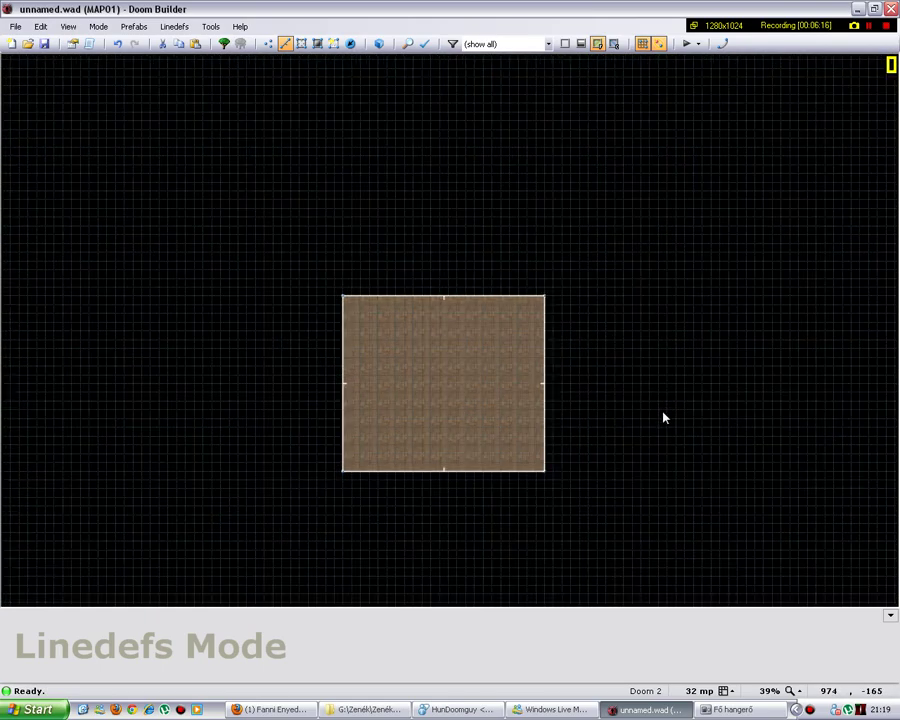
scroll(560, 150, "down", 2)
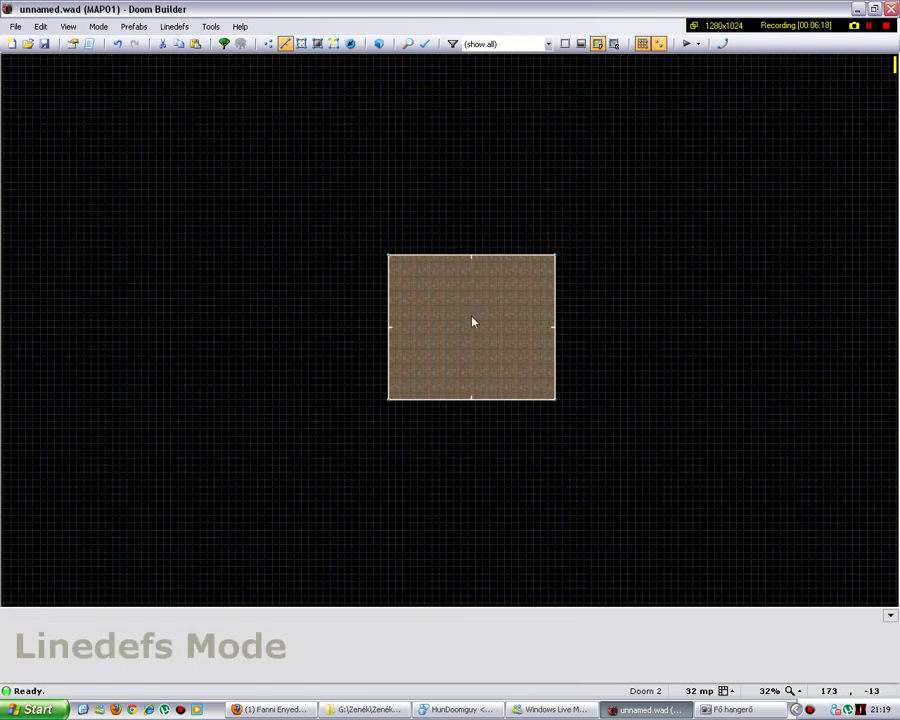
scroll(480, 341, "up", 3)
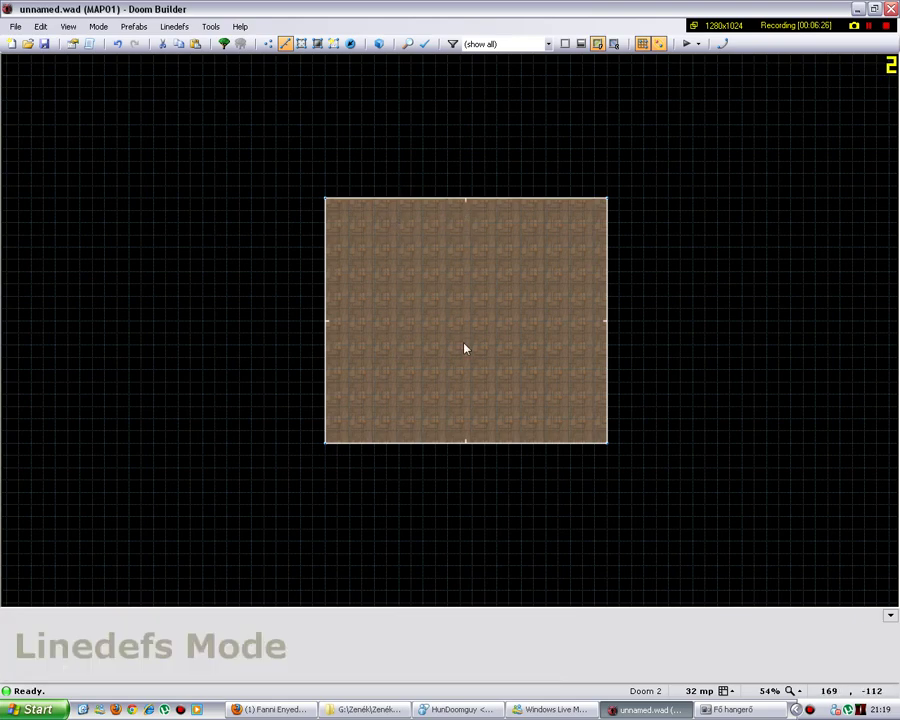
scroll(309, 331, "up", 6)
scroll(249, 325, "down", 8)
Split the room horizontally through its middle by drawing a closed 736 by 320 rectangle over its lower half.
key("d")
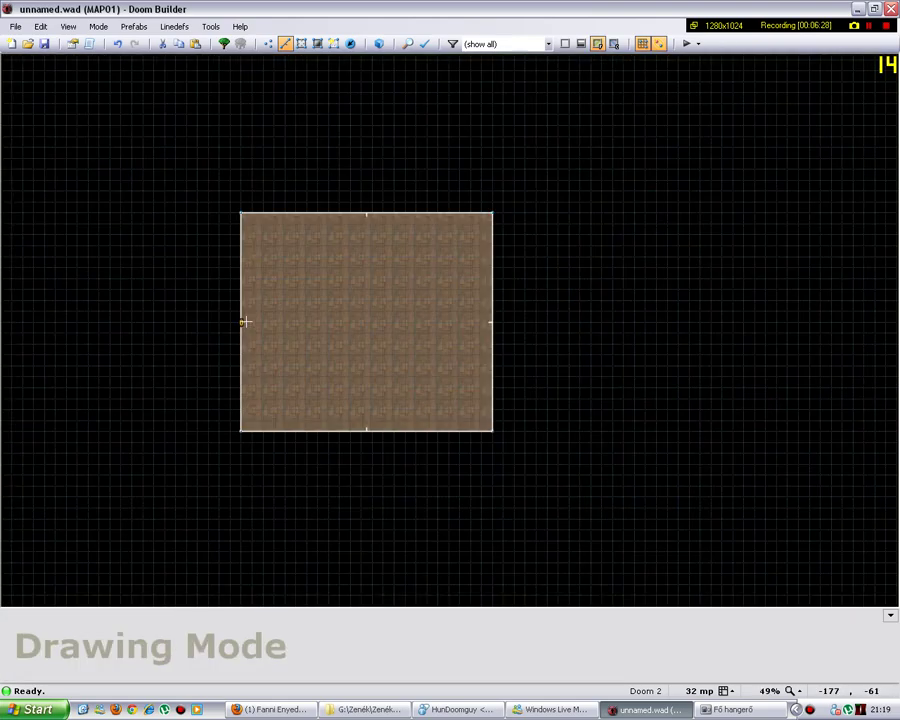
left_click(243, 321)
left_click(493, 322)
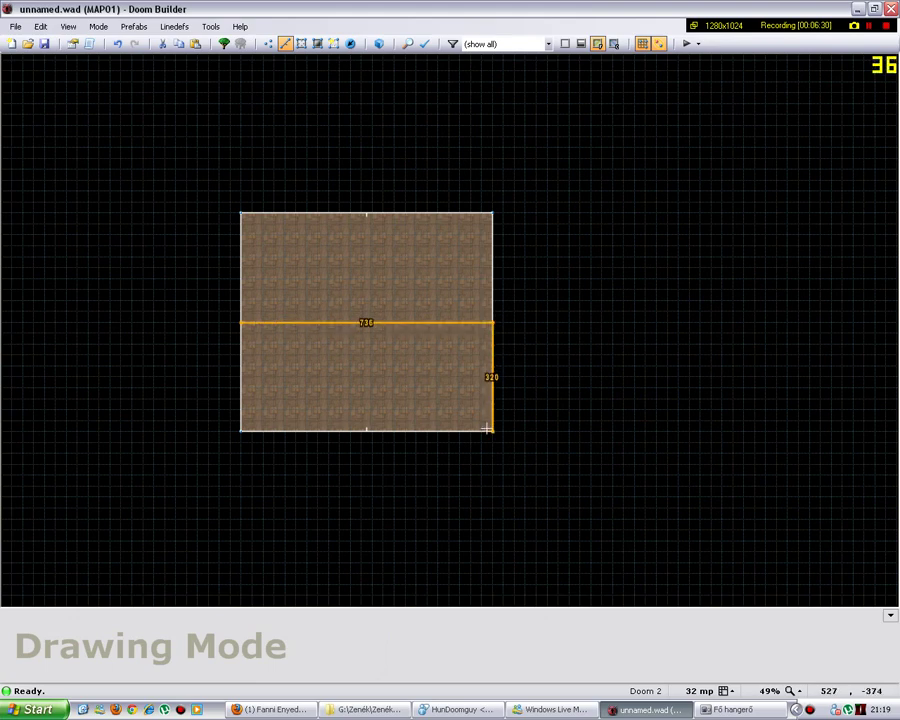
left_click(493, 431)
left_click(241, 431)
left_click(242, 321)
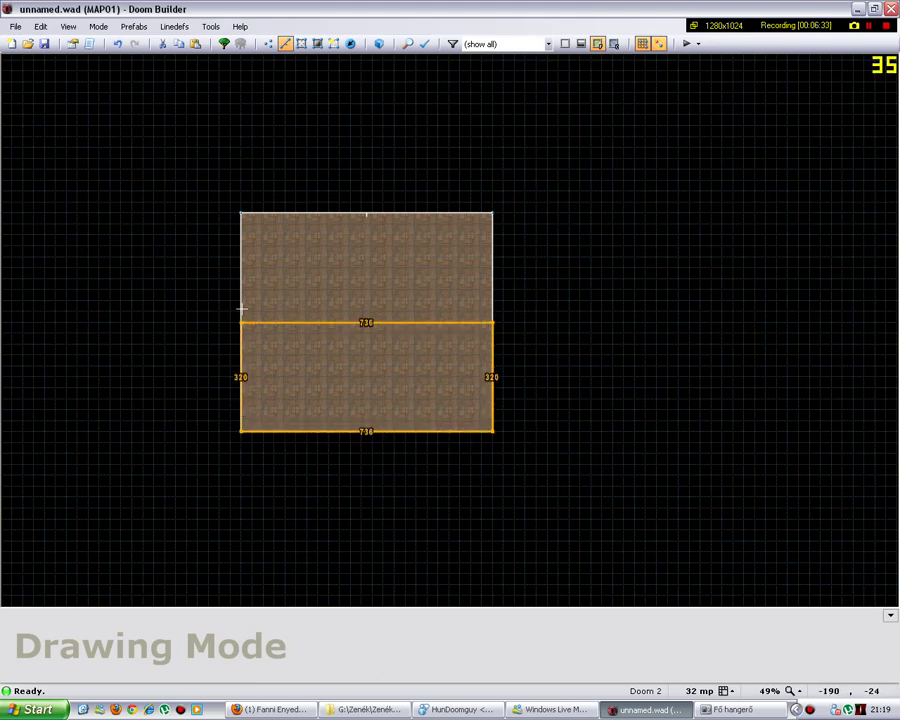
Draw a closed 384 by 128 rectangular sector inside the upper half of the room.
key("d")
left_click(294, 245)
left_click(428, 245)
left_click(428, 289)
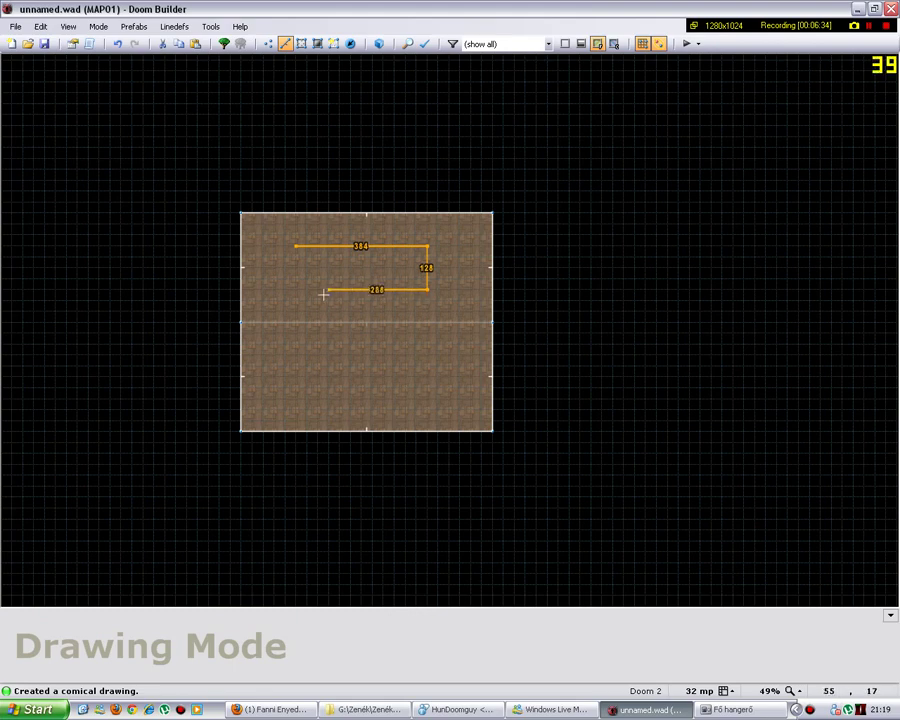
left_click(294, 290)
left_click(294, 245)
Draw a closed 288 by 160 rectangular sector across the room's horizontal dividing line.
scroll(310, 340, "up", 3)
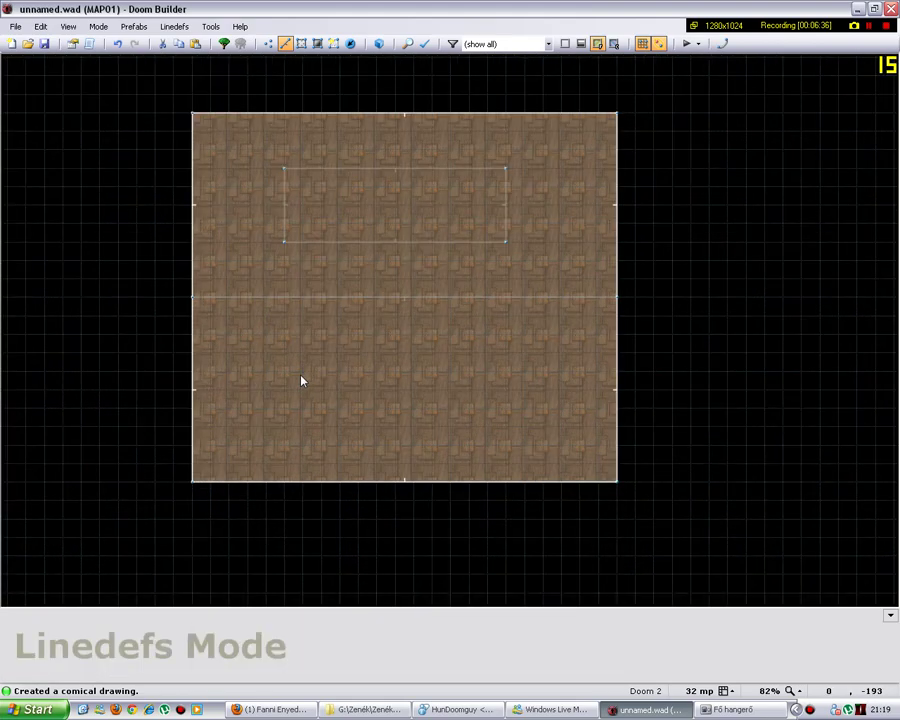
key("d")
left_click(302, 373)
left_click(302, 279)
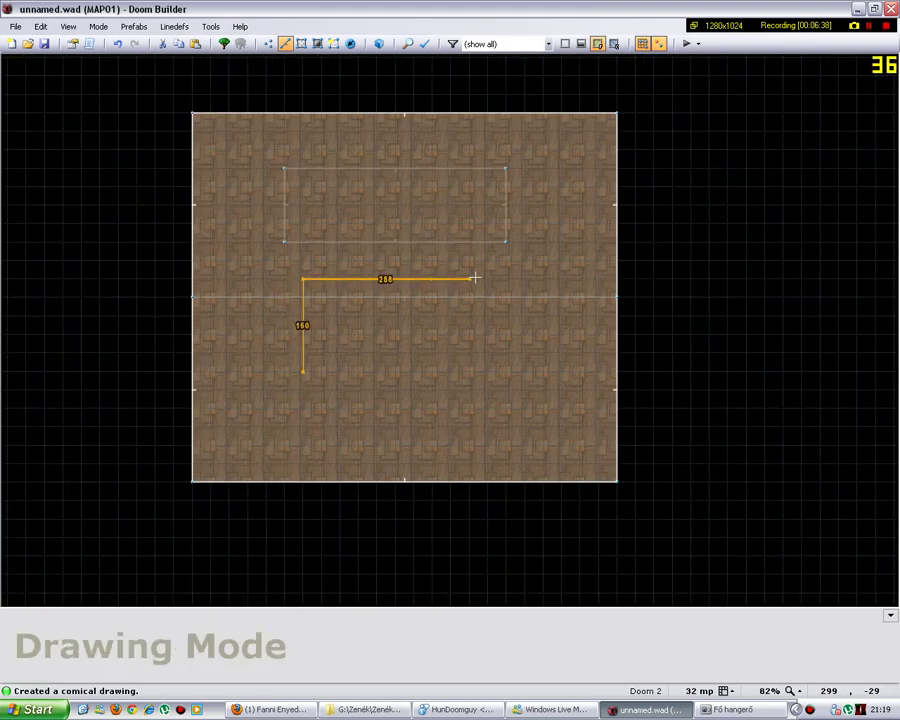
left_click(470, 279)
left_click(470, 372)
left_click(302, 372)
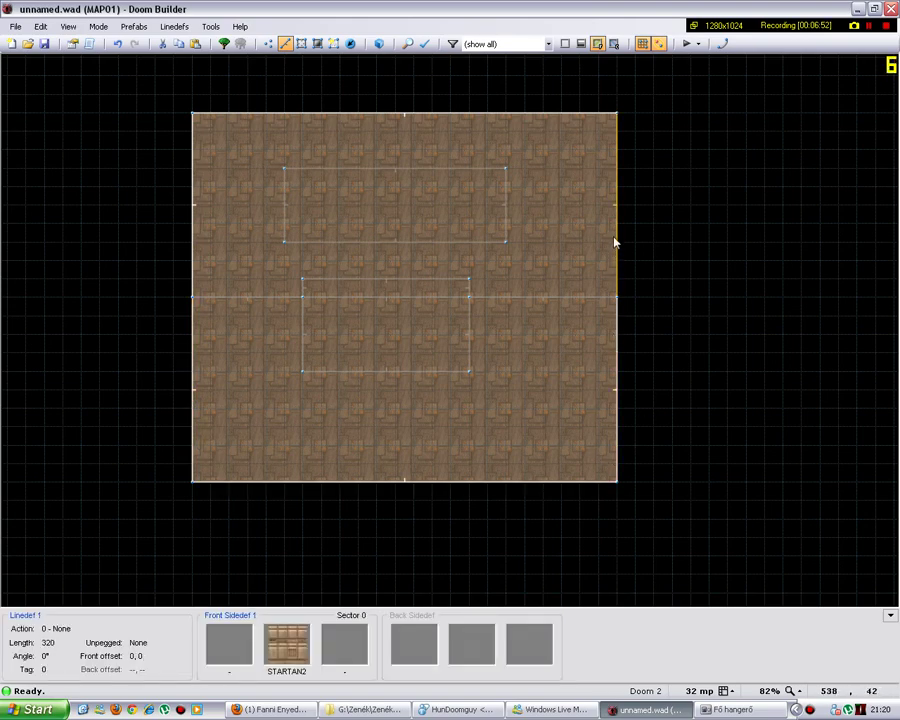
Examine the corner points of the inner rectangles up close in Vertices Mode and return to Linedefs Mode.
key("l")
left_click_drag(547, 153, 537, 199)
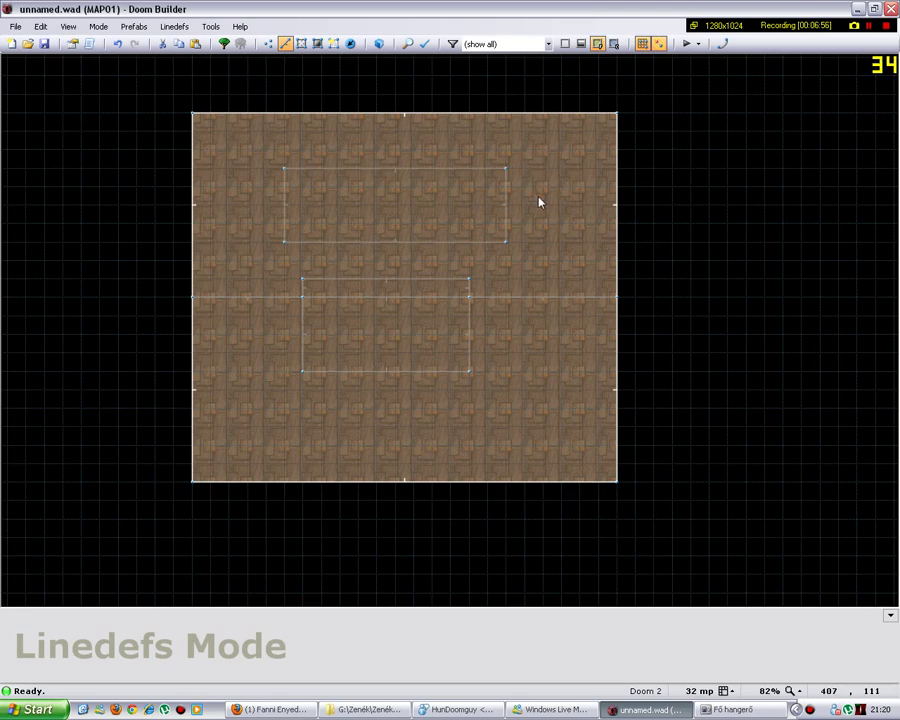
left_click(268, 43)
scroll(259, 157, "up", 8)
scroll(370, 272, "up", 4)
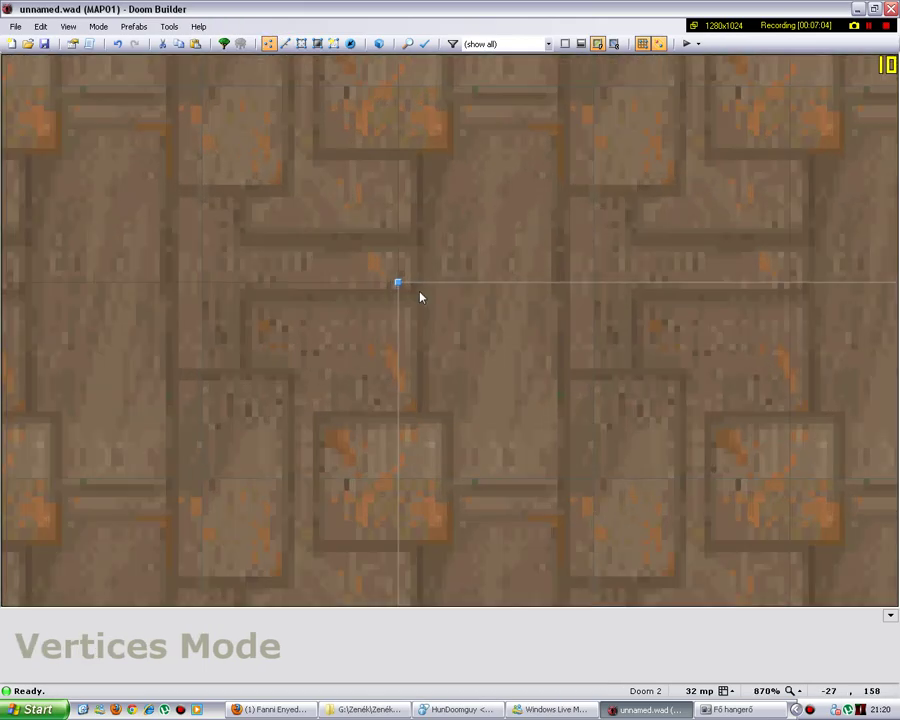
scroll(440, 224, "down", 15)
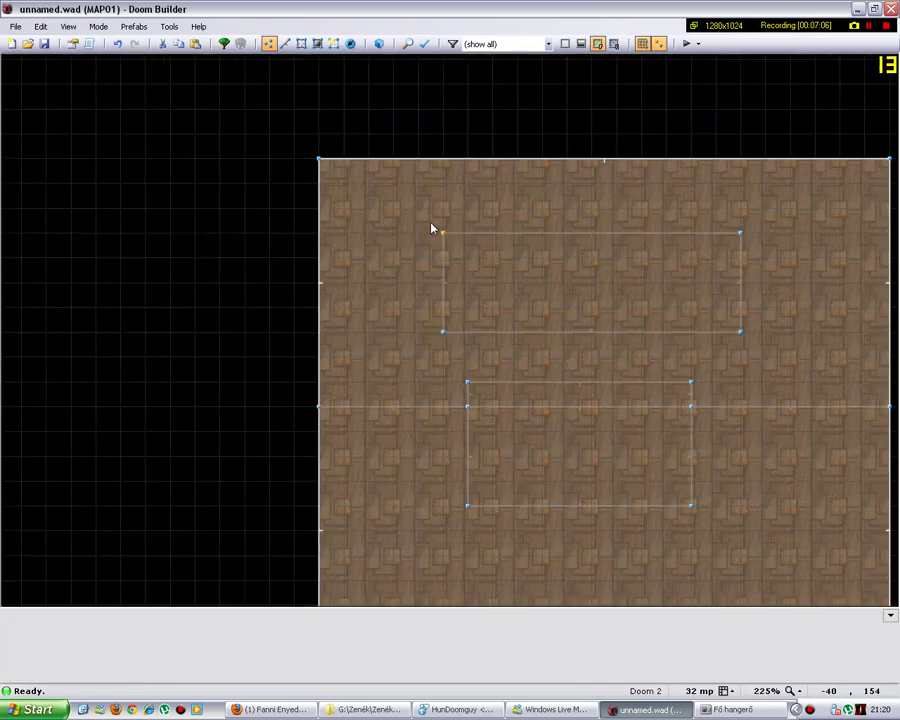
scroll(614, 283, "up", 2)
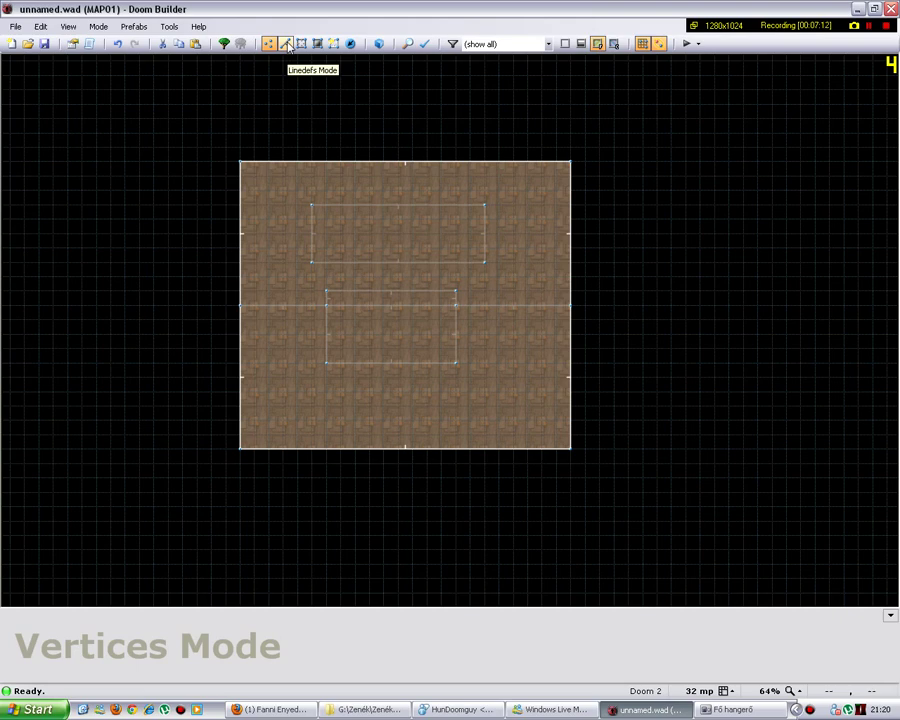
left_click(286, 44)
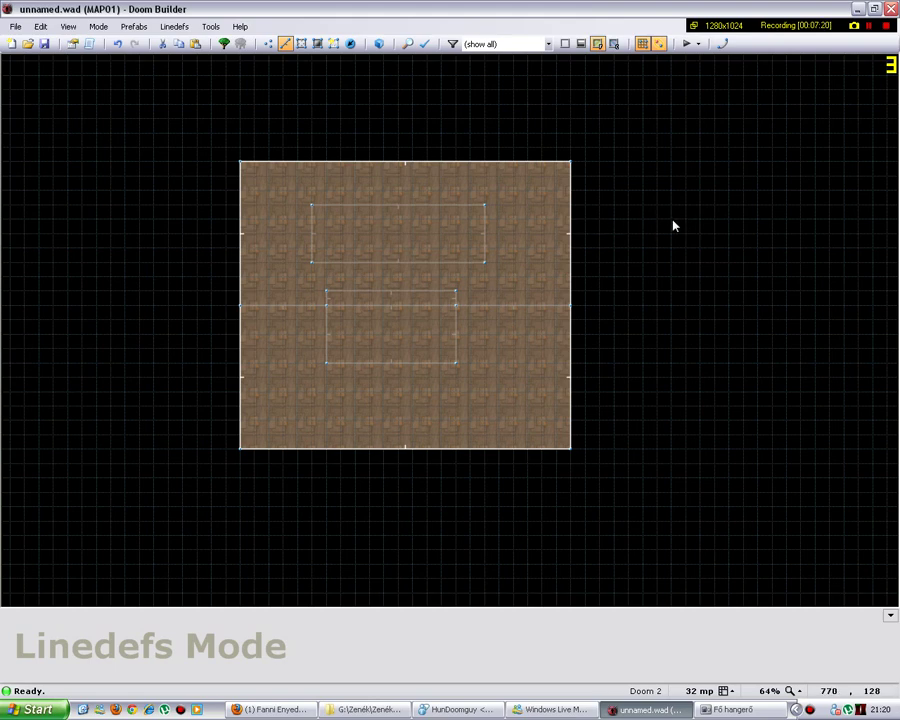
Insert a Visual Mode camera thing at angle 135 near the room's lower-right corner in Things Mode.
left_click(351, 44)
scroll(553, 434, "up", 4)
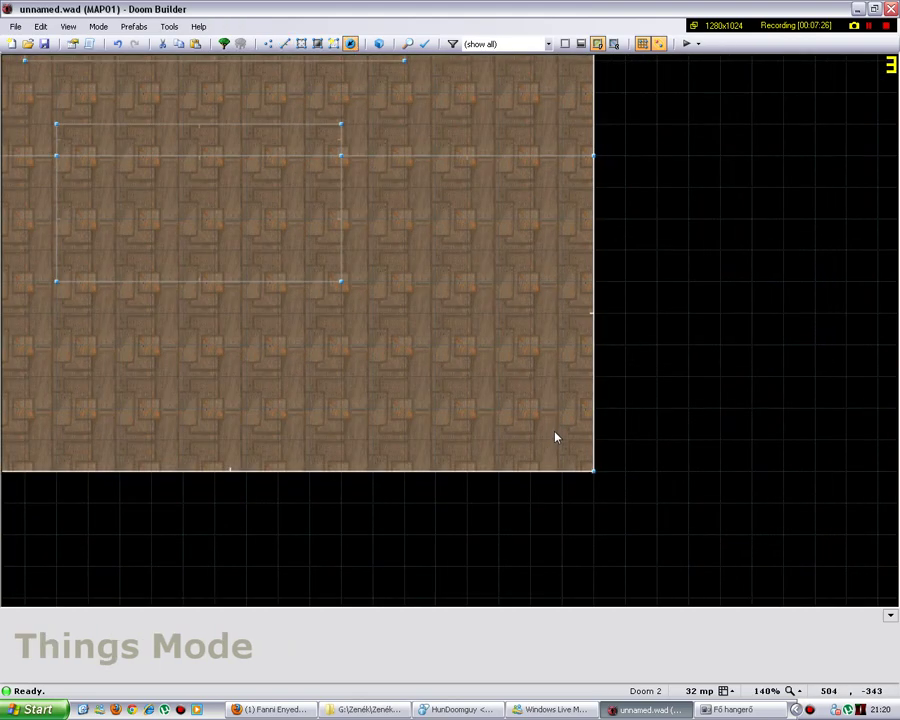
key("Insert")
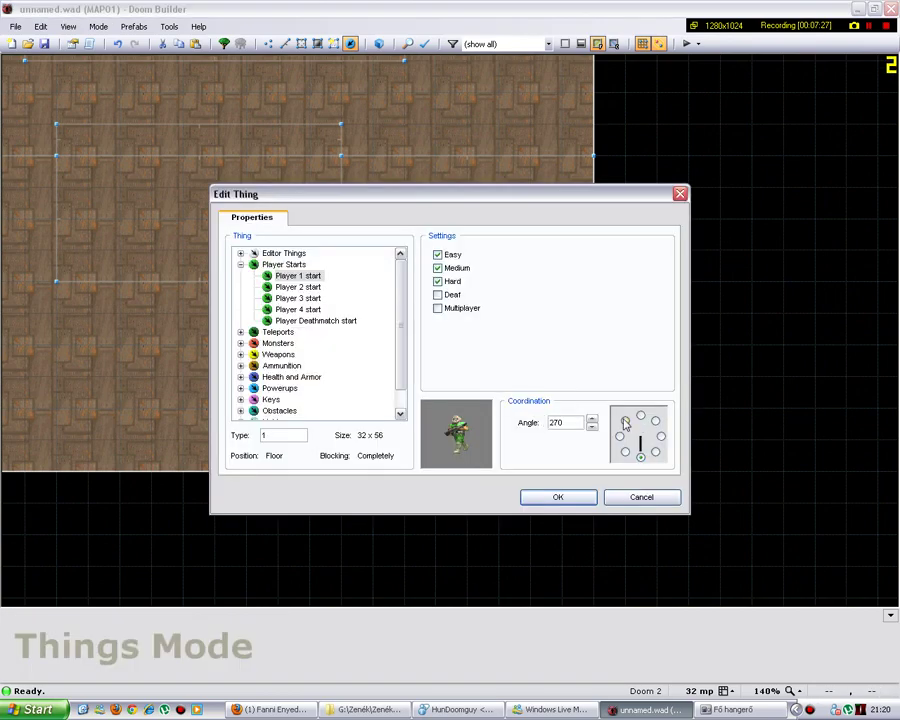
left_click(241, 265)
double_click(281, 253)
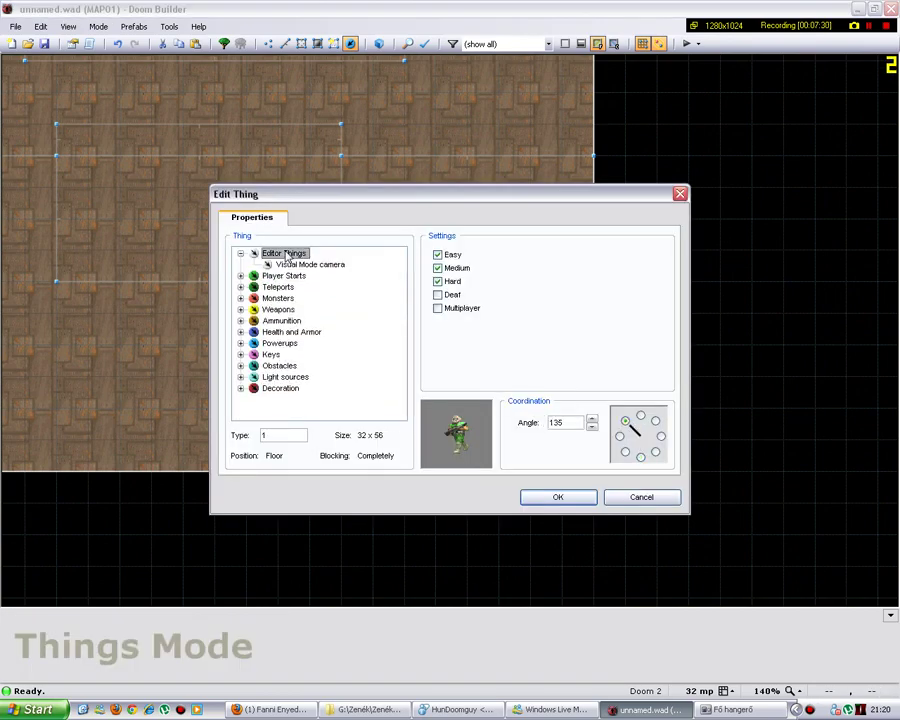
left_click(305, 274)
left_click(309, 264)
left_click(556, 498)
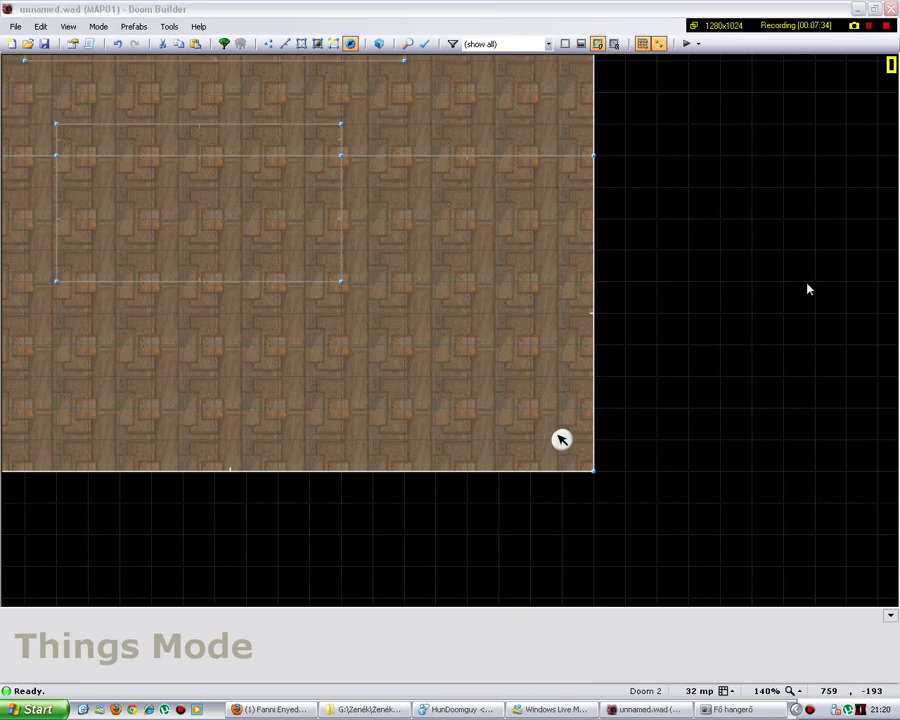
Insert a new thing at the lower-right corner of the lower inner rectangle and open its properties.
scroll(680, 300, "down", 8)
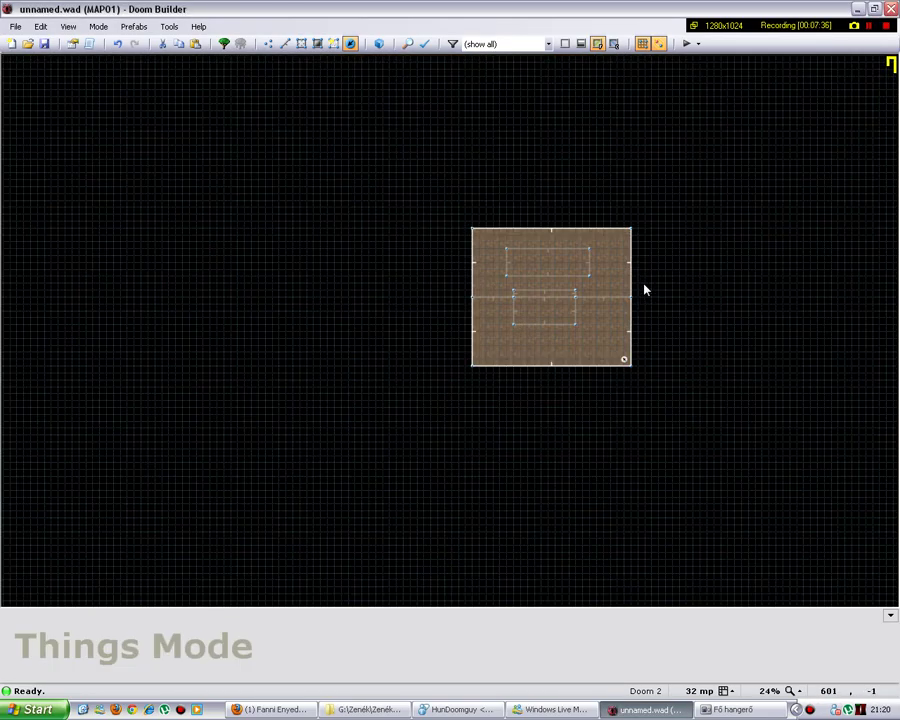
scroll(645, 290, "up", 1)
scroll(613, 356, "up", 2)
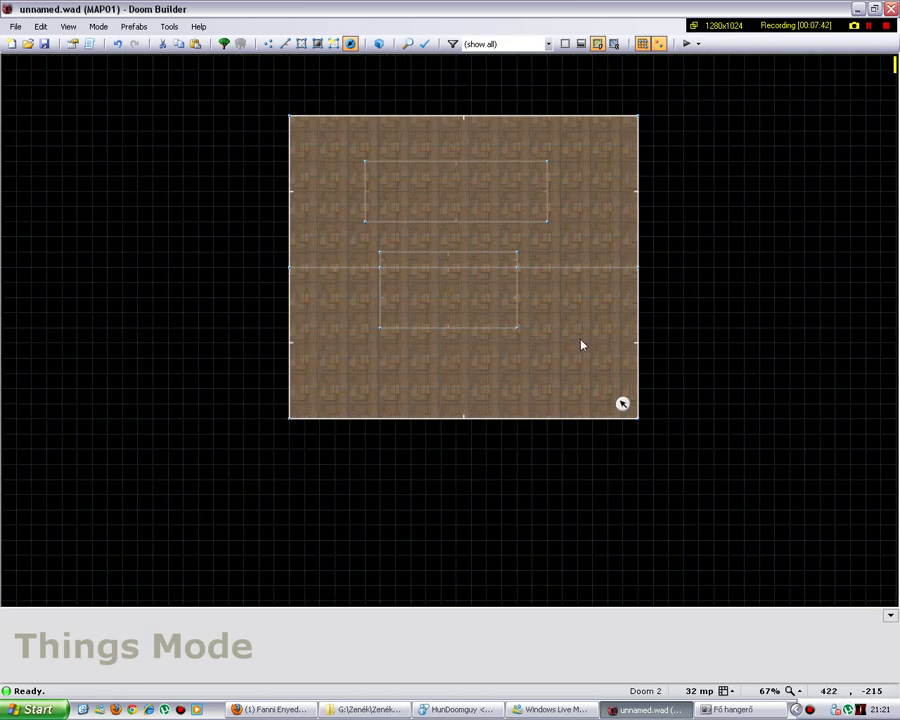
scroll(552, 342, "up", 2)
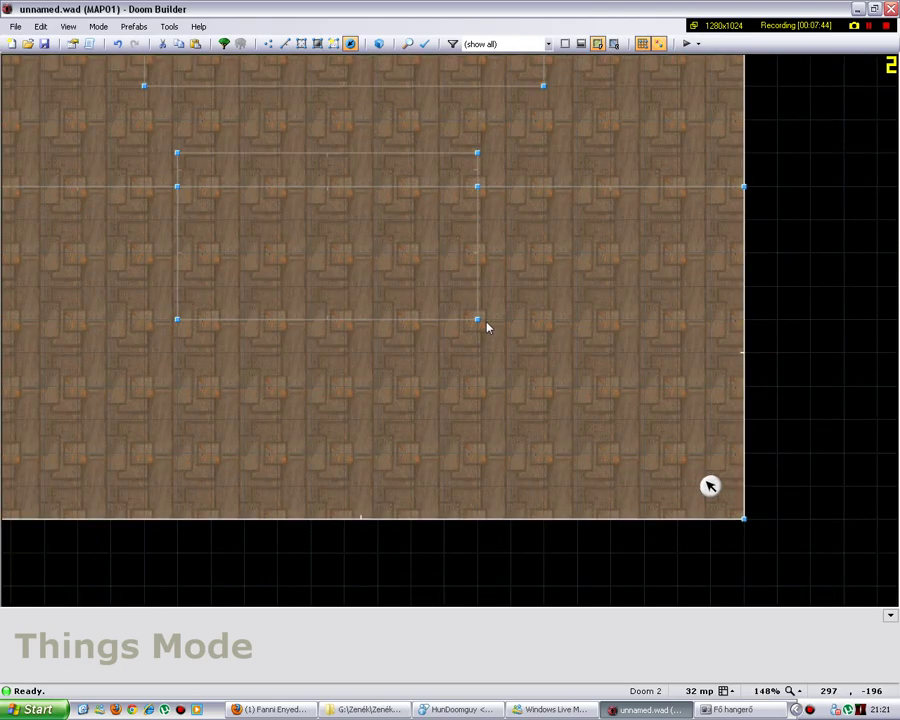
right_click(478, 319)
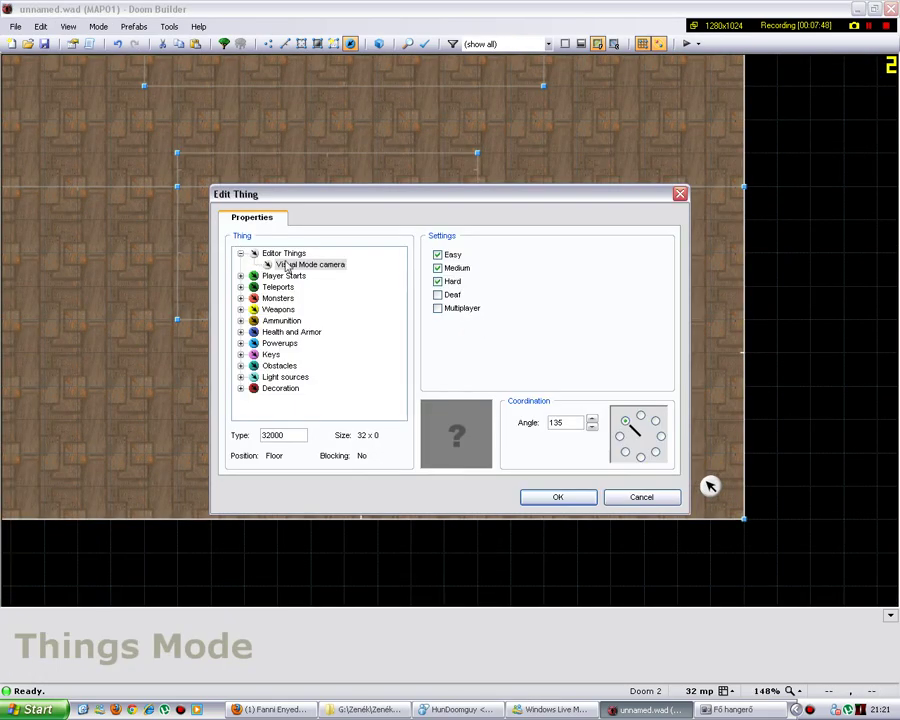
Preview the Player Starts thing types, from Player 1 start through Player Deathmatch start.
left_click(241, 255)
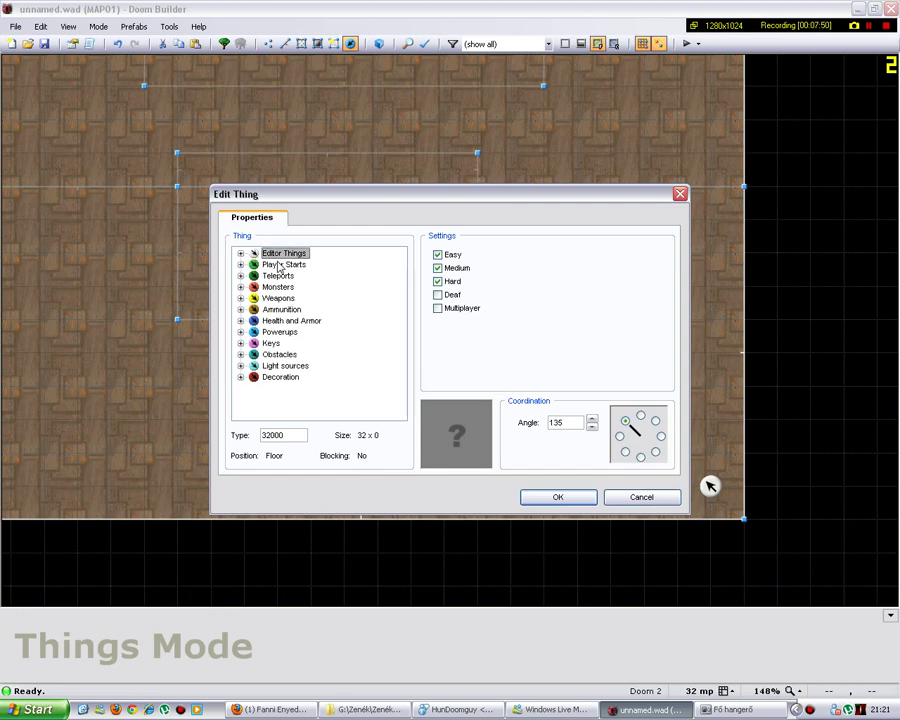
double_click(278, 264)
left_click(310, 277)
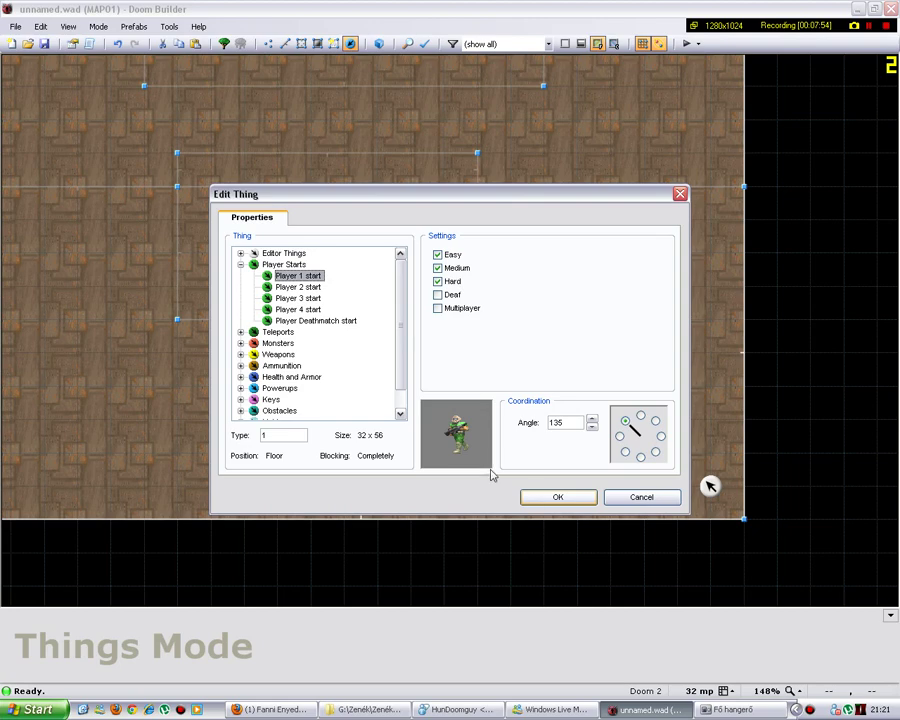
left_click(296, 287)
left_click(298, 309)
left_click(300, 287)
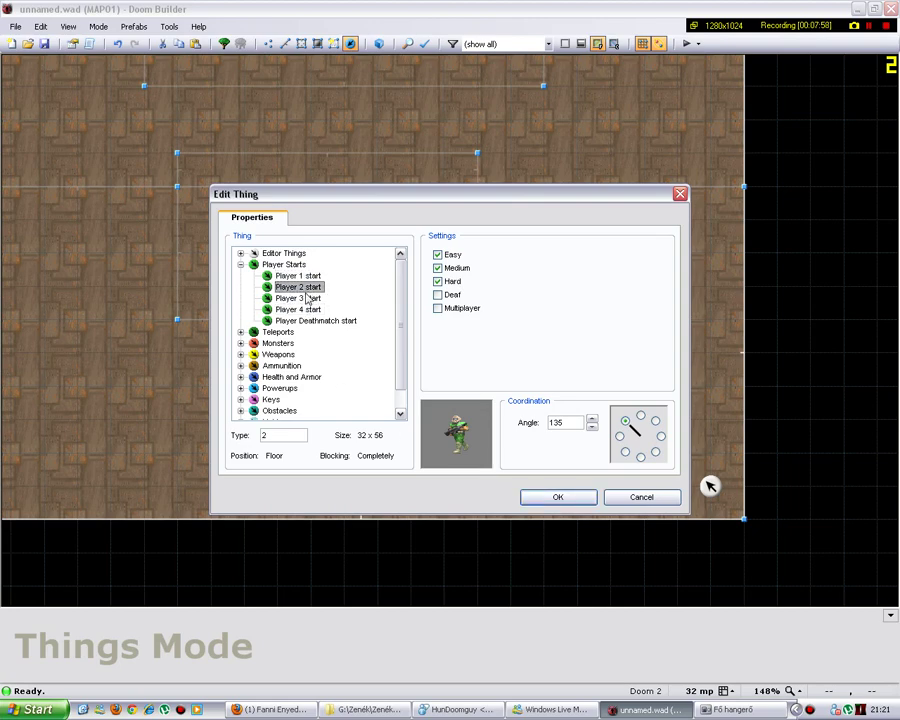
left_click(307, 298)
left_click(306, 310)
left_click(301, 322)
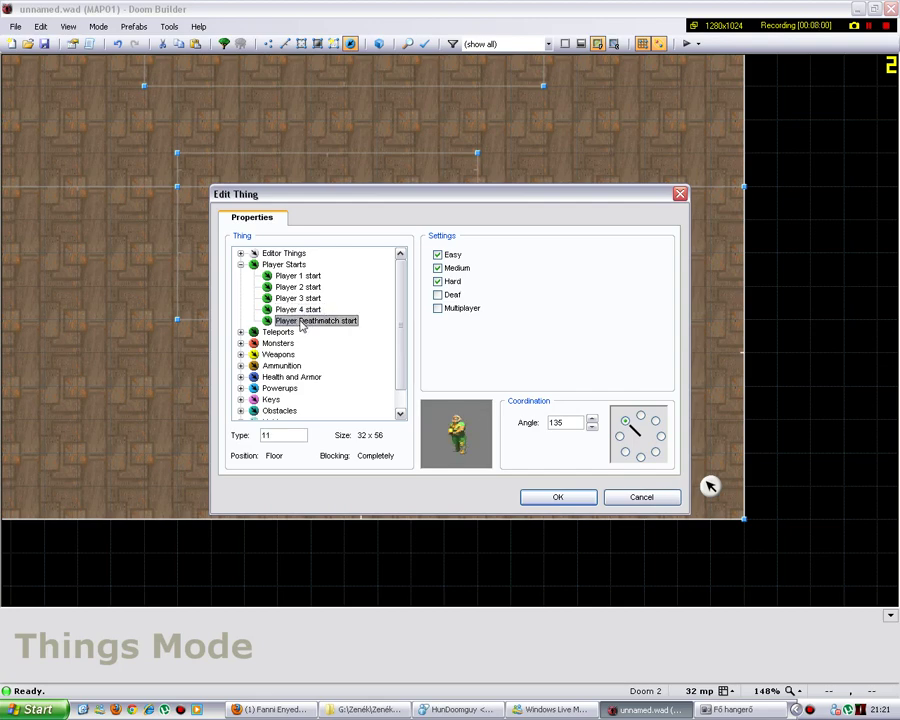
double_click(283, 264)
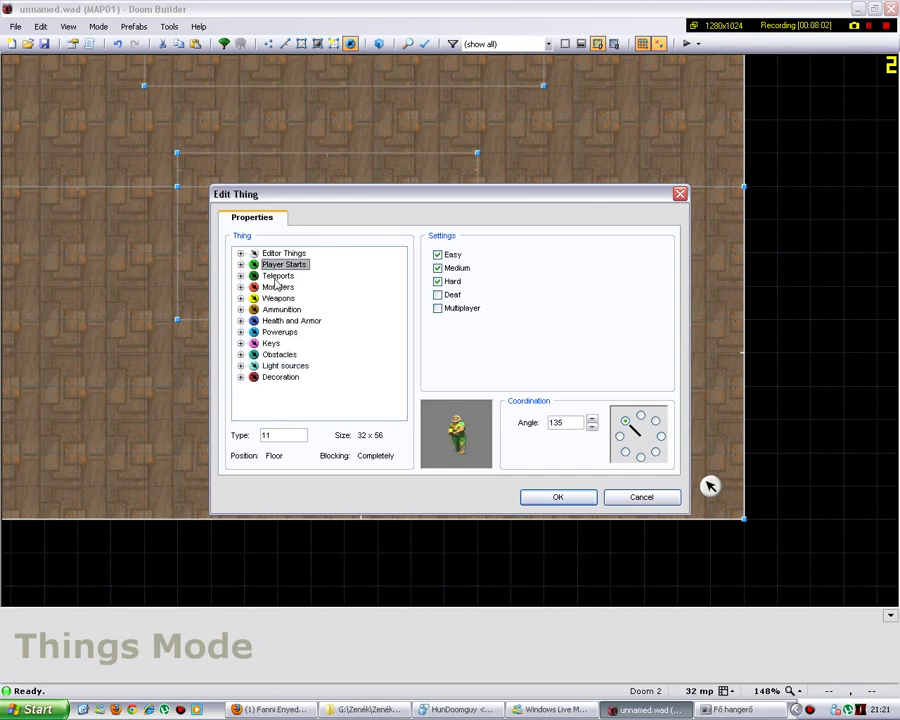
Look through the Teleports and Monsters thing categories, previewing the Commander Keen monster.
double_click(276, 276)
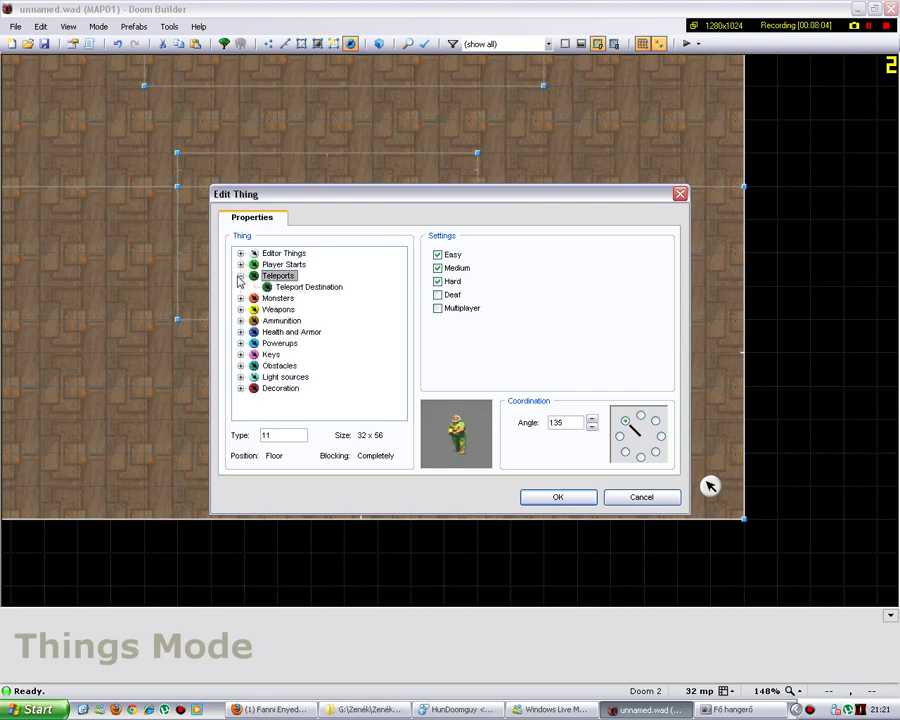
left_click(240, 277)
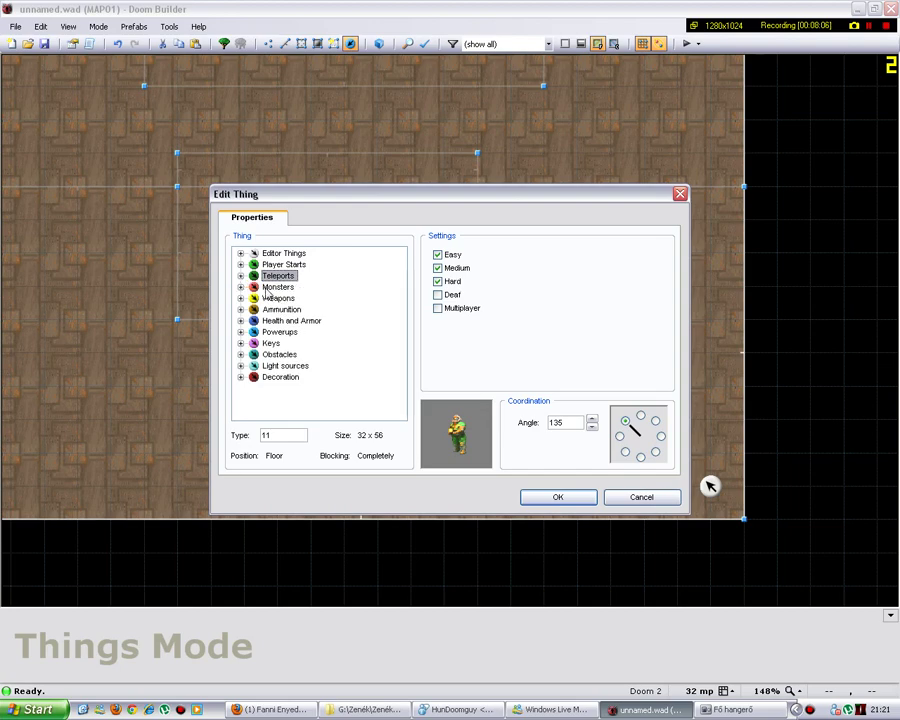
double_click(270, 288)
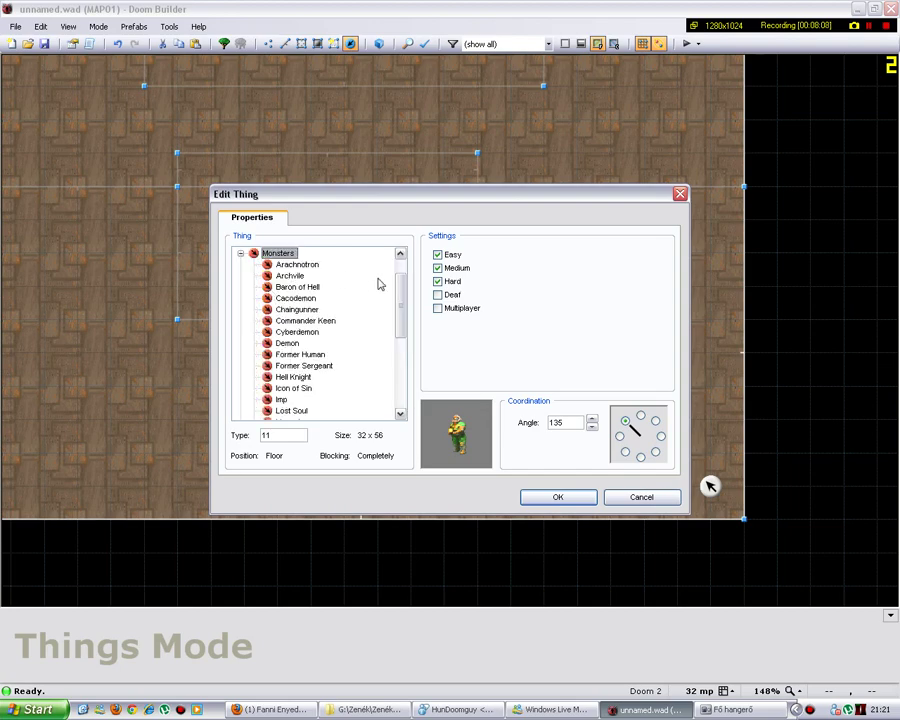
mouse_move(400, 280)
left_mouse_down()
mouse_move(402, 337)
mouse_move(402, 272)
left_mouse_up()
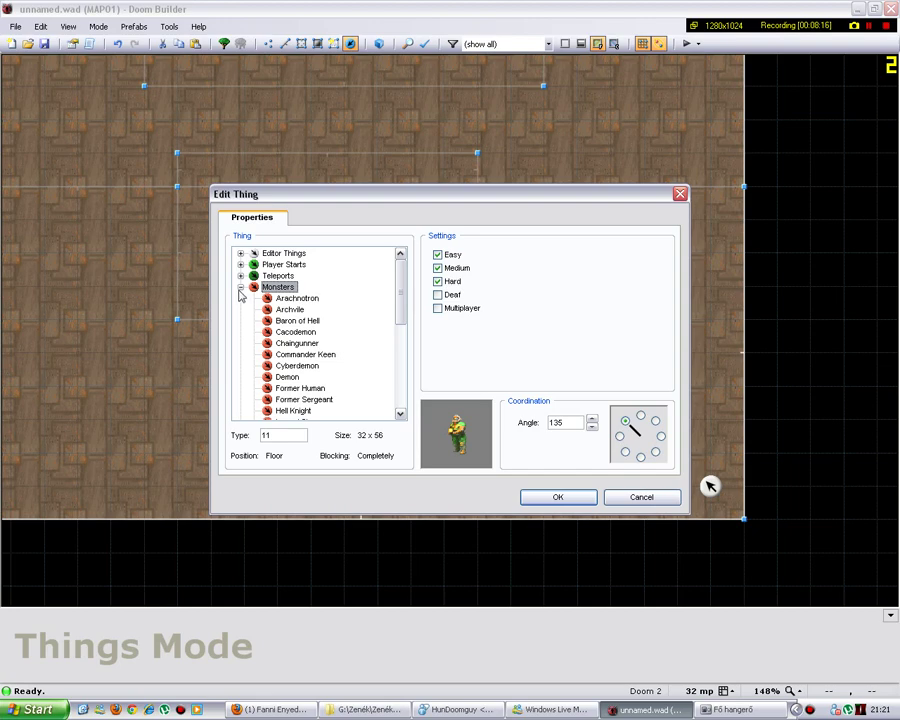
left_click_drag(406, 300, 402, 306)
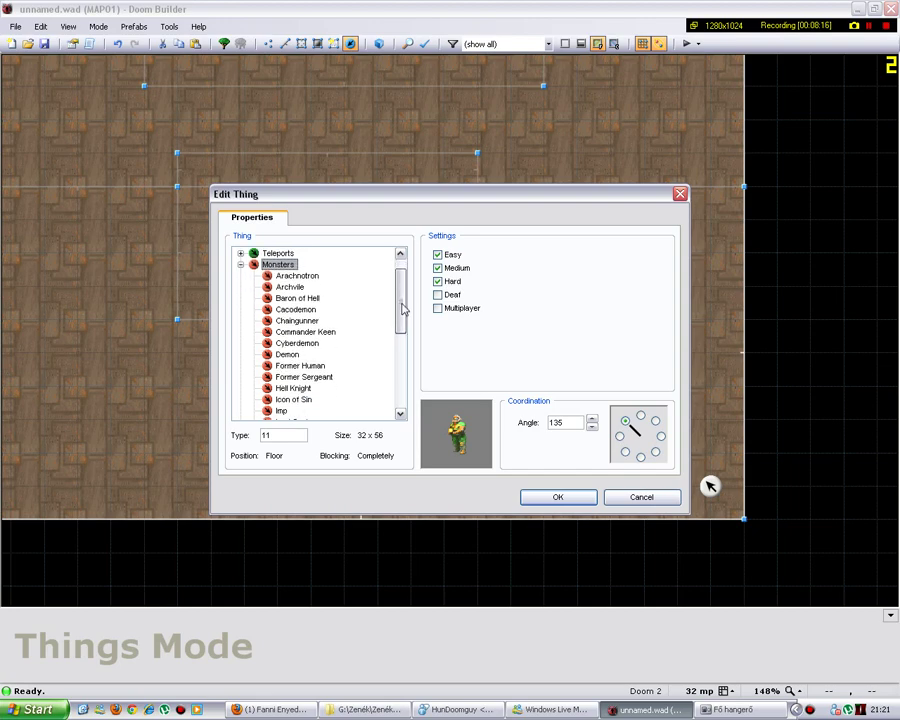
left_click(332, 336)
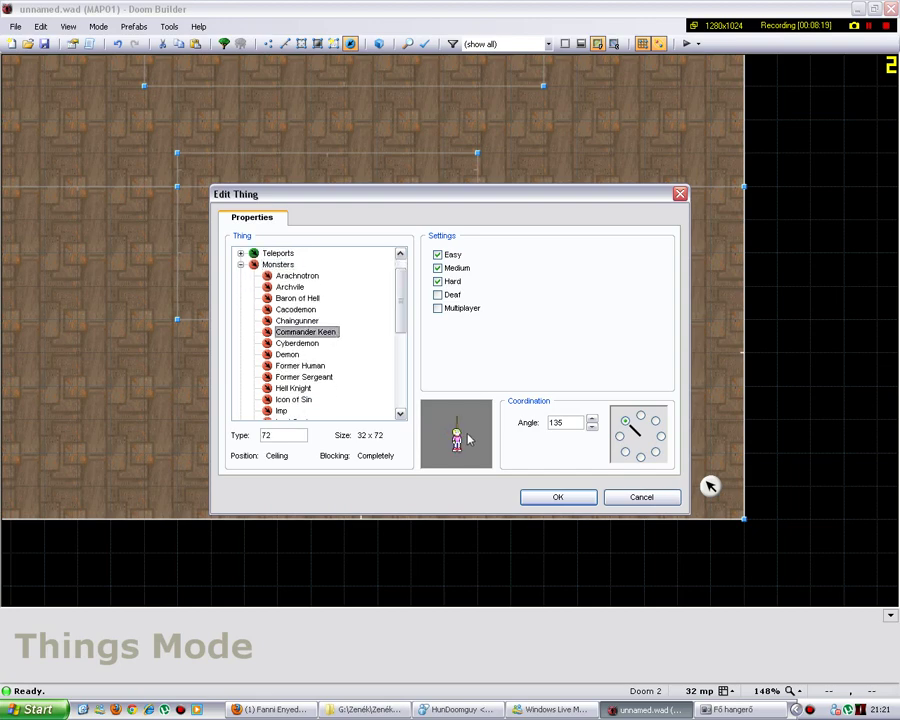
left_click(240, 265)
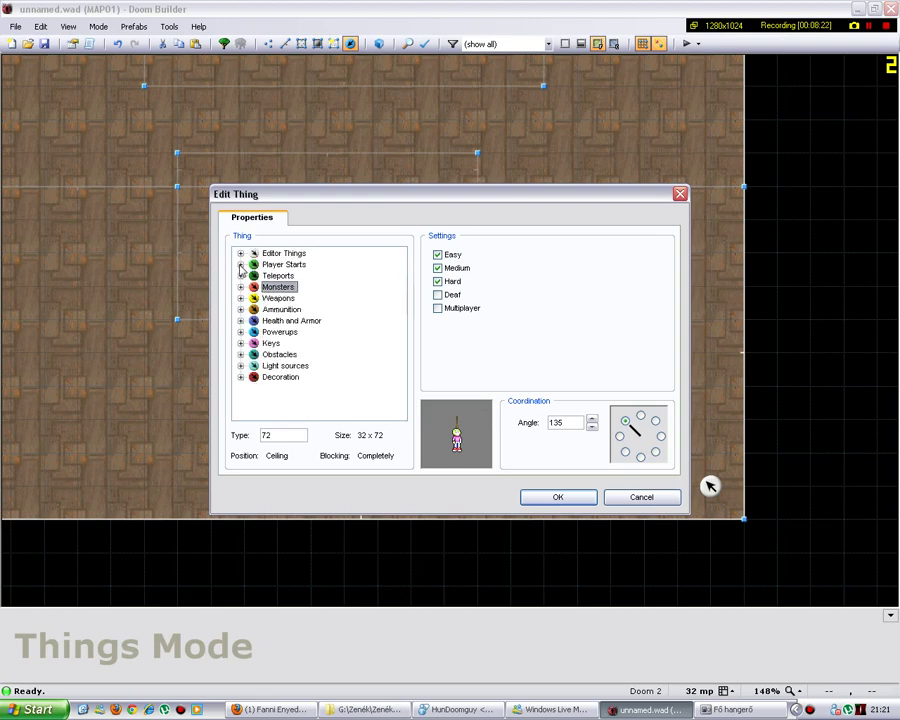
Look through the Weapons and Ammunition thing categories, previewing the Ammo clip and the Backpack.
double_click(276, 299)
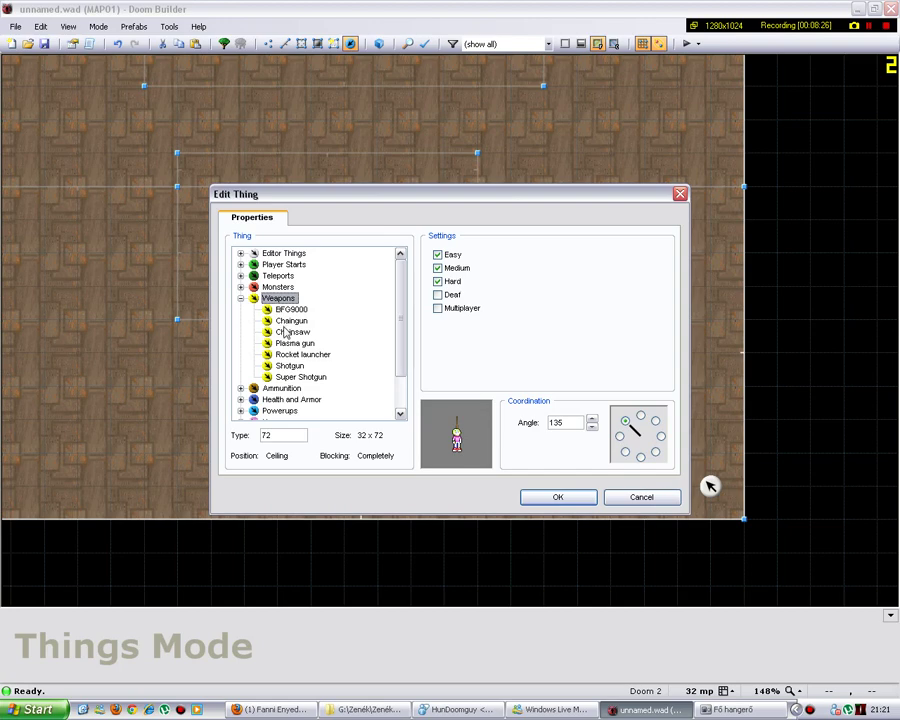
left_click(241, 298)
double_click(278, 309)
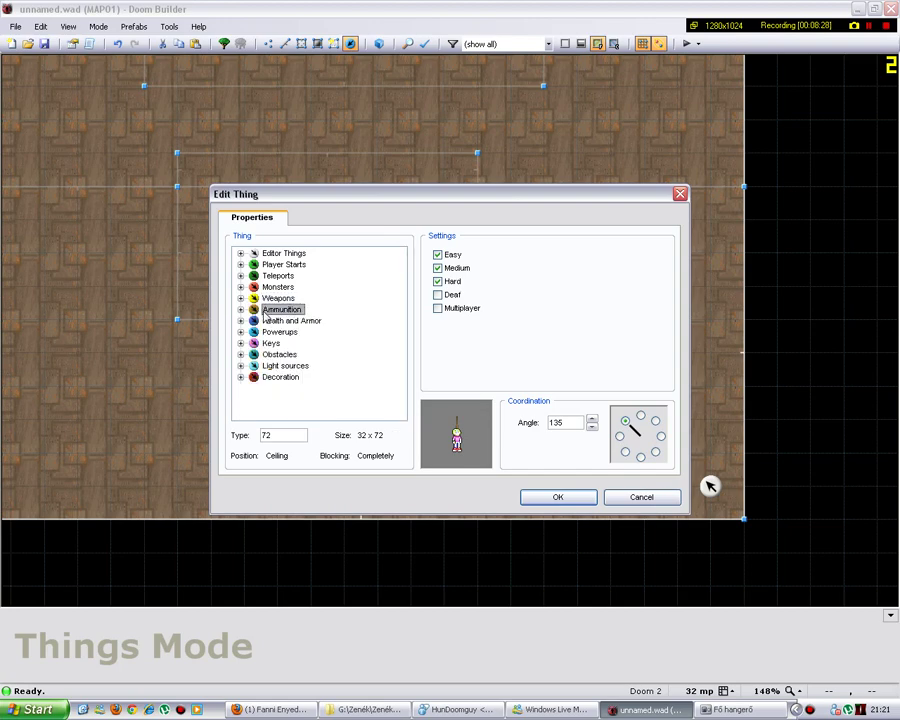
scroll(405, 316, "down", 2)
left_click(294, 287)
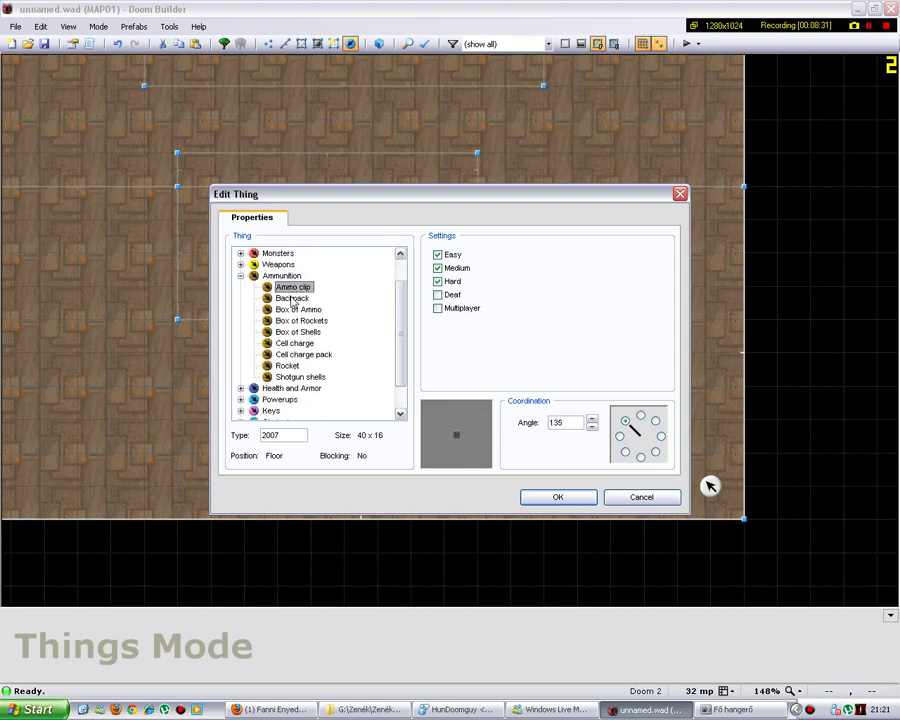
left_click(293, 298)
left_click(240, 275)
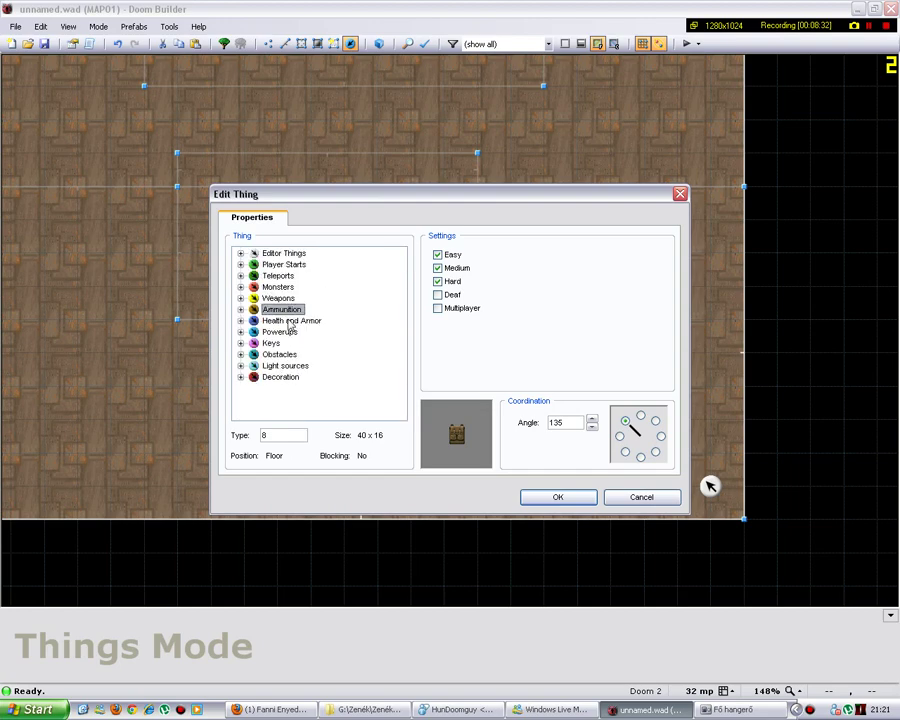
Review the thing types offered in the Health and Armor category.
double_click(289, 321)
scroll(295, 302, "down", 1)
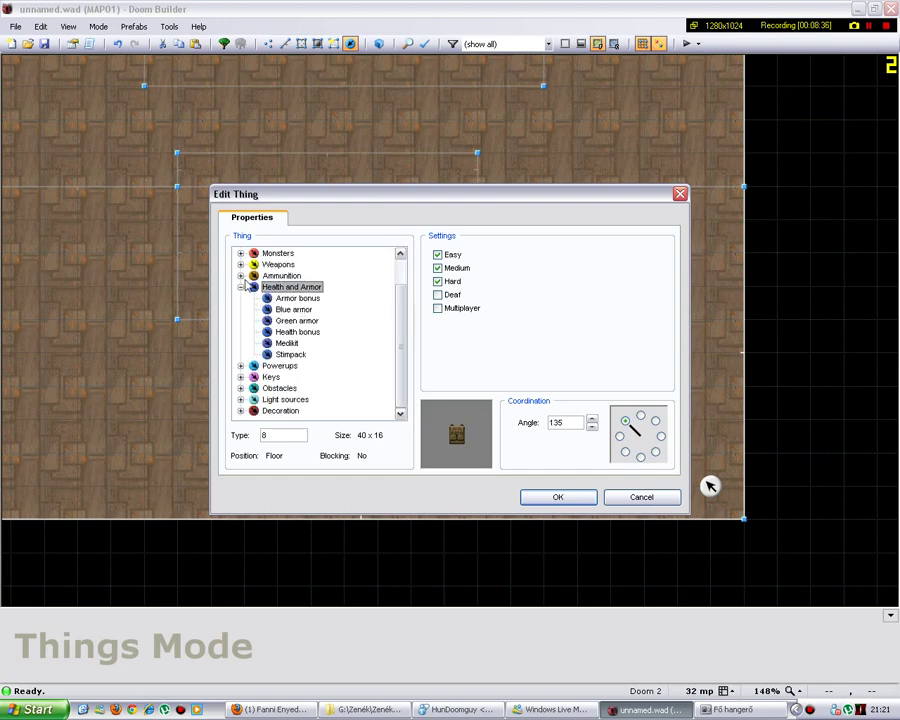
left_click(240, 287)
Preview the Powerups thing types, including Berserk, Megasphere, Lite Amplification goggles, Invulnerability, Invisibility and Computer map.
left_click(241, 331)
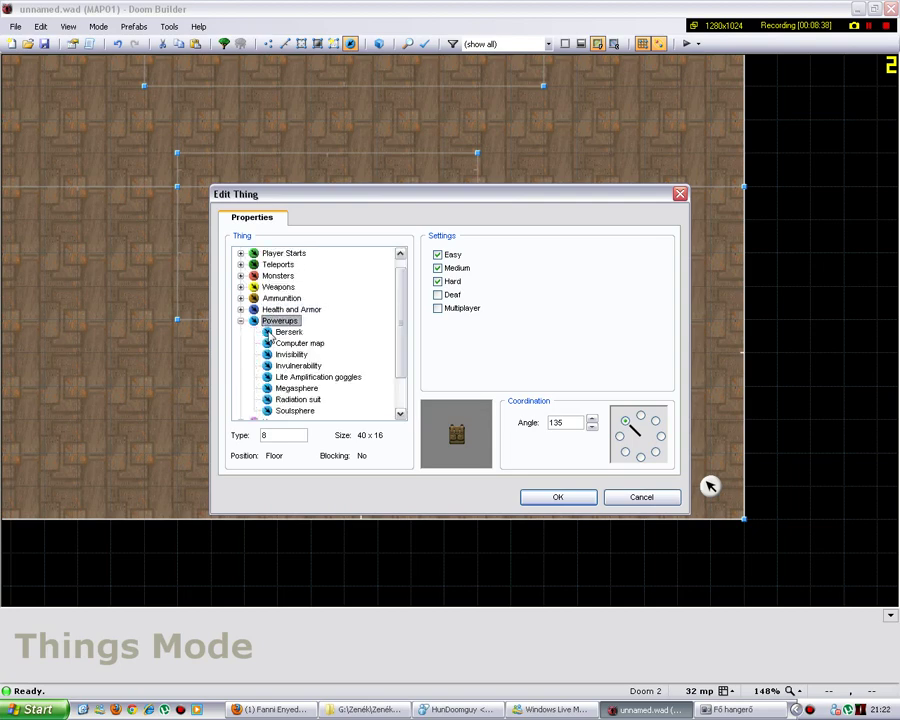
scroll(400, 320, "down", 2)
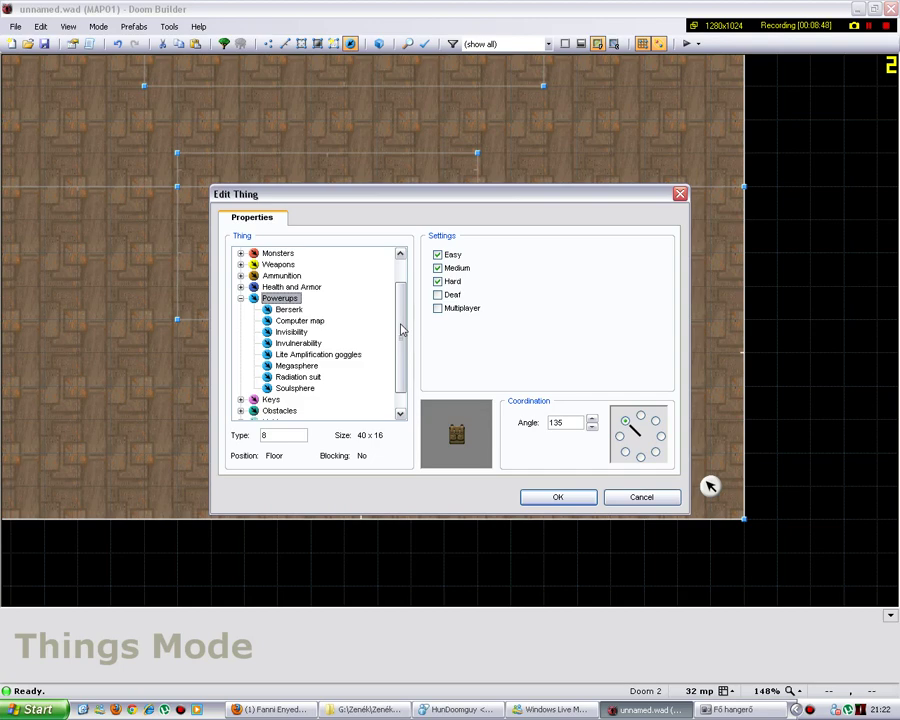
left_click(286, 312)
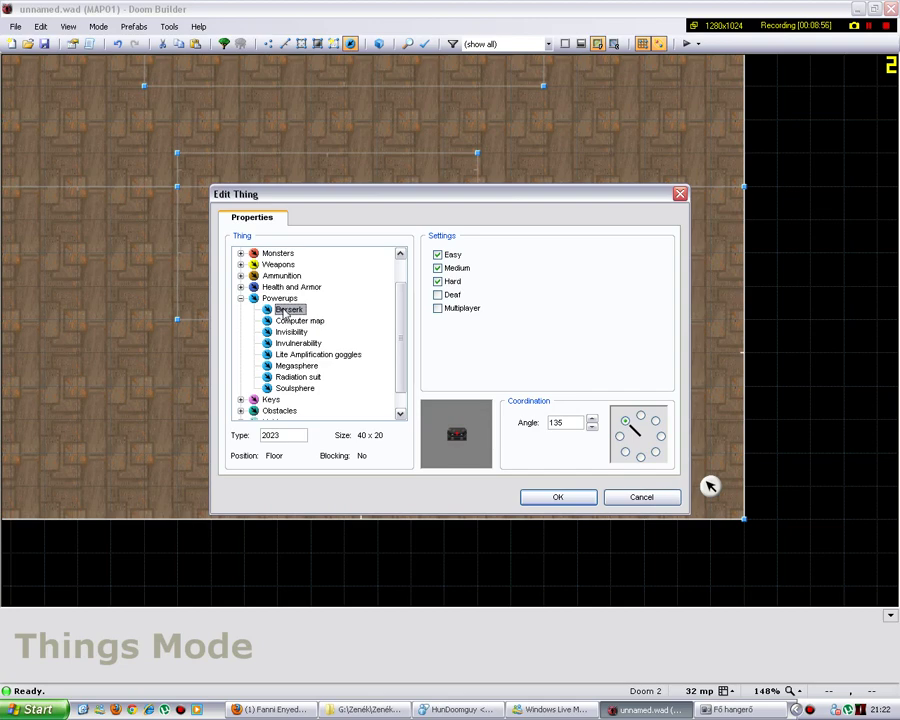
left_click(296, 366)
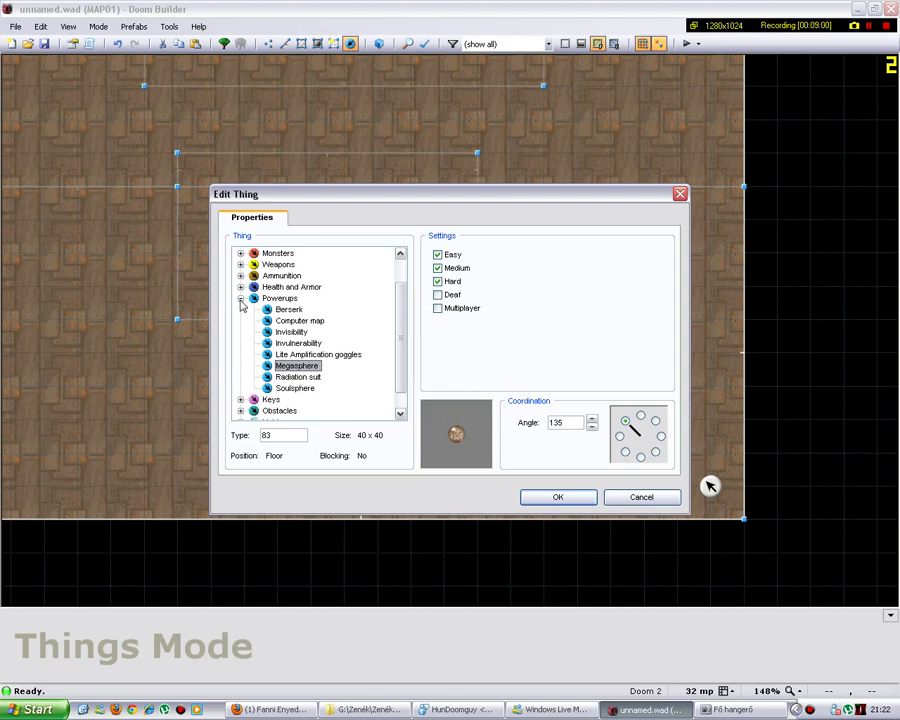
left_click(286, 354)
left_click(289, 345)
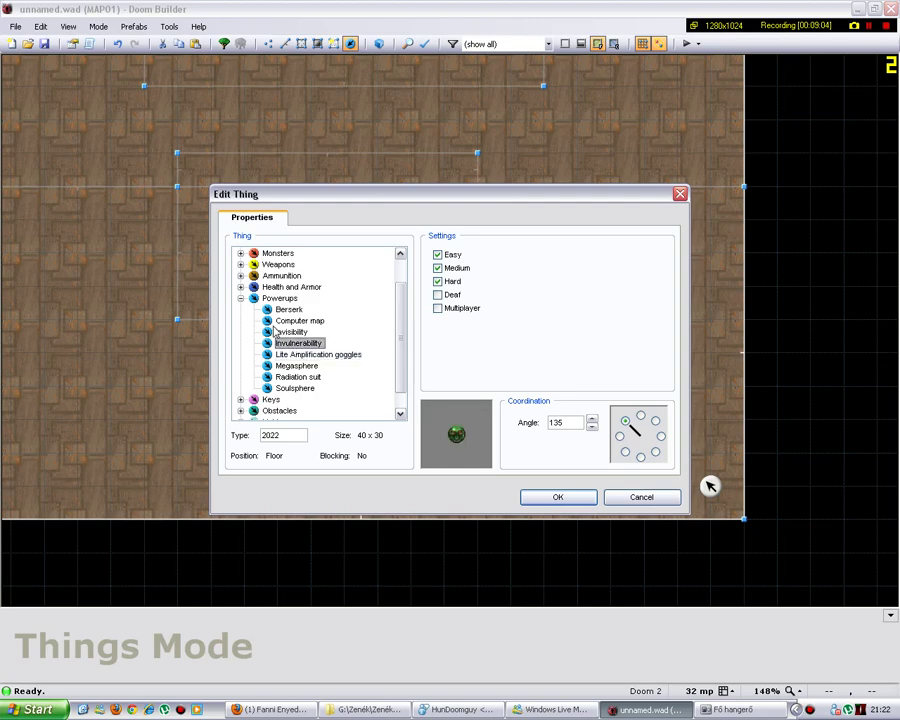
key("Up")
key("Up")
key("Down")
key("Up")
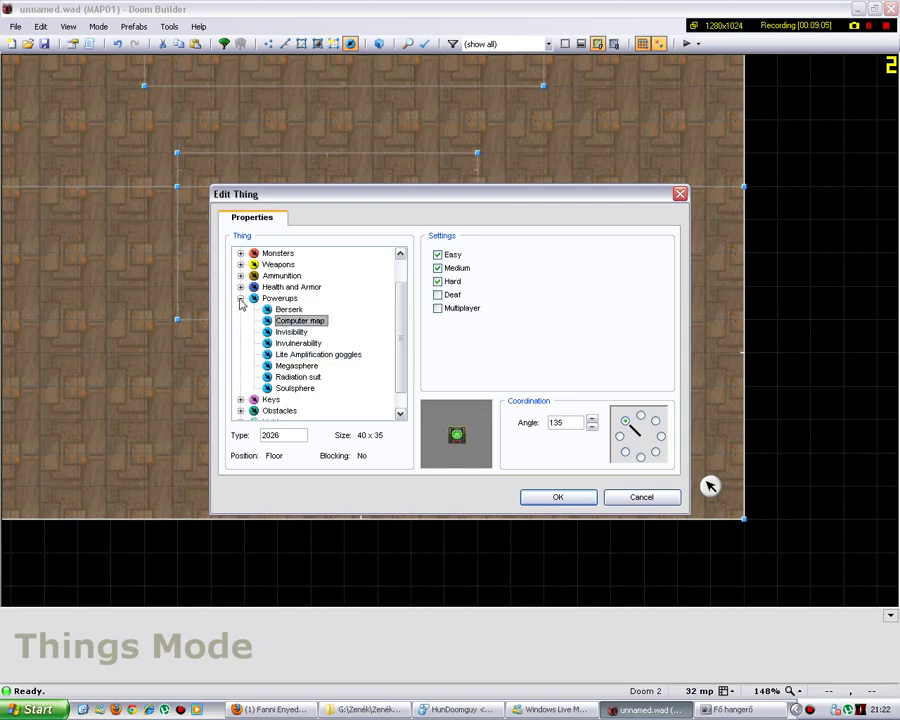
left_click(240, 300)
Preview the blue, red and yellow keycards in the Keys thing category.
double_click(270, 343)
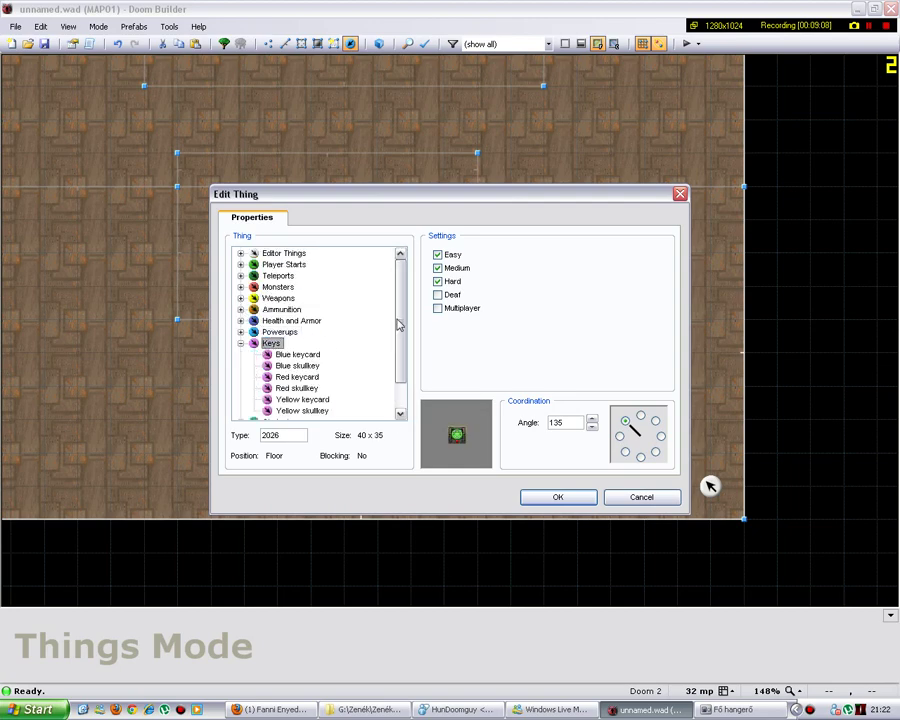
left_click_drag(398, 323, 399, 355)
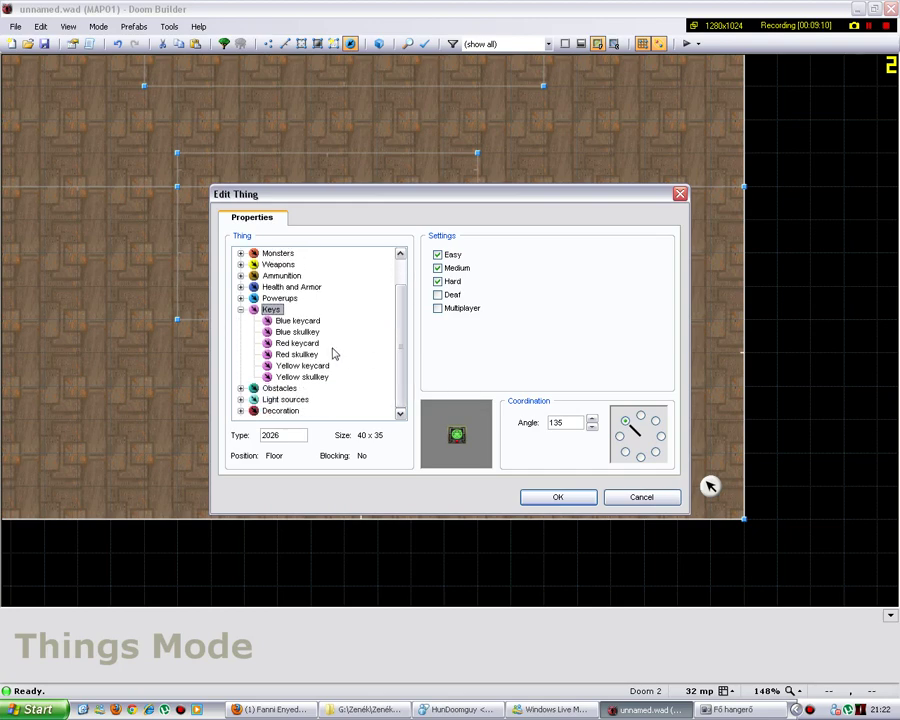
left_click(311, 324)
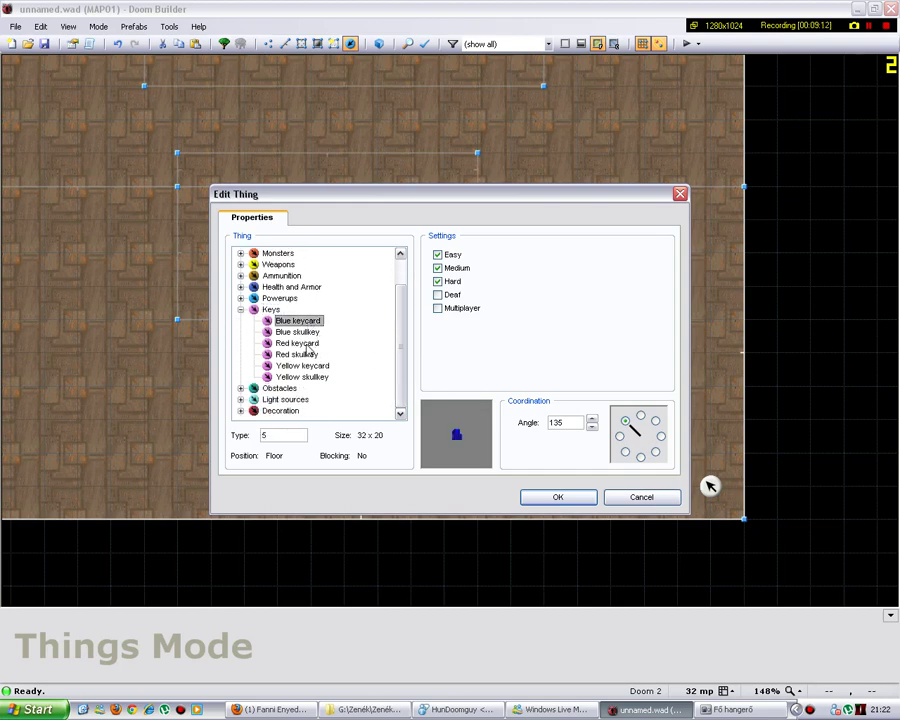
left_click(297, 343)
left_click(297, 321)
left_click(302, 366)
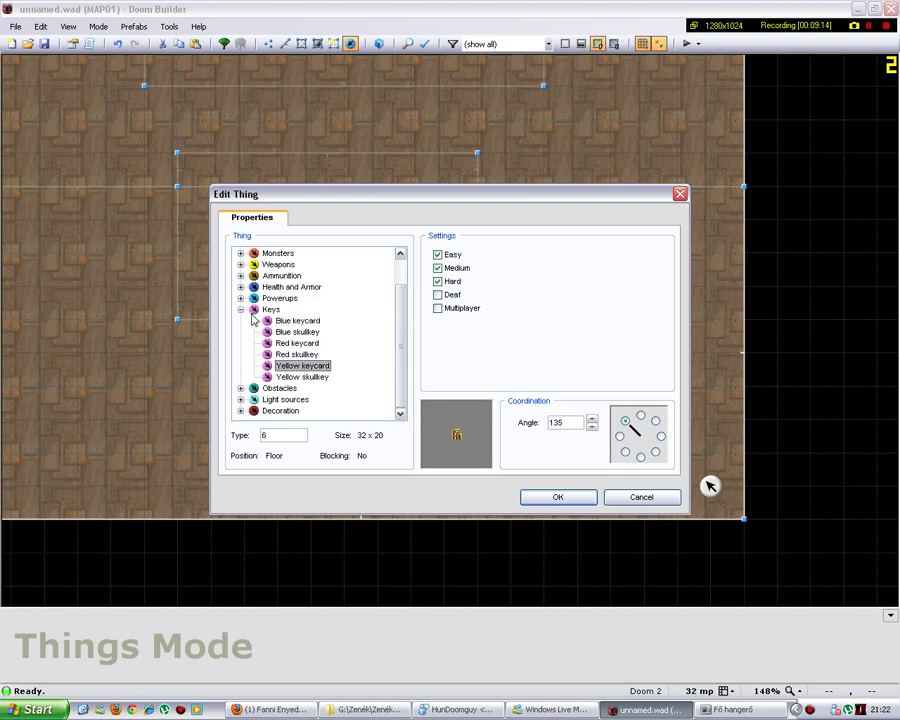
left_click(240, 309)
Preview thing types in the Obstacles category, including Burning barrel, Evil Eye, Gray tree and Short red pillar.
left_click(285, 355)
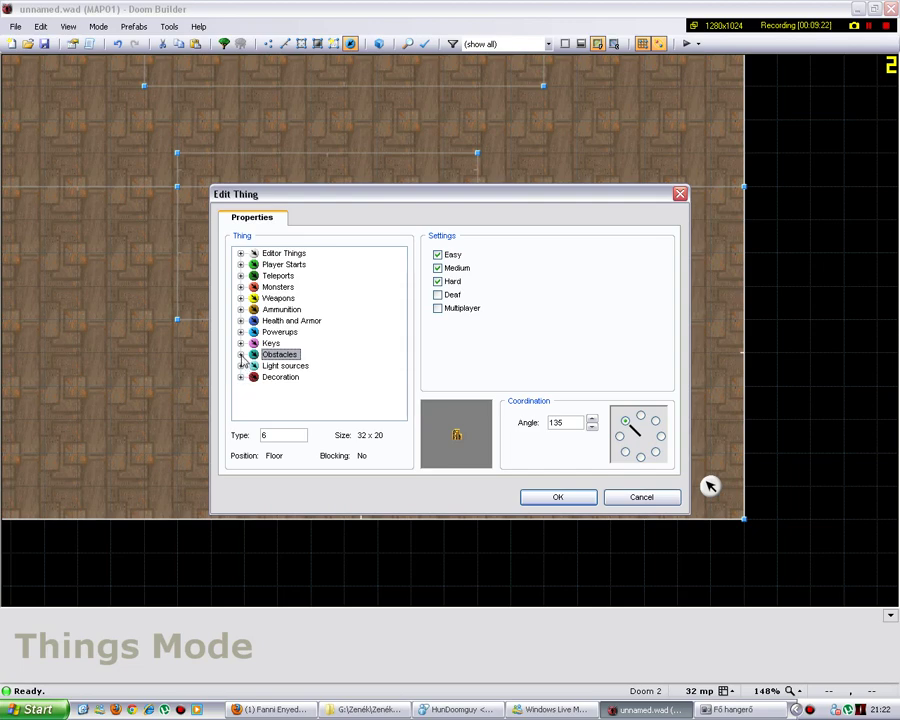
left_click(240, 355)
left_click(288, 264)
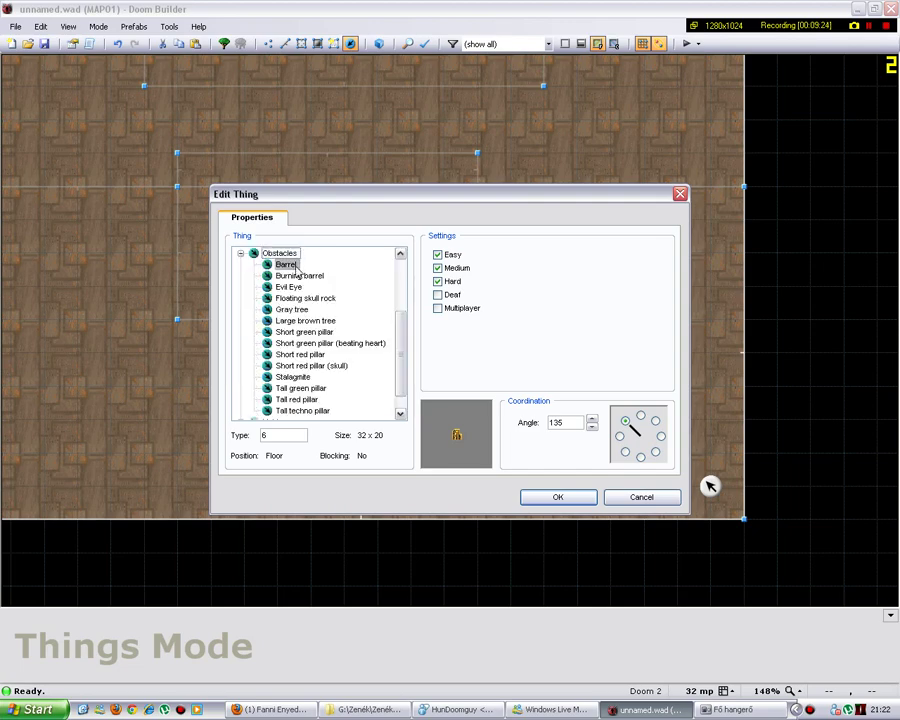
left_click(298, 276)
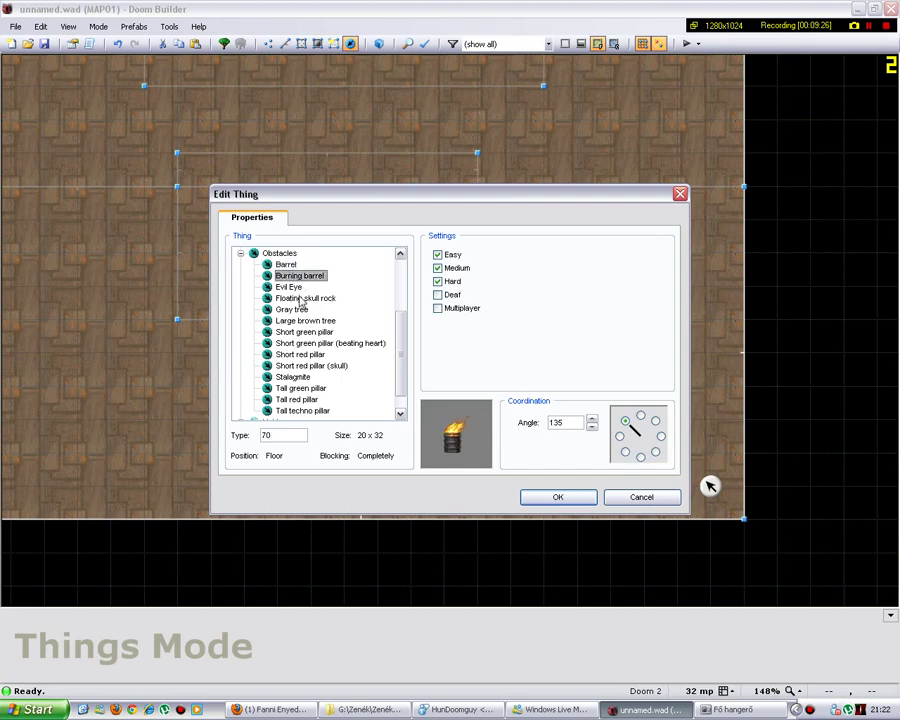
left_click(294, 288)
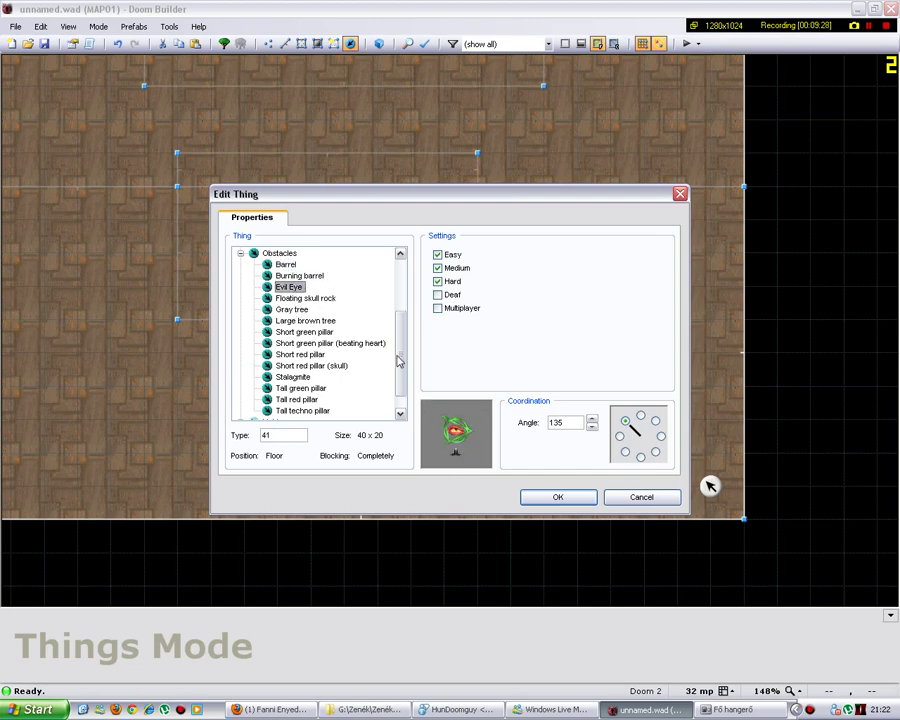
left_click(291, 309)
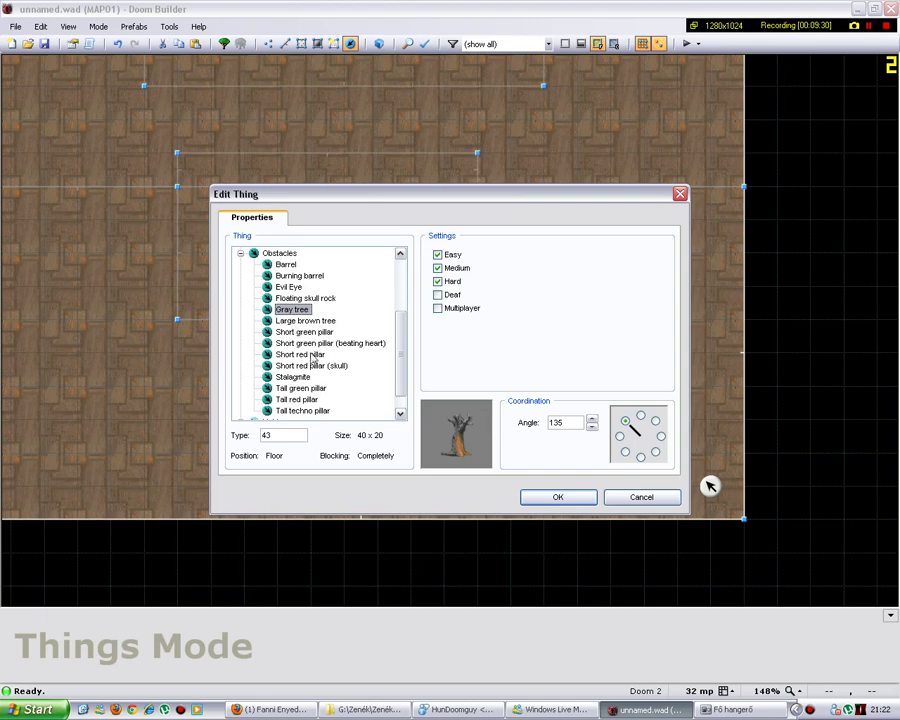
left_click(300, 354)
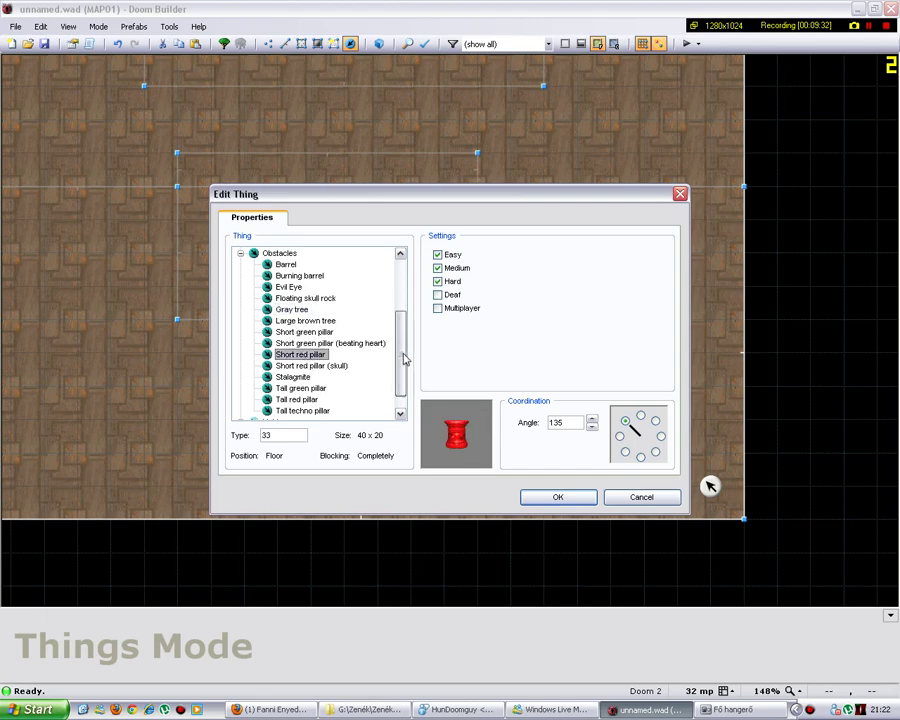
scroll(300, 350, "down", 1)
scroll(249, 312, "up", 1)
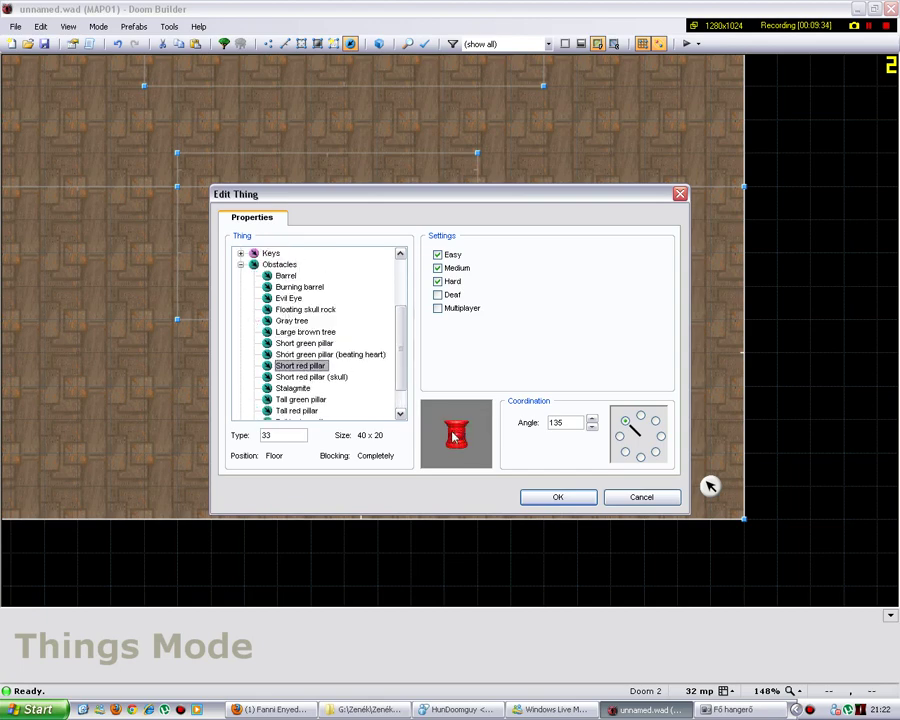
left_click(240, 264)
Preview the Tall green firestick and Tall techno floor lamp in the Light sources thing category.
double_click(287, 364)
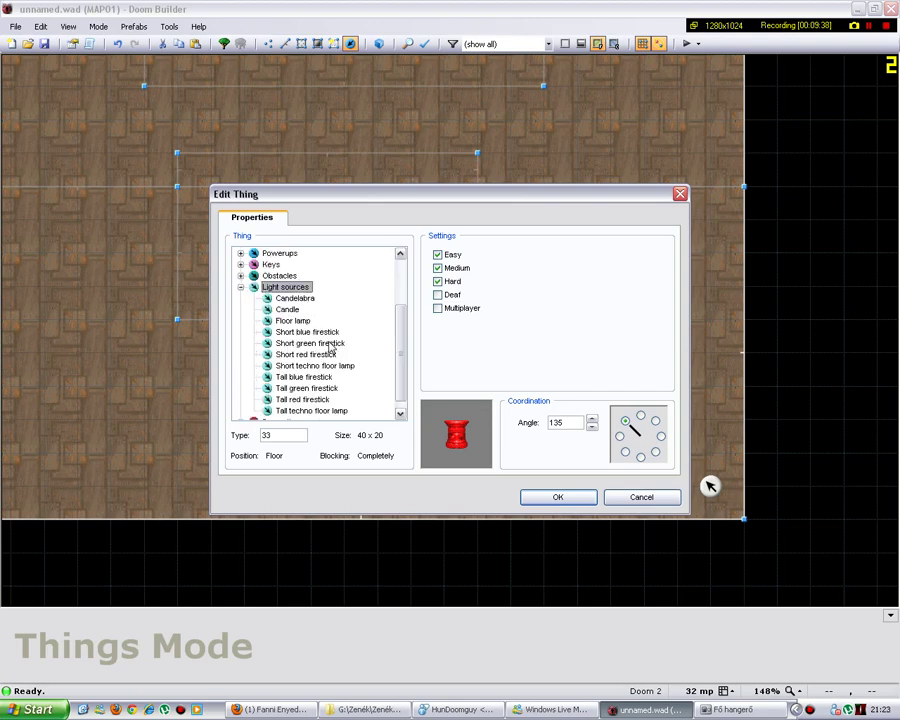
scroll(331, 347, "down", 1)
left_click(306, 380)
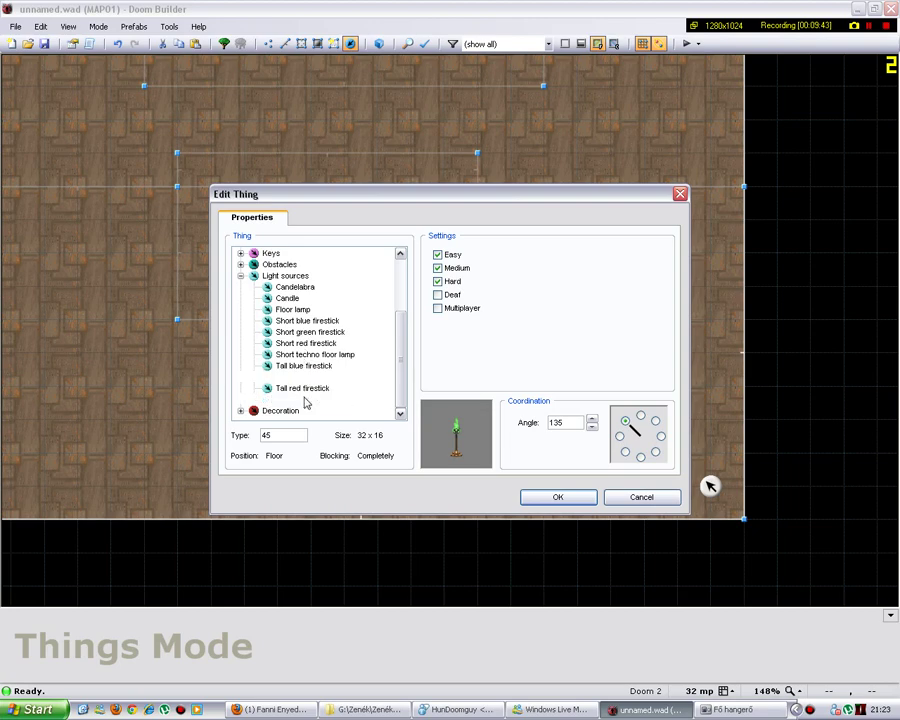
left_click(306, 400)
key("Left")
key("Left")
Look through the Decoration thing category, previewing Dead imp and Hanging victim, guts and brain removed.
left_click(271, 381)
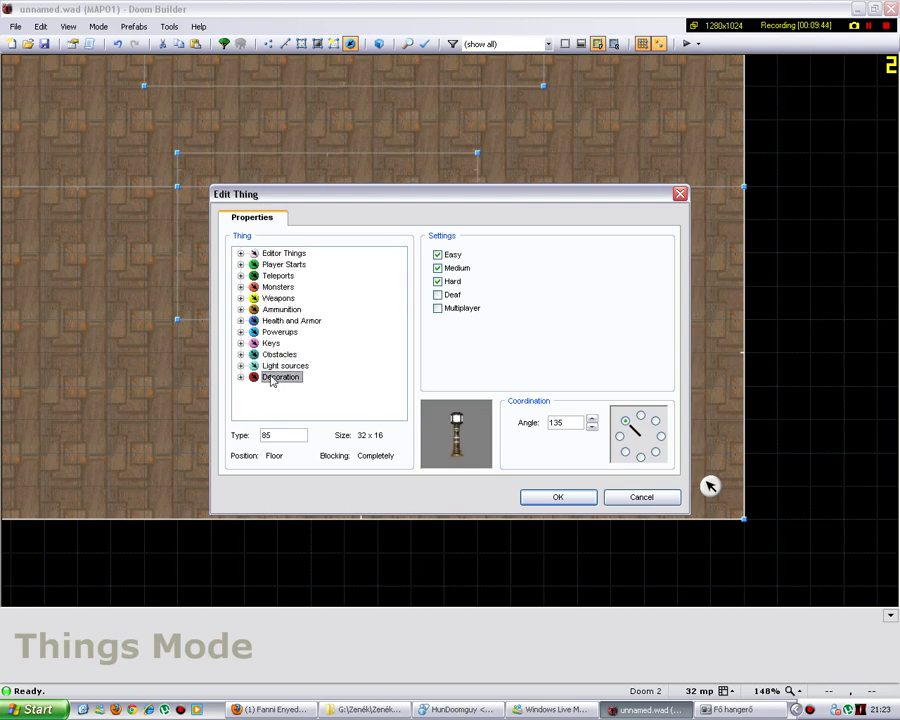
double_click(271, 381)
left_click(301, 264)
left_click(300, 298)
left_click(301, 345)
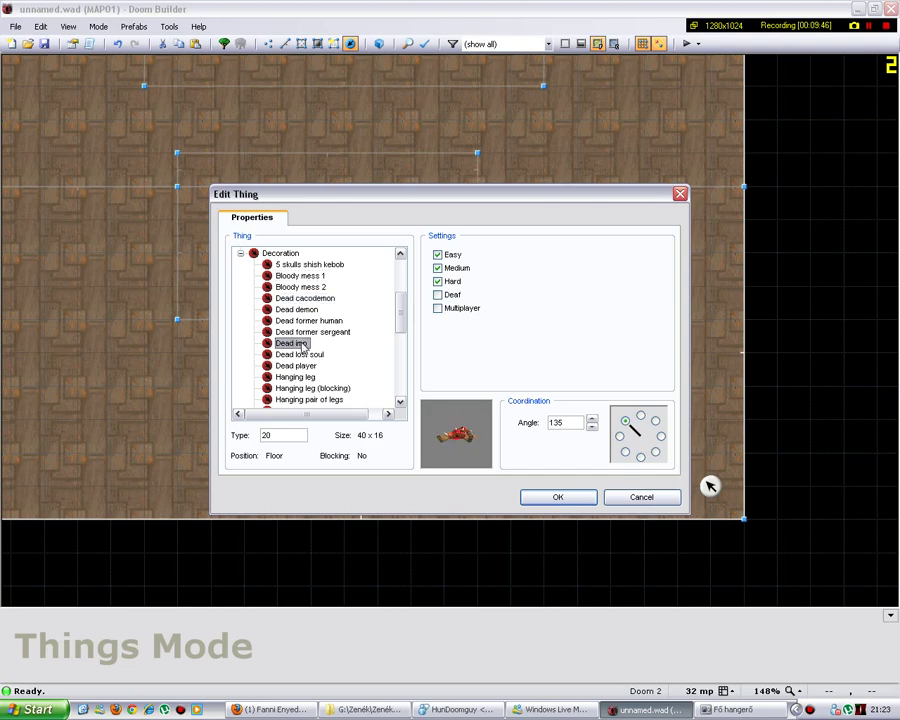
scroll(301, 350, "down", 5)
left_click(300, 358)
scroll(405, 372, "down", 1)
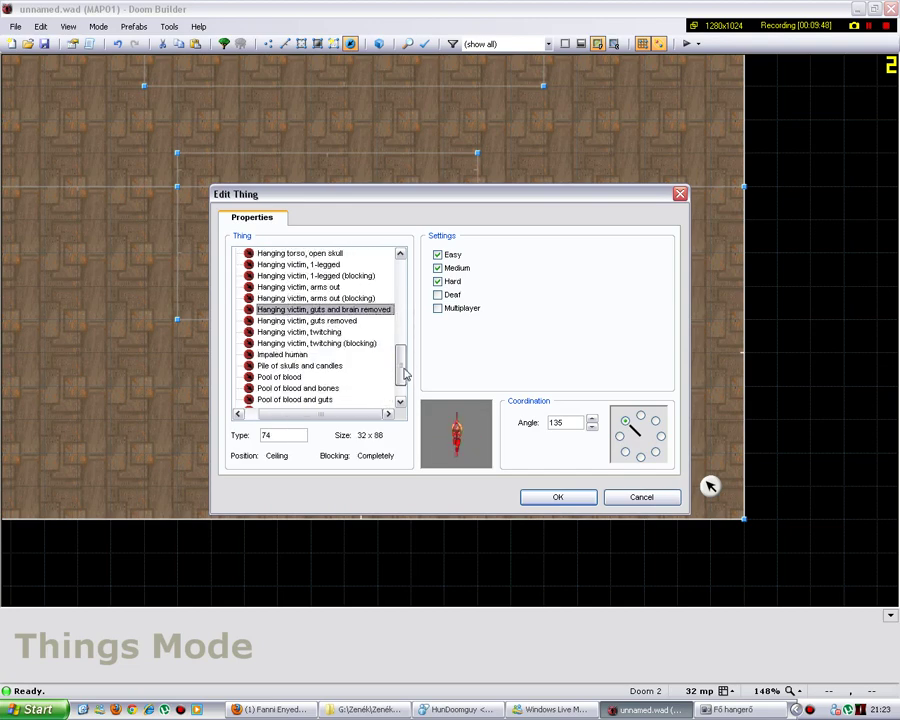
scroll(405, 372, "down", 1)
scroll(395, 340, "up", 6)
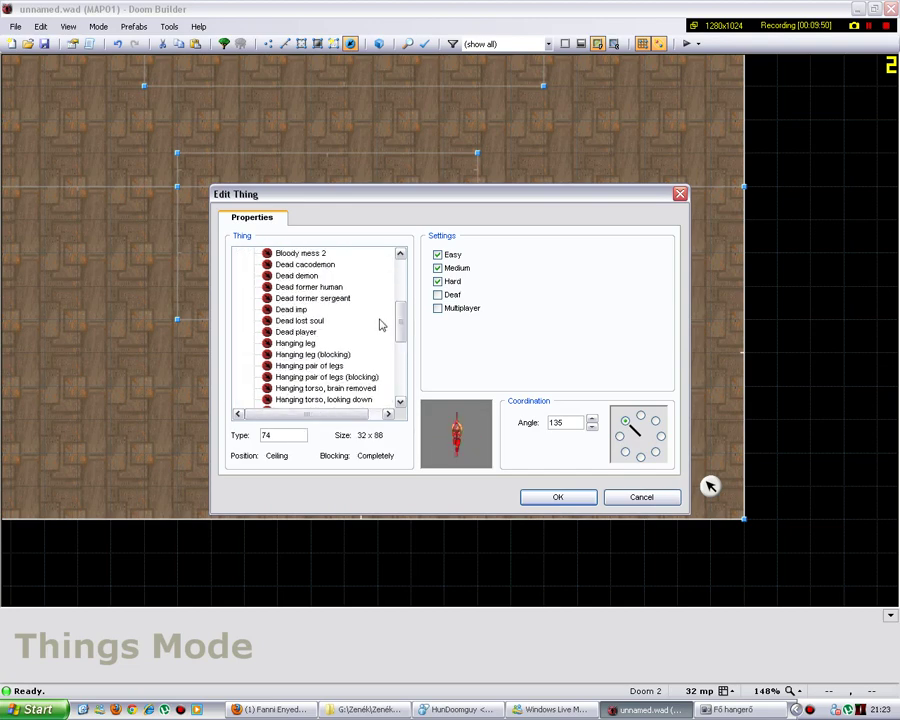
scroll(400, 311, "up", 5)
left_click(240, 377)
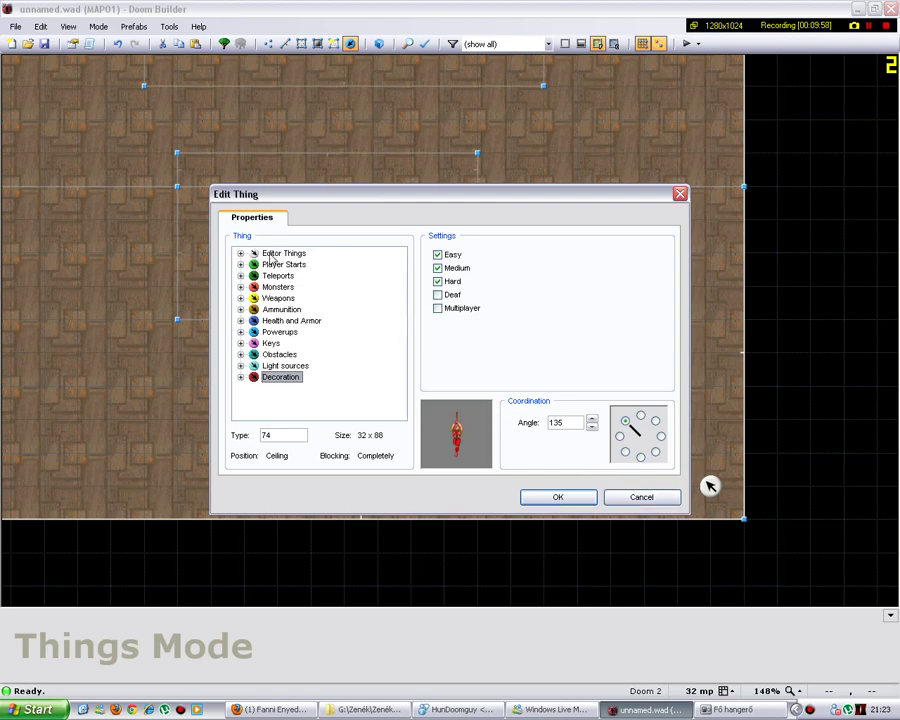
Set the edited thing's type to the first entry of the Player Starts category and apply it.
left_click(240, 264)
left_click(283, 277)
left_click(551, 500)
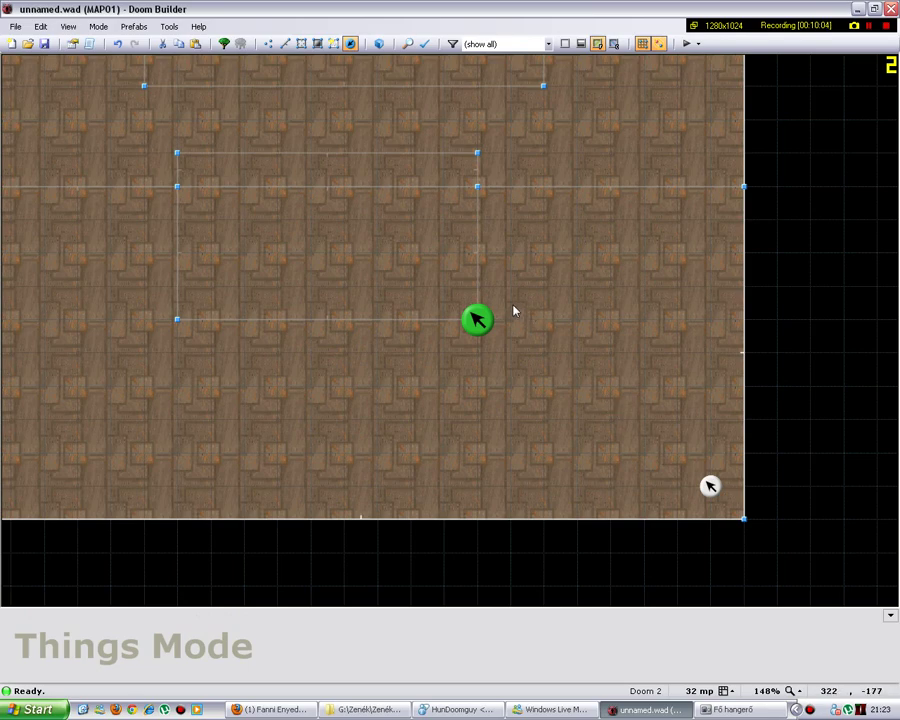
In Vertices Mode, insert a standalone vertex outside the room at -448, 192 and check its position properties.
scroll(635, 338, "down", 5)
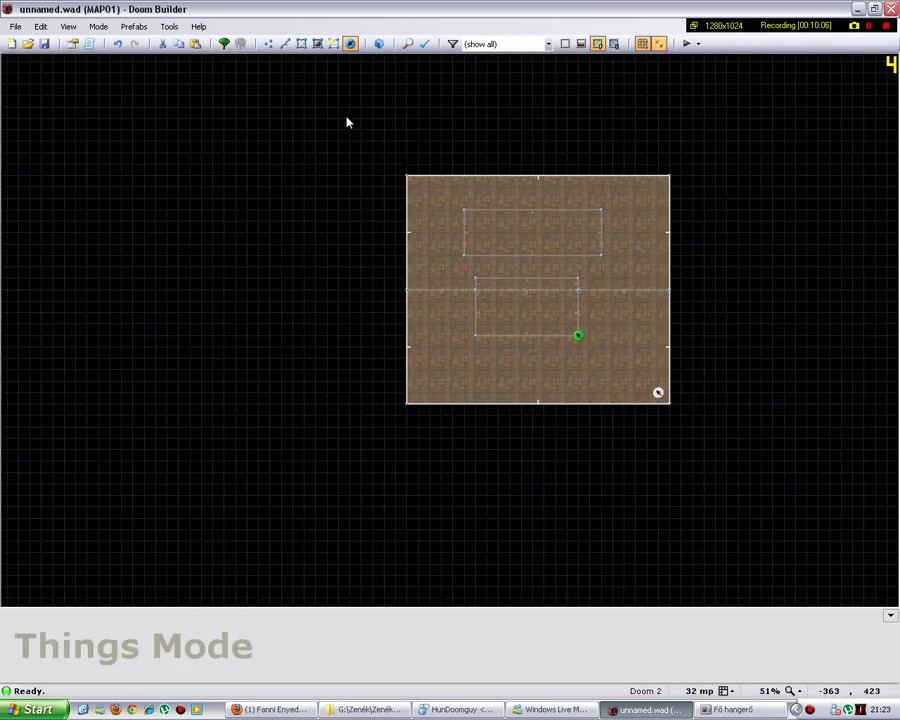
left_click(268, 43)
scroll(311, 200, "up", 5)
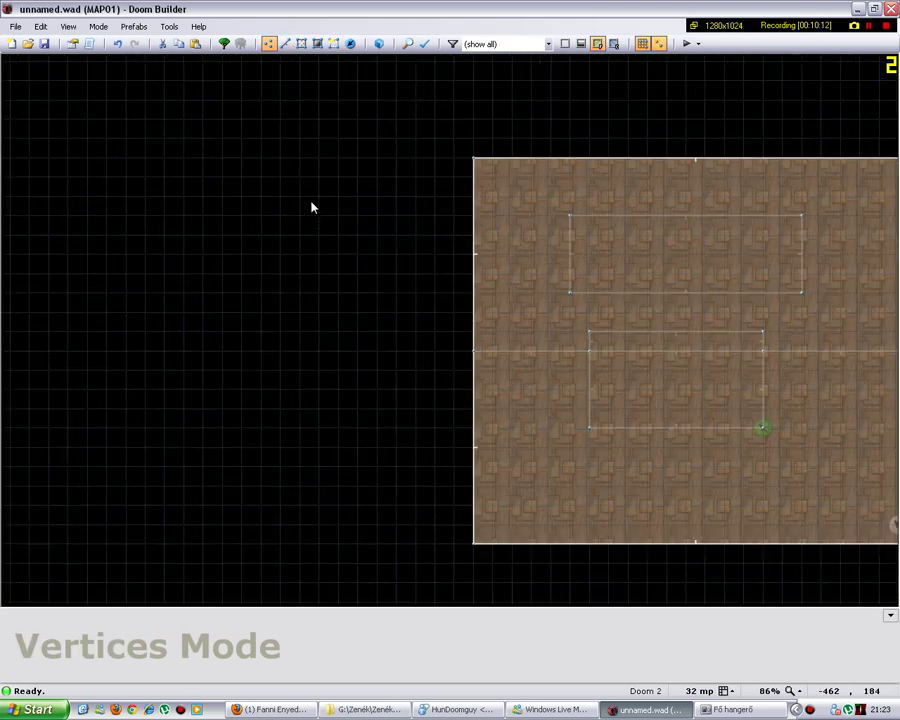
right_click(326, 195)
scroll(330, 200, "up", 9)
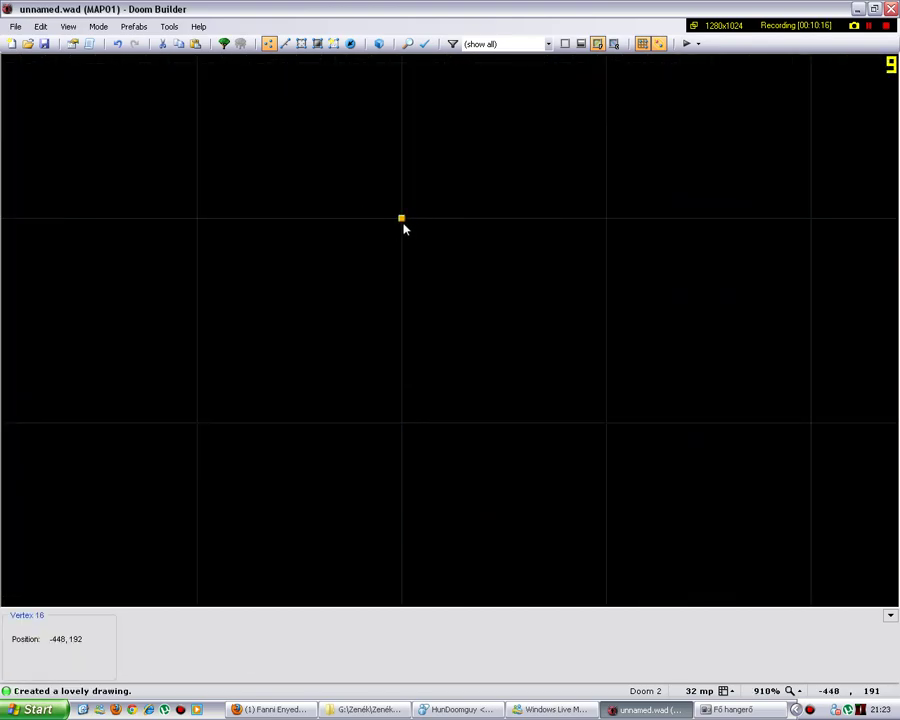
scroll(404, 228, "down", 14)
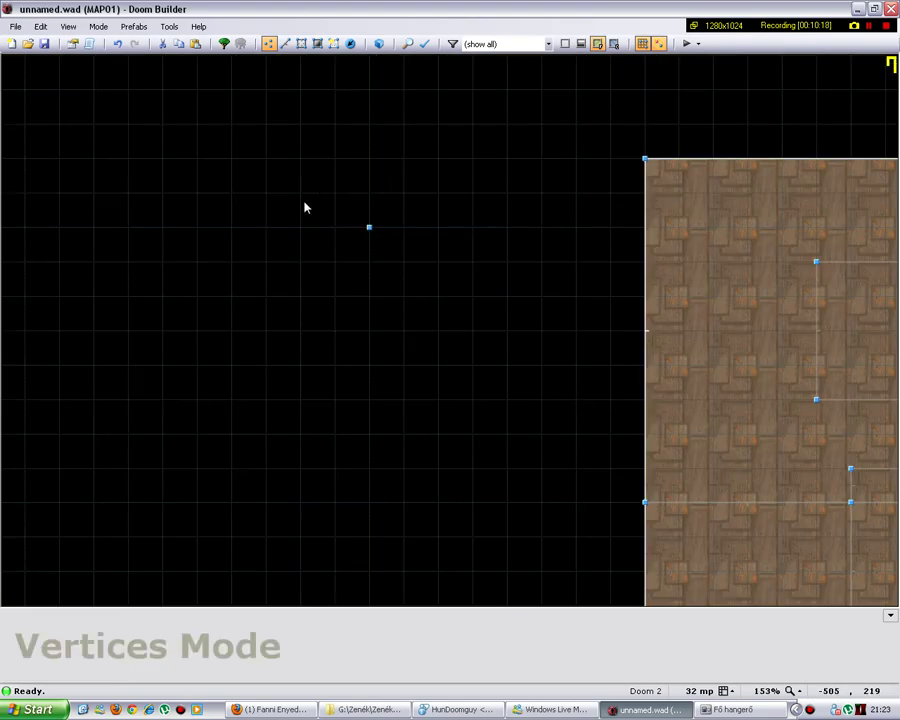
scroll(325, 268, "down", 4)
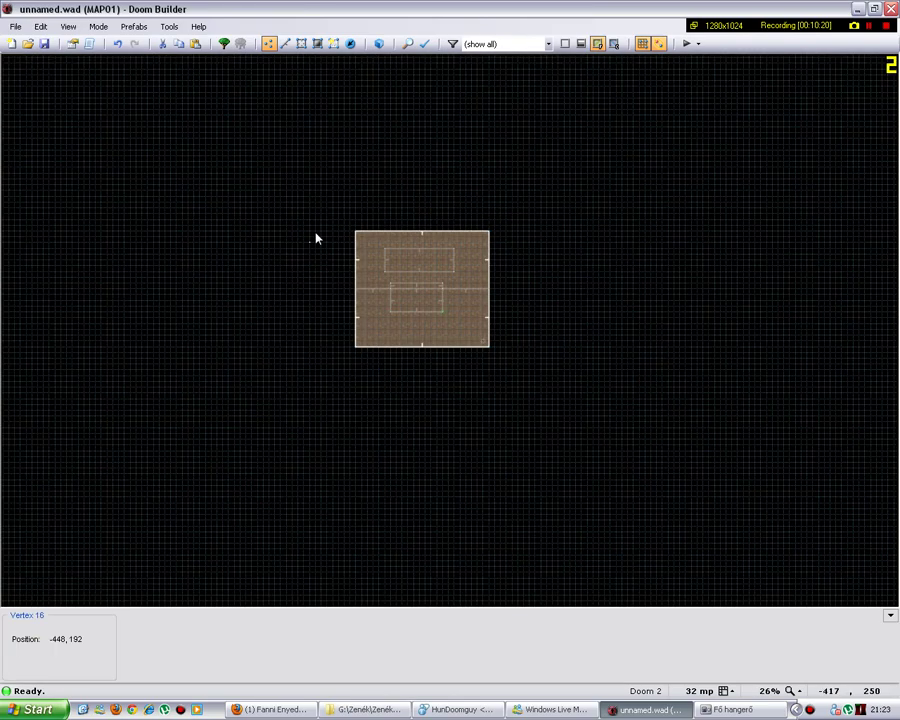
scroll(315, 240, "up", 7)
right_click(320, 257)
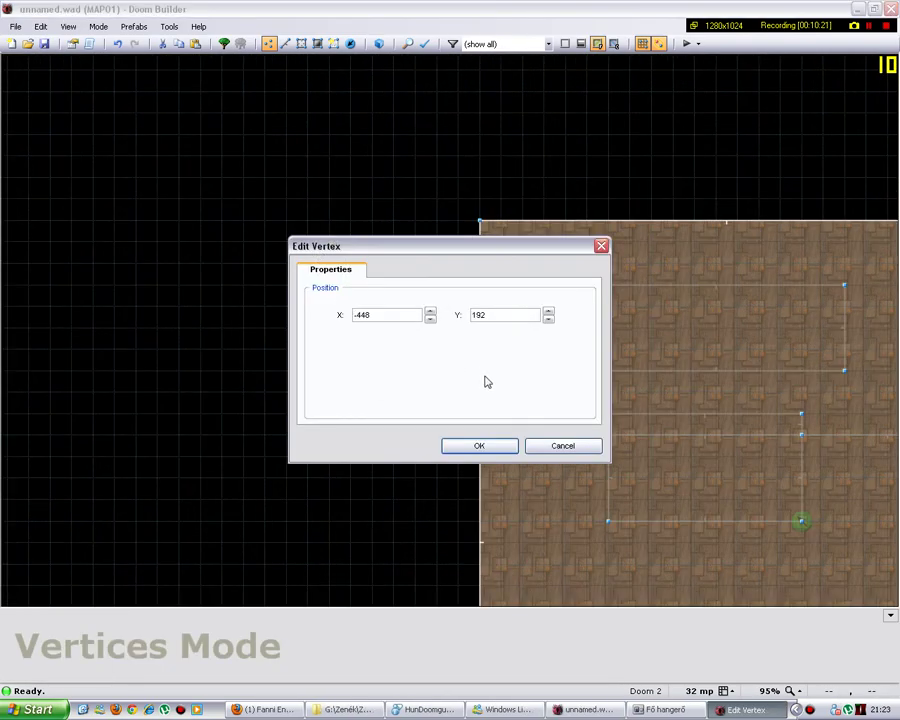
left_click(555, 445)
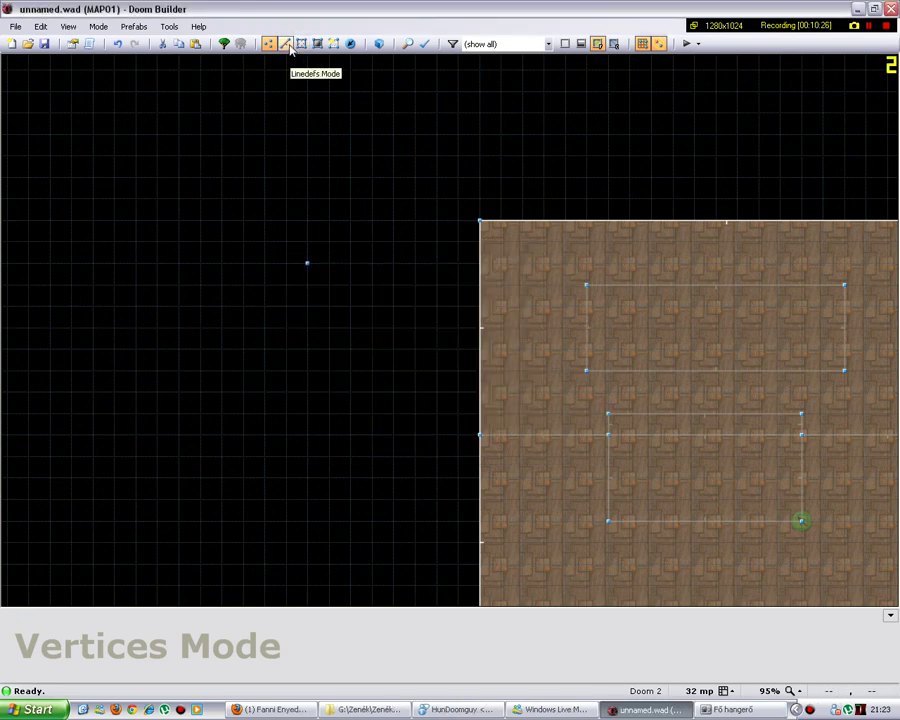
Switch the editor to Linedefs Mode.
left_click(301, 43)
left_click(285, 43)
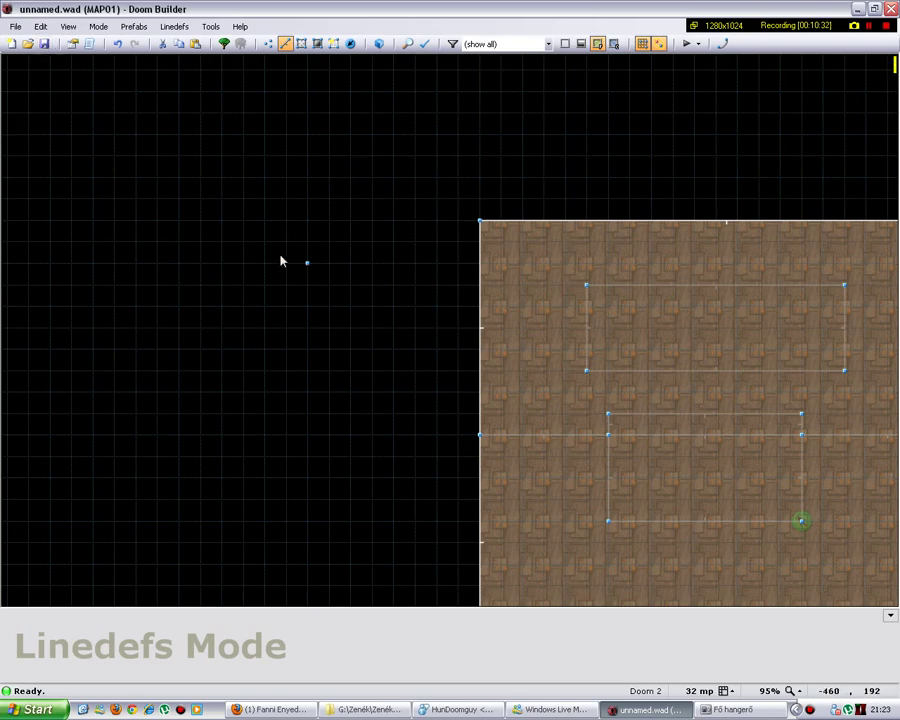
scroll(280, 260, "up", 5)
scroll(300, 260, "down", 8)
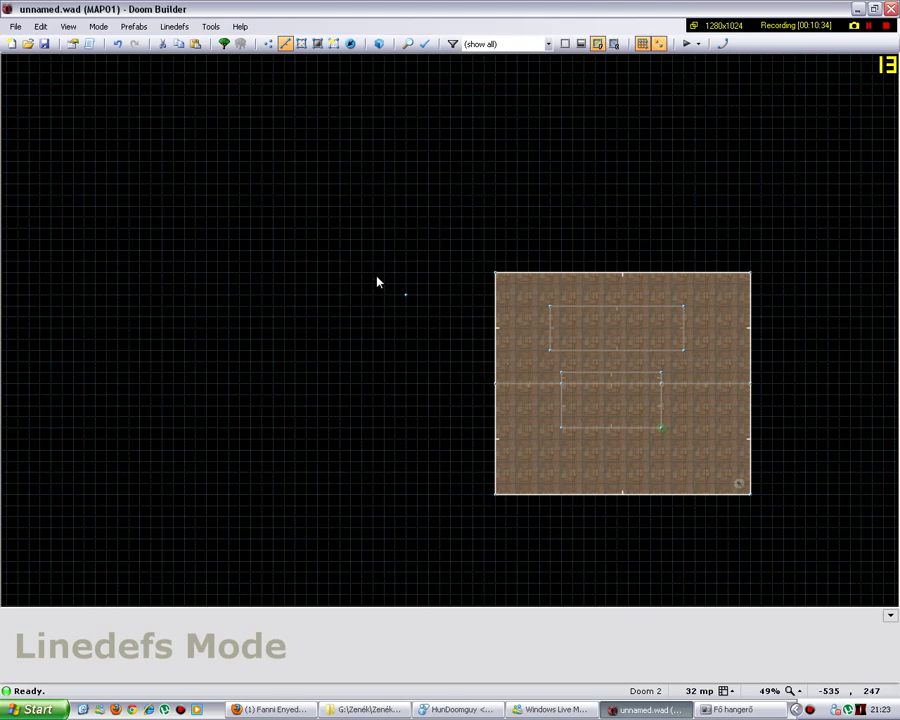
scroll(243, 239, "down", 4)
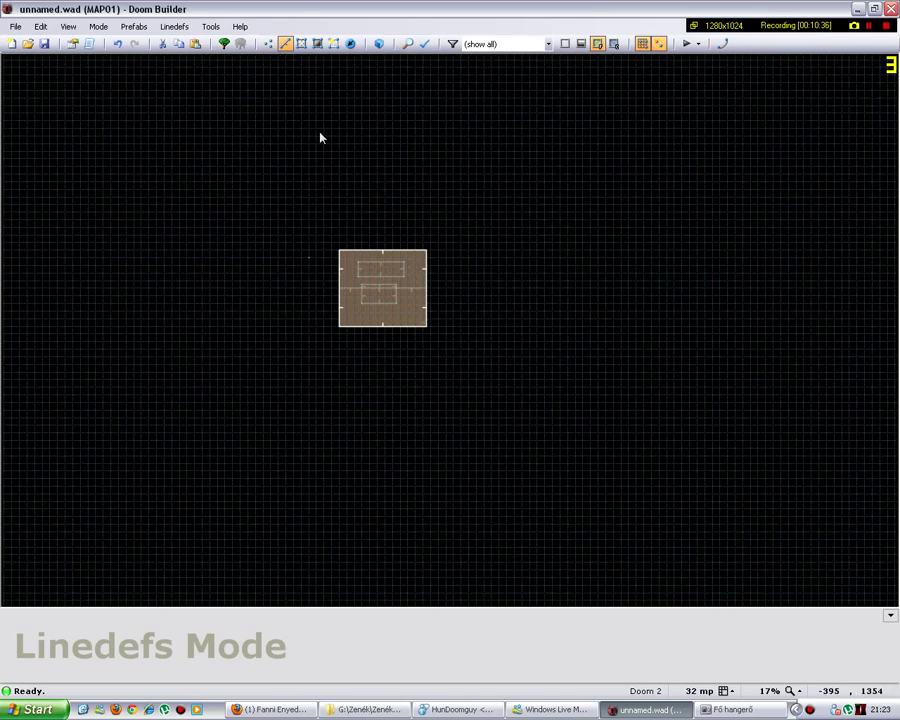
scroll(329, 265, "up", 3)
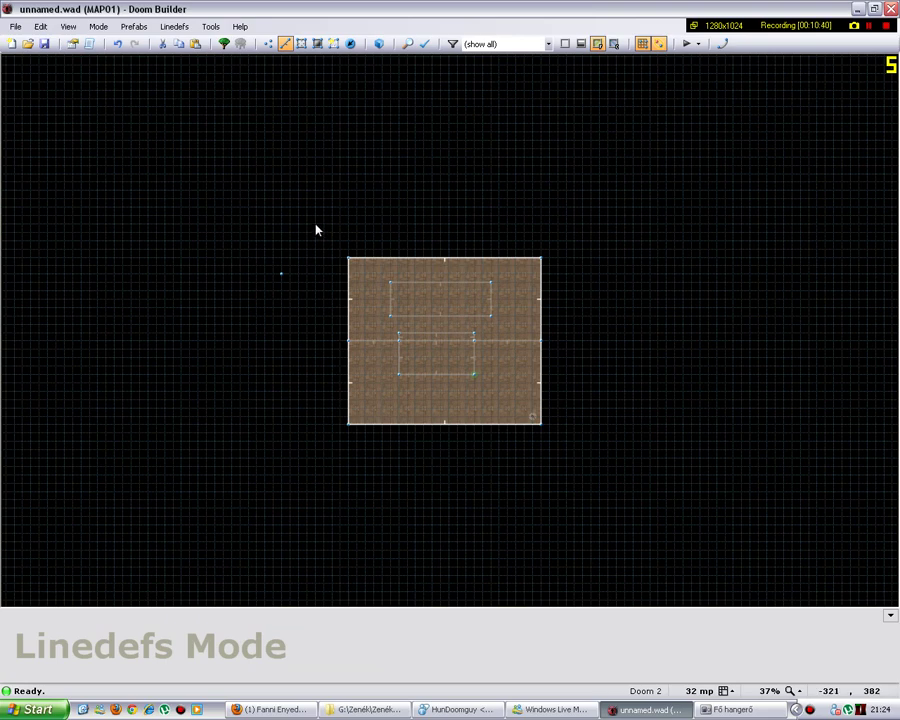
Try to draw a linedef in the empty area above the room's upper wall.
key("d")
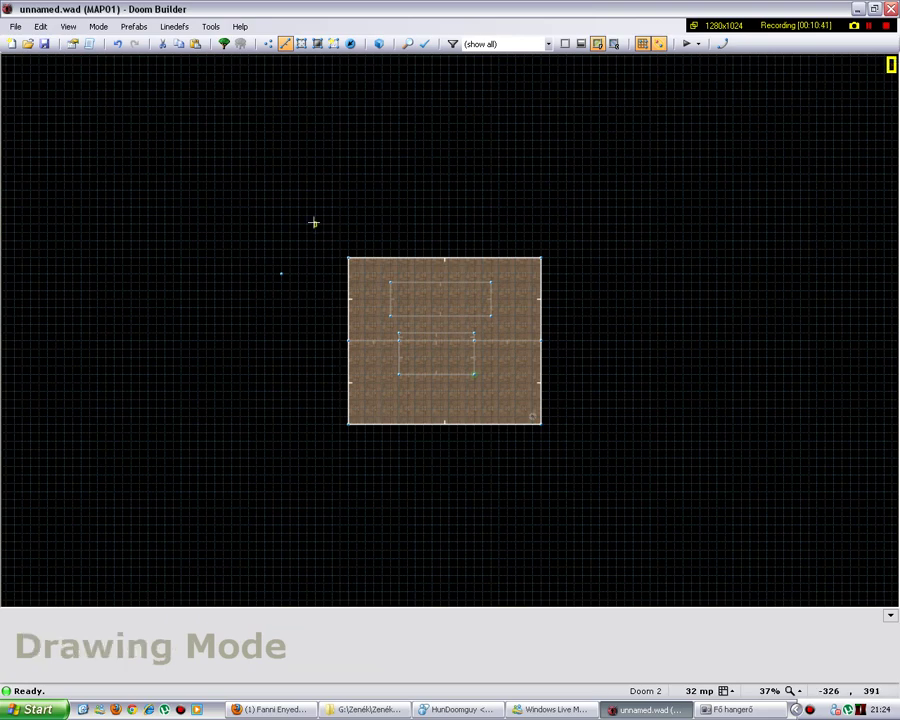
left_click(314, 222)
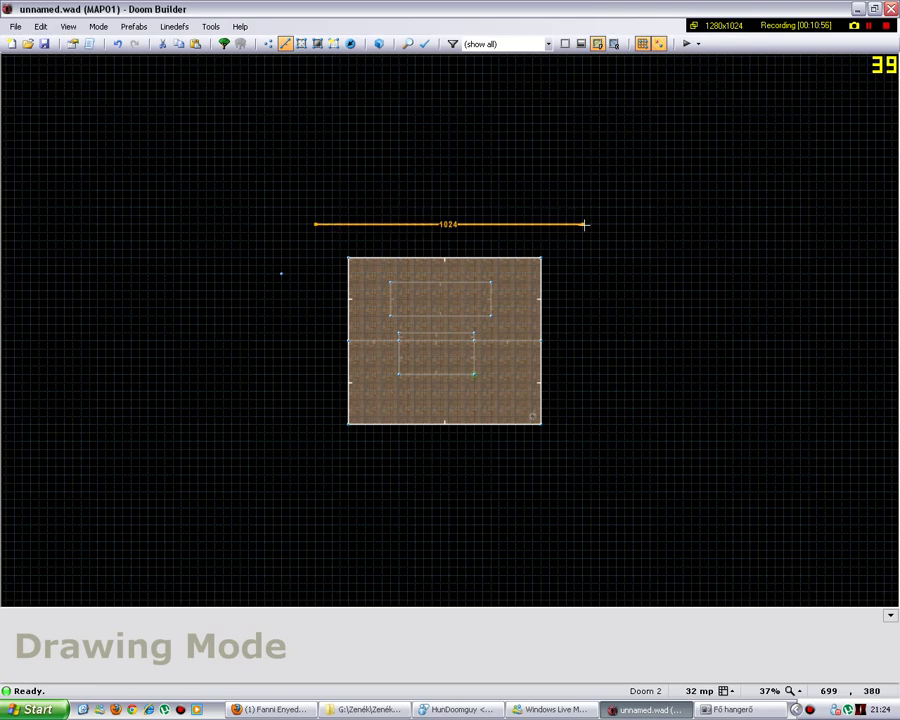
scroll(572, 224, "up", 3)
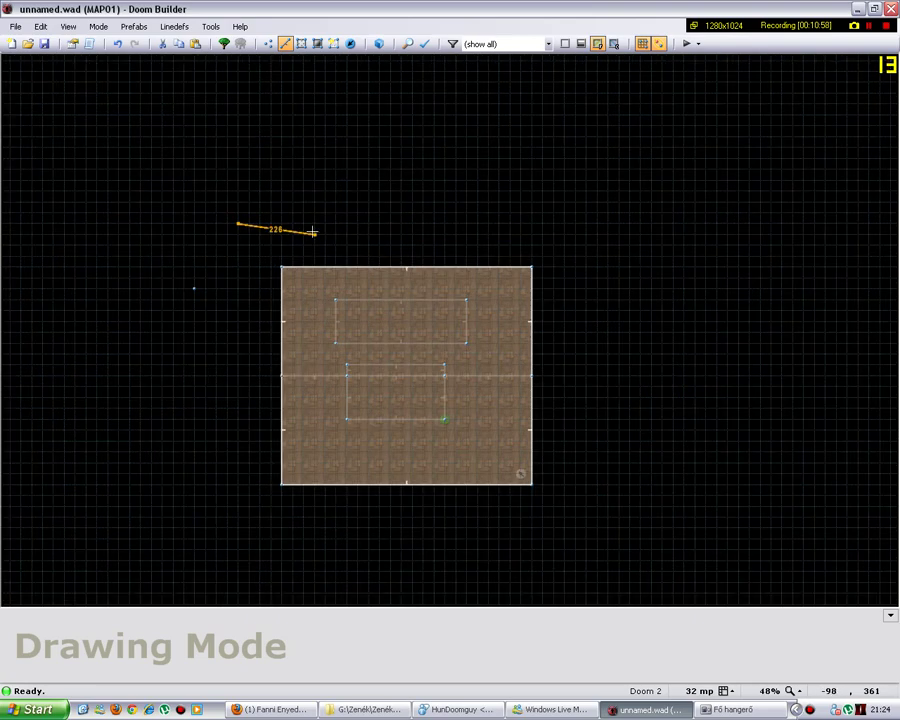
left_click(238, 224)
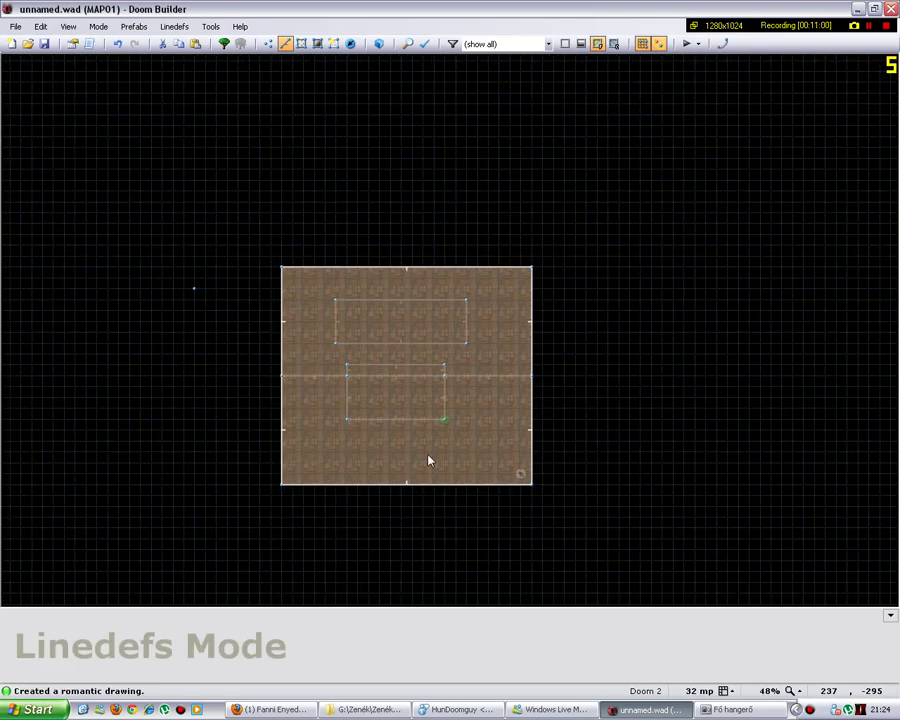
Draw a 64 by 64 square sector around the player start at the lower inner rectangle's corner.
scroll(428, 457, "up", 5)
key("d")
left_click(562, 335)
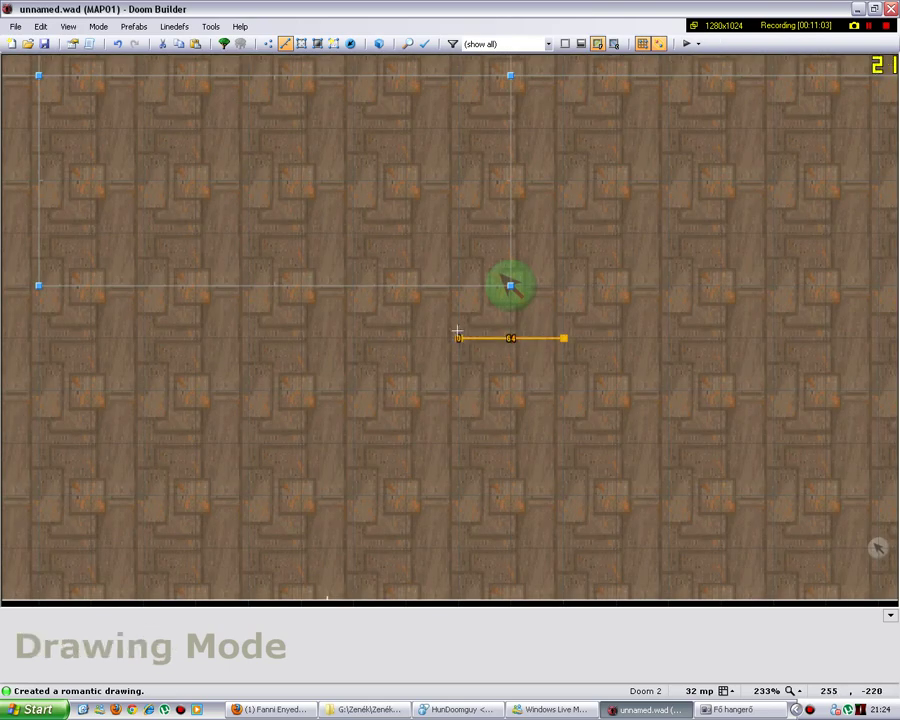
left_click(458, 332)
left_click(458, 235)
left_click(562, 235)
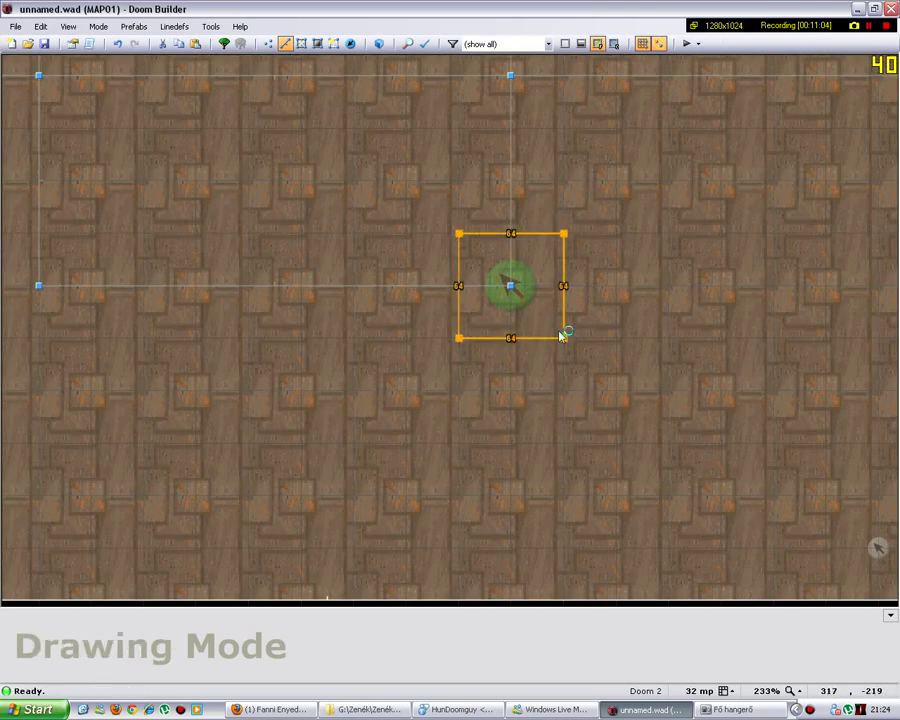
left_click(564, 335)
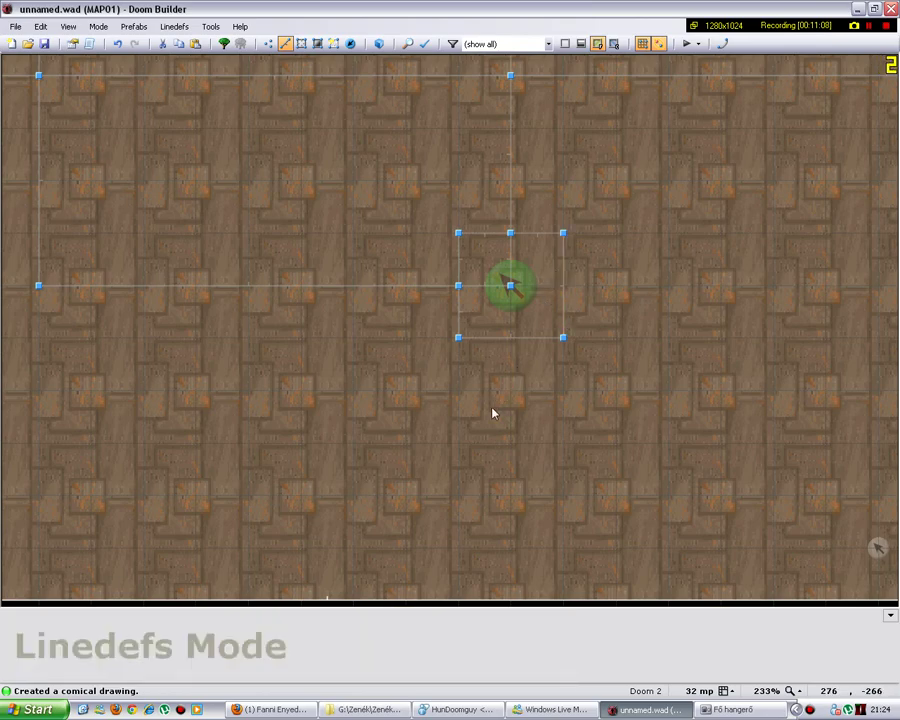
scroll(492, 411, "down", 6)
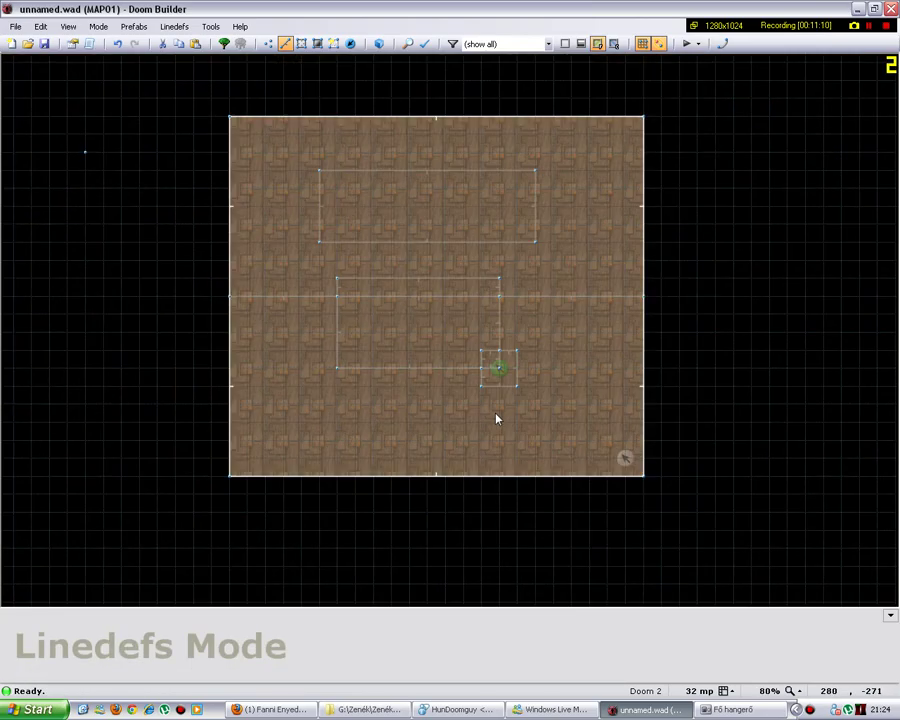
scroll(494, 421, "down", 2)
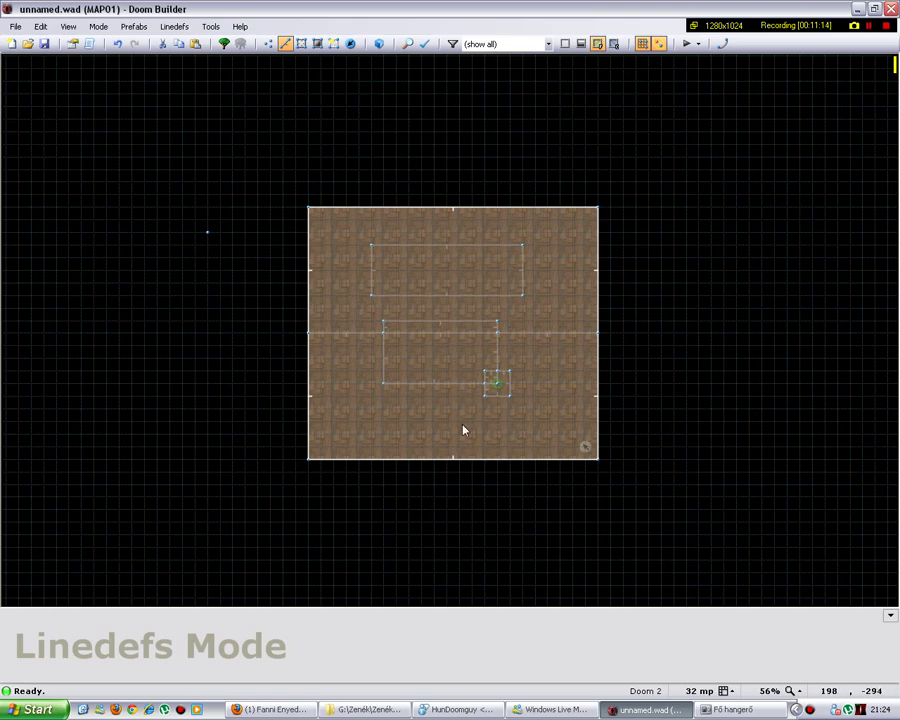
Set a custom grid size of 1 mappixel for the map.
scroll(463, 430, "down", 1)
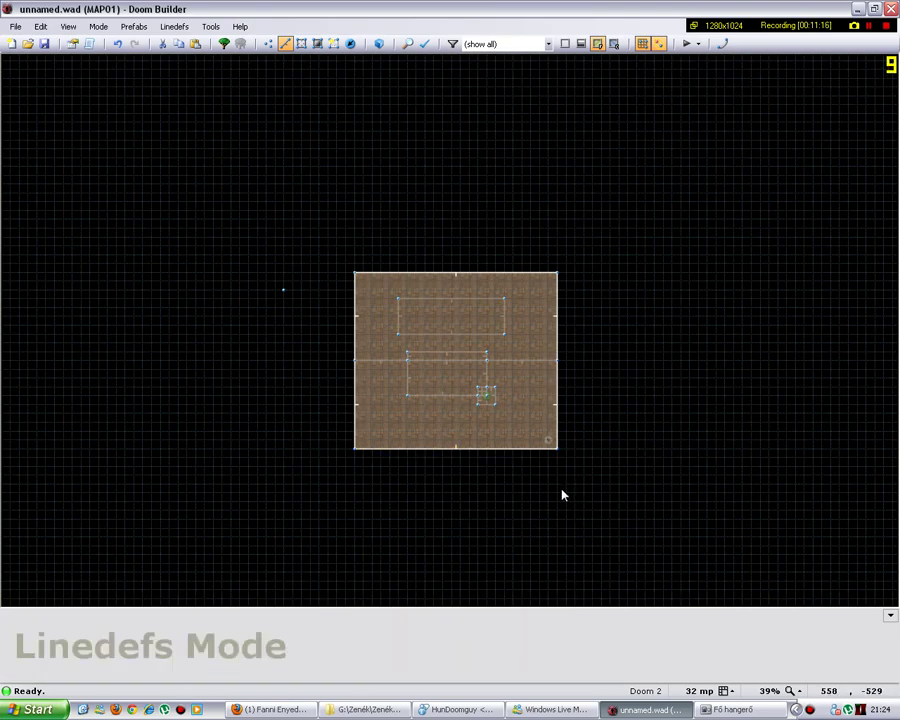
scroll(406, 249, "up", 1)
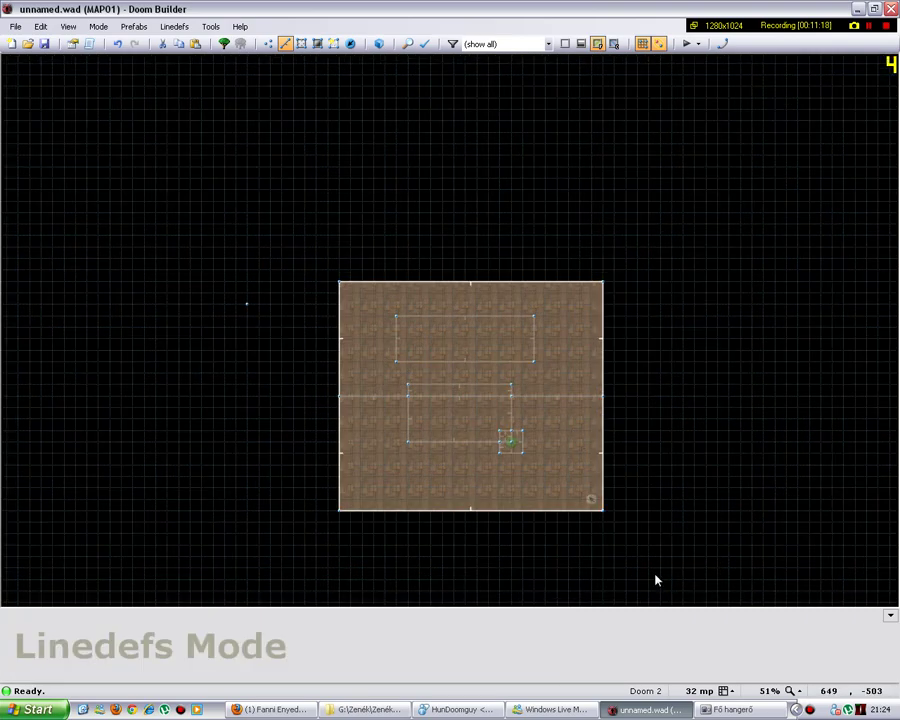
left_click(731, 695)
left_click(711, 673)
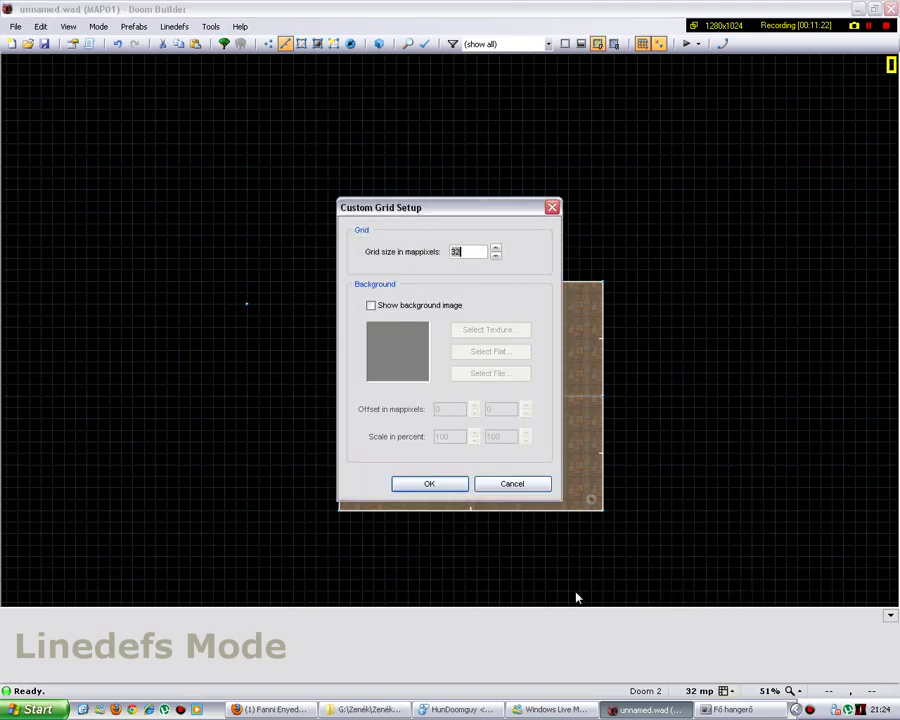
type("1")
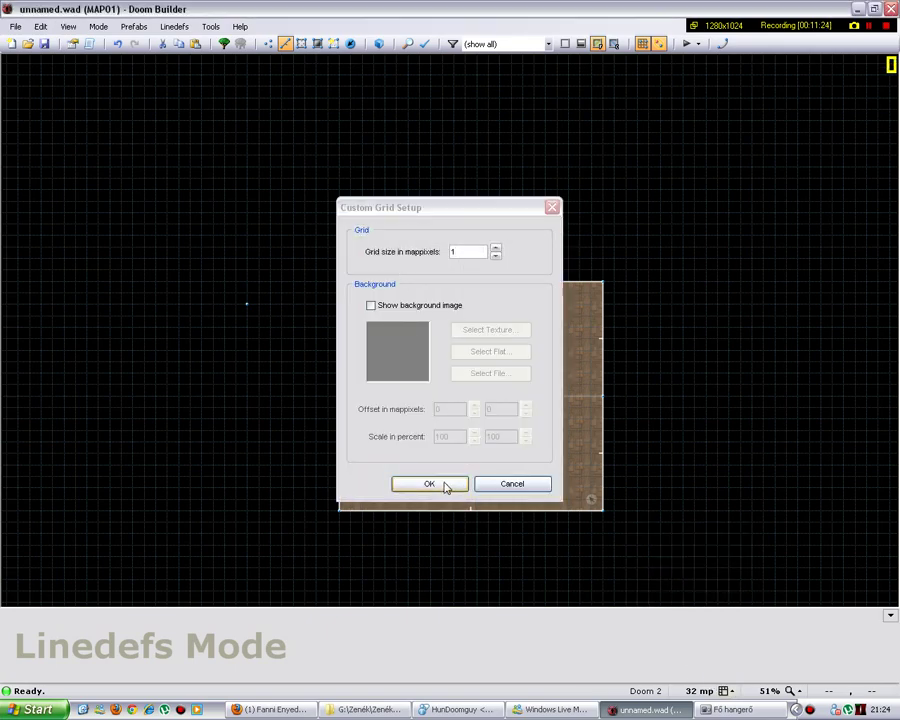
left_click(446, 486)
Start drawing a sector along the floor texture's seams inside the upper rectangle, with lower-part edges 17, 13, 28, 7 and 6 long.
scroll(464, 338, "up", 10)
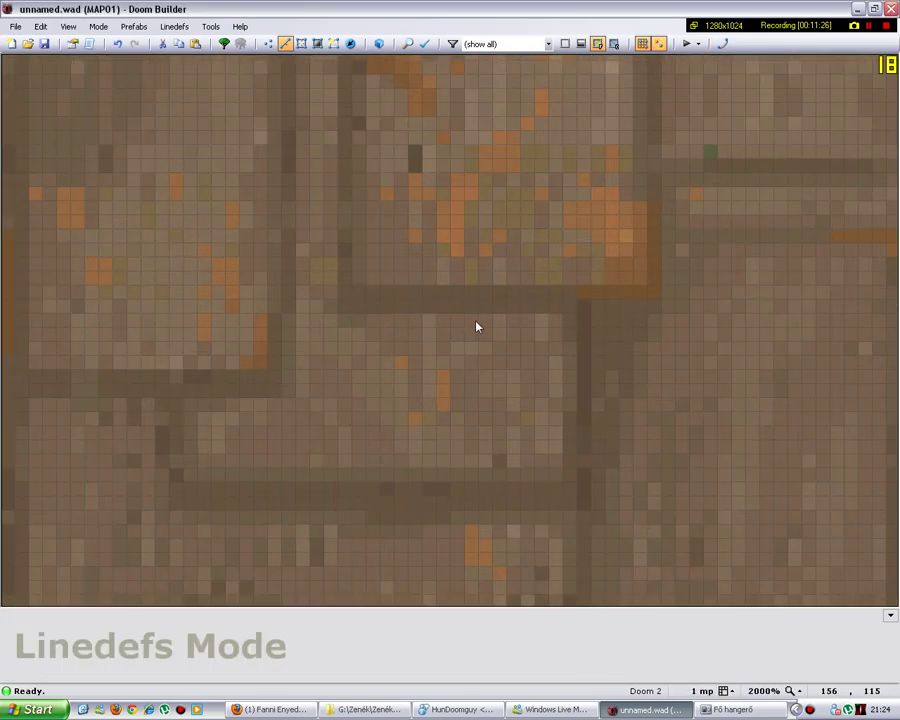
key("Insert")
left_click(577, 299)
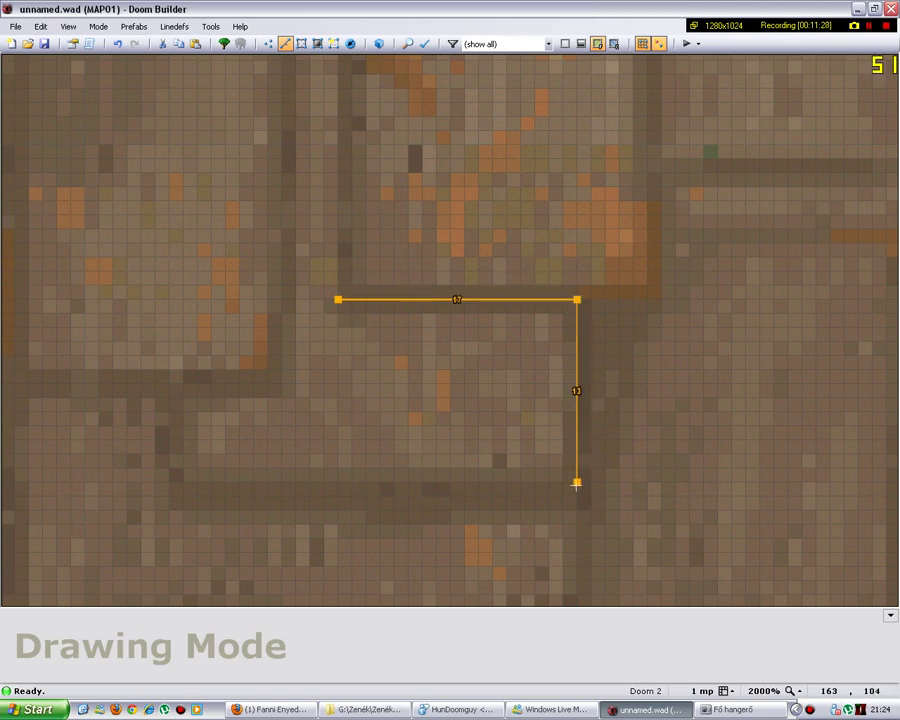
left_click(577, 482)
left_click(183, 480)
left_click(183, 382)
left_click(269, 382)
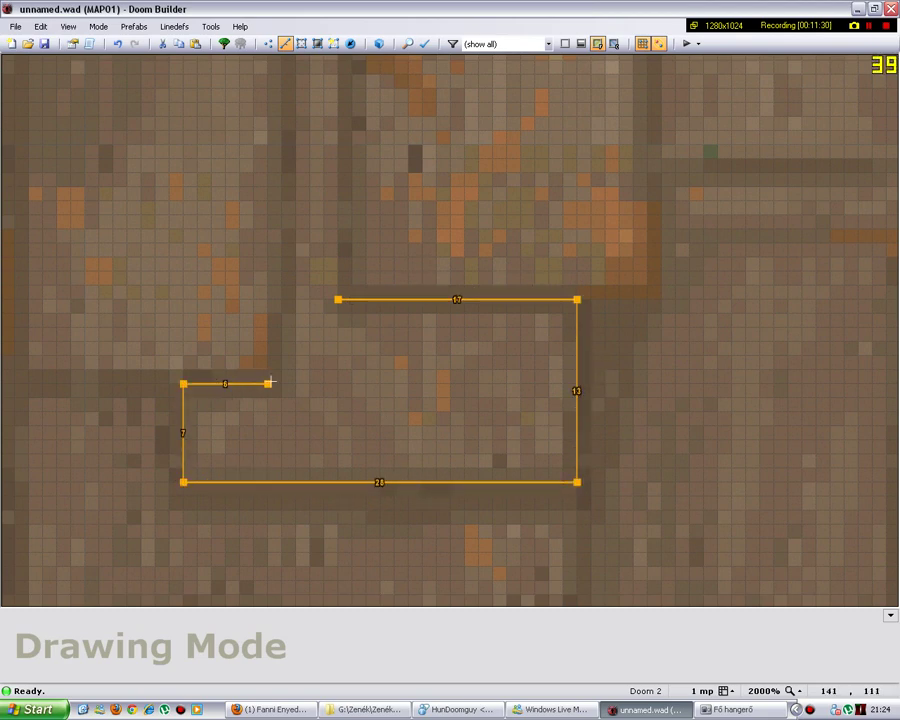
Continue the outline up the texture's seams with a 34-long shaft and a 26-wide upper part, closing it at the starting point.
scroll(279, 288, "down", 2)
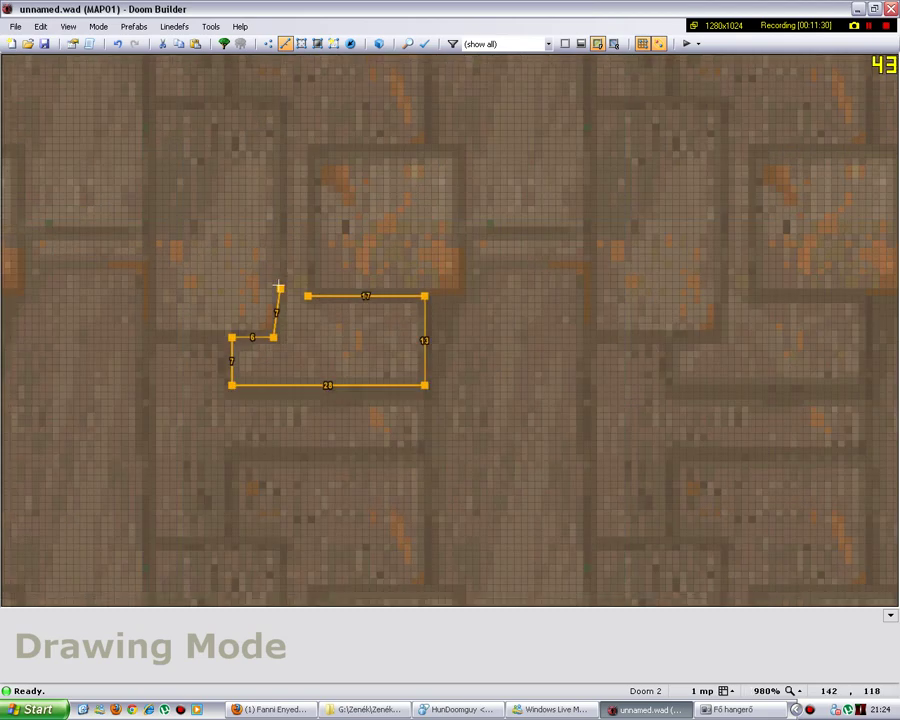
left_click(273, 102)
left_click(238, 96)
scroll(228, 140, "down", 4)
scroll(230, 118, "up", 3)
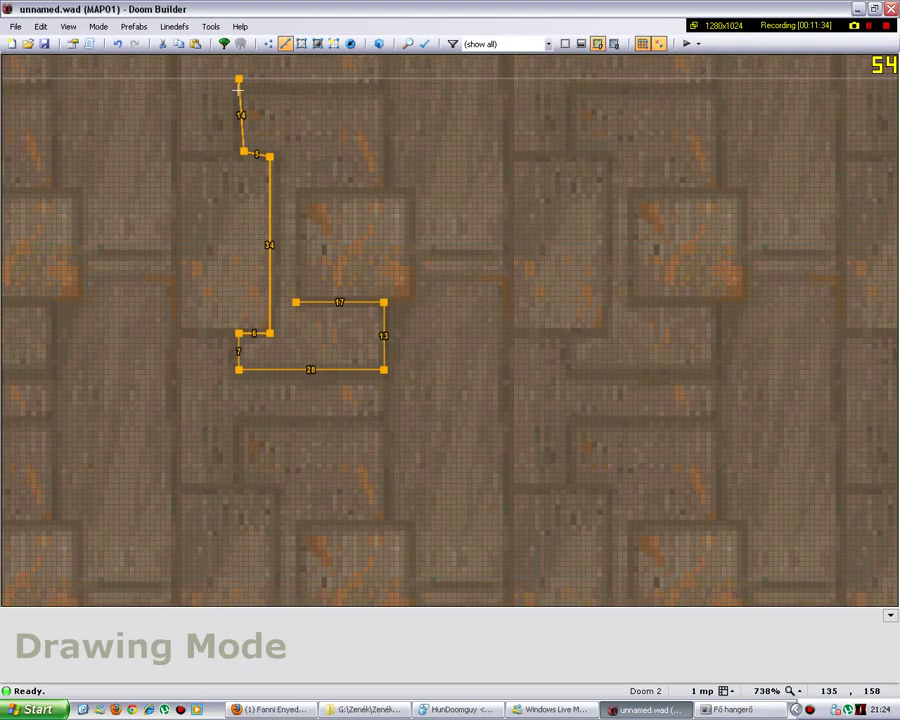
scroll(242, 92, "up", 2)
left_click(245, 86)
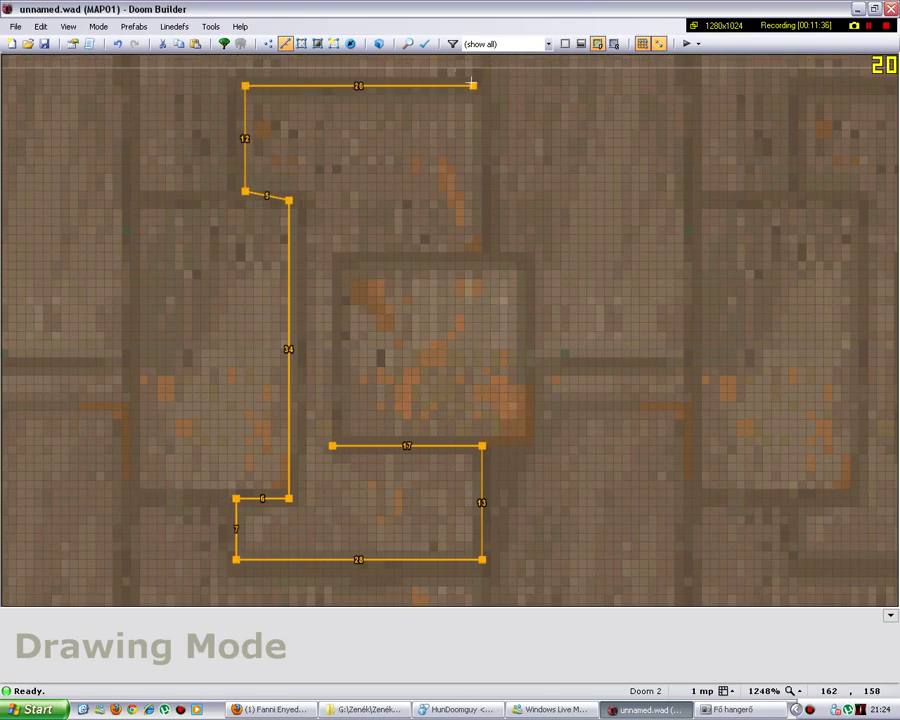
left_click(473, 86)
left_click(473, 261)
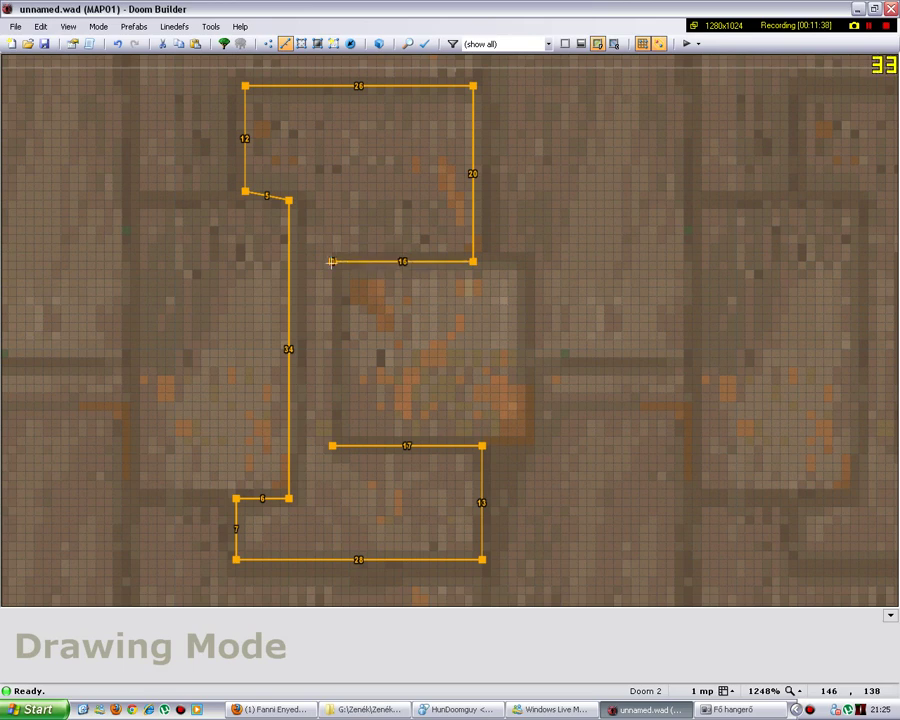
left_click(332, 262)
left_click(332, 446)
In Vertices Mode, move the small sector's misaligned left vertex down so its short slanted edge becomes horizontal.
left_click(268, 43)
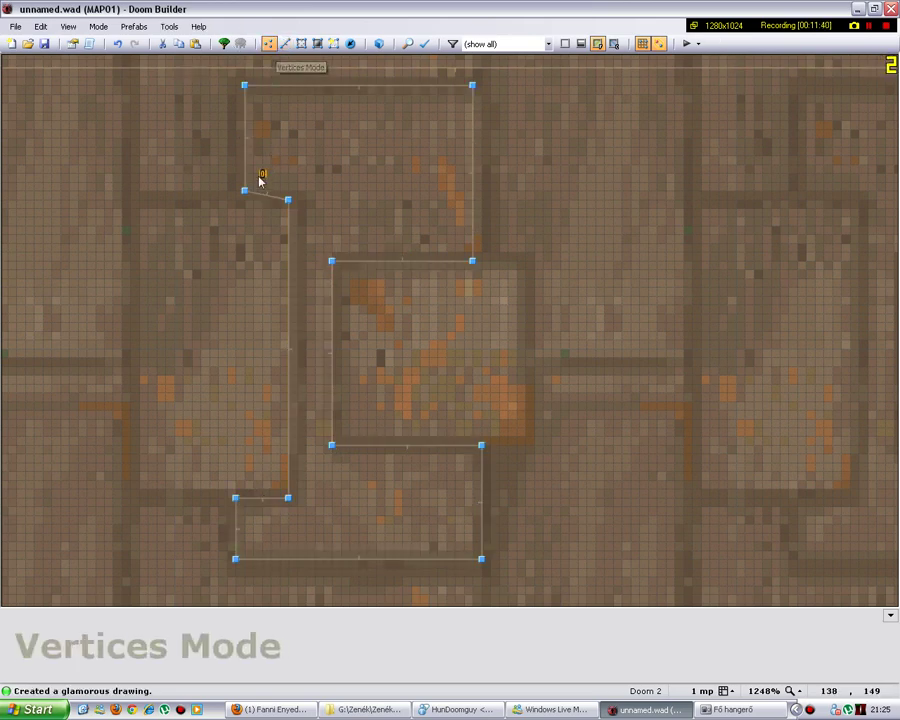
left_click_drag(245, 190, 246, 200)
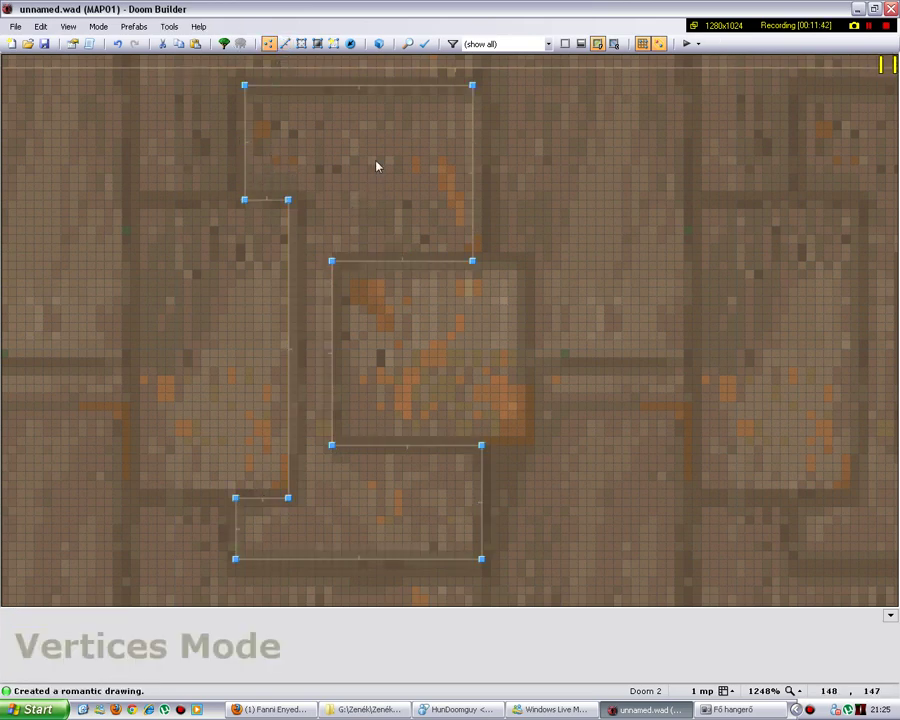
Set the grid size to 32 mp.
scroll(390, 145, "down", 5)
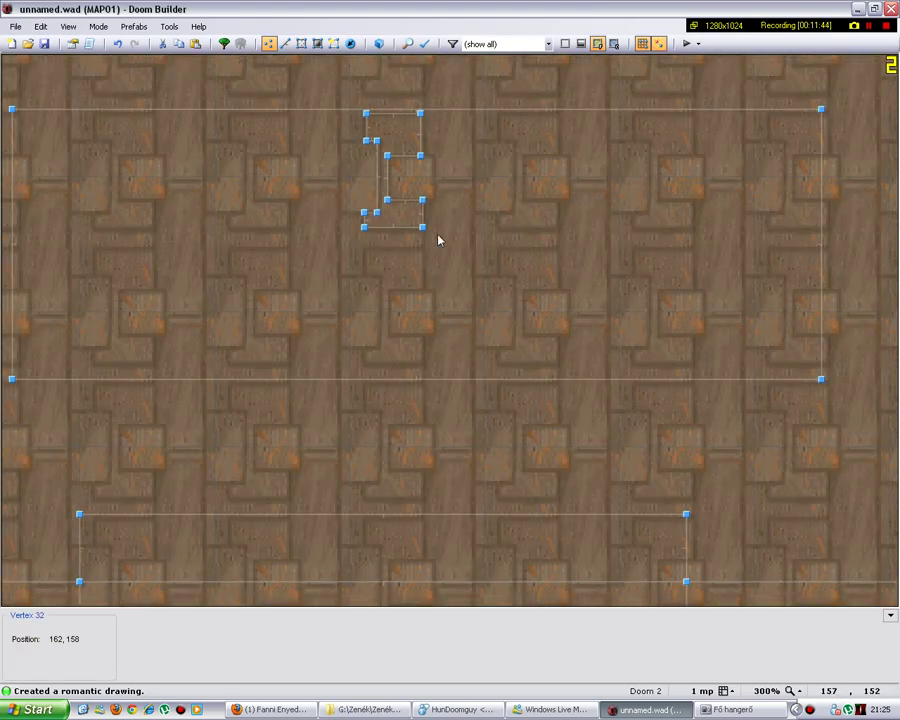
scroll(477, 292, "down", 4)
left_click(722, 690)
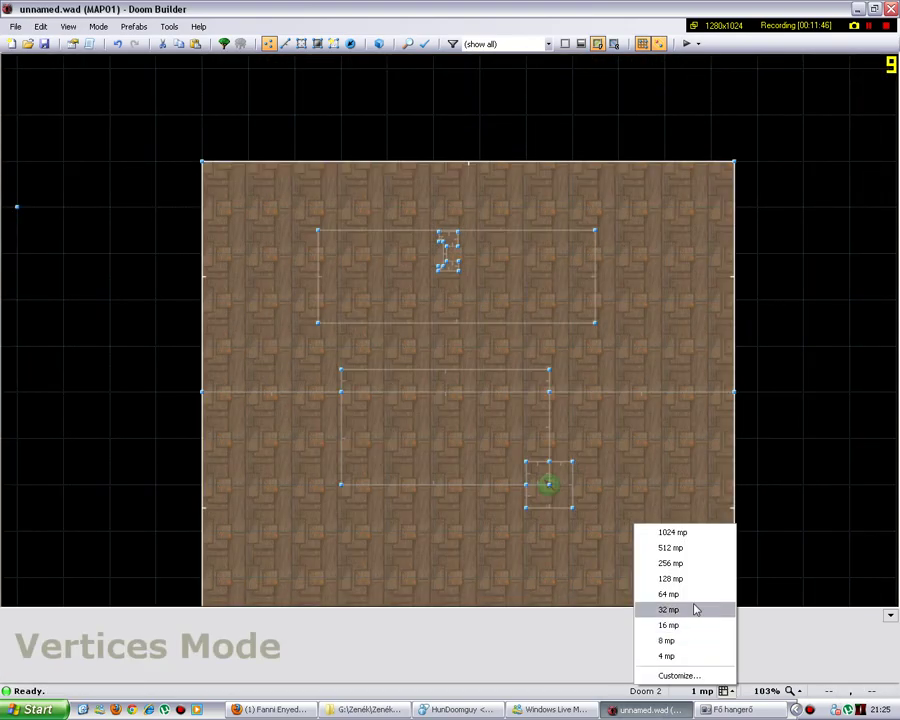
left_click(695, 608)
scroll(486, 492, "down", 2)
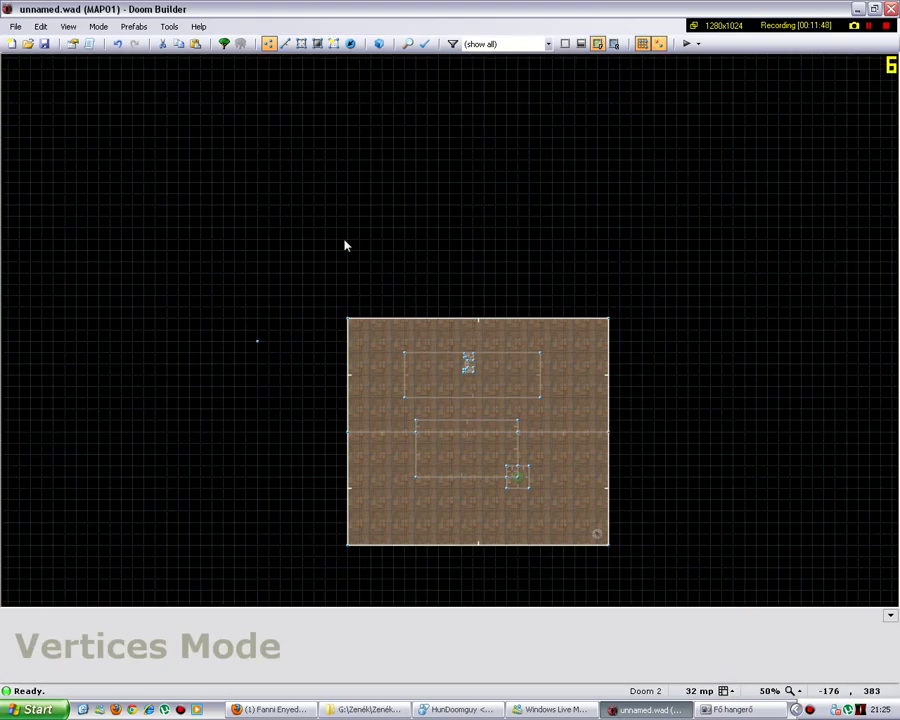
Draw an 896 by 832 rectangular sector enclosing the whole existing room.
scroll(340, 277, "down", 1)
scroll(332, 277, "up", 3)
key("d")
scroll(319, 249, "down", 2)
left_click(317, 242)
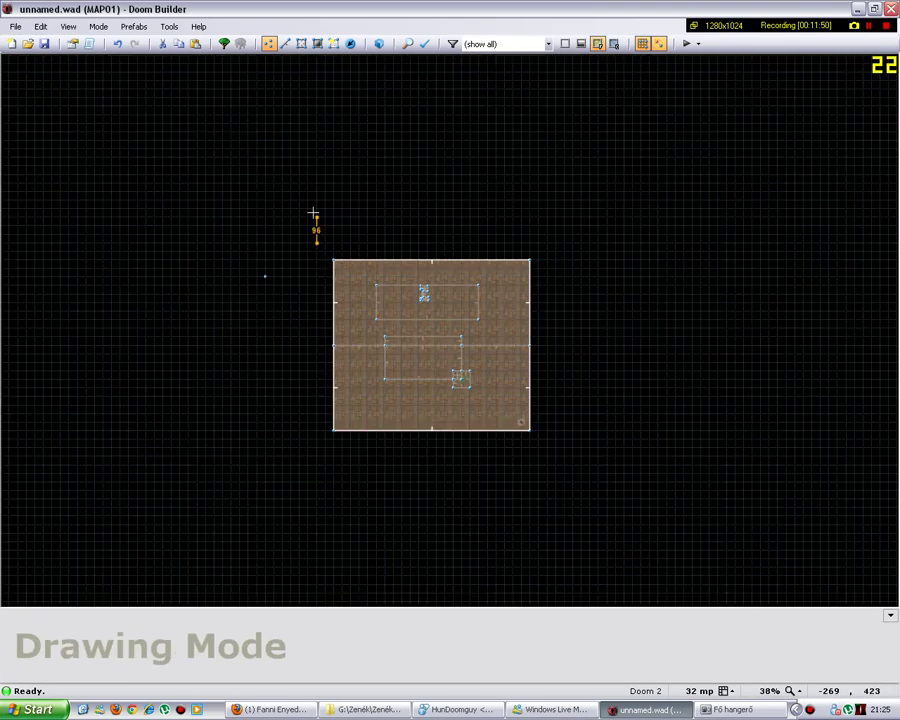
scroll(555, 243, "up", 1)
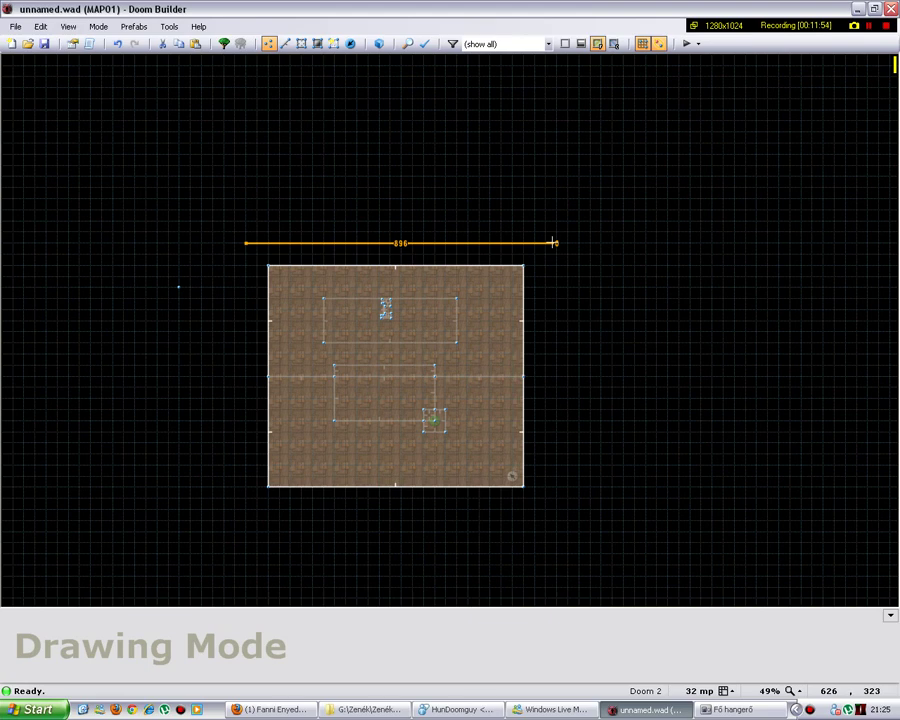
left_click(555, 242)
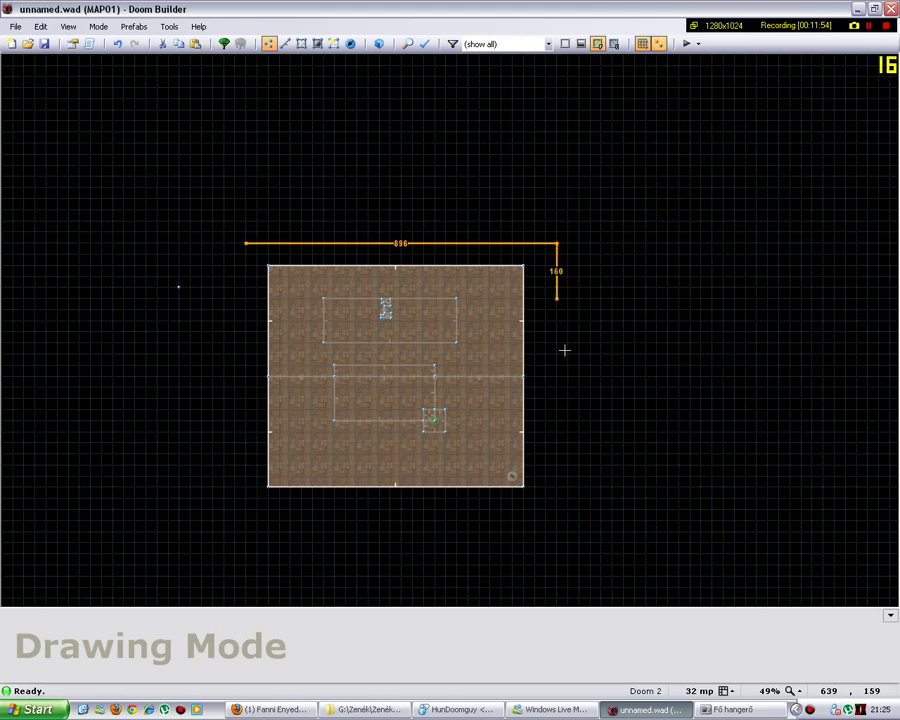
left_click(557, 532)
left_click(245, 532)
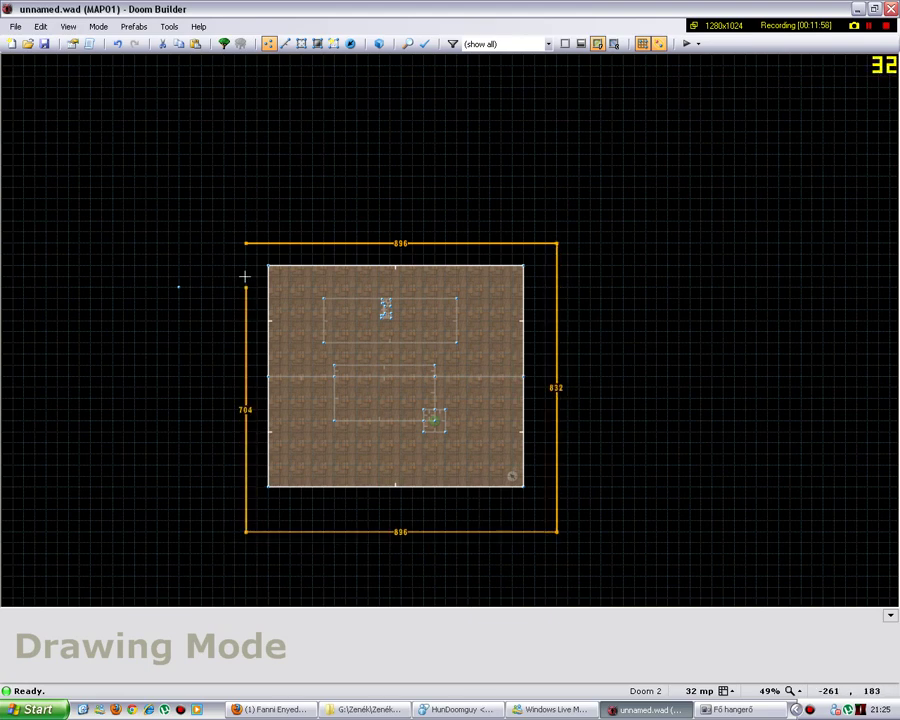
left_click(245, 250)
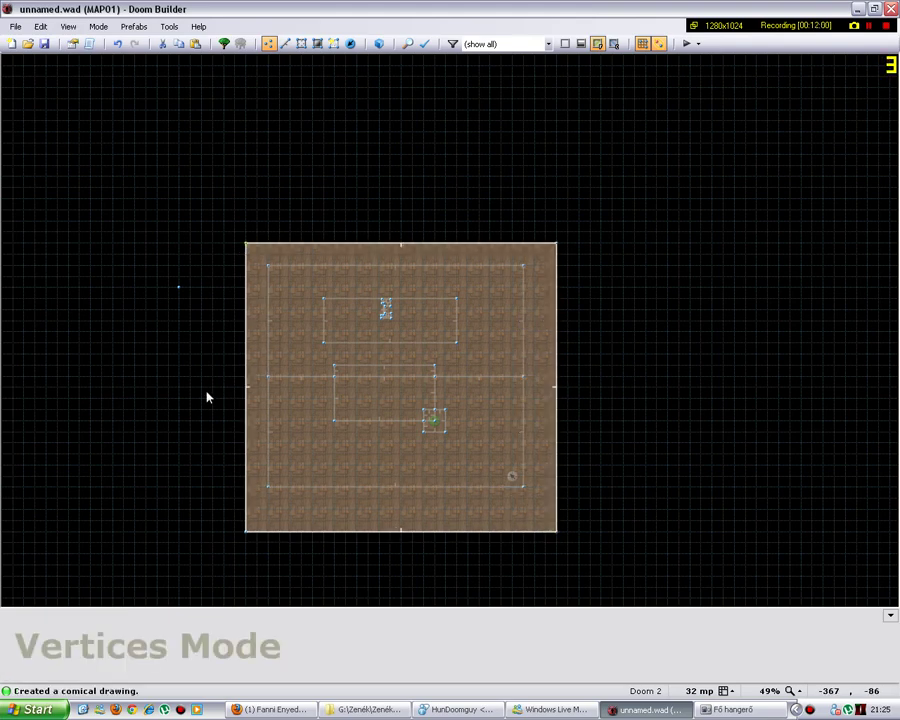
In Linedefs Mode, move the original room's right wall lines one 32 mp grid step outward.
left_click(286, 43)
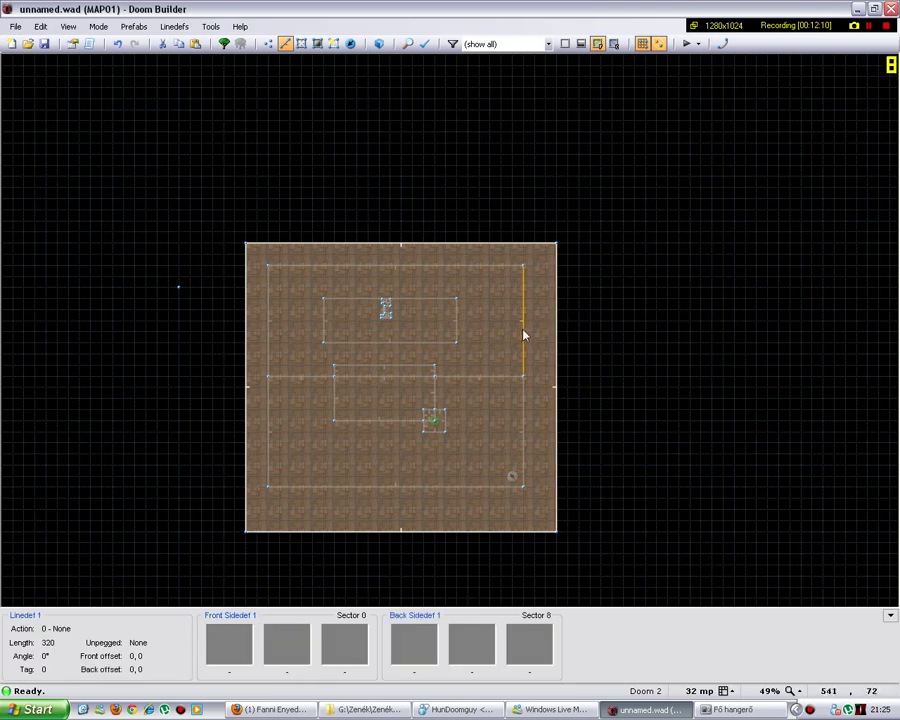
scroll(524, 342, "up", 6)
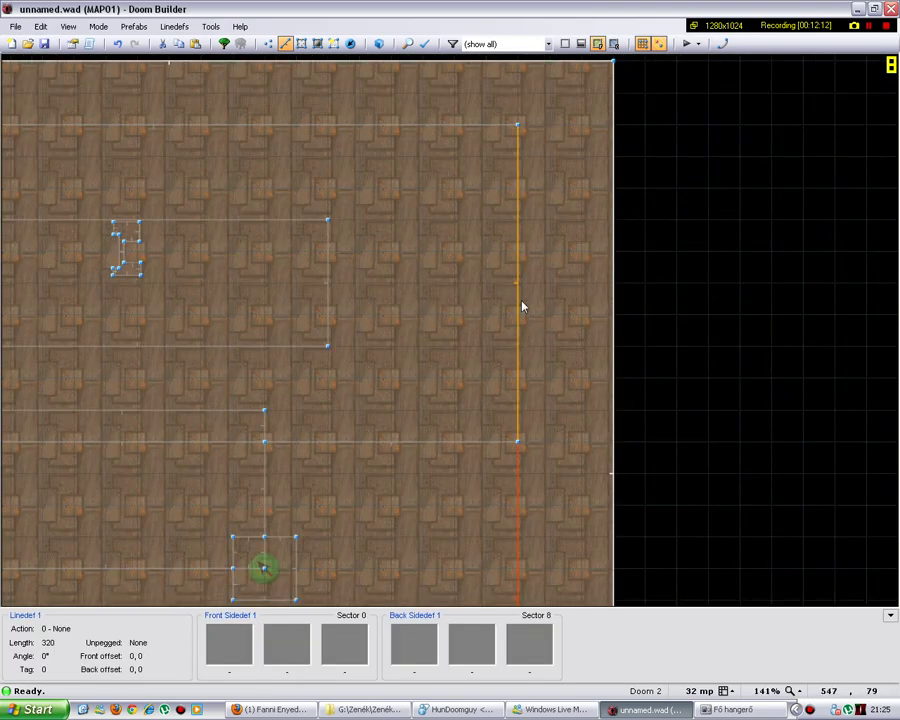
mouse_move(521, 305)
left_mouse_down()
mouse_move(565, 305)
mouse_move(422, 315)
mouse_move(518, 299)
mouse_move(496, 304)
mouse_move(562, 301)
mouse_move(416, 311)
mouse_move(556, 313)
left_mouse_up()
scroll(556, 227, "down", 6)
key("d")
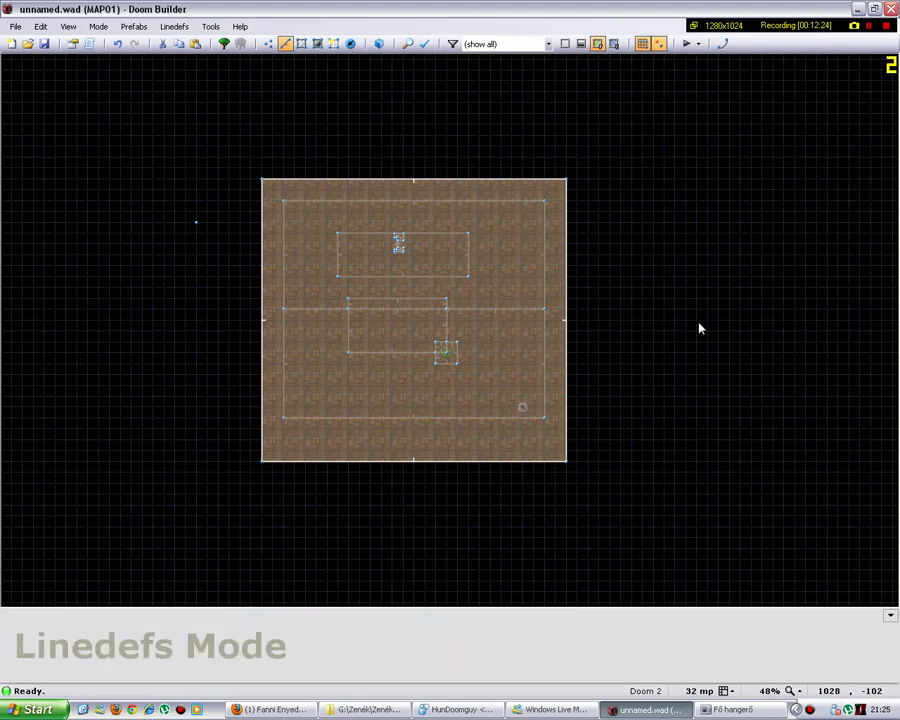
Look at Make Sectors Mode and Brightness Mode, and return to Linedefs Mode.
left_click(334, 45)
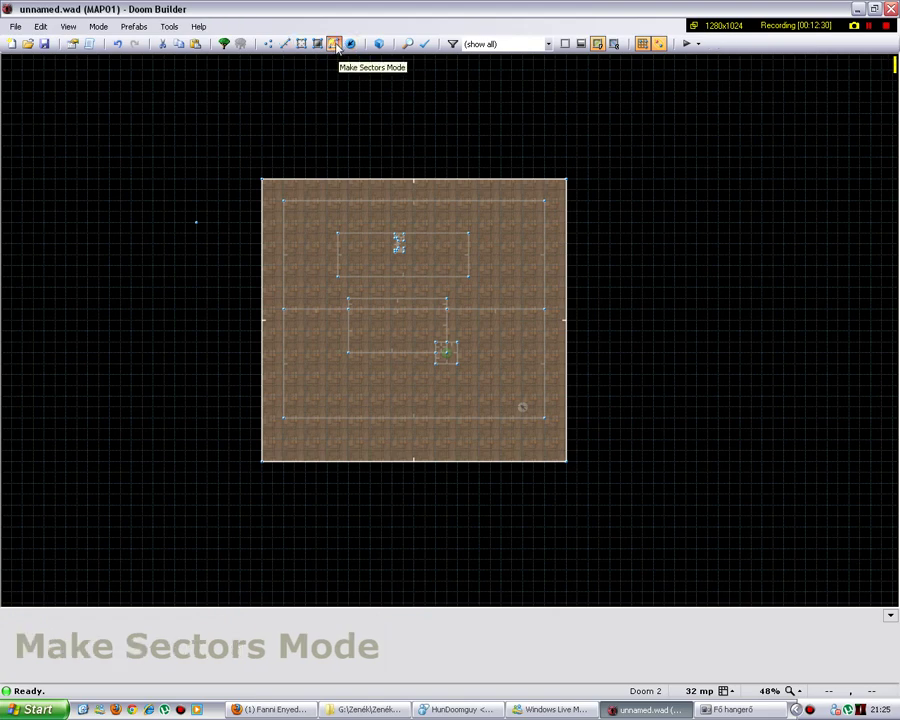
left_click(318, 45)
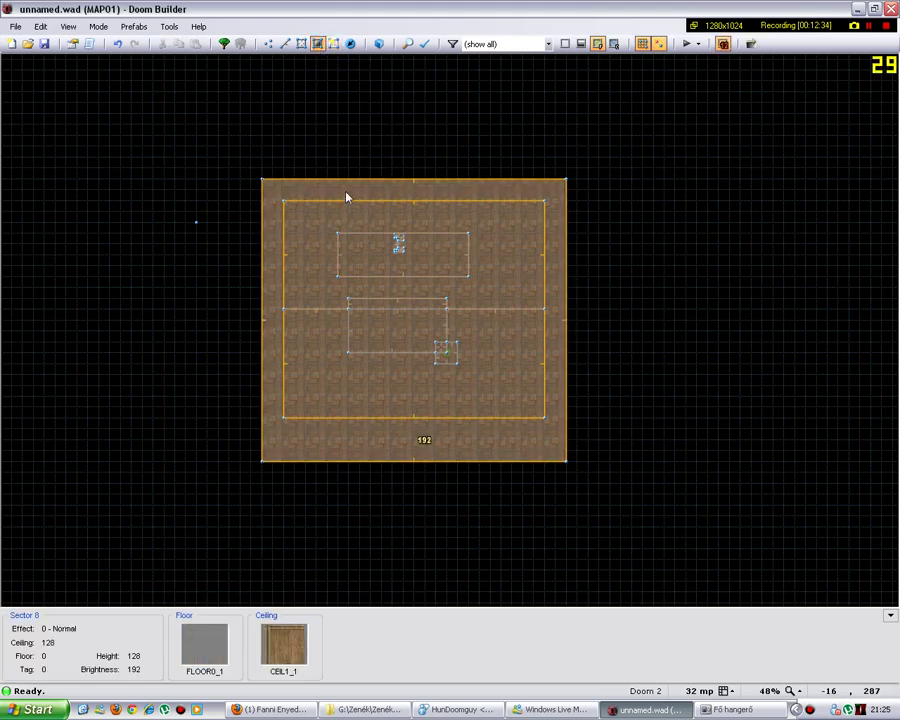
left_click(286, 45)
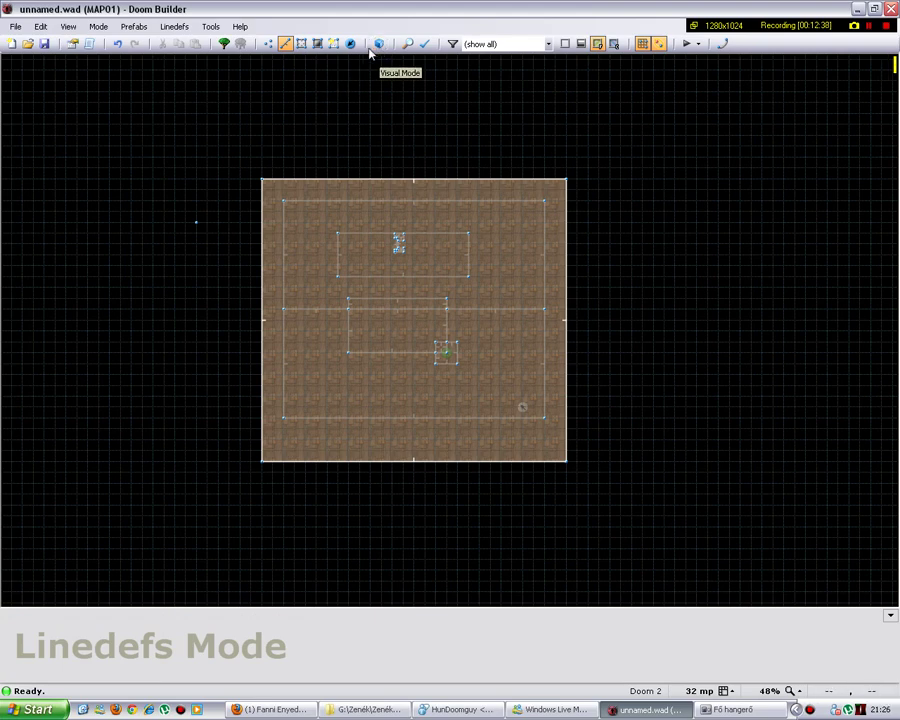
In Things Mode, move the white camera thing near the original room's lower-right corner 32 mp to the right.
scroll(498, 418, "up", 4)
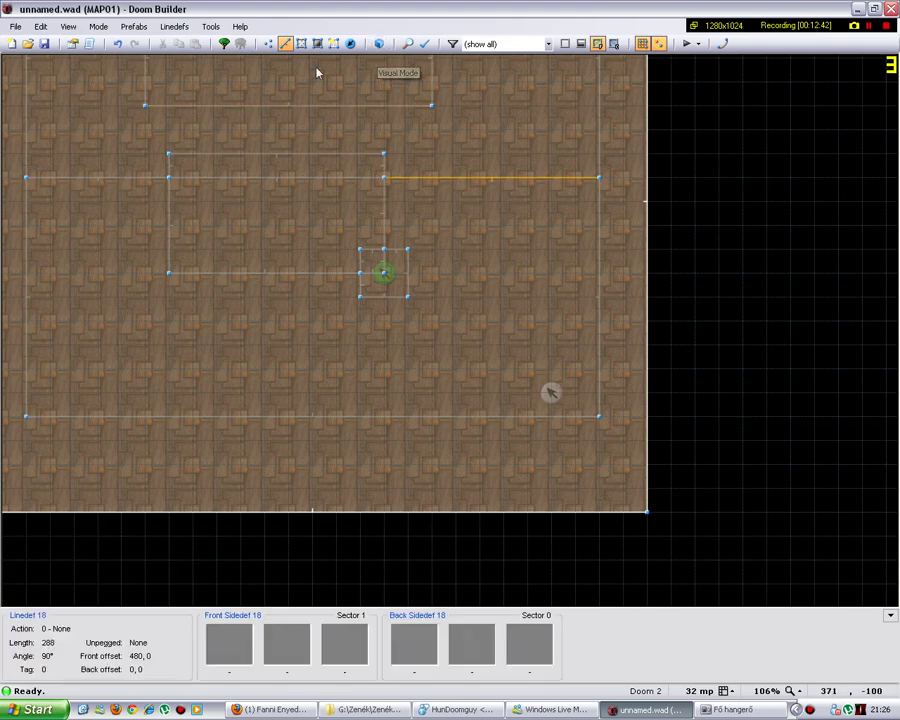
left_click(352, 50)
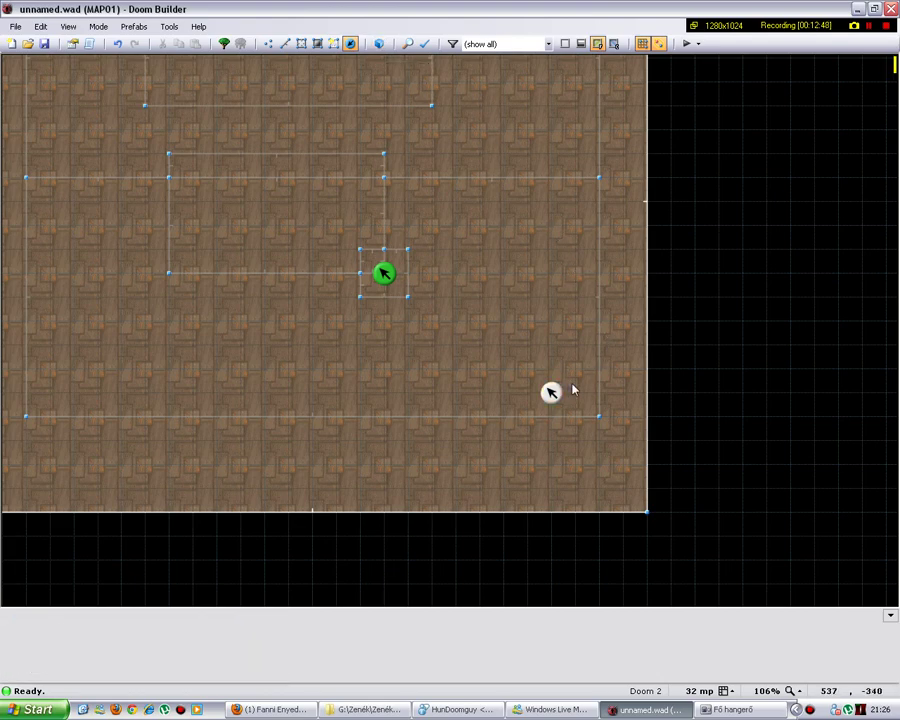
left_click_drag(549, 389, 573, 389)
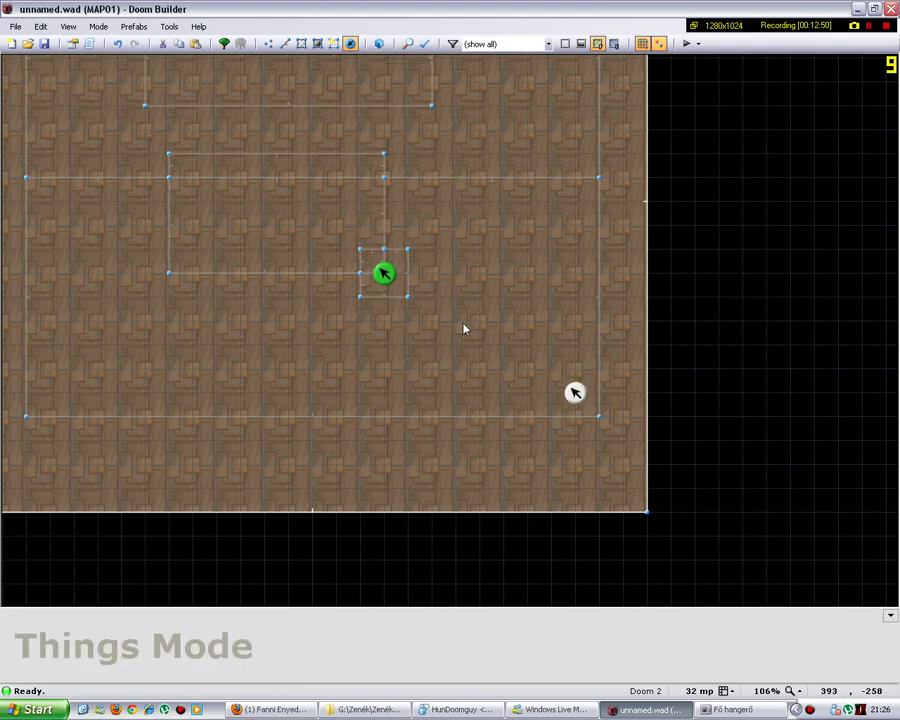
Enter Visual Mode, walk through the room to examine its walls, floor and ceiling, and turn gravity off.
left_click(378, 43)
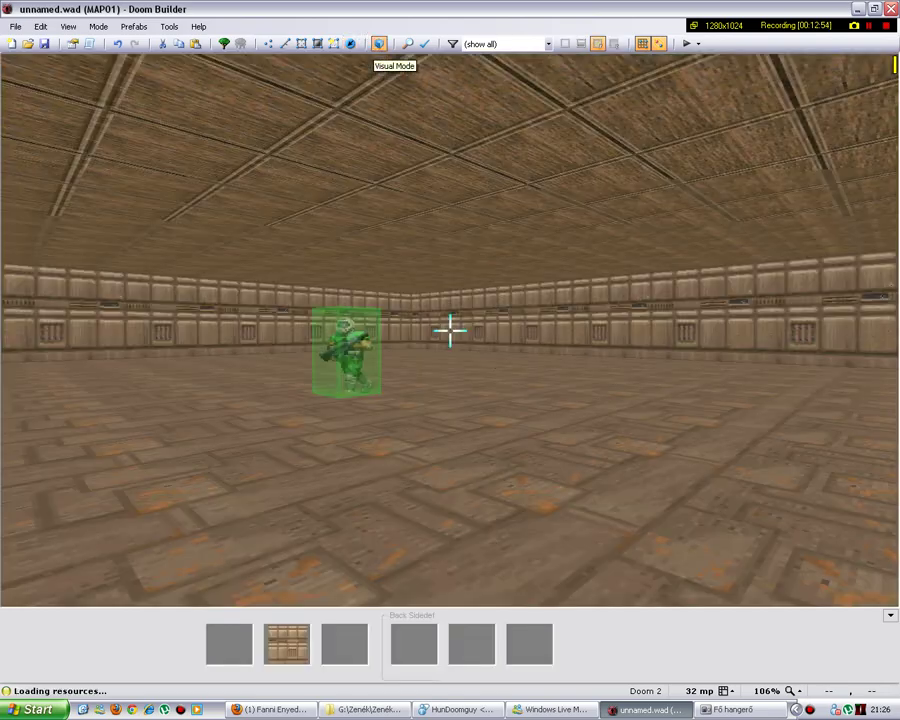
mouse_move(450, 330)
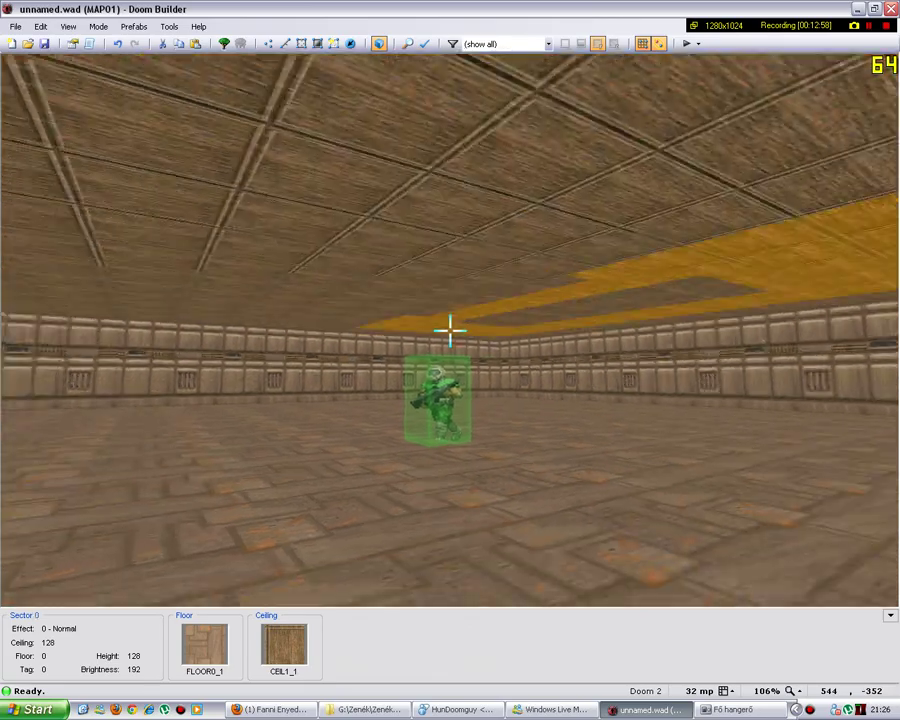
key("w")
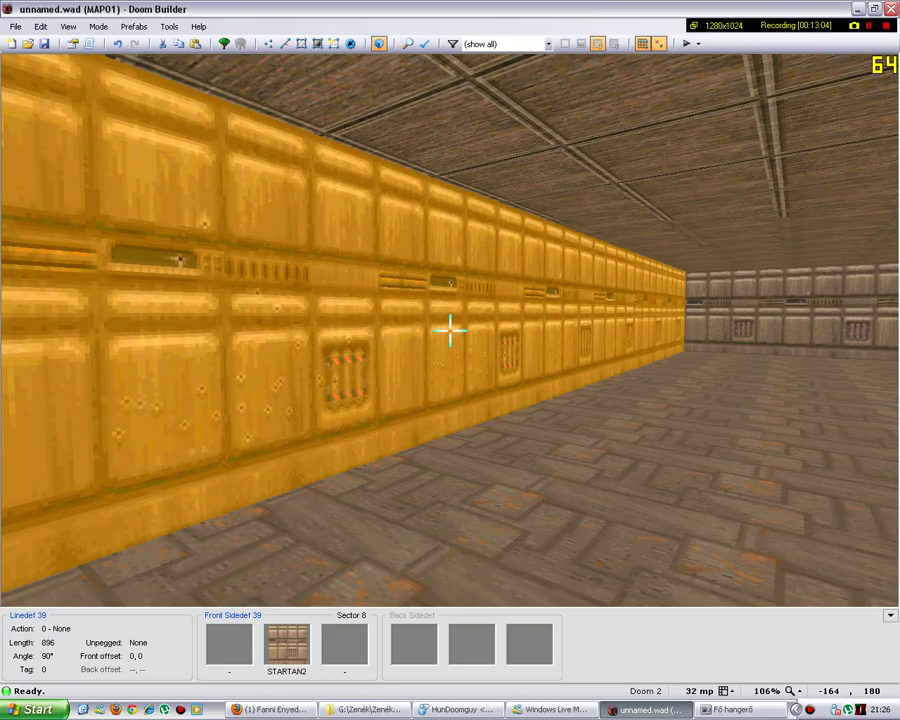
key("w")
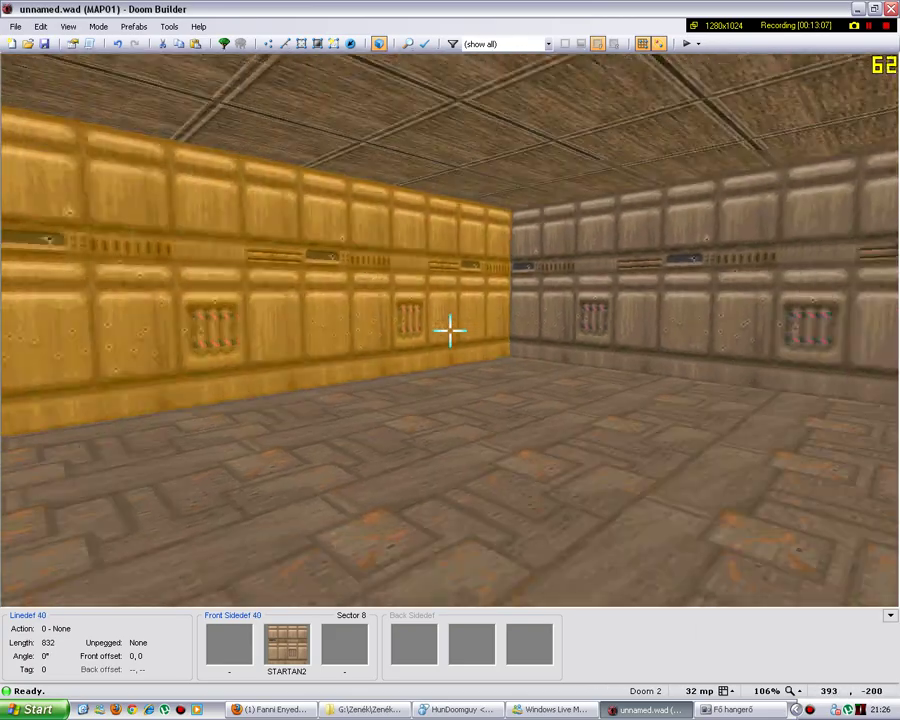
key("g")
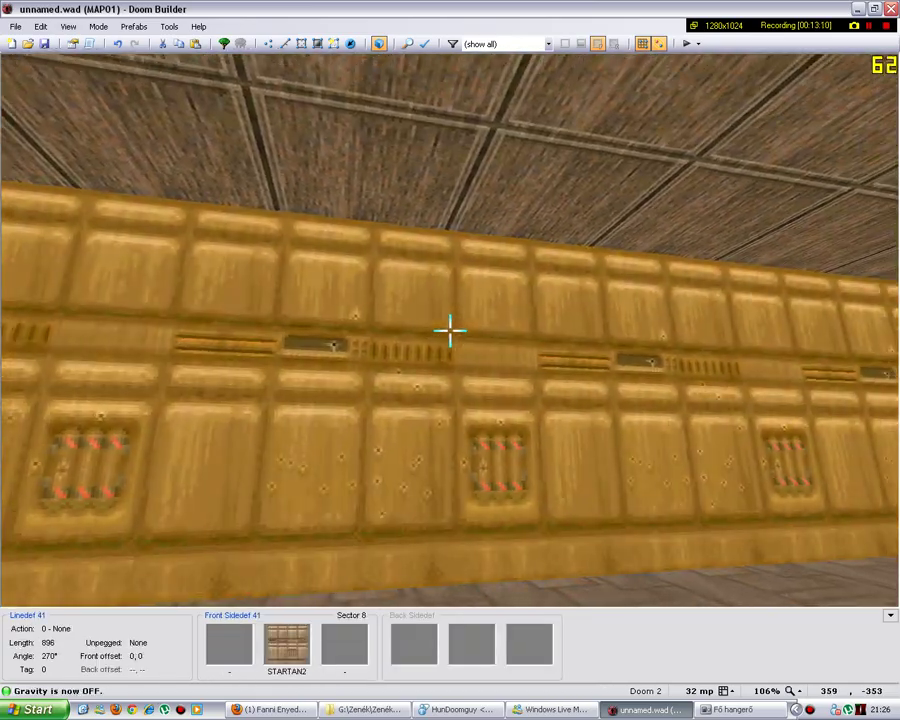
In Visual Mode, toggle gravity, surface highlighting and full brightness while flying around and above the room.
key("g")
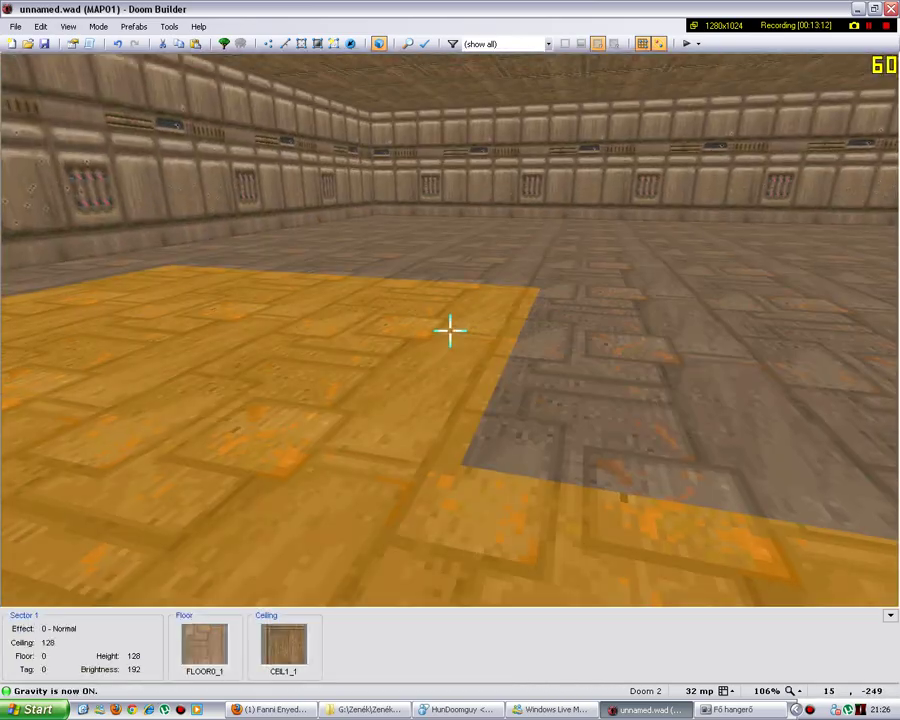
key("h")
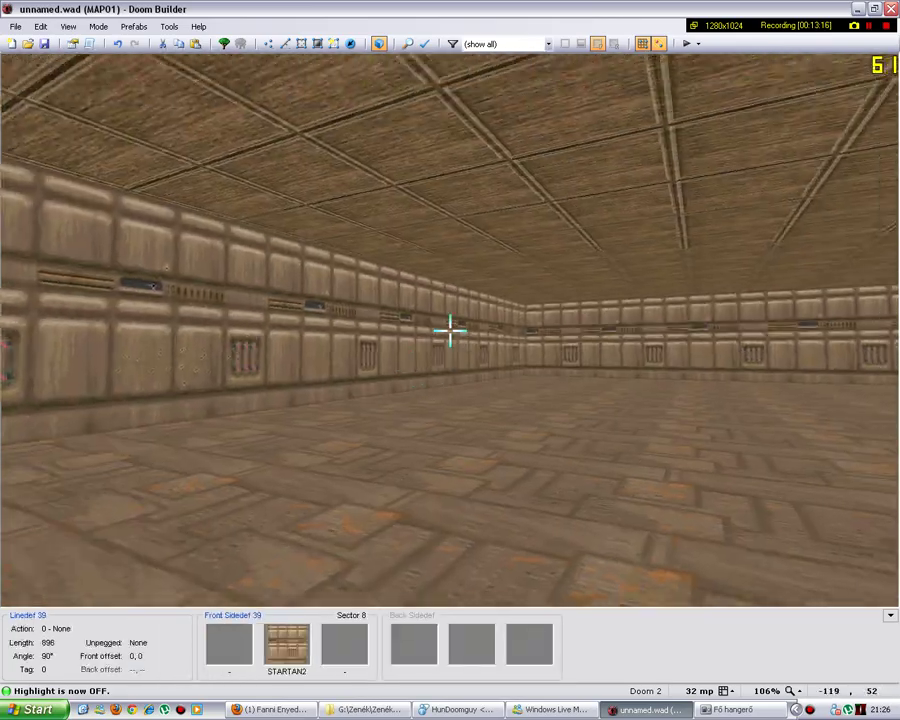
key("g")
key("h")
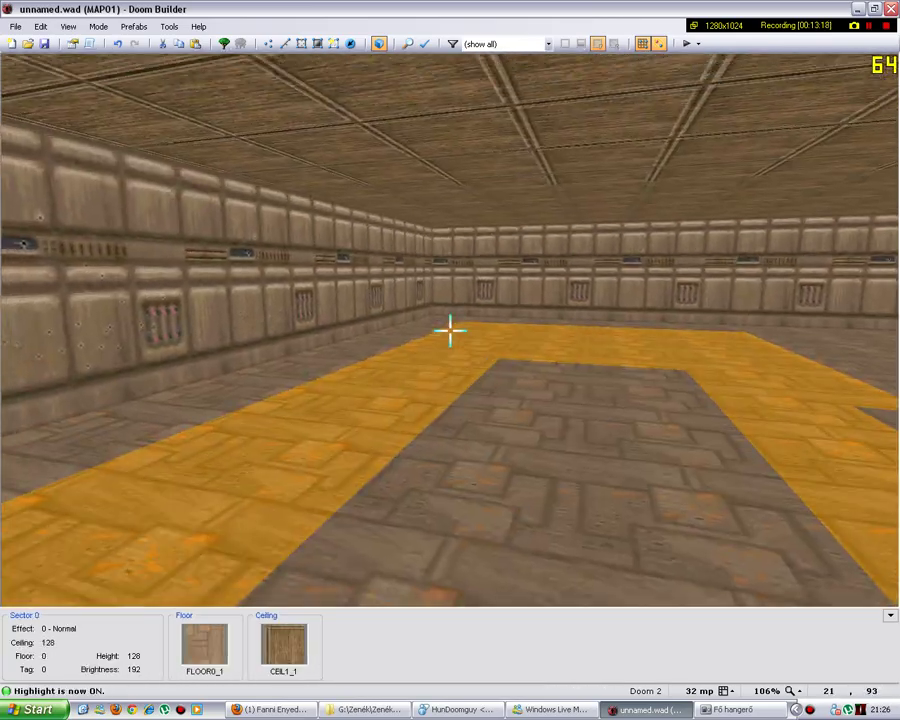
key("w")
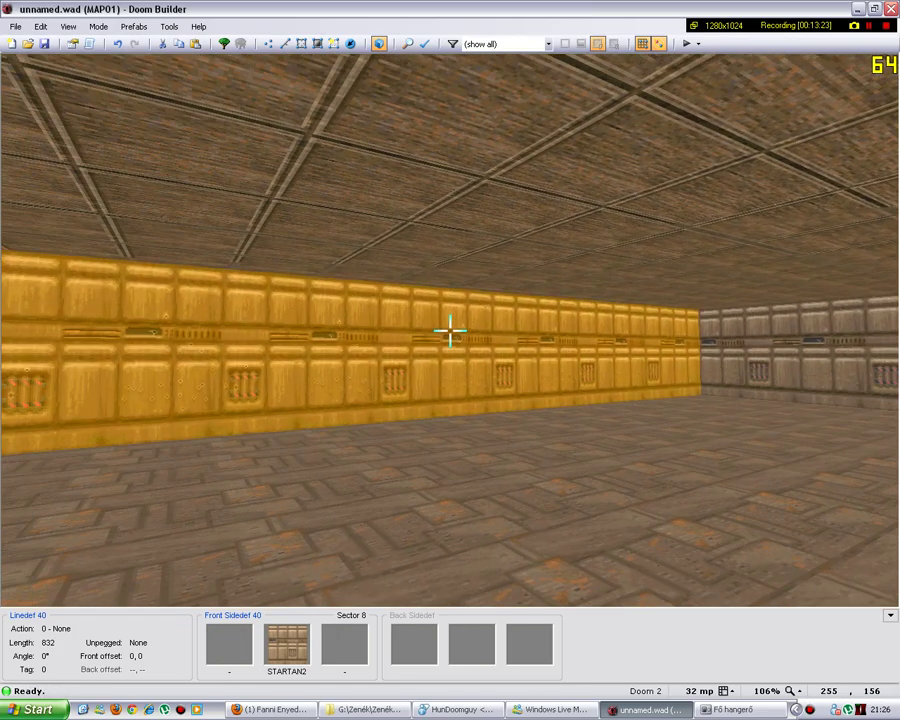
key("b")
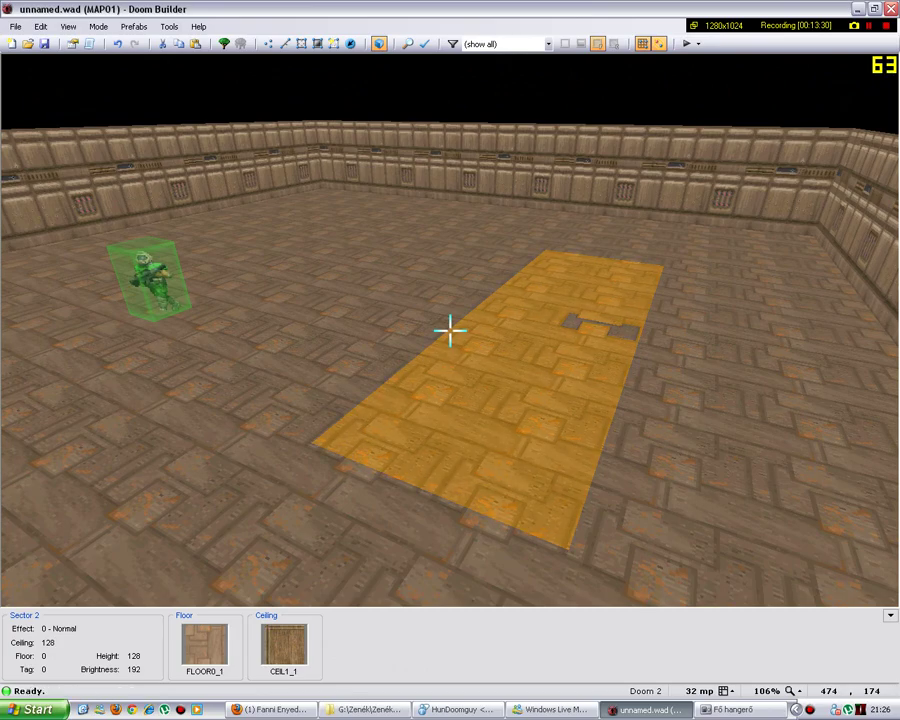
key("w")
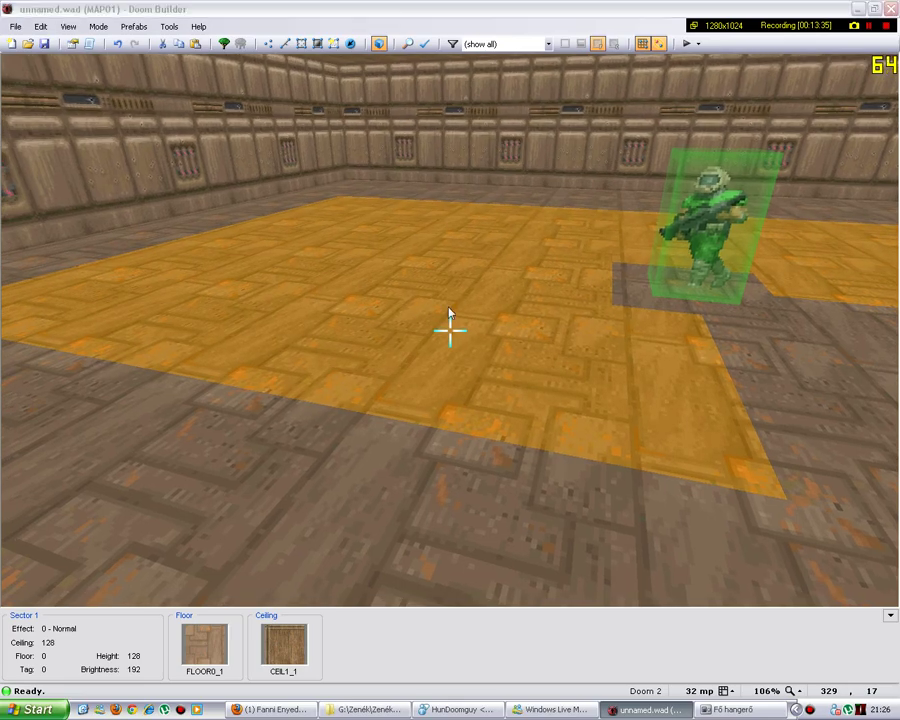
View the properties of the floor, a wall, the ceiling and the Player 1 start in Visual Mode, cancelling each dialog.
right_click(450, 330)
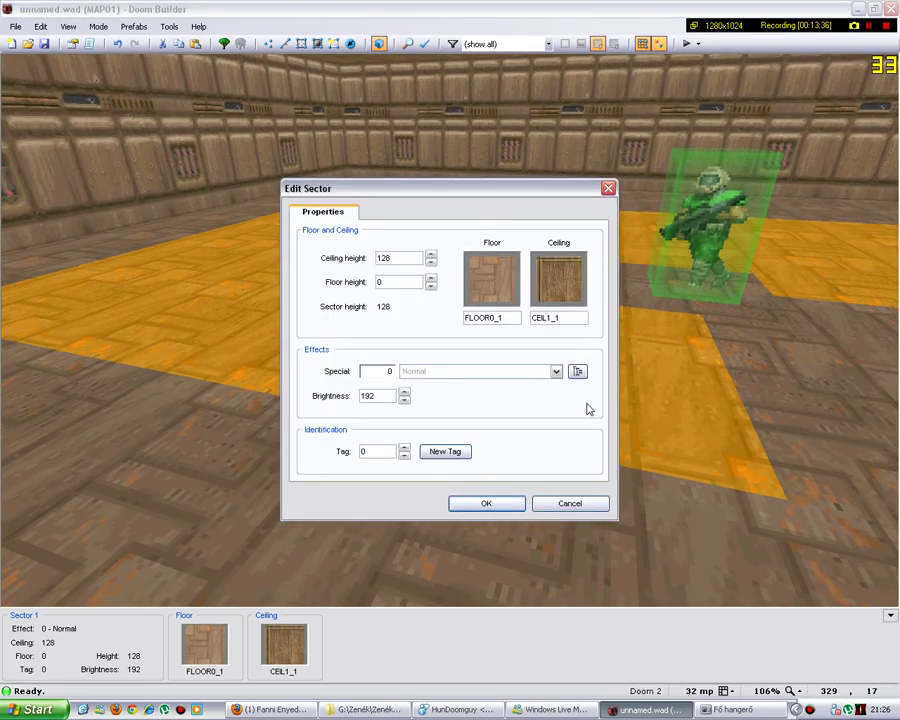
key("Escape")
right_click(450, 330)
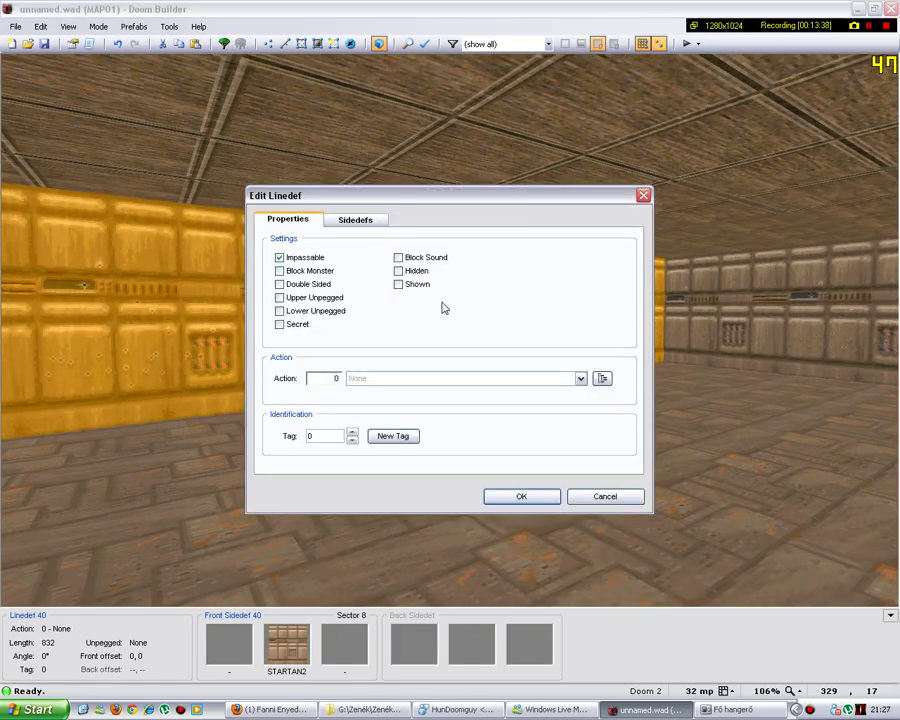
left_click(604, 502)
right_click(450, 327)
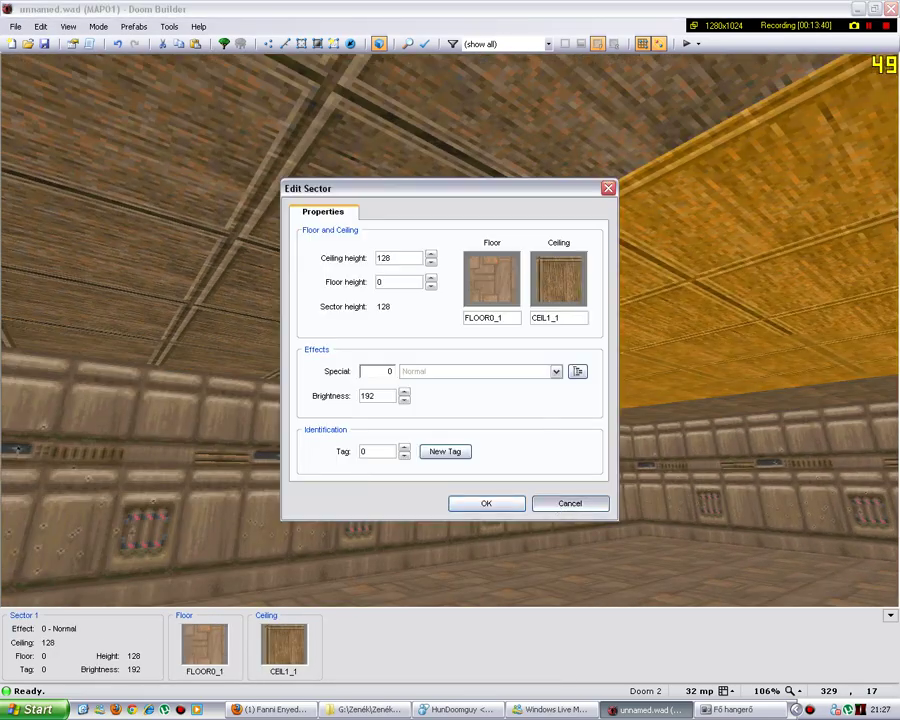
key("Escape")
right_click(450, 330)
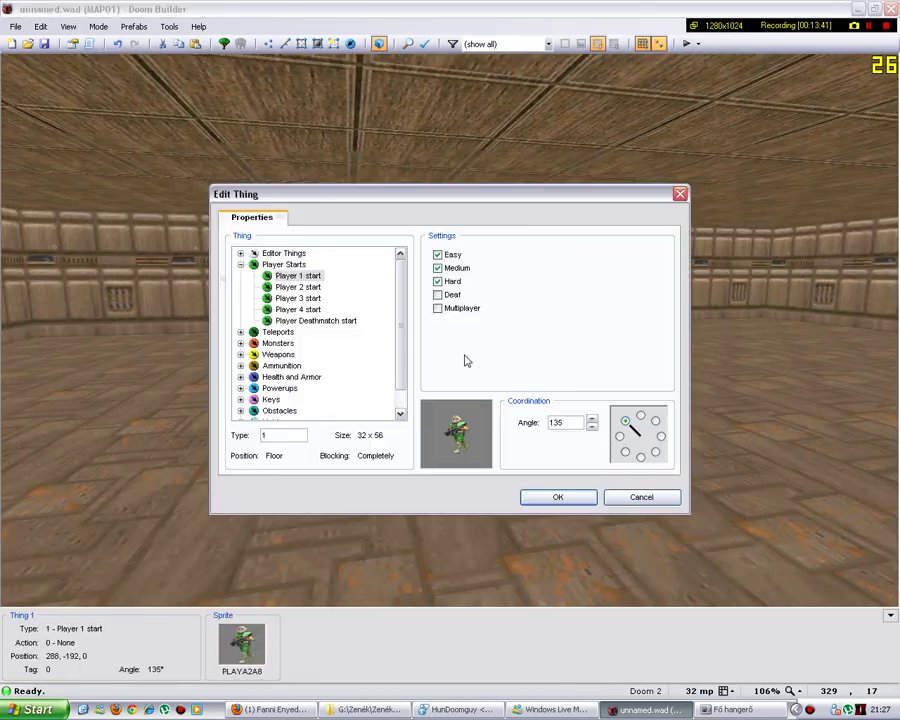
left_click(641, 495)
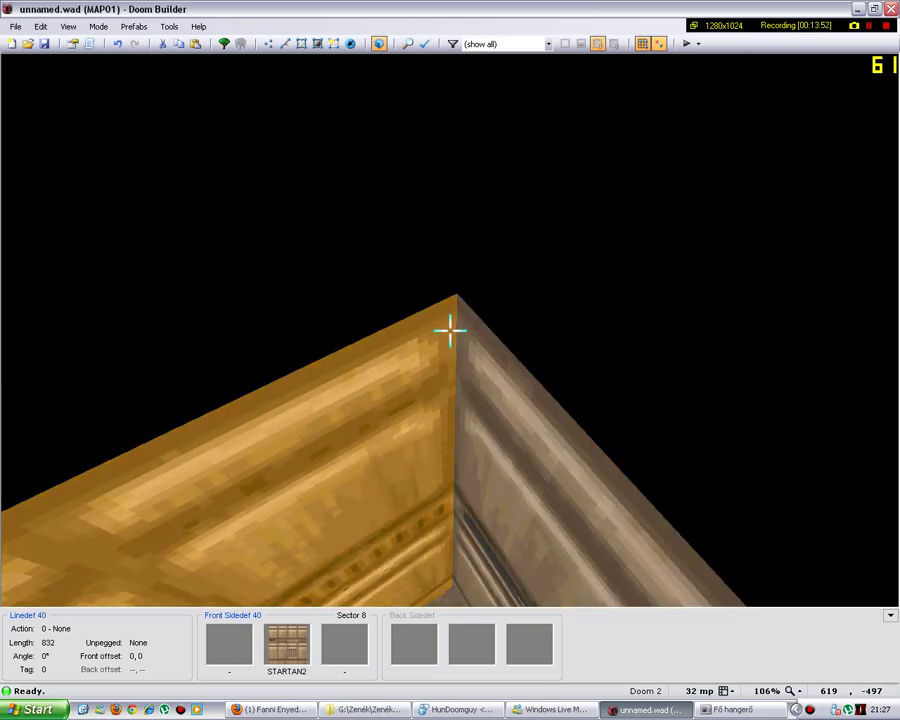
Fly around the room's outer walls to view it from above, and return to Things Mode.
key("s")
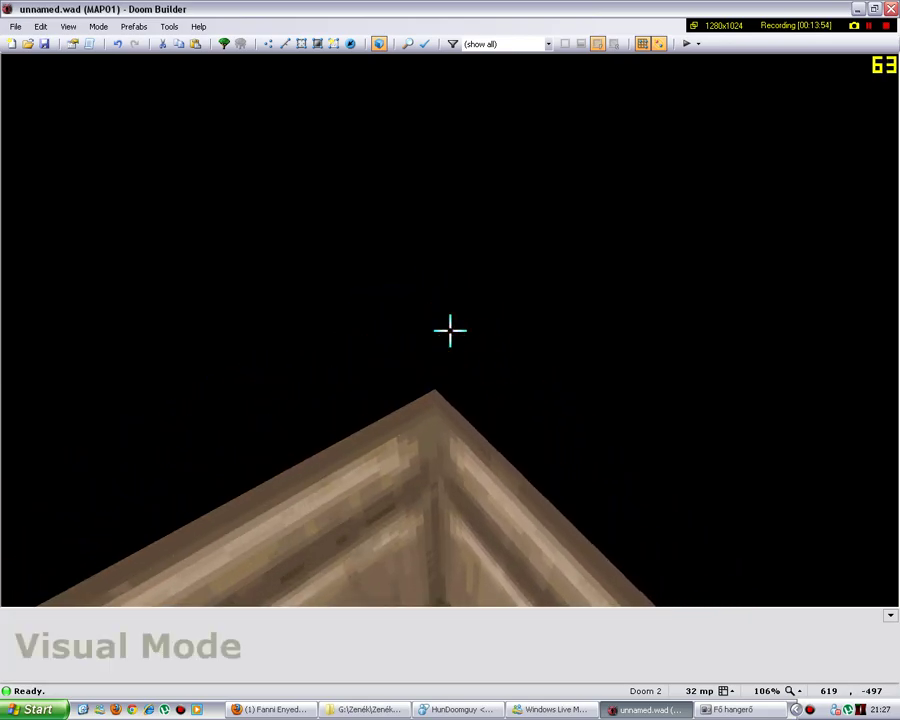
key("w")
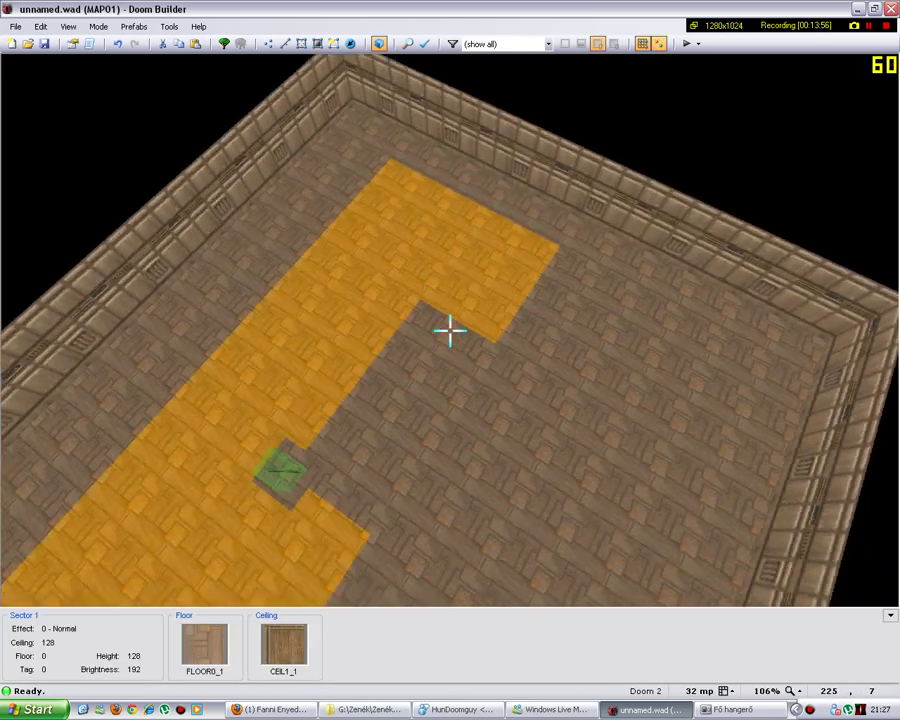
key("w")
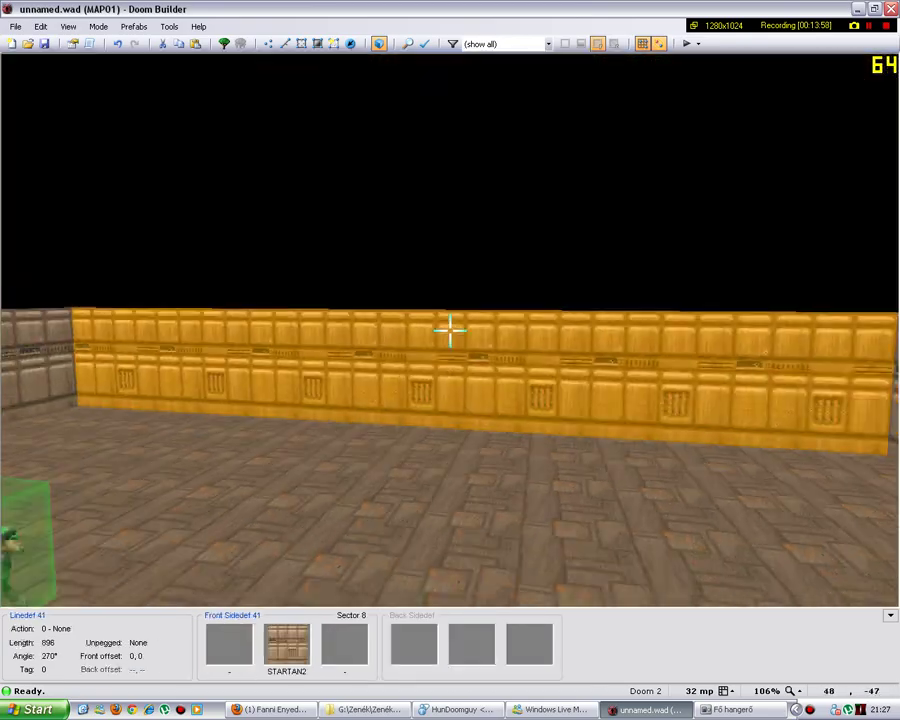
key("Escape")
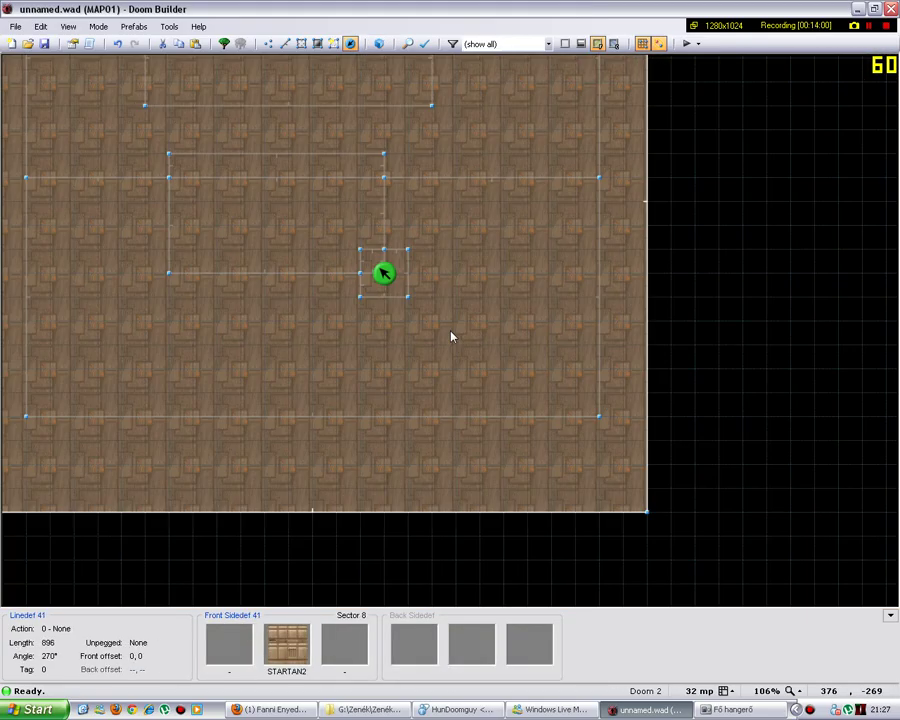
scroll(424, 432, "down", 5)
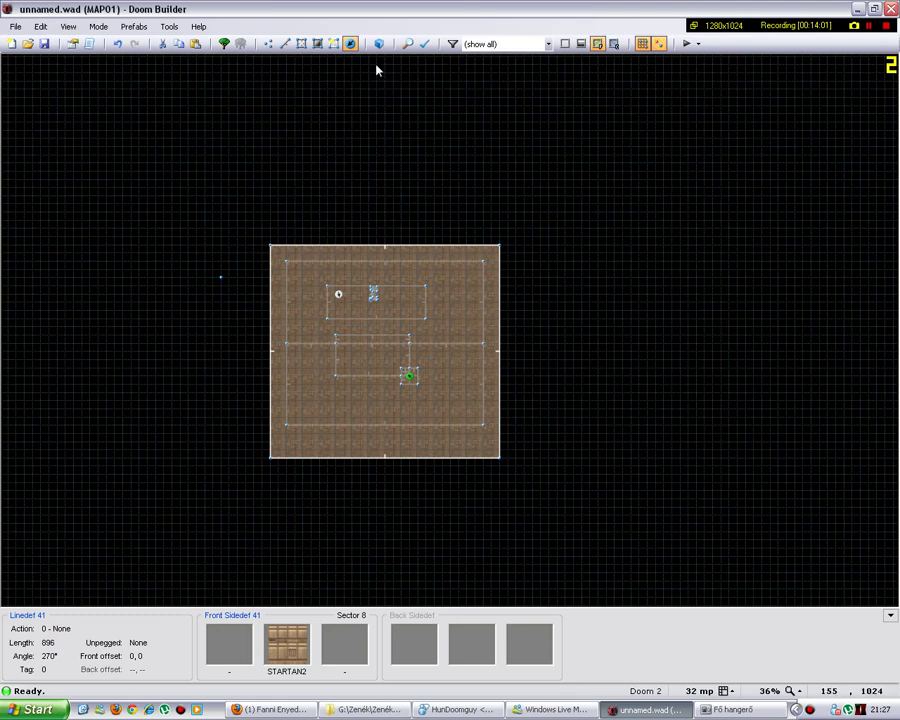
key("t")
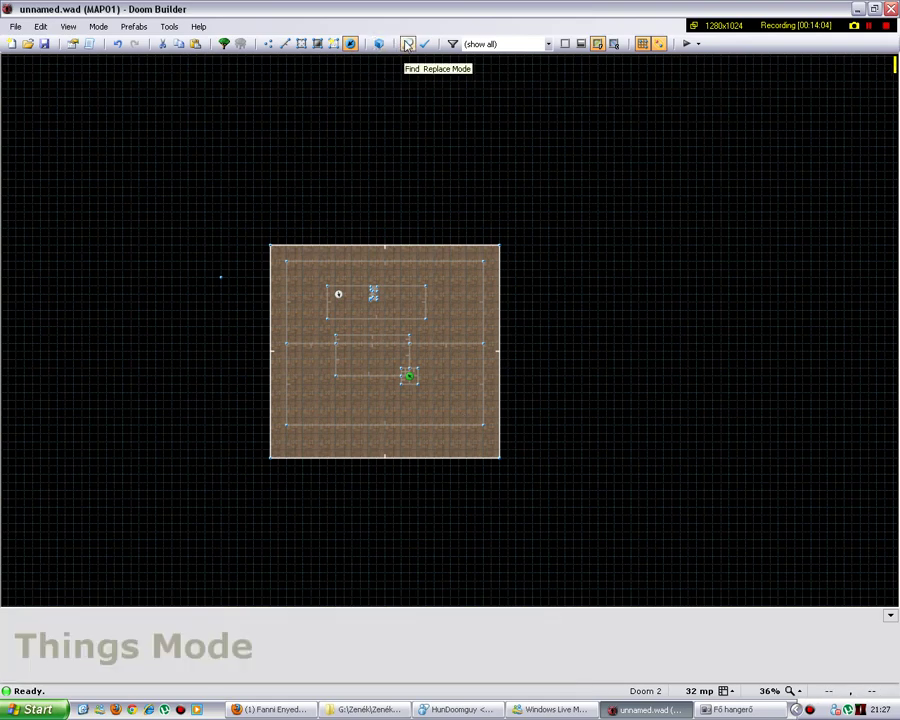
In Find & Replace Mode, look through the search types and the replacement linedef actions, and close without searching.
left_click(407, 44)
left_click(175, 93)
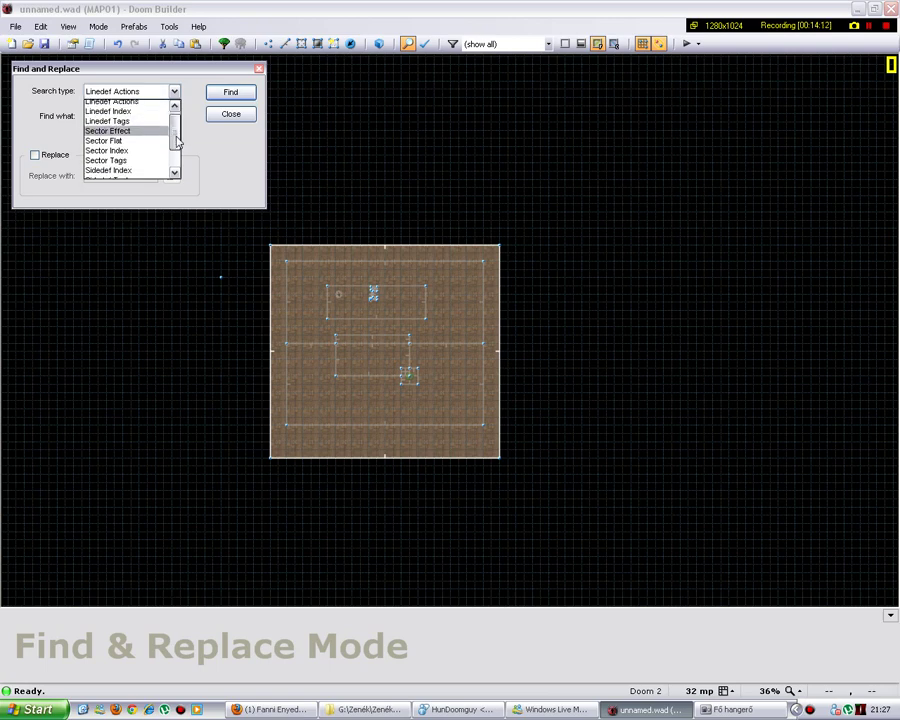
left_click_drag(174, 125, 177, 161)
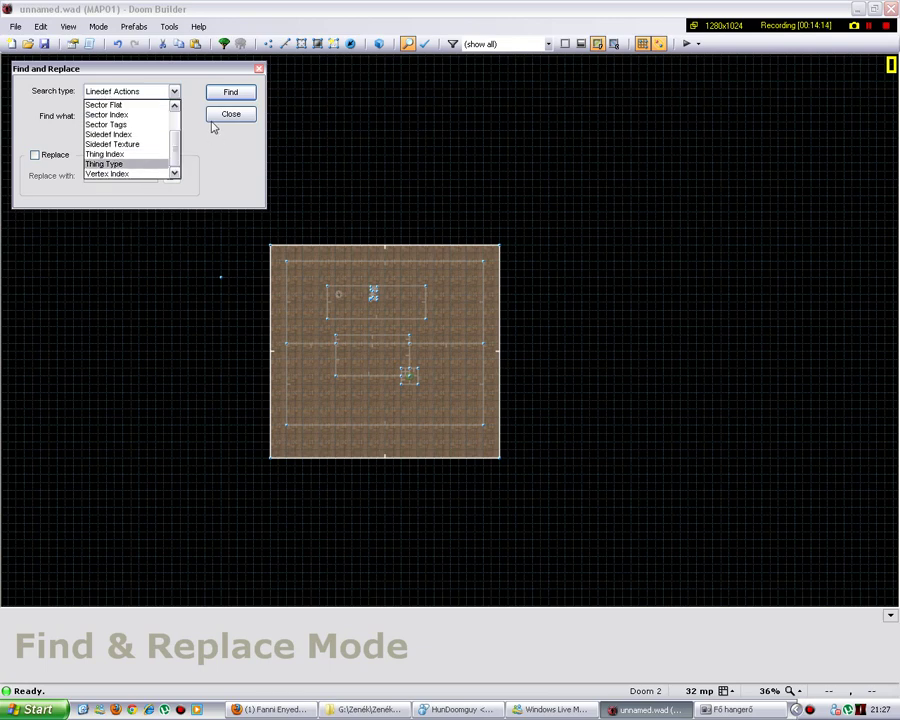
left_click(195, 114)
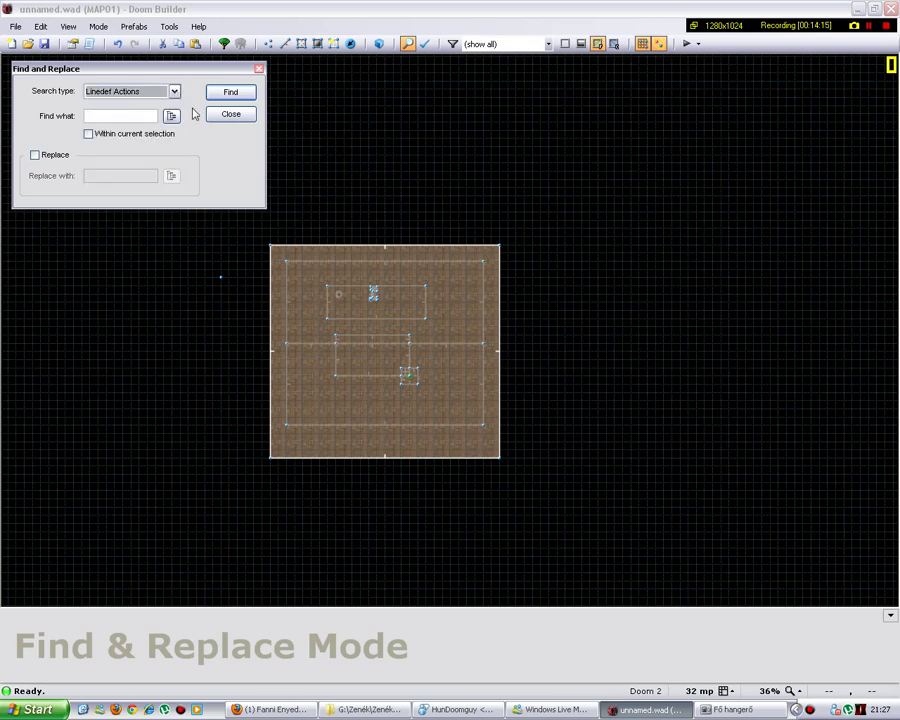
left_click(35, 155)
left_click(172, 175)
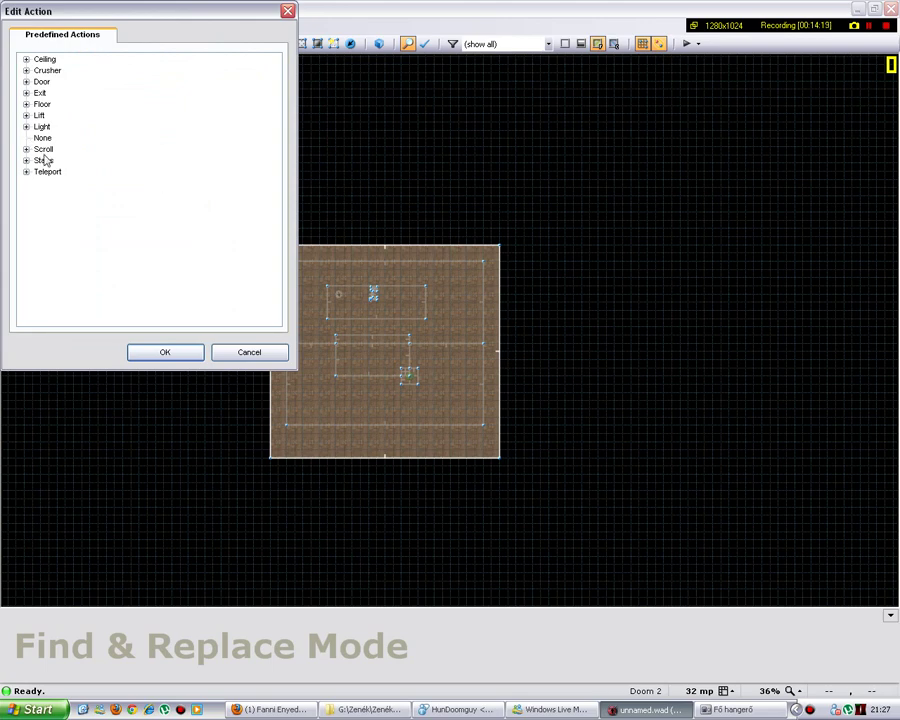
left_click(228, 347)
left_click(227, 118)
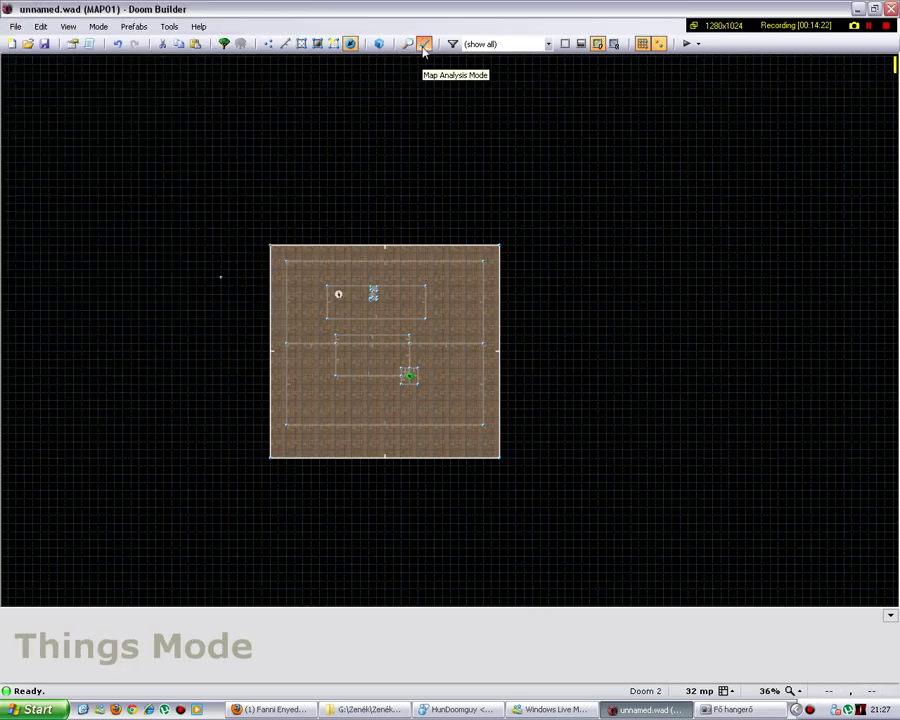
Run Map Analysis with all checks enabled and close it.
left_click(424, 45)
left_click(229, 147)
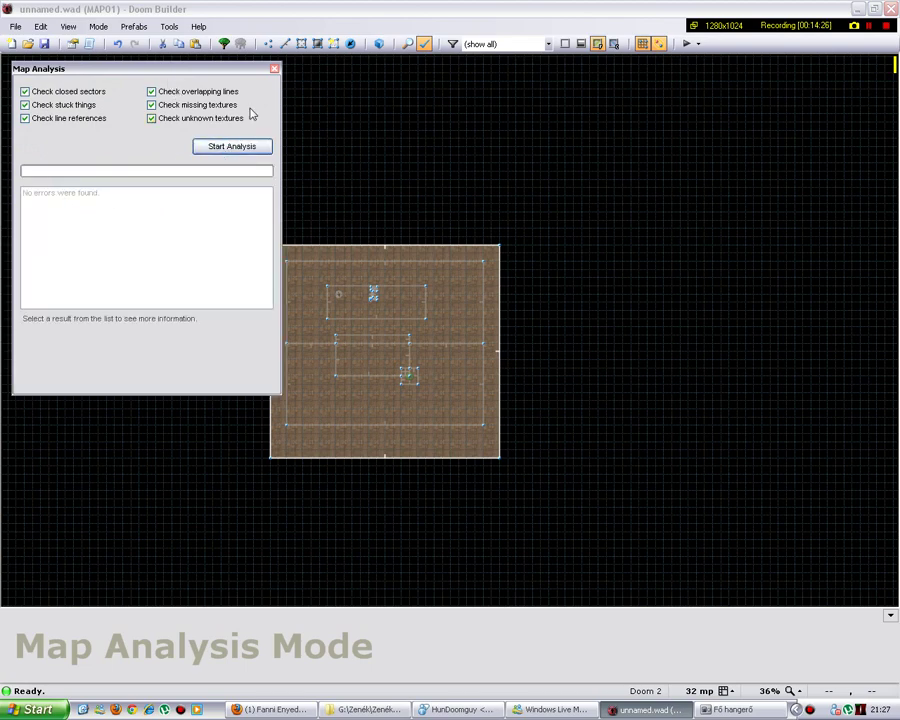
left_click(274, 71)
Look at the things filter choices and keep it on (show all).
scroll(230, 370, "up", 3)
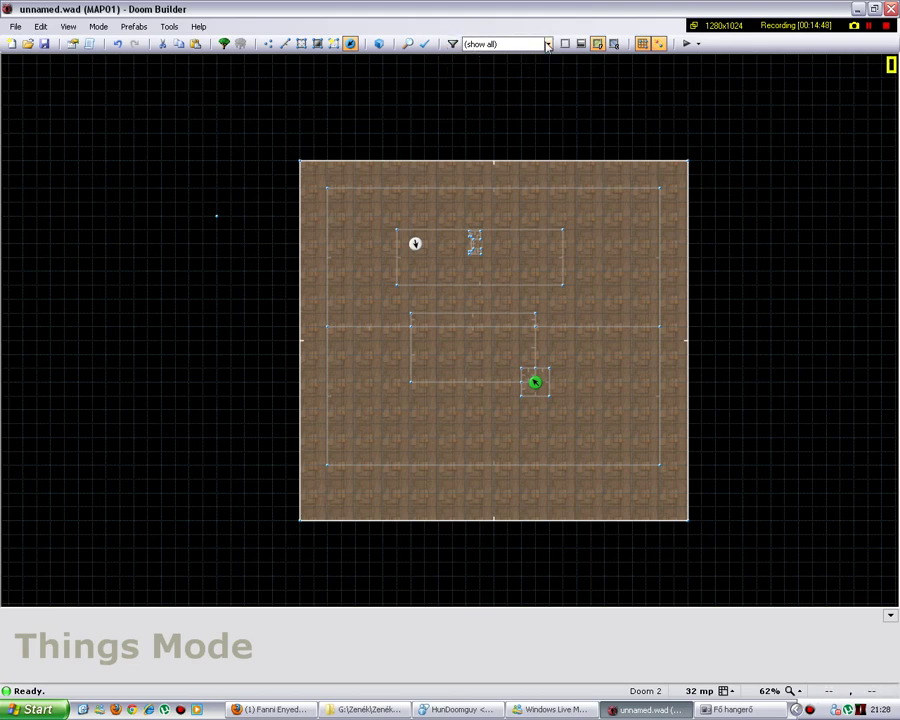
left_click(510, 44)
left_click(517, 62)
View the Player 1 start's skill and multiplayer settings in its properties, and cancel.
scroll(416, 301, "down", 3)
scroll(426, 251, "up", 6)
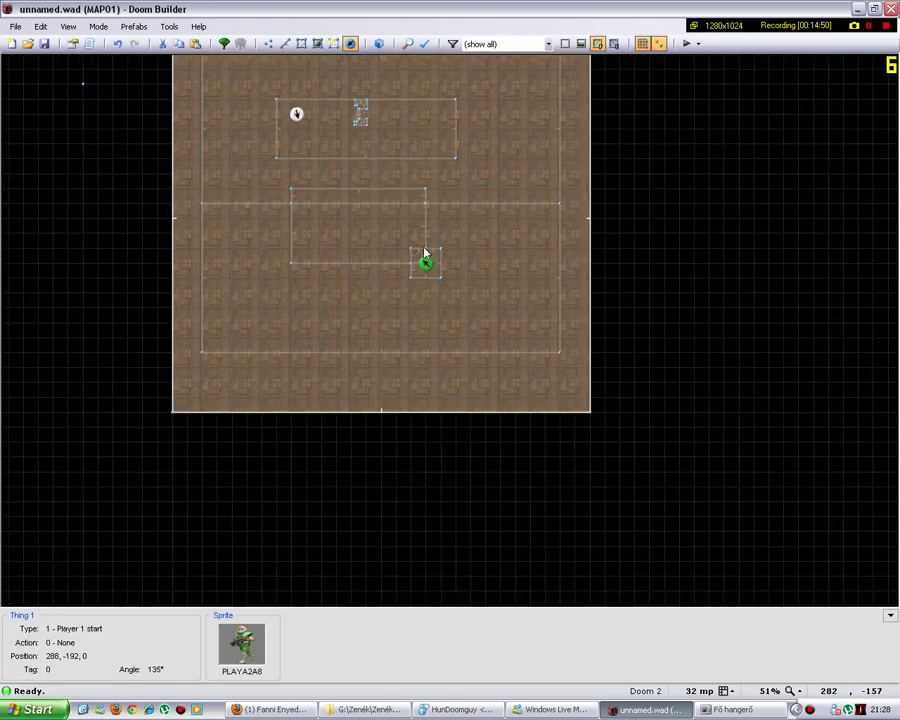
scroll(464, 400, "down", 1)
scroll(470, 408, "down", 1)
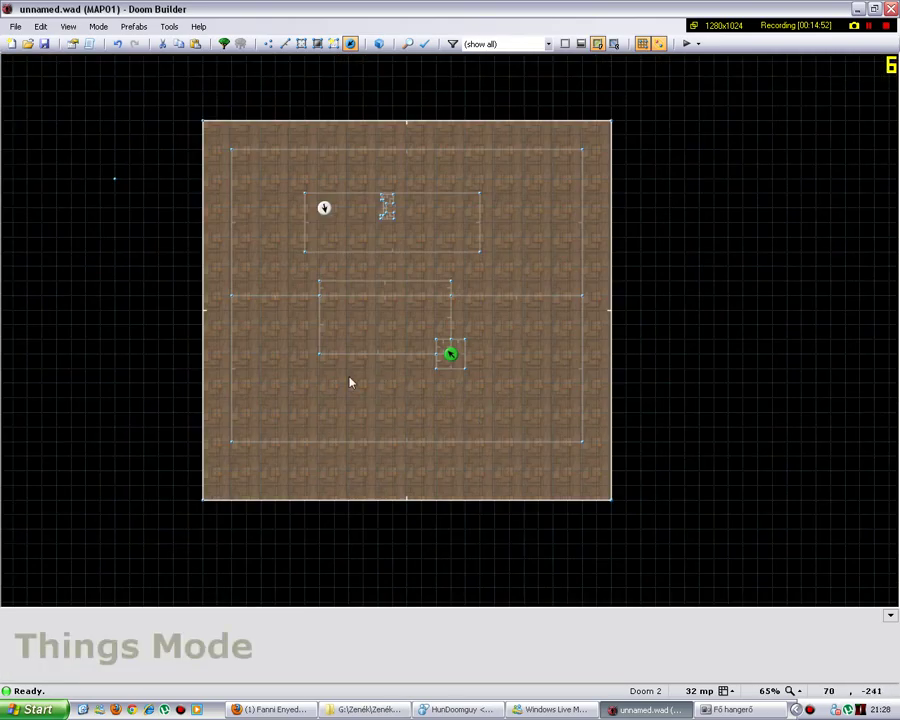
left_click(451, 343)
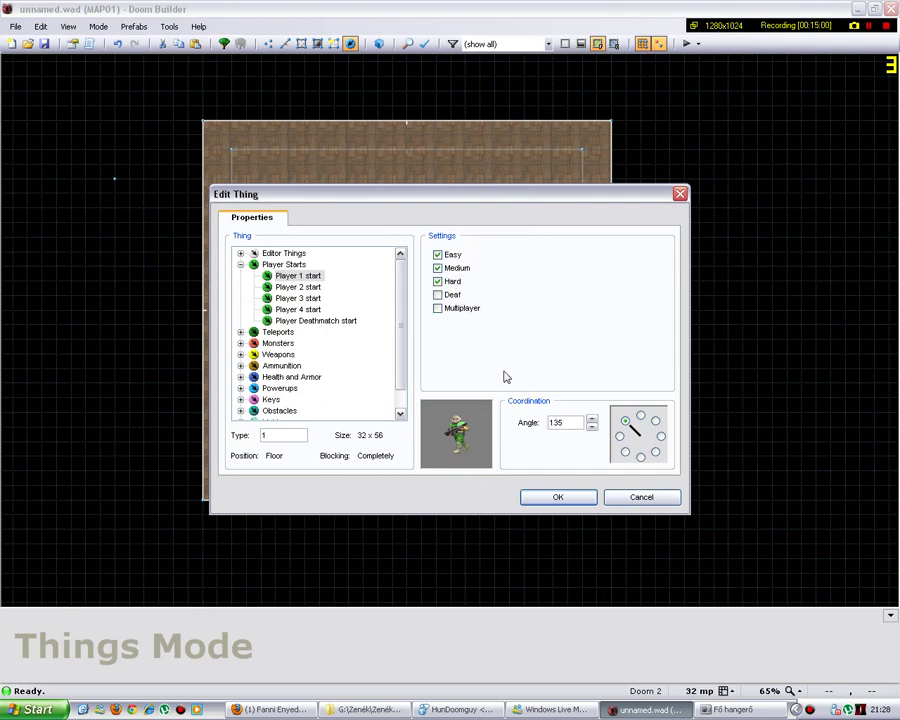
left_click(642, 498)
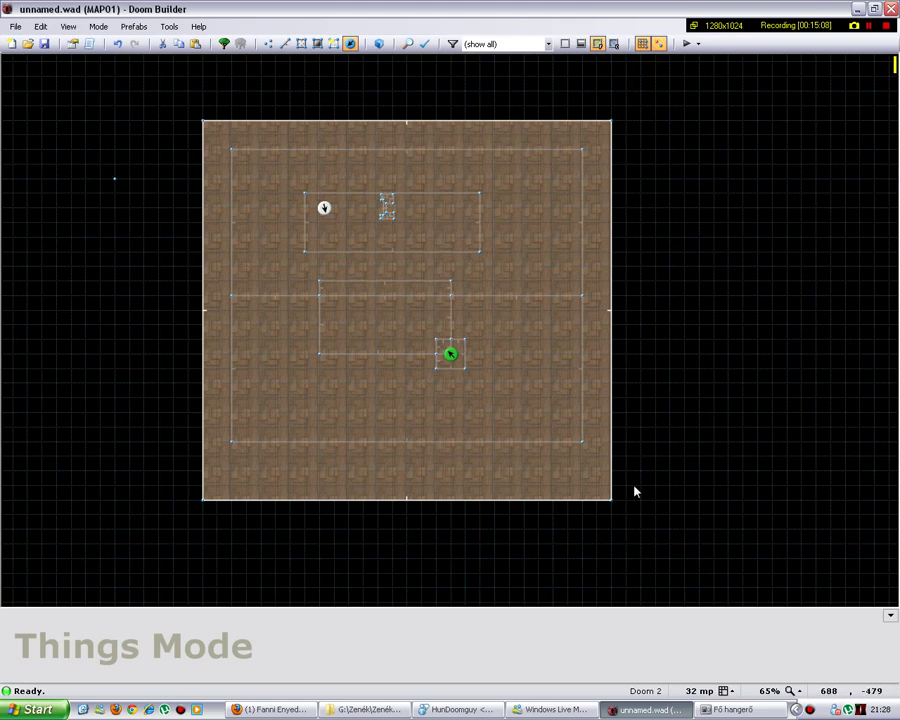
Review the skill, keys and multiplayer options of the things filter, and choose (show all) again.
scroll(312, 430, "up", 3)
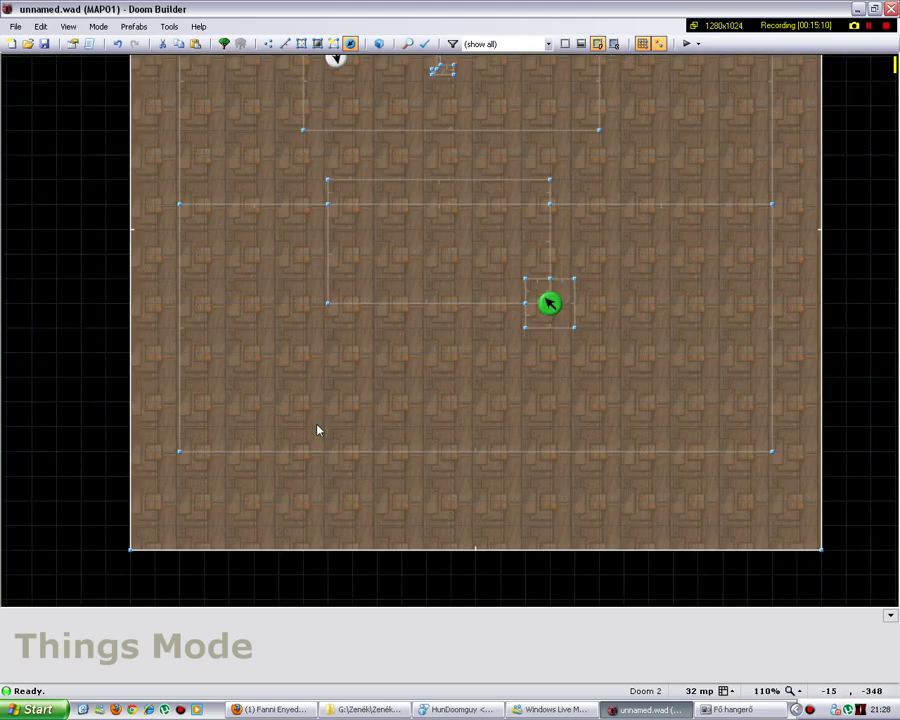
scroll(335, 435, "down", 2)
left_click(548, 44)
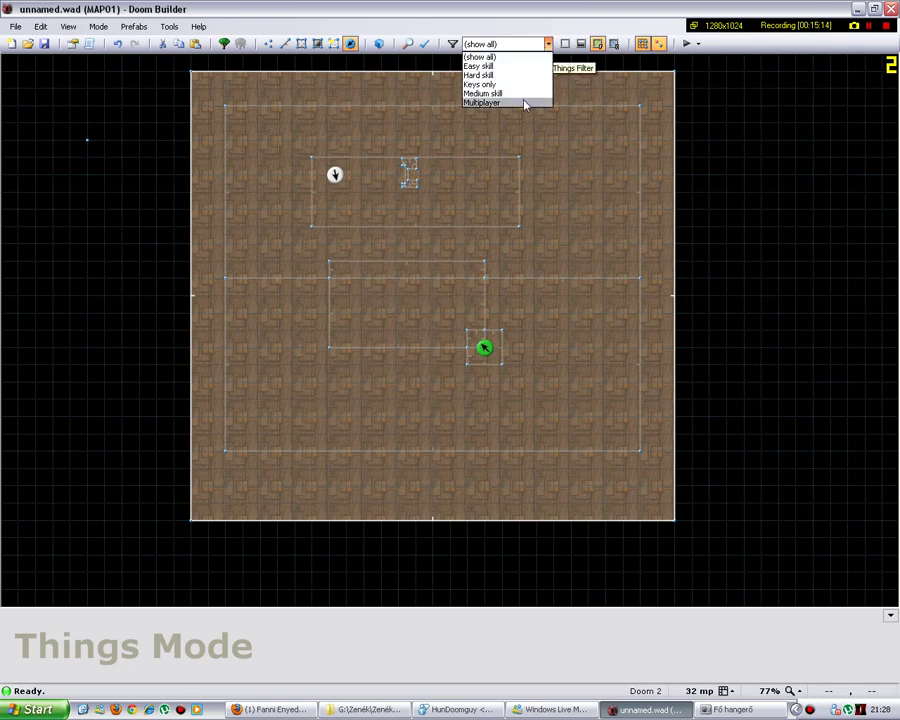
left_click(480, 57)
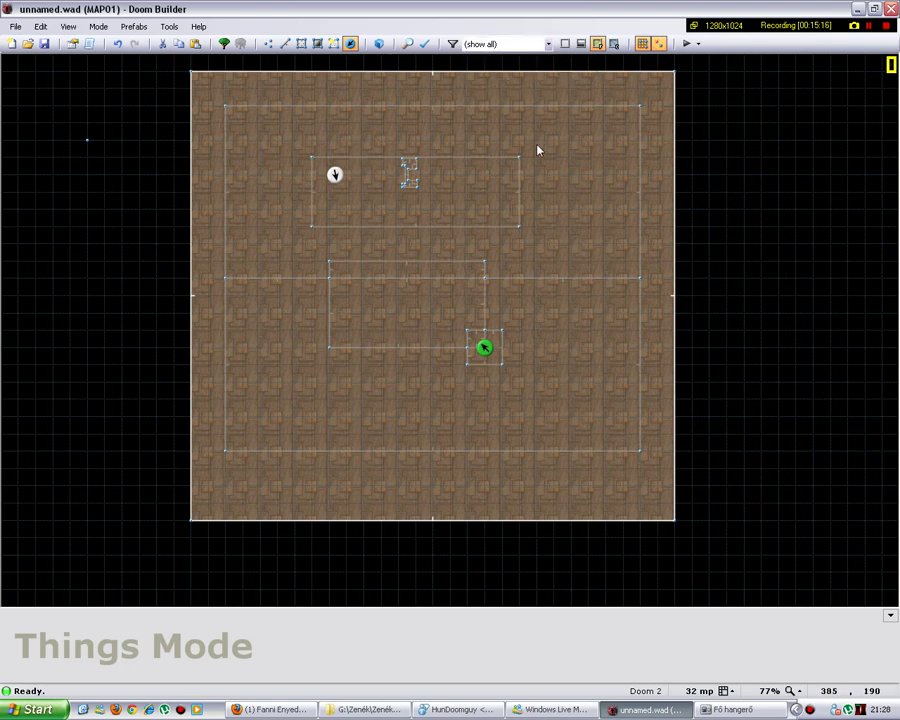
Display the map in the wireframe view and switch it to the brightness levels view.
scroll(557, 281, "down", 4)
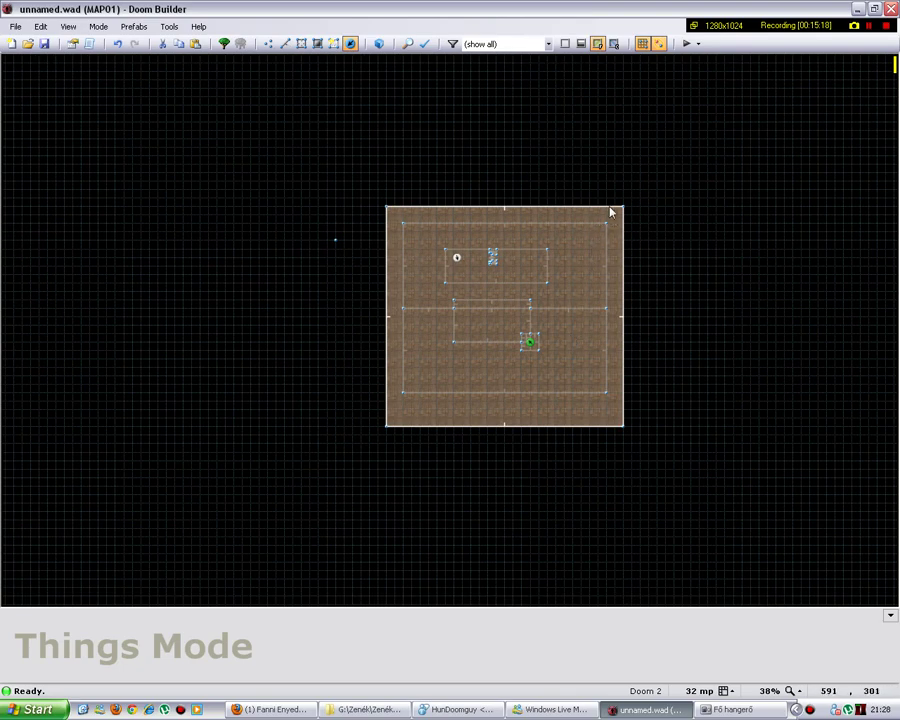
scroll(531, 318, "up", 3)
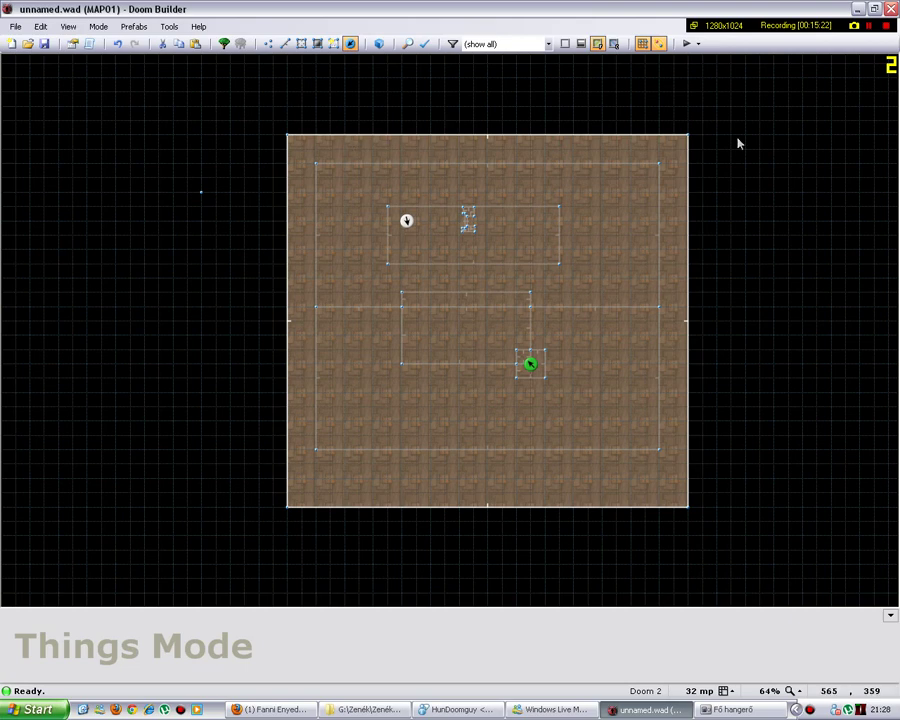
left_click(565, 43)
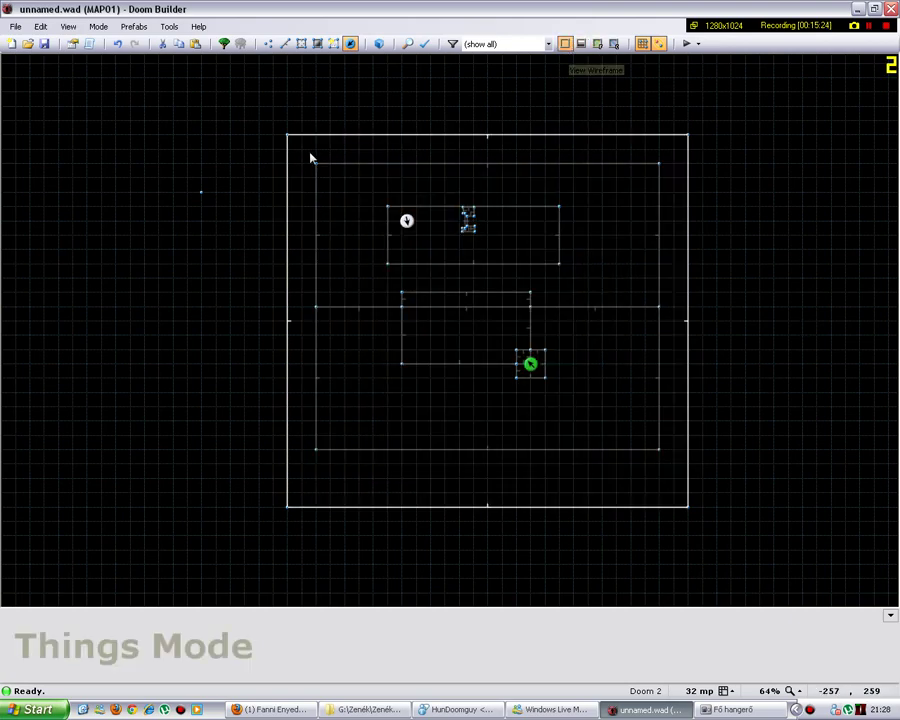
left_click(581, 44)
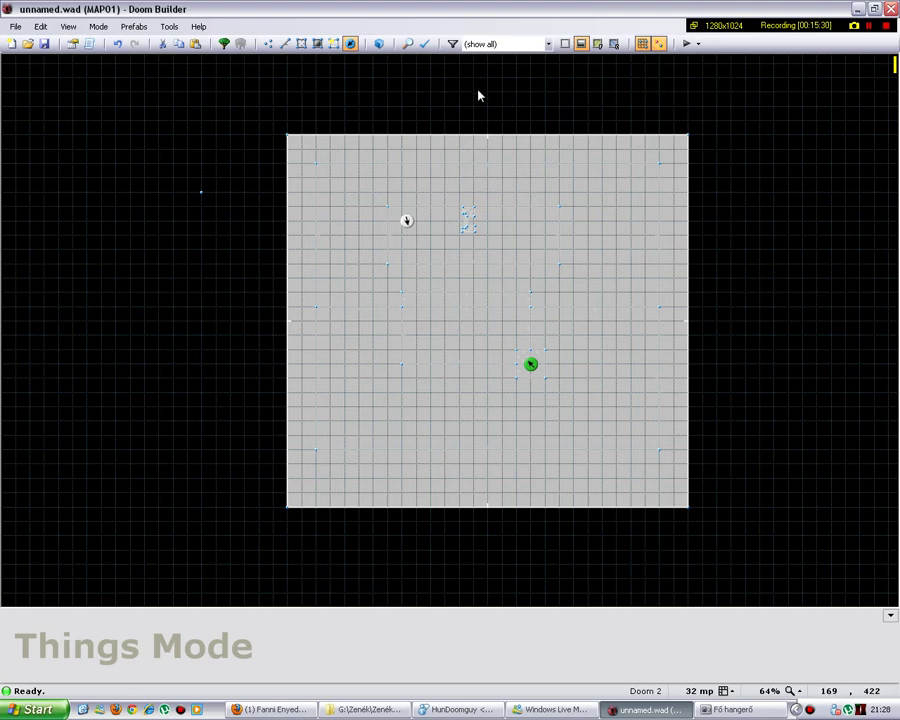
Display the map with floor textures, compare it with the ceiling textures view, and return to floor textures.
left_click(597, 44)
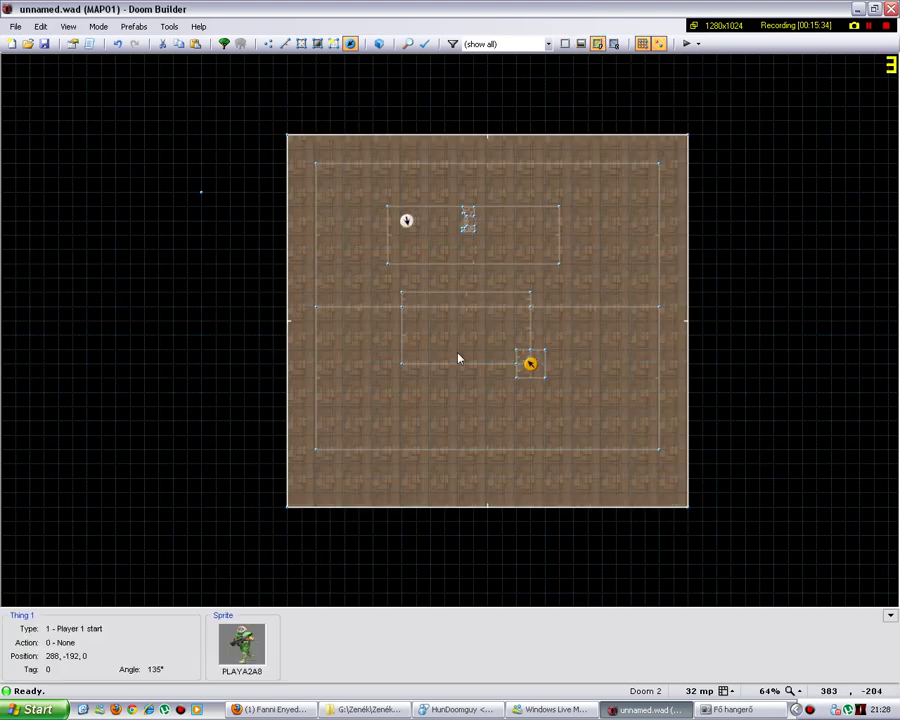
scroll(526, 165, "up", 3)
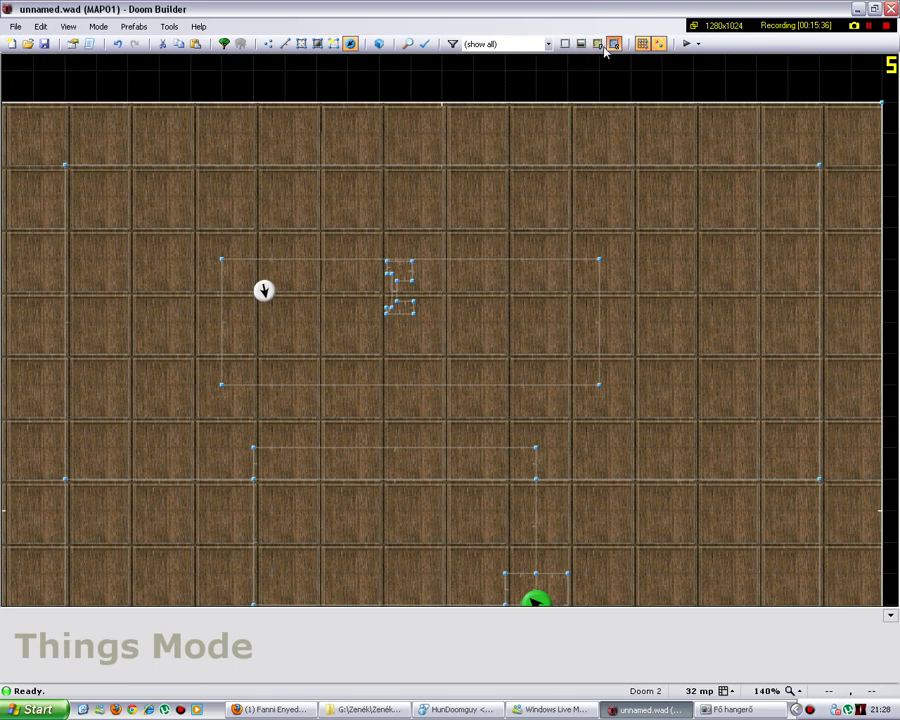
scroll(490, 350, "down", 3)
scroll(486, 386, "up", 4)
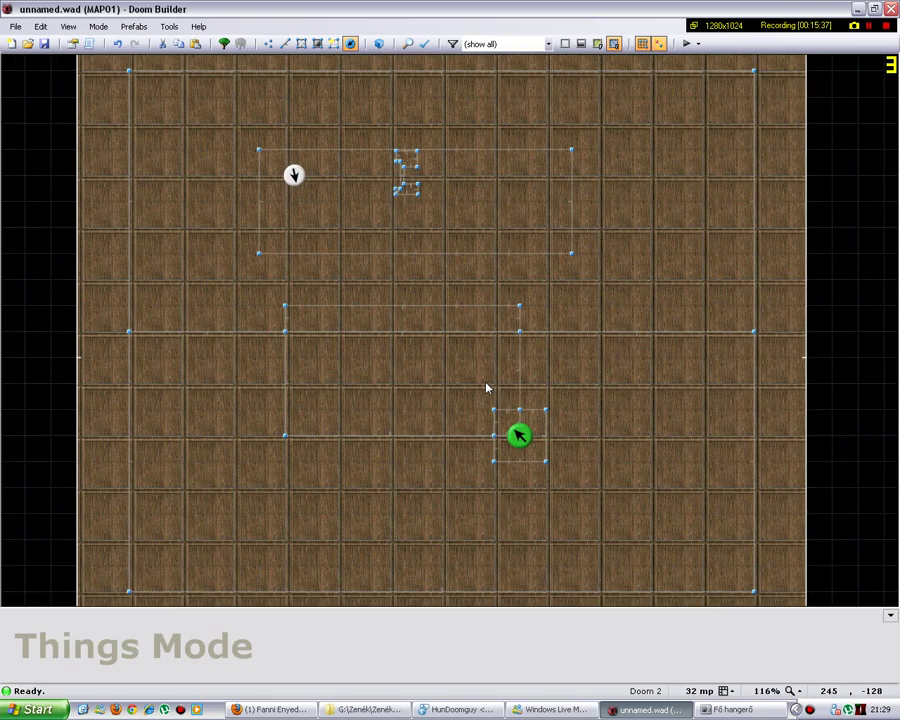
left_click(597, 44)
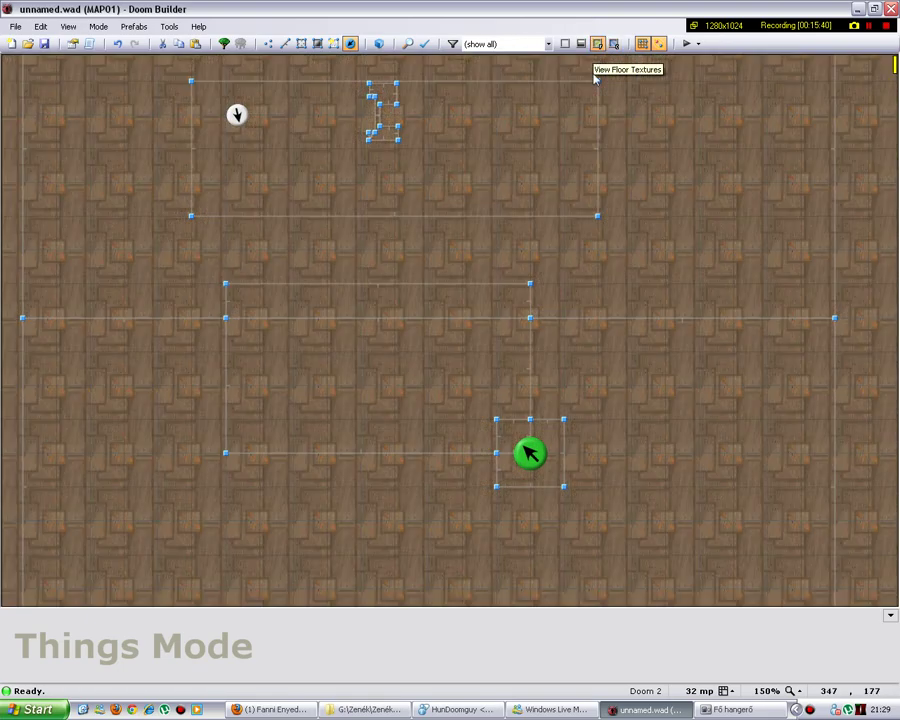
scroll(570, 140, "down", 3)
scroll(532, 323, "down", 3)
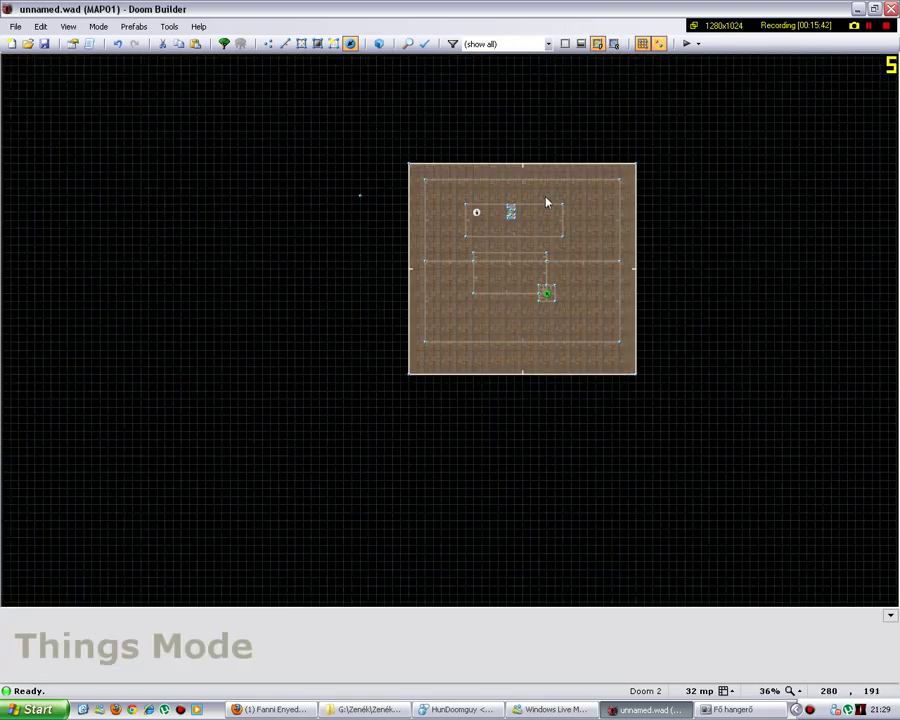
scroll(544, 199, "up", 2)
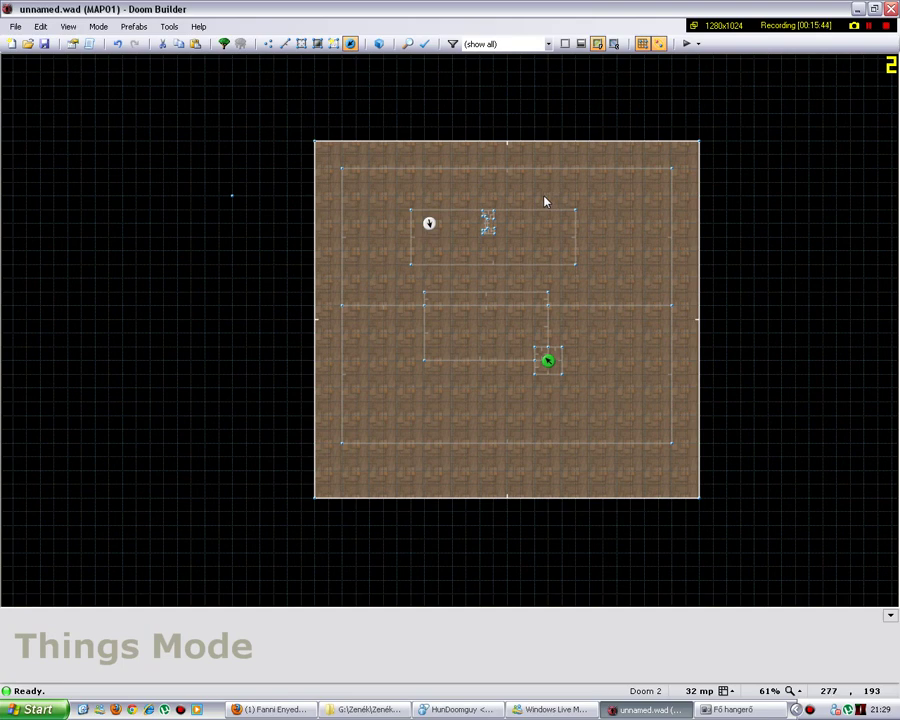
Examine the small column-shaped outline and the whole map in the wireframe view, and switch back to floor textures.
left_click(565, 44)
scroll(381, 245, "up", 6)
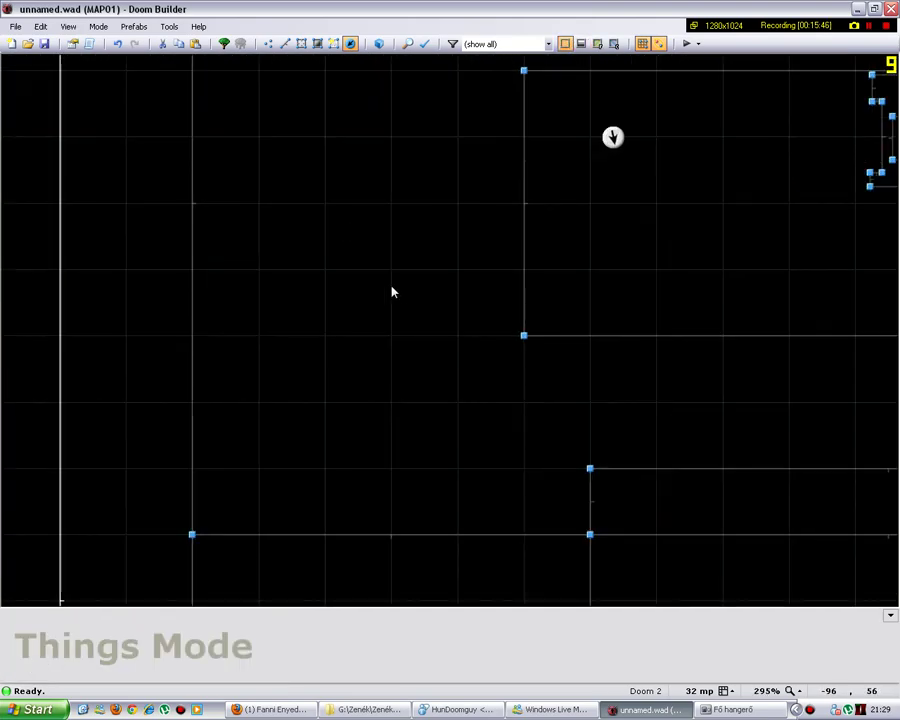
scroll(630, 192, "down", 3)
scroll(595, 195, "up", 7)
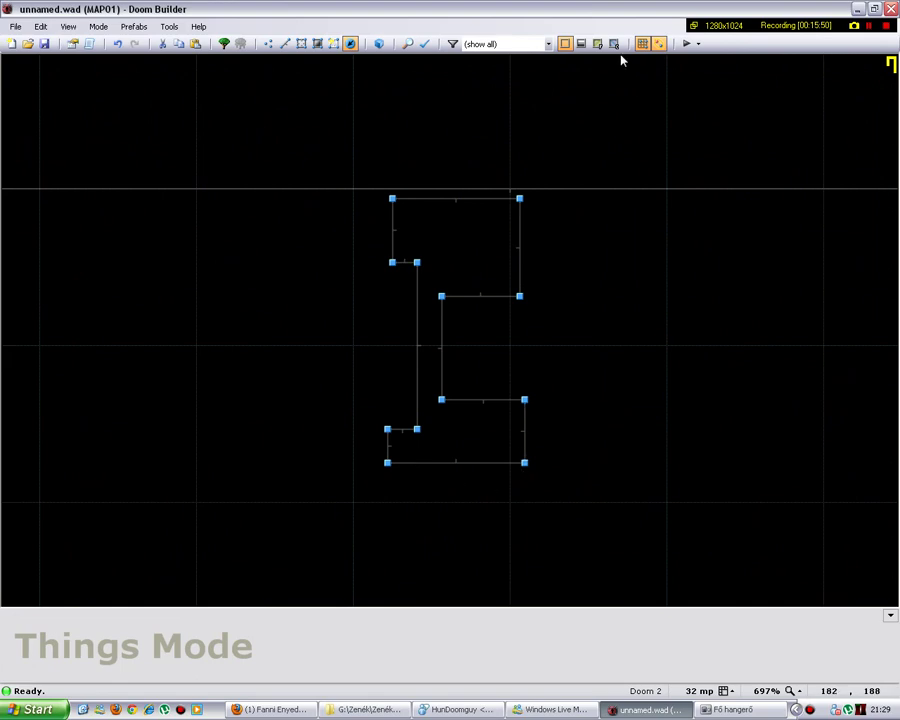
scroll(557, 231, "down", 9)
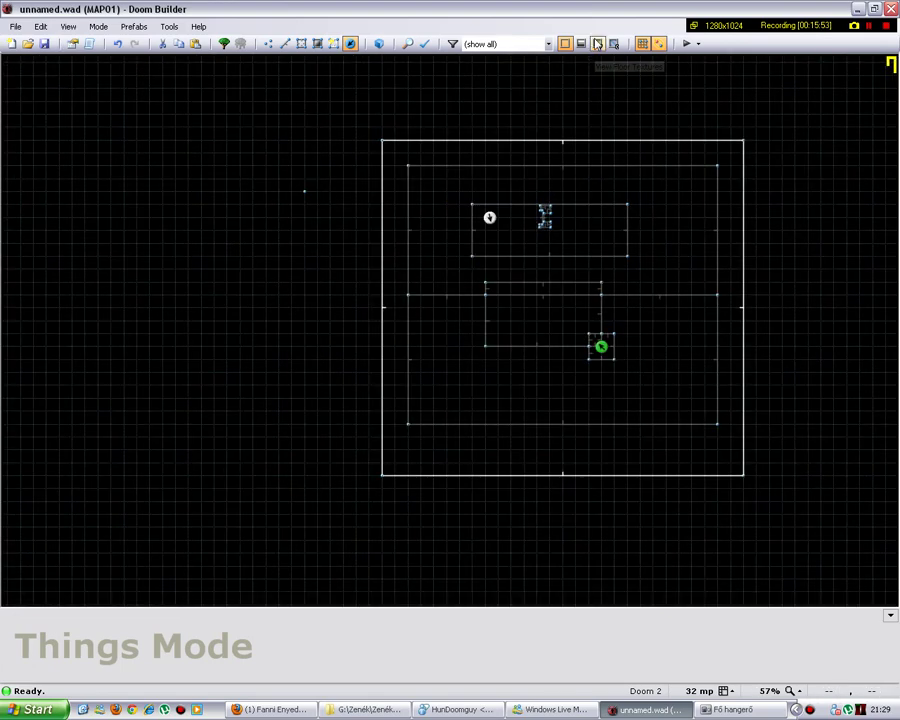
left_click(597, 44)
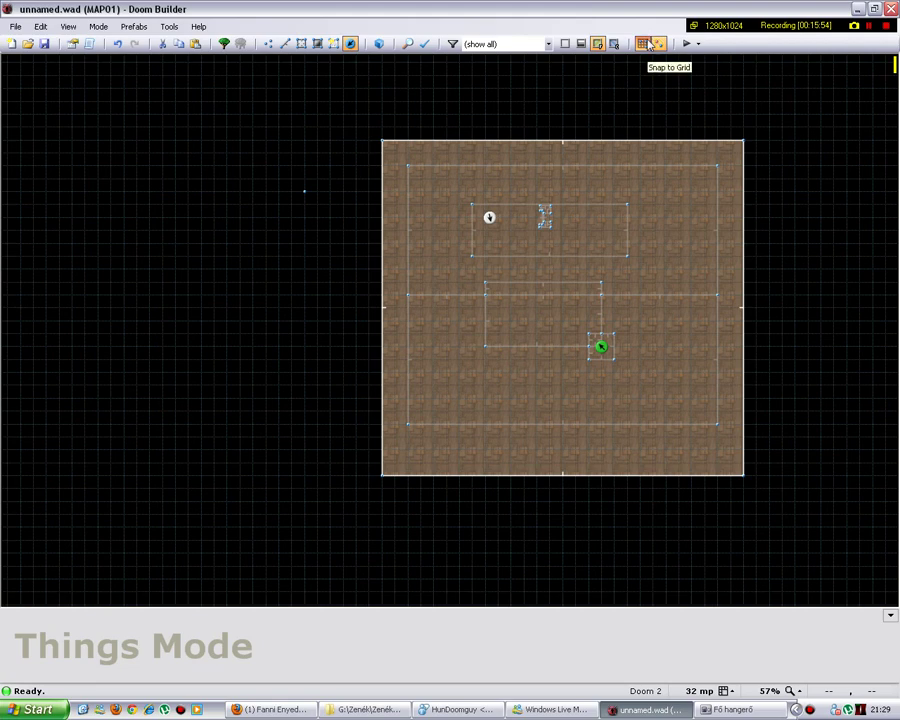
Try drawing a line outside the map, west of it, with snap to grid off, and turn snapping back on.
left_click(649, 44)
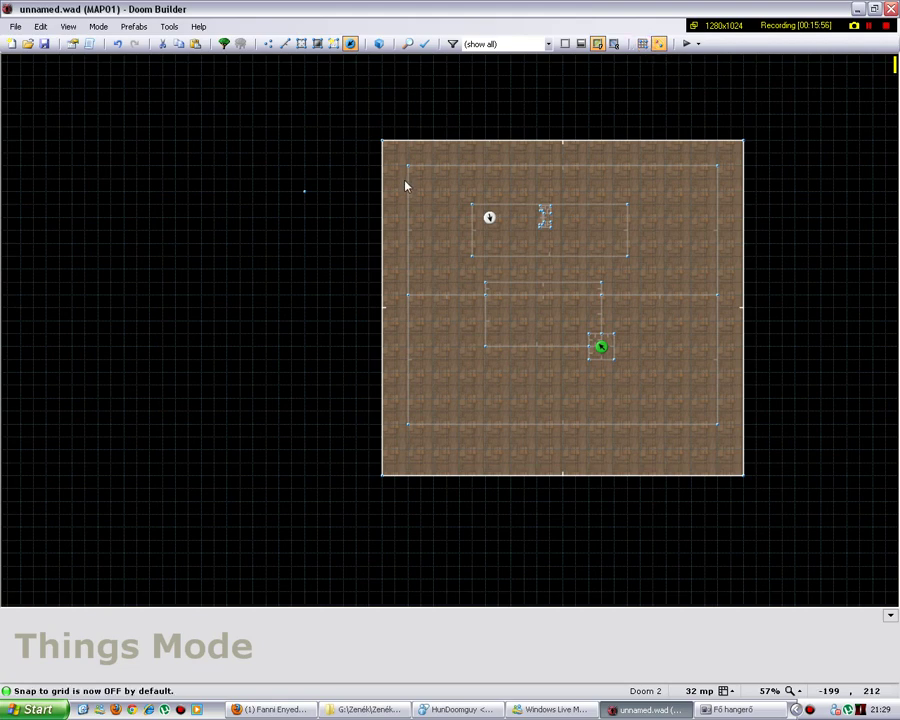
left_click(285, 44)
left_click(244, 277)
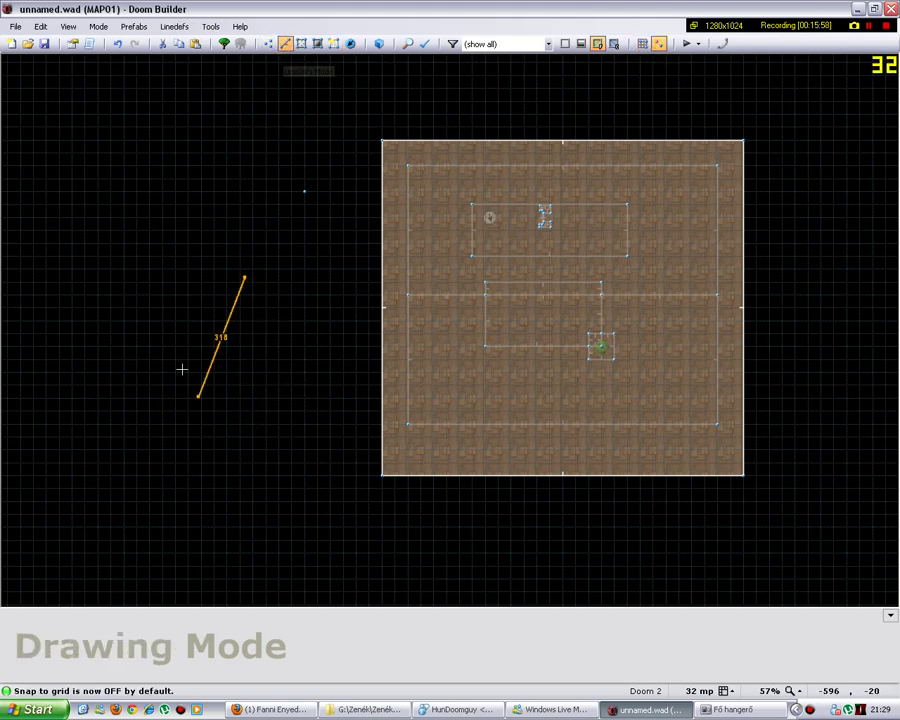
right_click(249, 281)
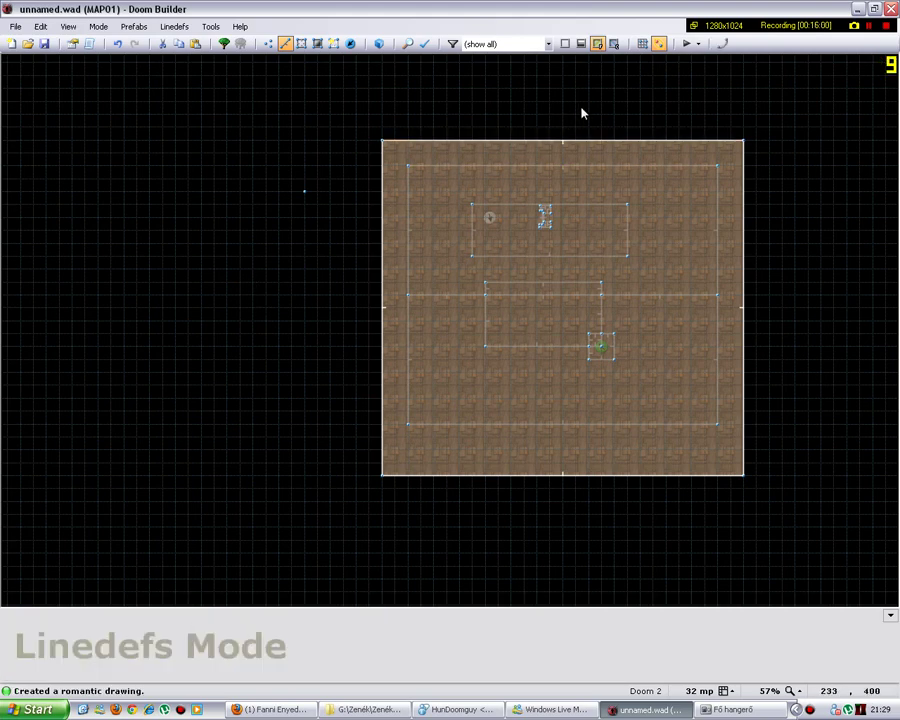
left_click(642, 44)
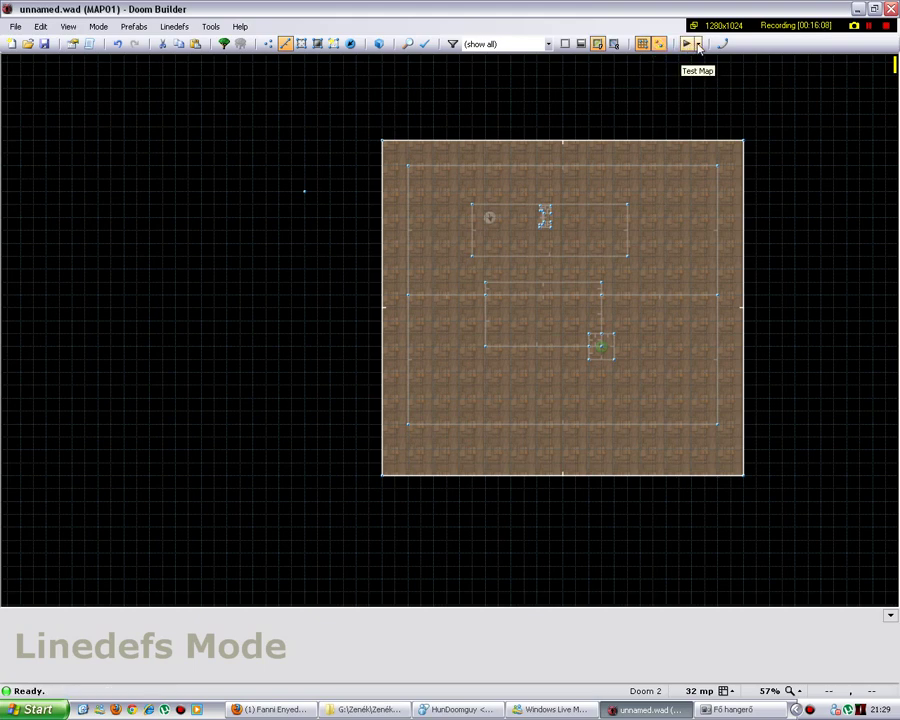
Look at the skill levels offered for testing the map without choosing one.
left_click(699, 45)
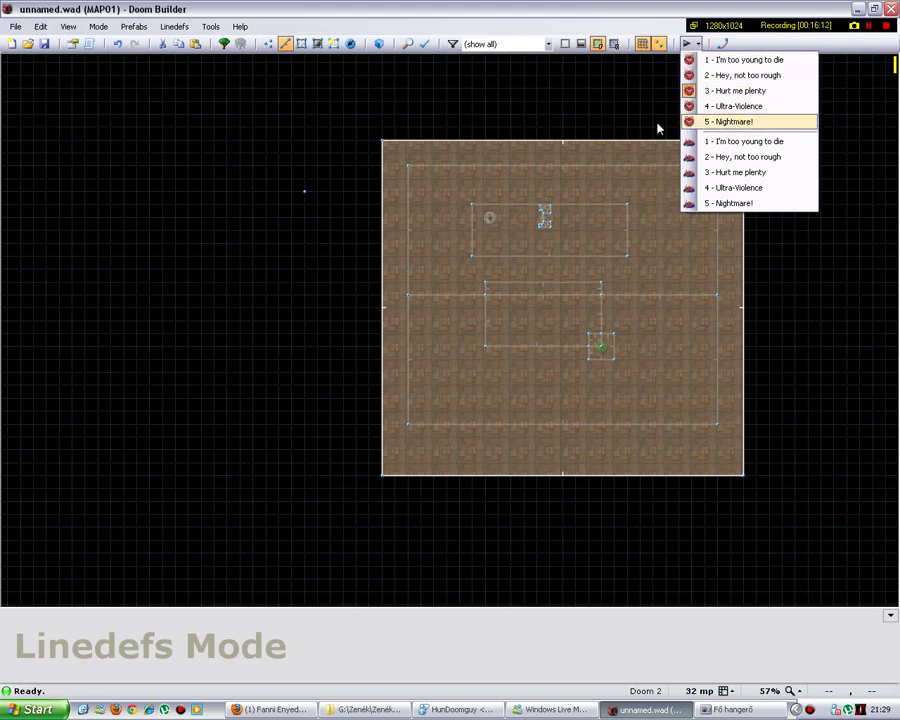
left_click(557, 115)
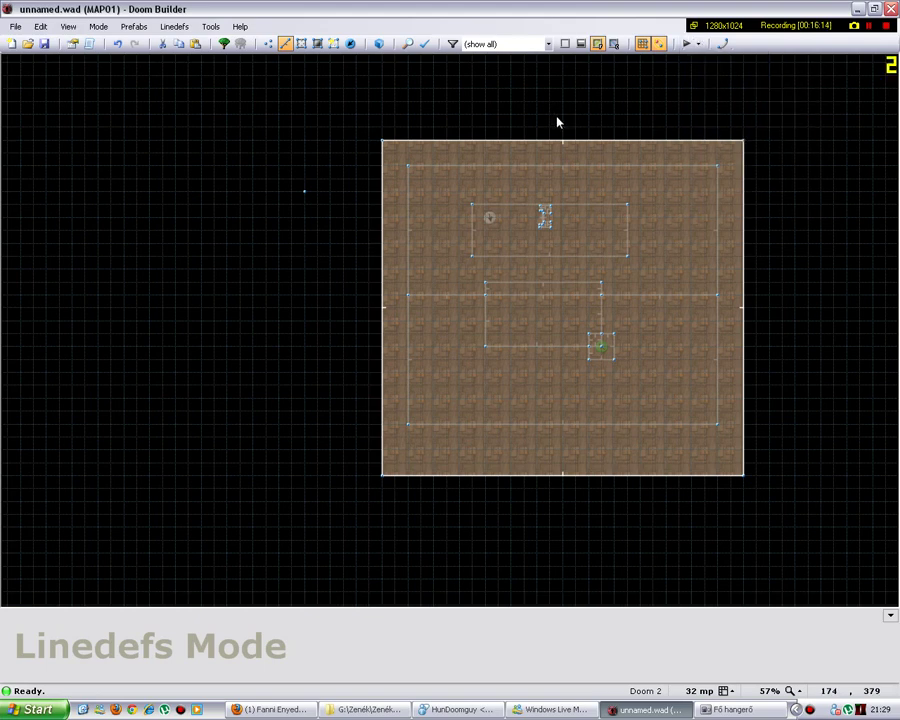
View the Errors and Warnings log and close it.
left_click(210, 28)
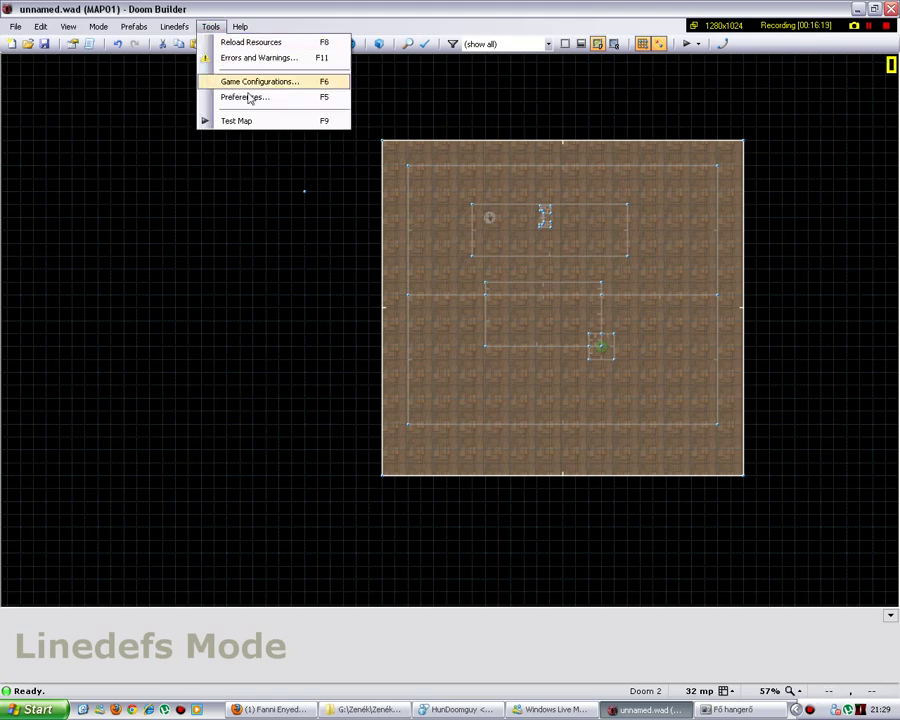
left_click(72, 133)
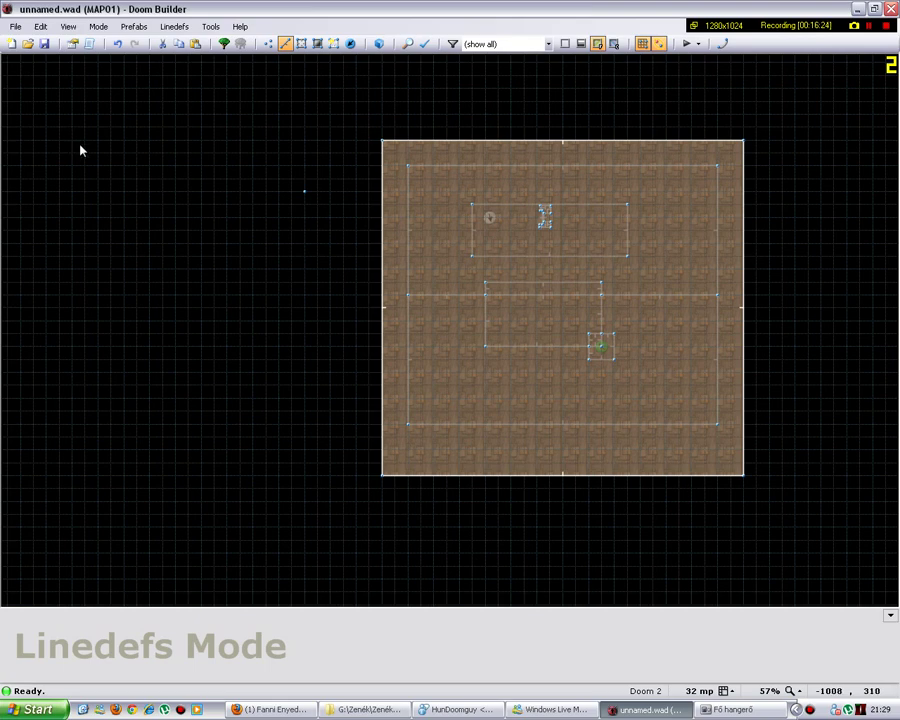
left_click(205, 27)
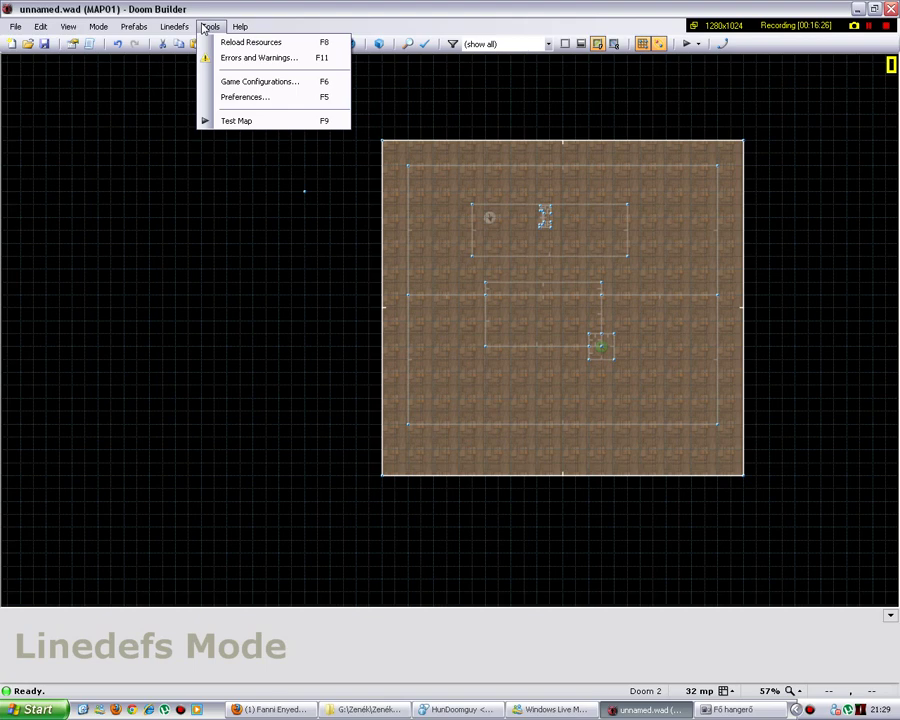
left_click(225, 58)
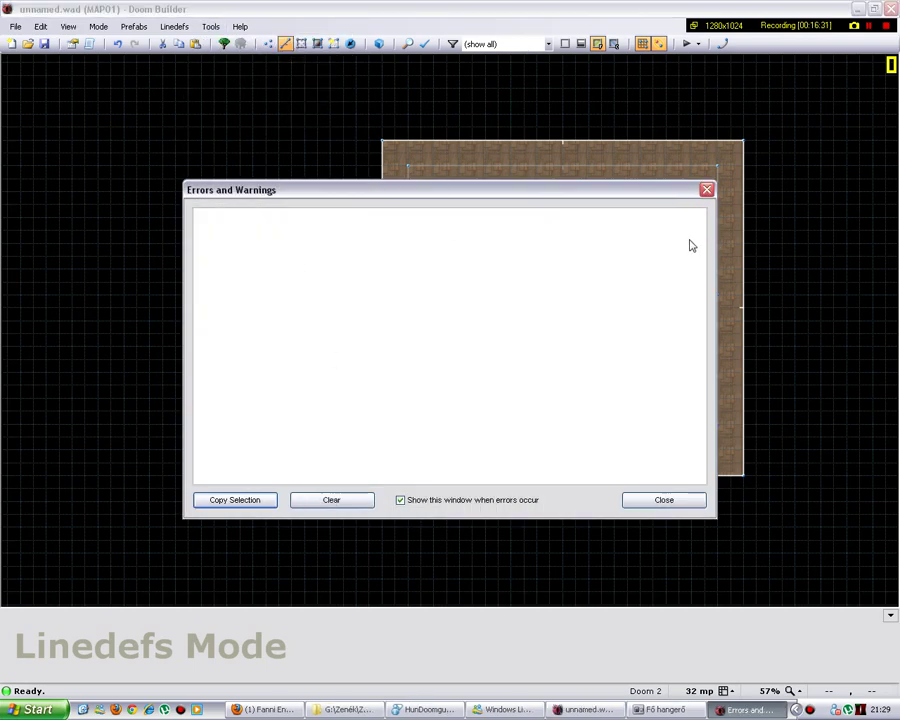
left_click(707, 189)
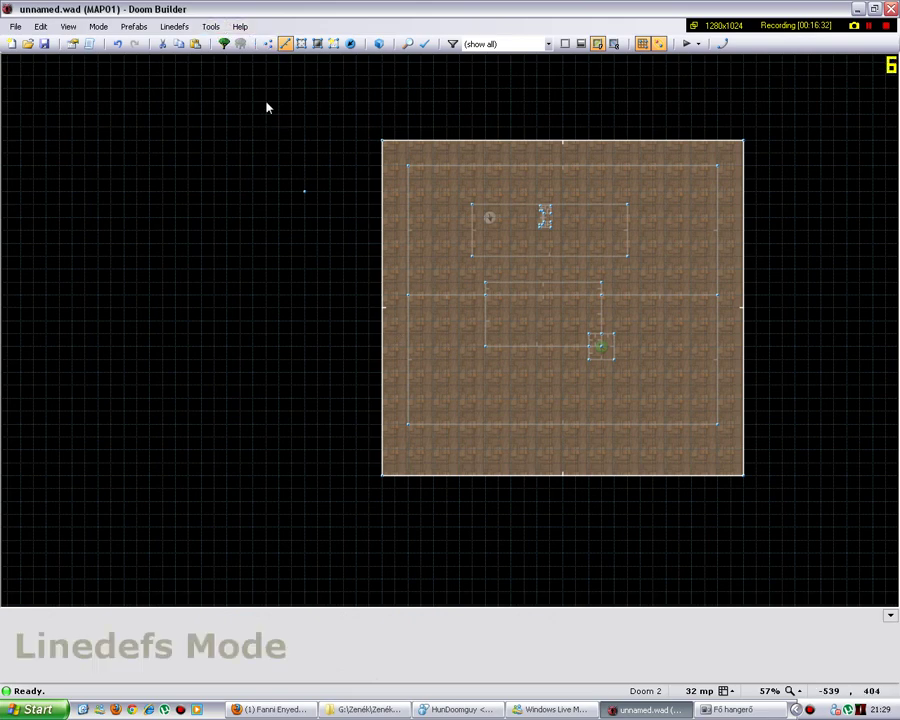
Review the Doom 2 game configuration: nodebuilder options for saving the map, texture sets and editing modes.
left_click(207, 31)
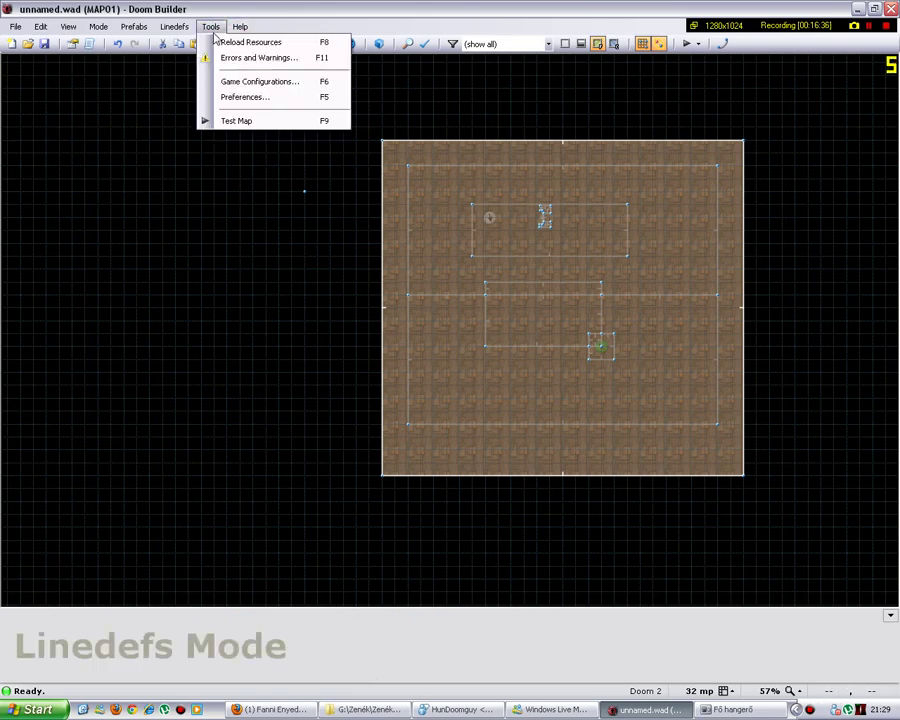
left_click(258, 87)
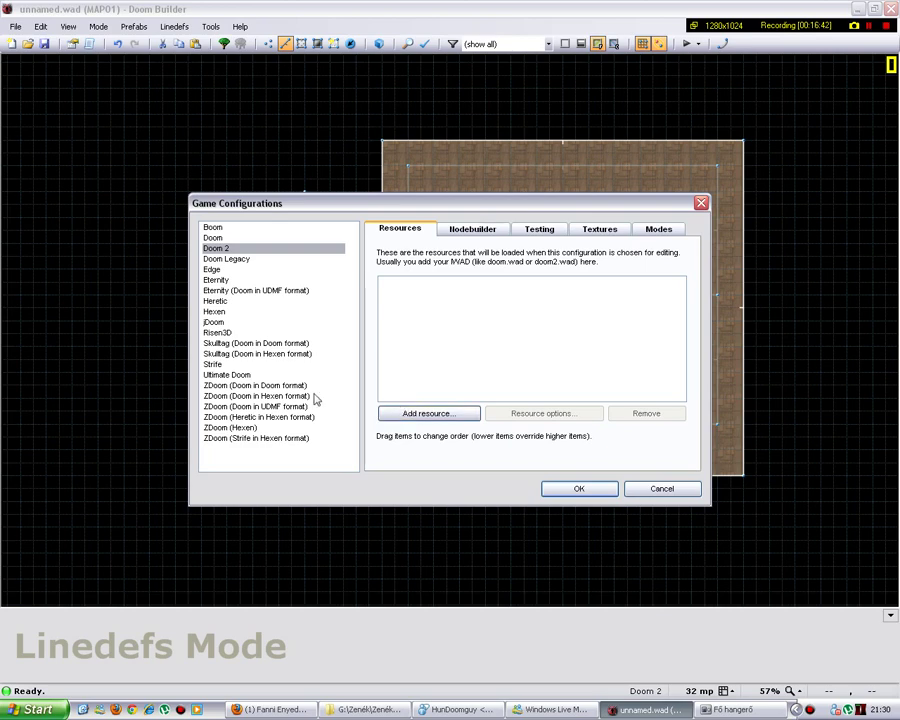
left_click(452, 234)
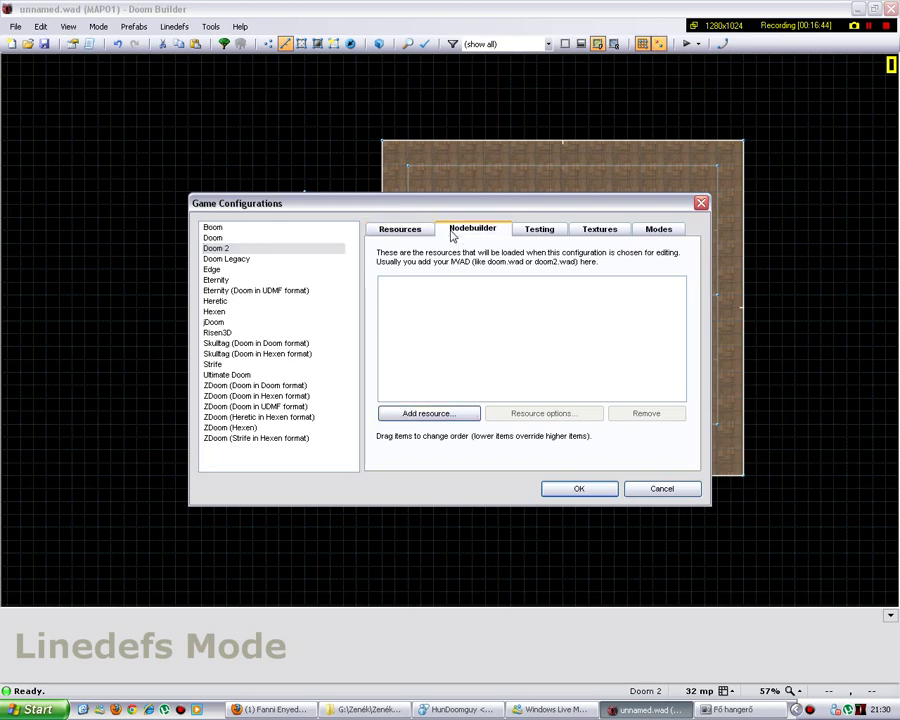
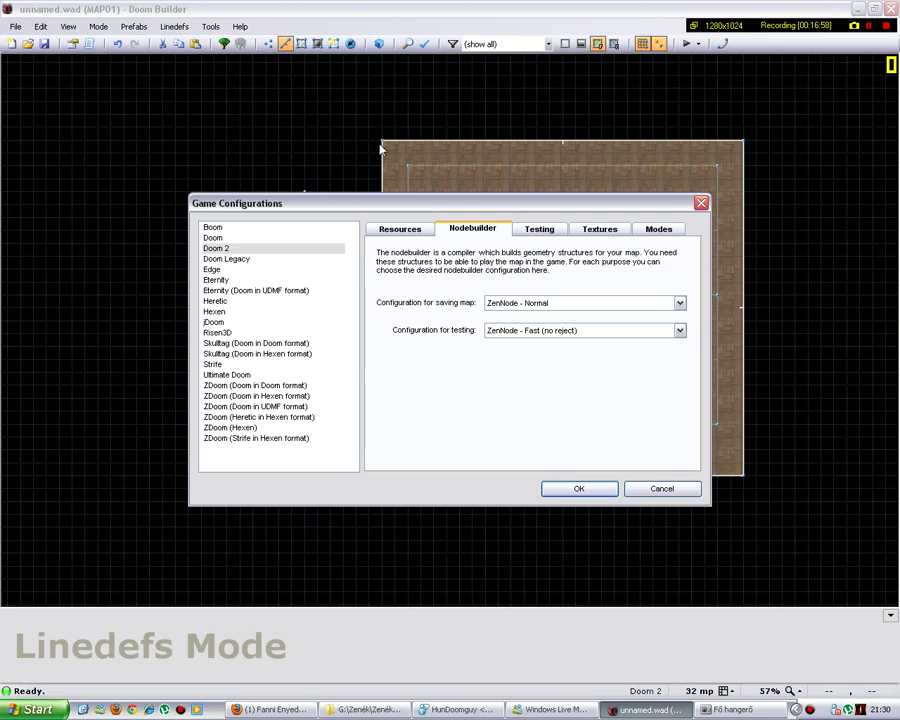
left_click(676, 304)
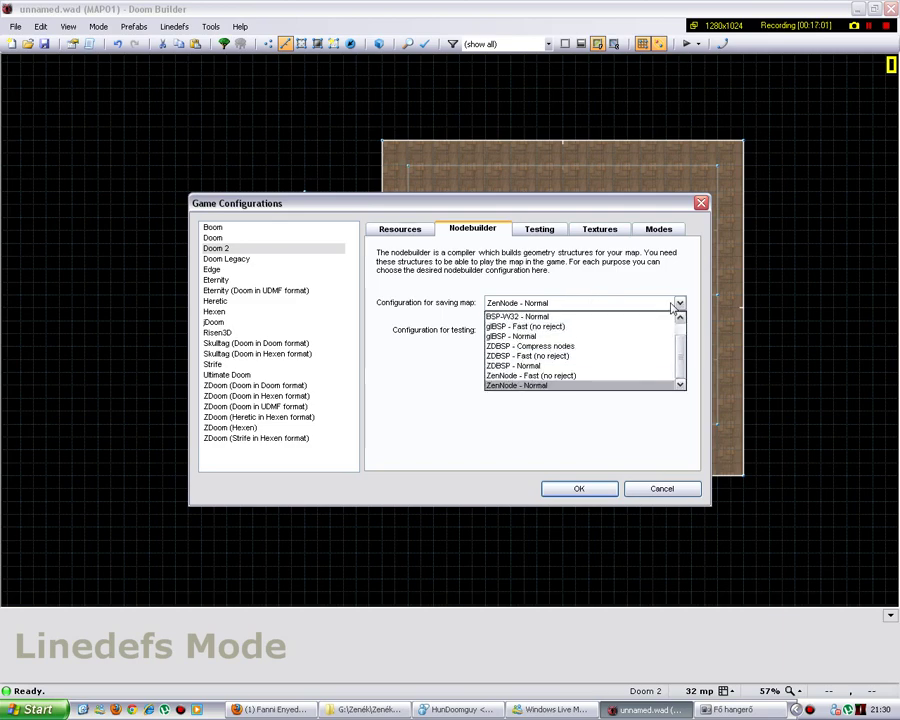
left_click(740, 305)
left_click(599, 230)
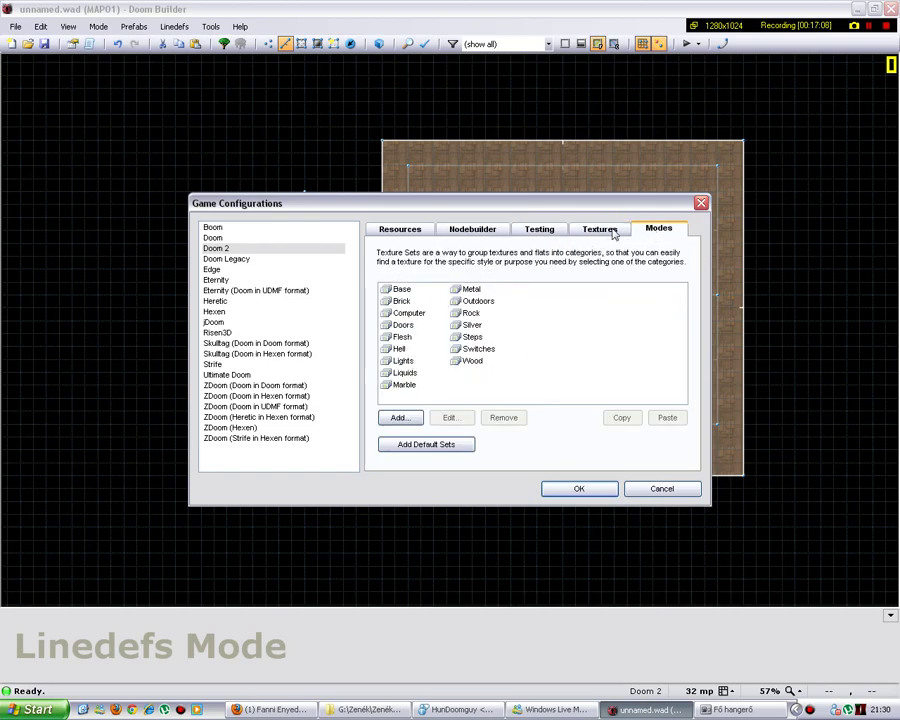
left_click(658, 230)
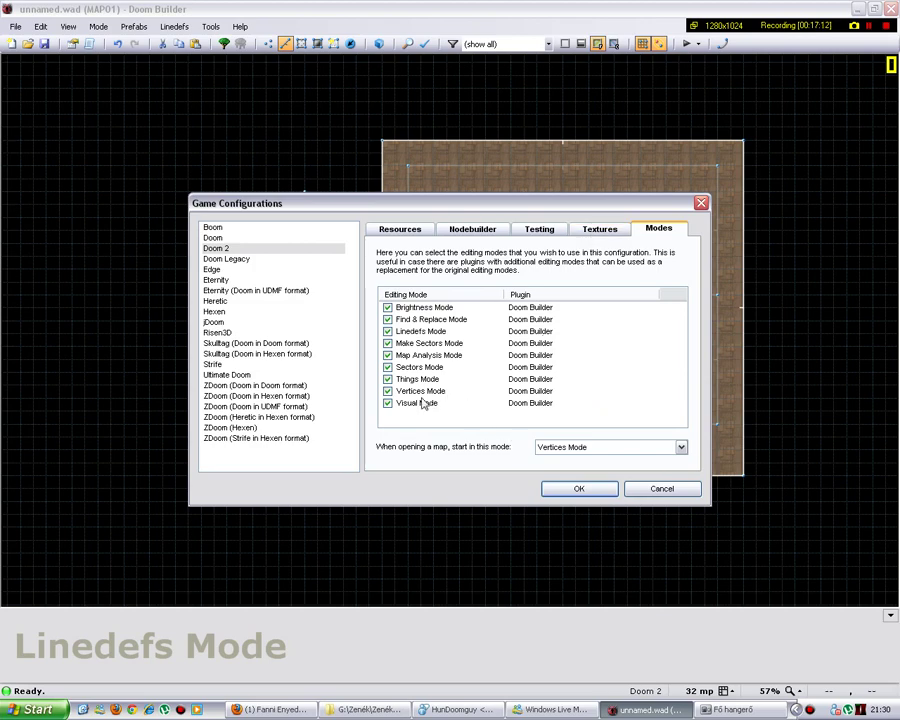
Browse for the Doom 2 configuration's test program in the Játékok folder on drive D and arrange its folders by name.
left_click(530, 231)
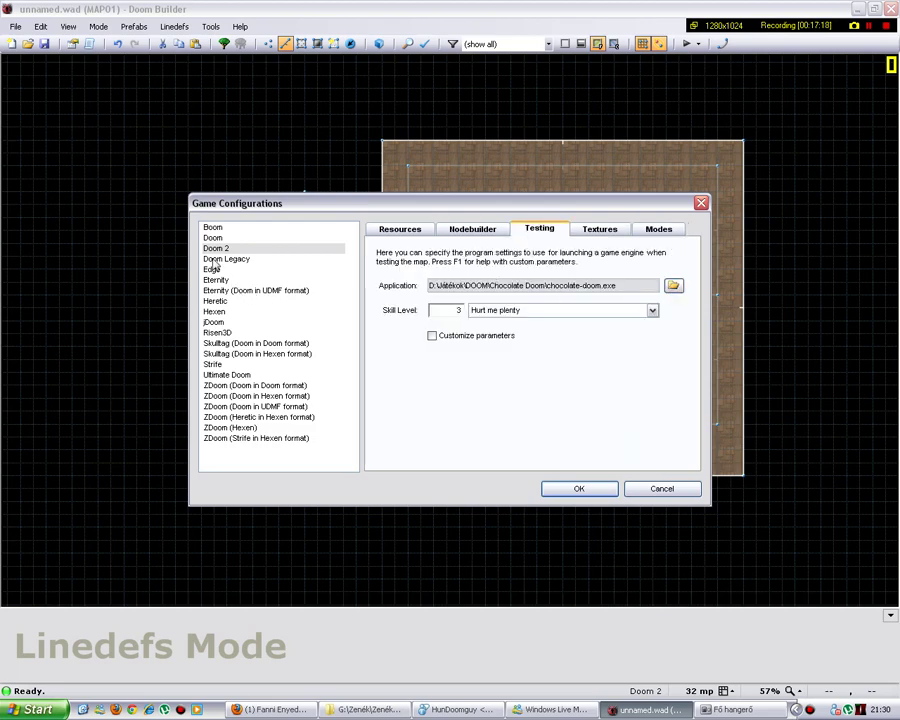
left_click(673, 287)
left_click(595, 413)
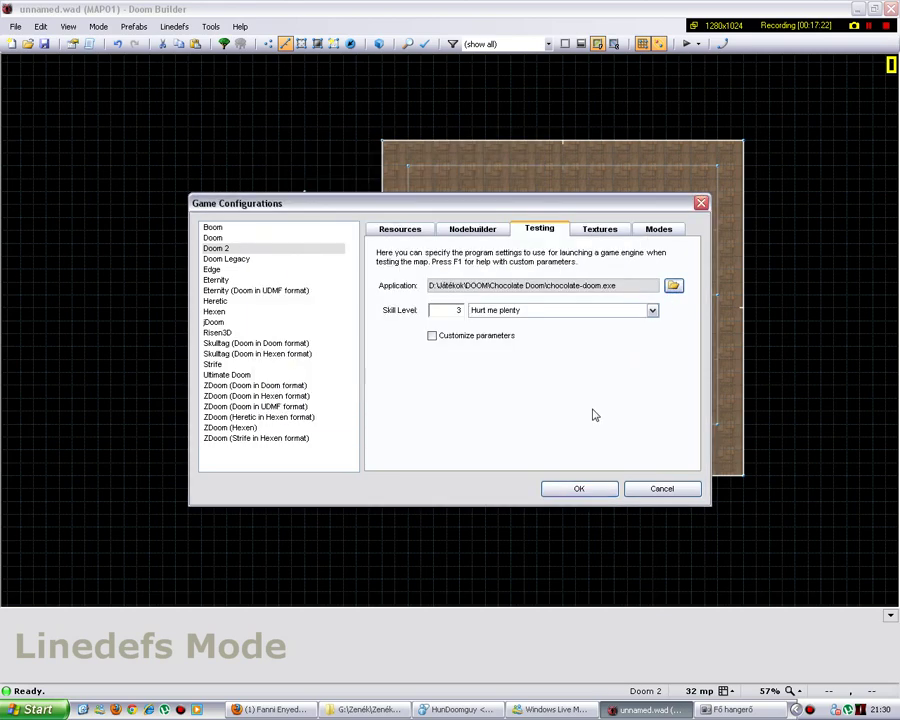
left_click(673, 287)
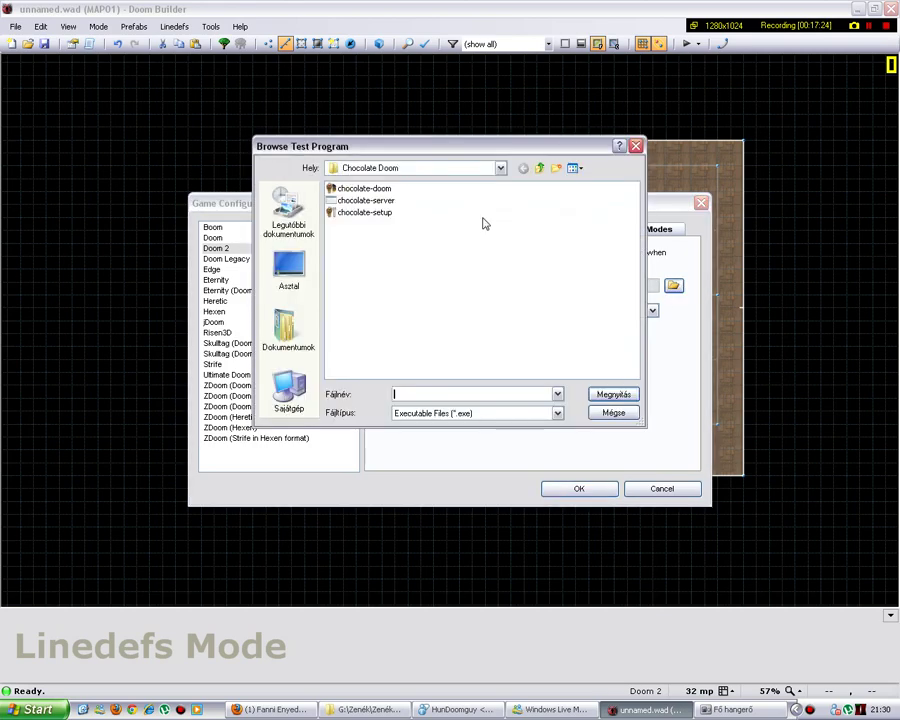
left_click(500, 168)
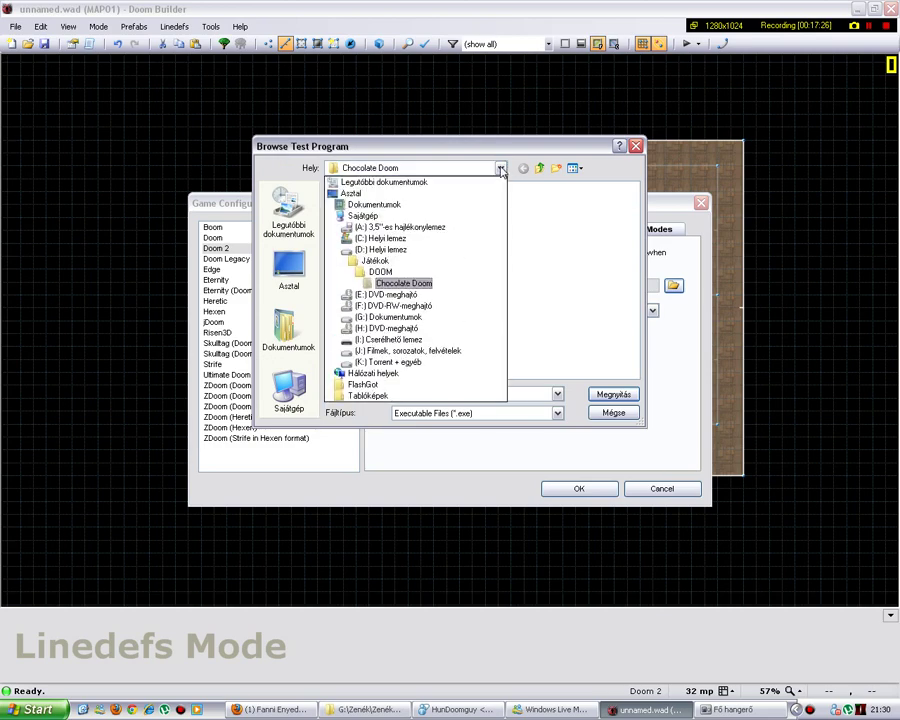
left_click(407, 262)
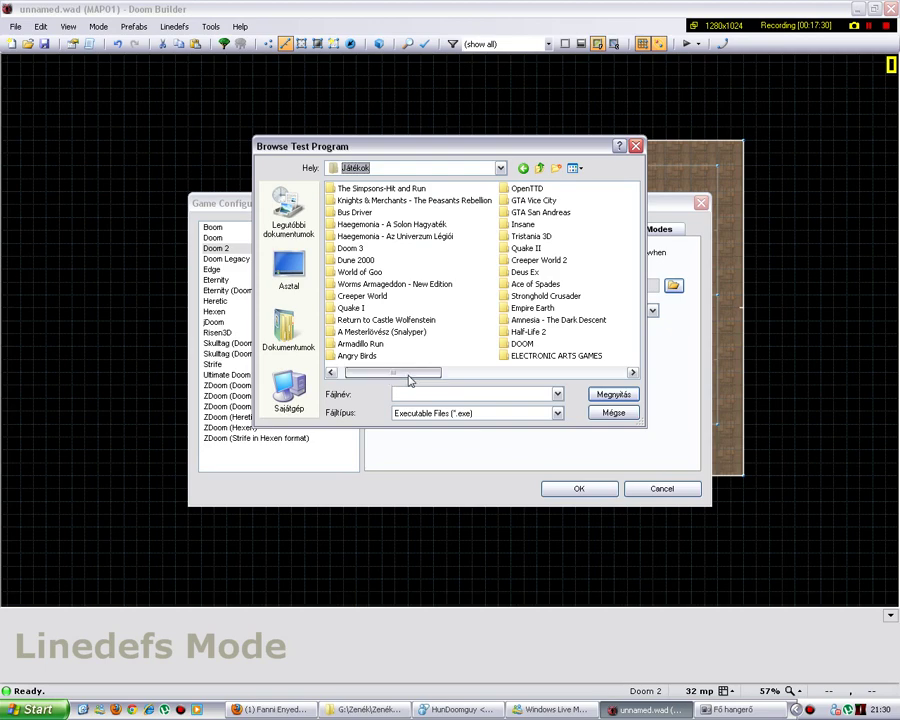
mouse_move(408, 376)
left_mouse_down()
mouse_move(538, 374)
mouse_move(410, 376)
left_mouse_up()
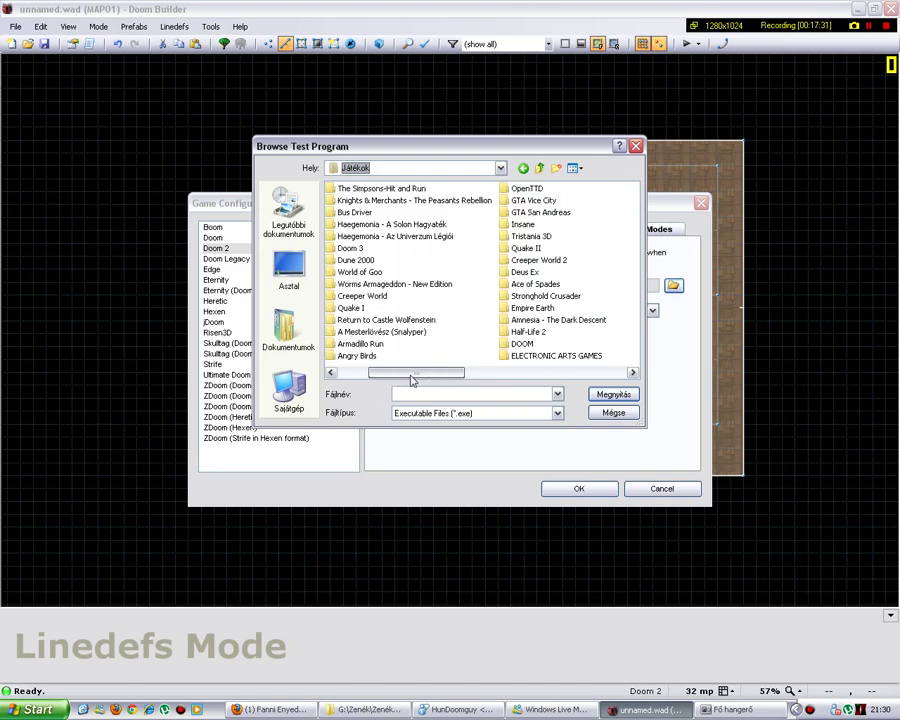
right_click(450, 251)
mouse_move(502, 270)
left_click(583, 271)
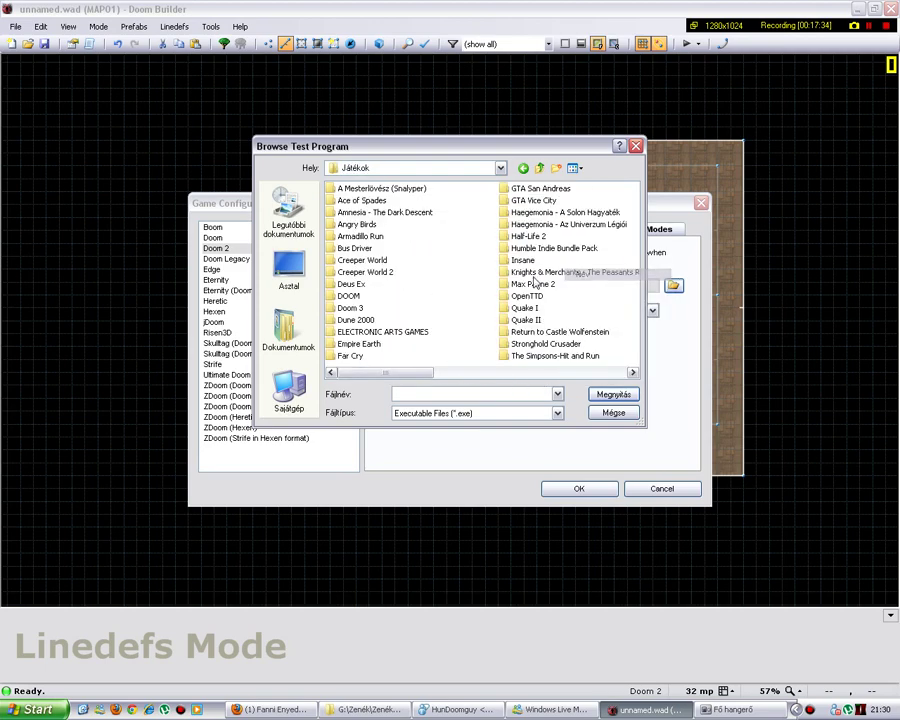
Choose chocolate-doom from the DOOM\Chocolate Doom folder as the program for testing the map.
double_click(348, 296)
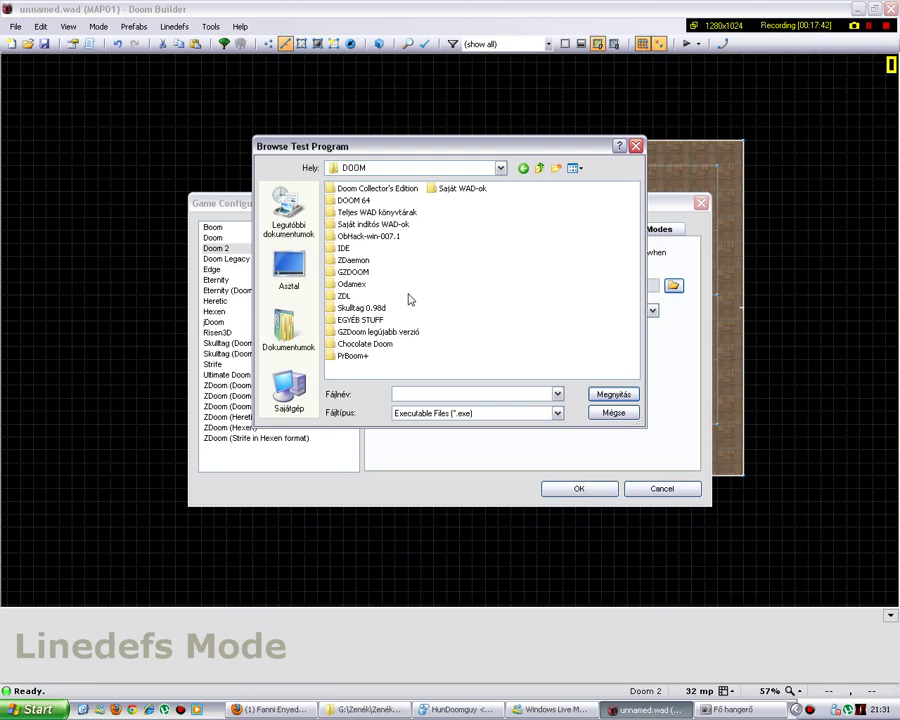
double_click(388, 342)
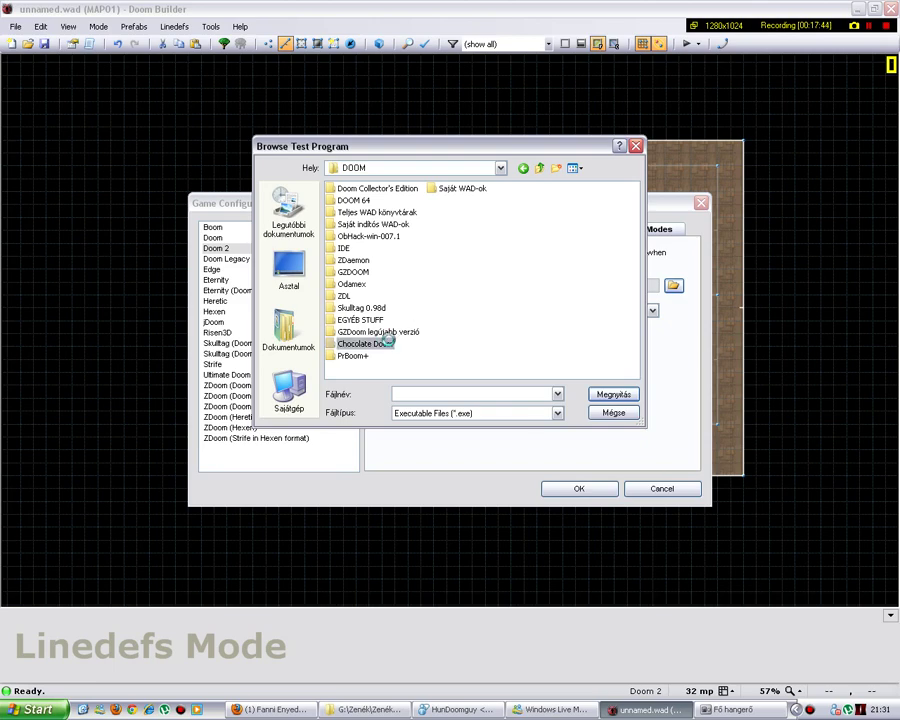
double_click(376, 191)
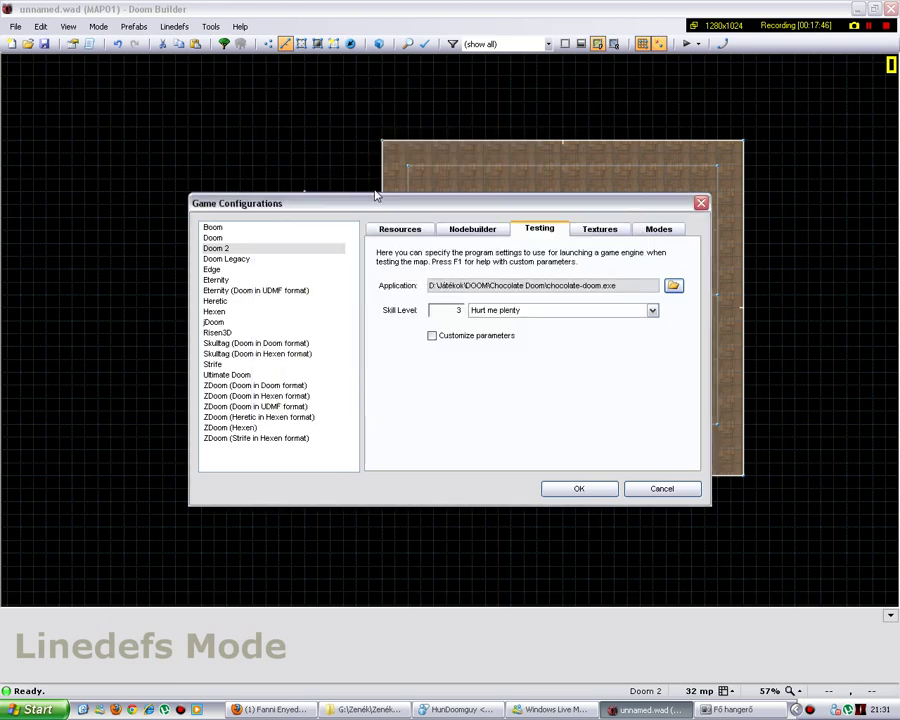
Select skill level 3, Hurt me plenty, for testing and accept the game configuration.
left_click(651, 311)
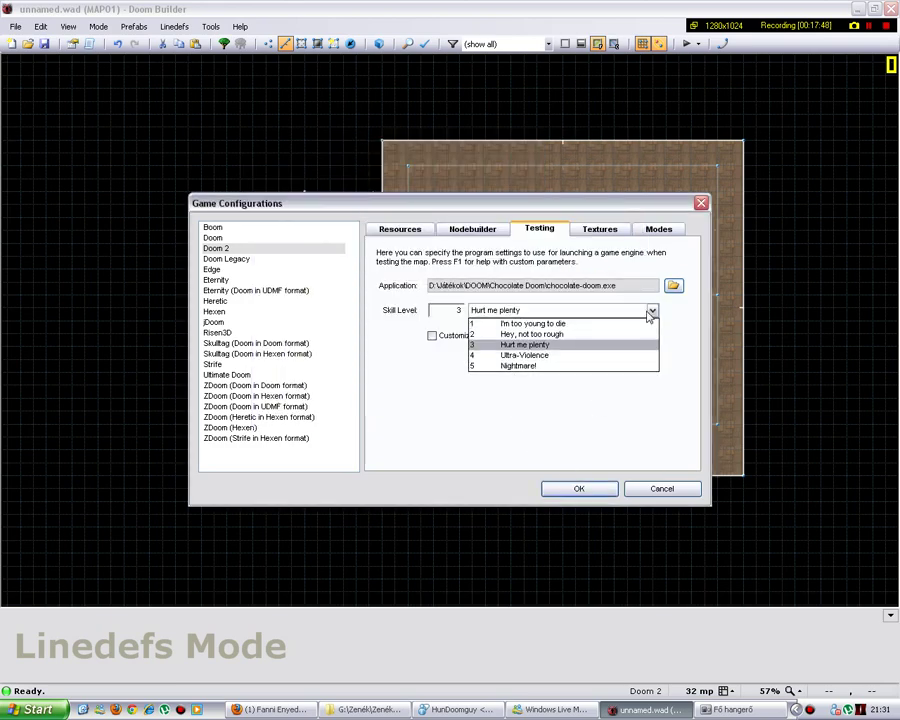
left_click(594, 345)
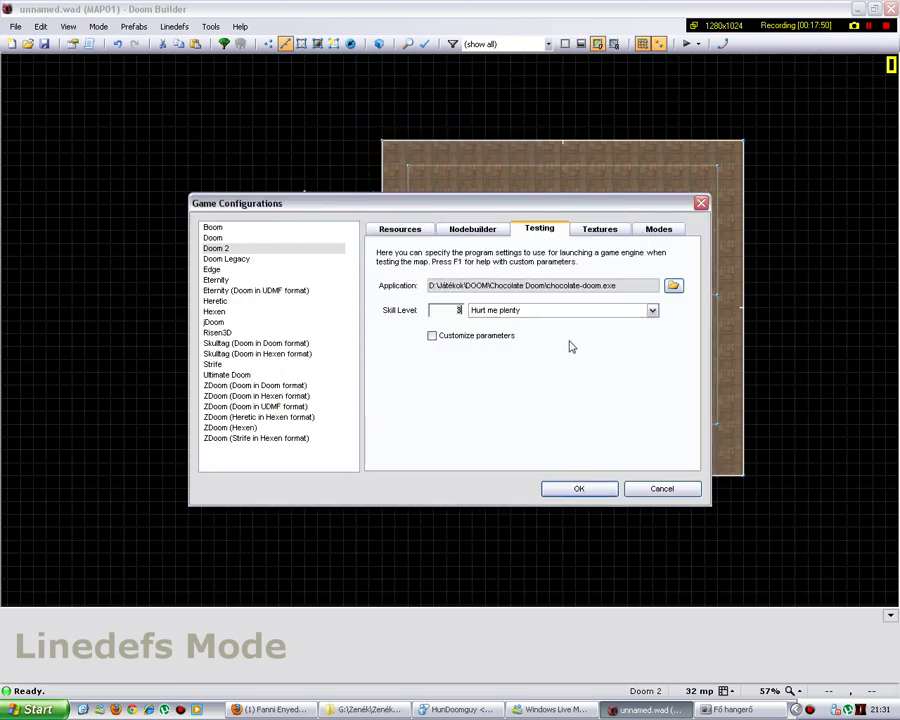
left_click(567, 490)
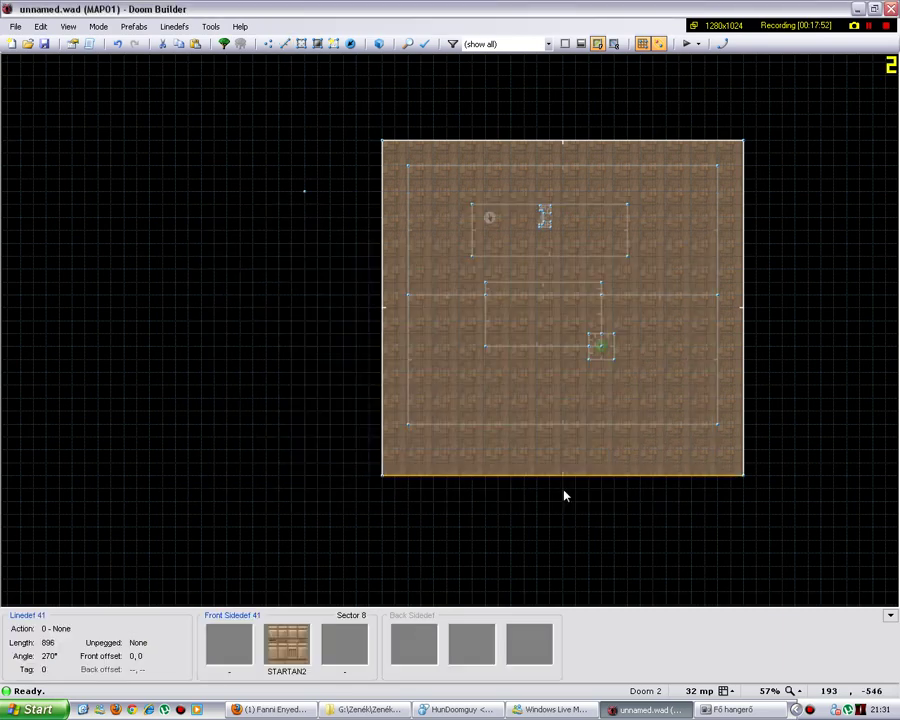
Launch the map test in Chocolate Doom and turn around to examine the room from the player start.
left_click(686, 44)
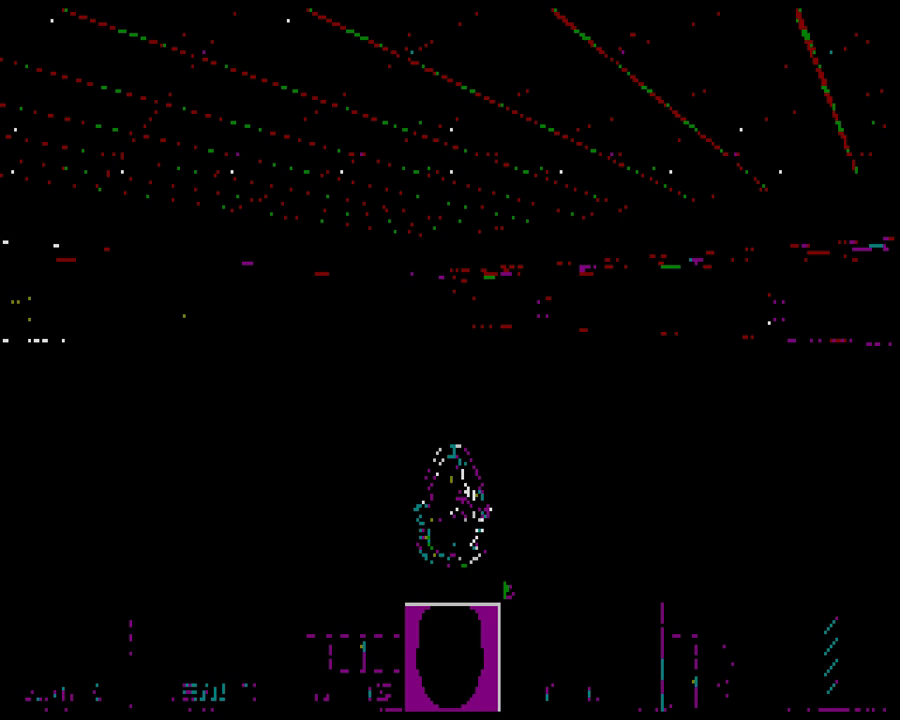
key("Right")
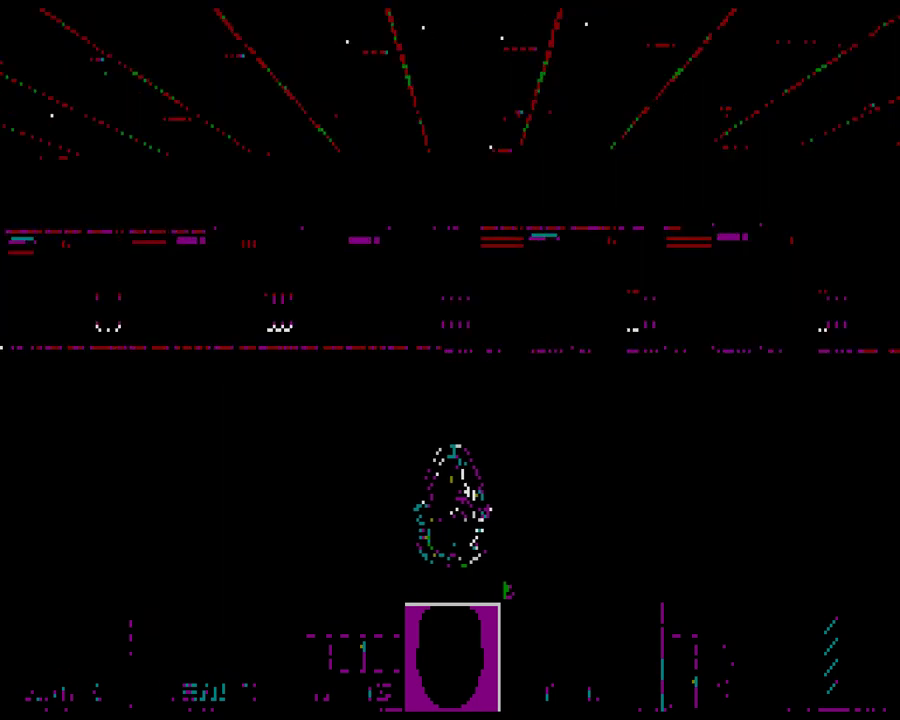
key("Right")
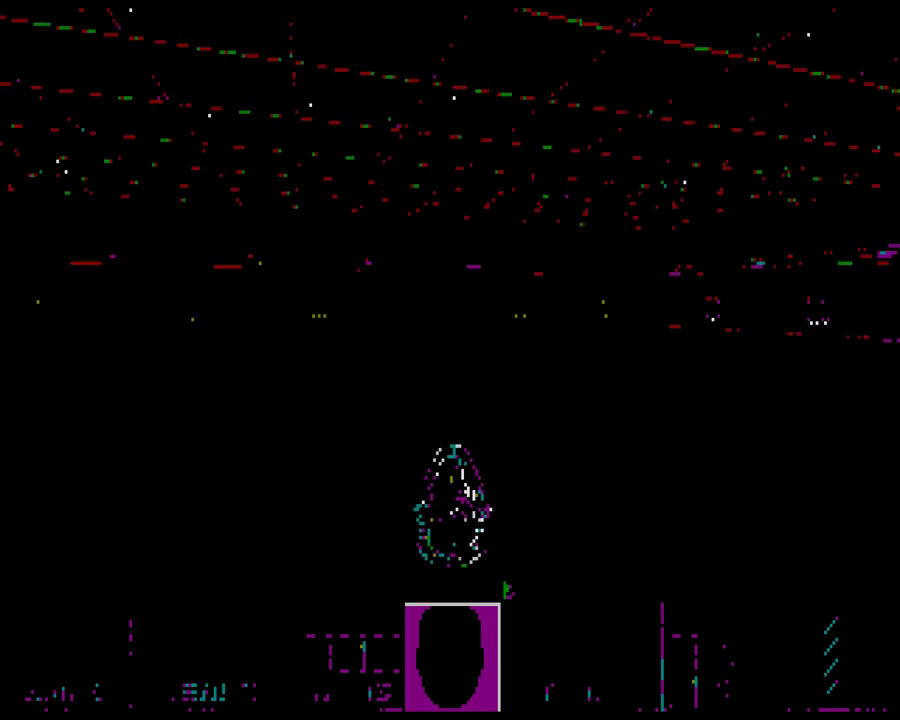
key("Right")
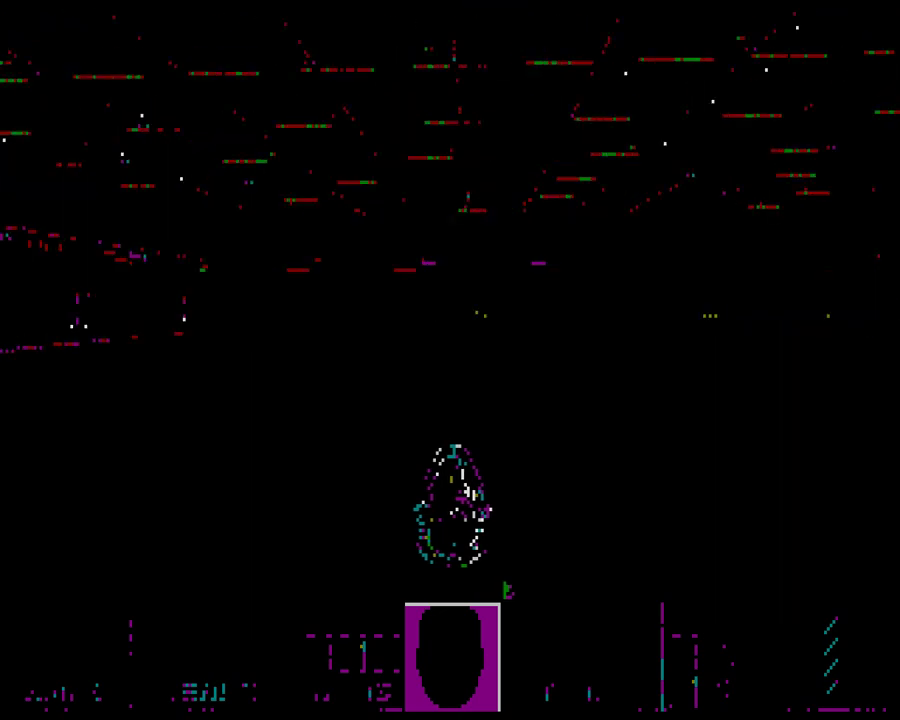
key("Right")
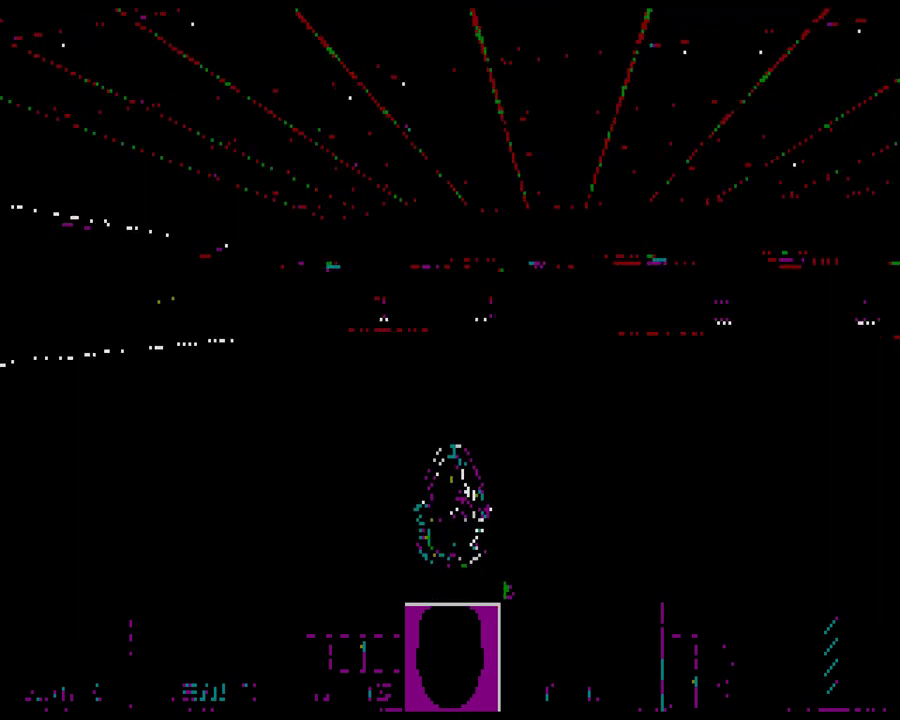
key("Right")
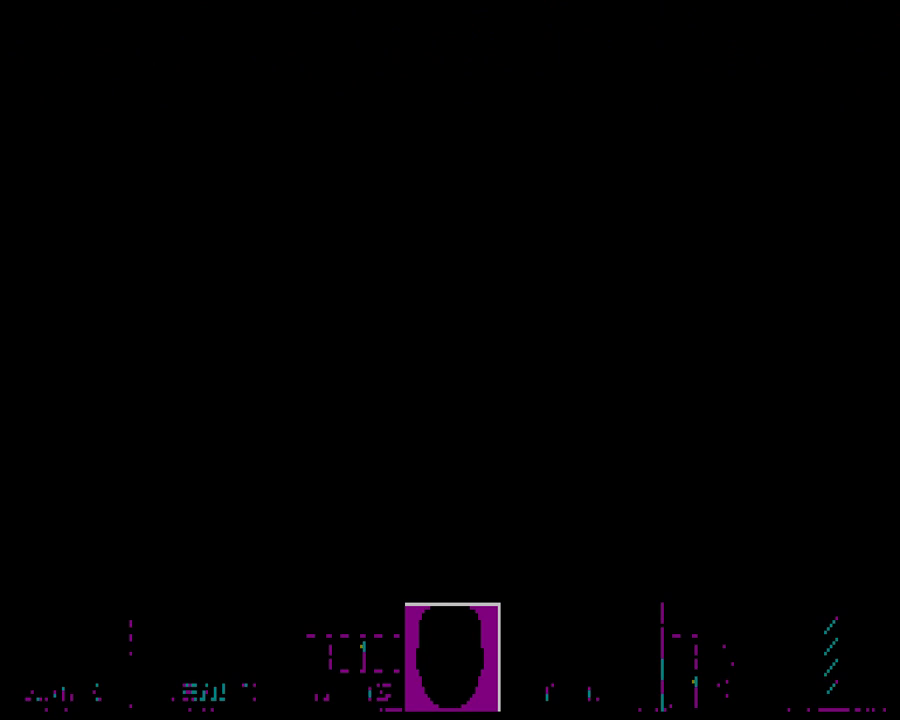
key("Right")
key("Right")
key("Right")
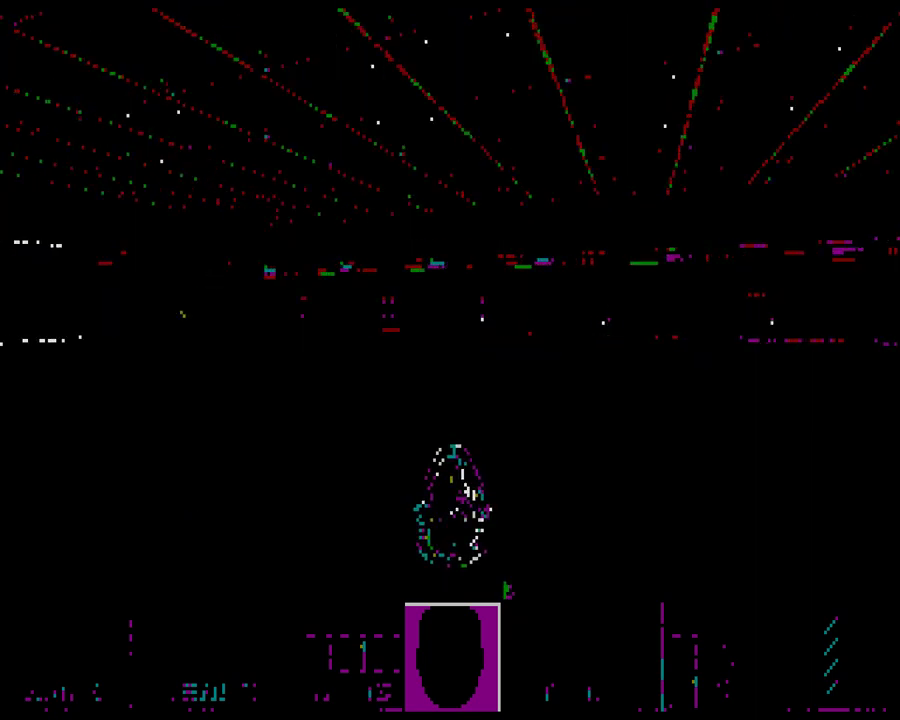
Quit the test game and close its exit screen to return to the map editor.
key("F10")
key("y")
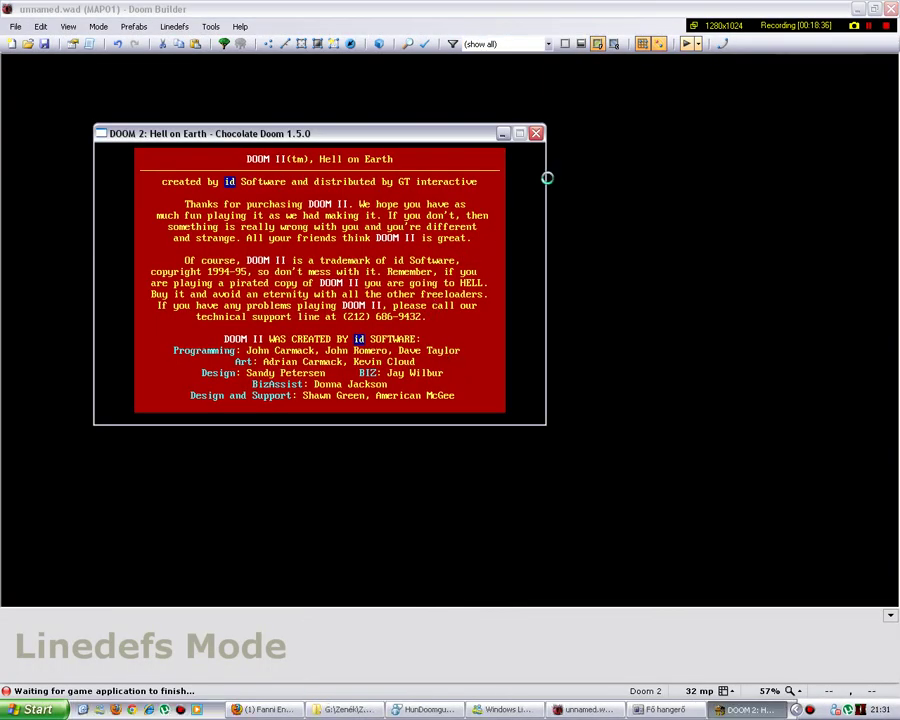
left_click(536, 133)
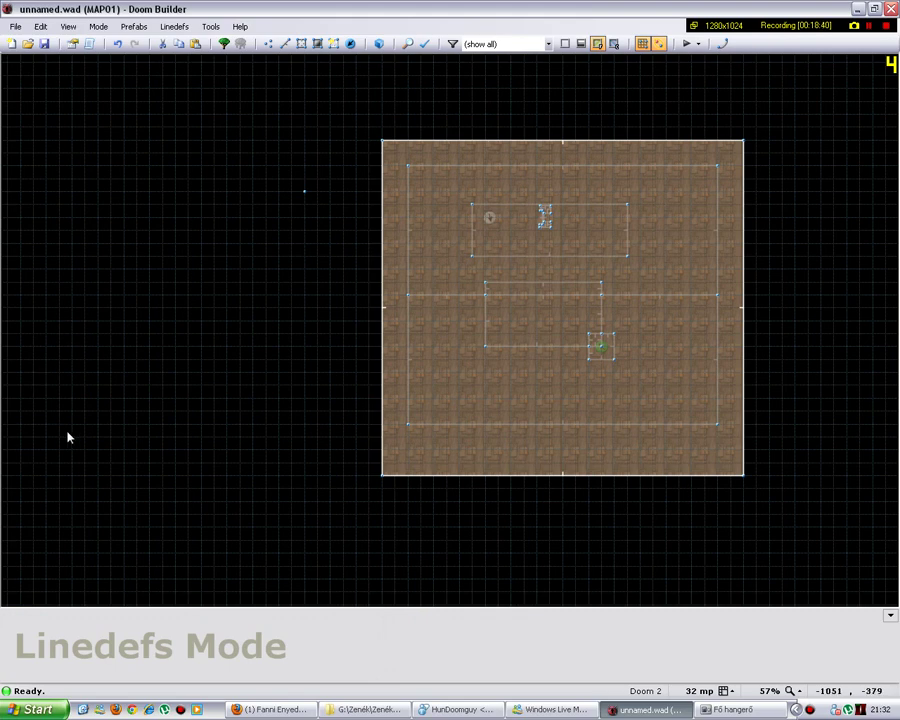
Review the Player 1 start's properties in Things Mode, including its skill and multiplayer settings, without changing them.
scroll(82, 418, "down", 3)
scroll(128, 428, "up", 1)
scroll(128, 428, "up", 1)
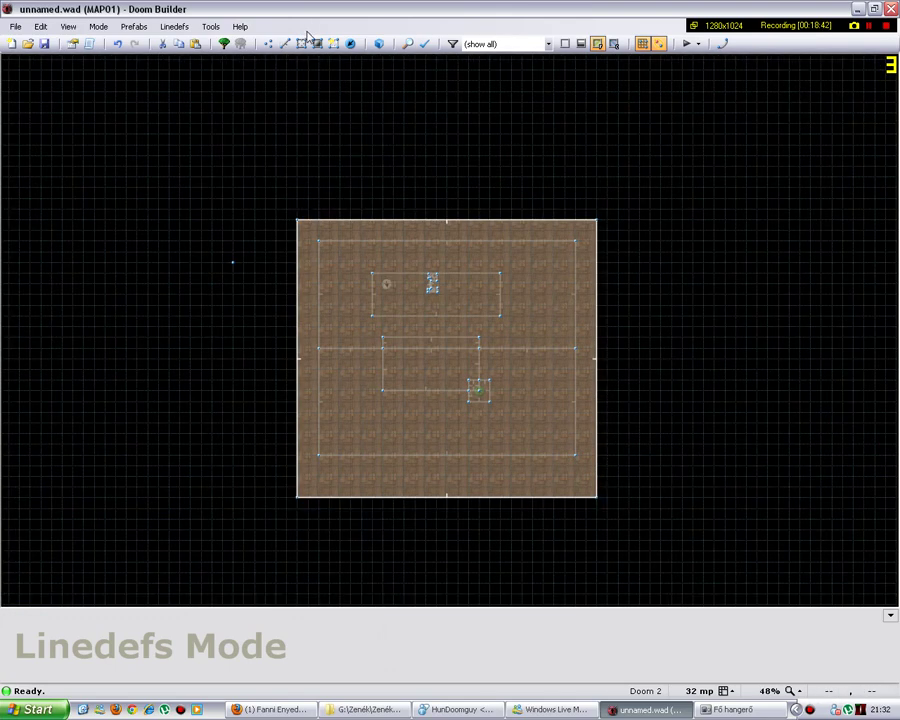
left_click(301, 44)
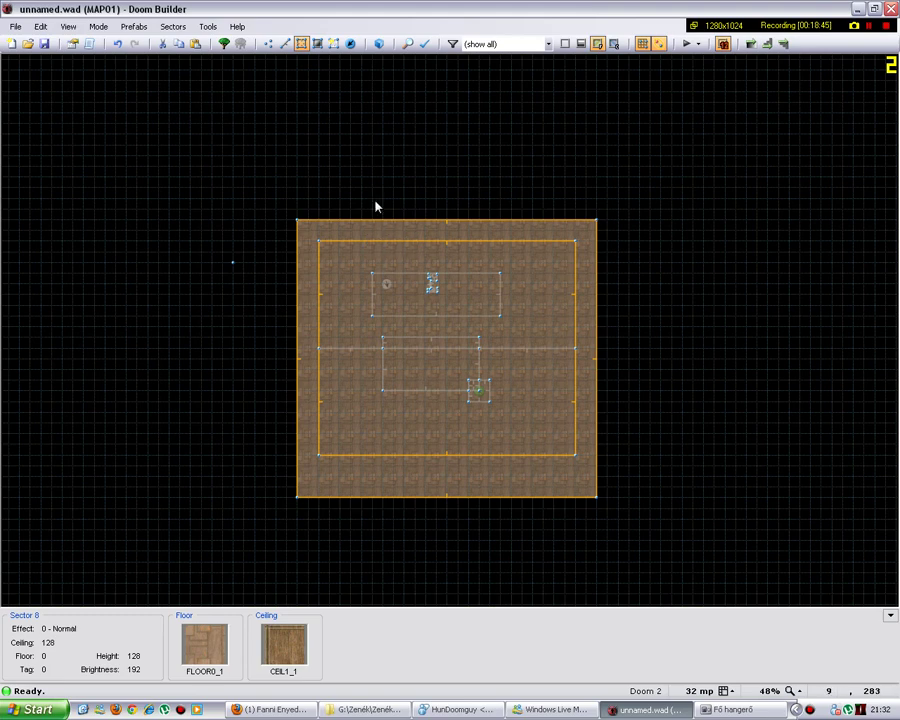
key("t")
scroll(491, 447, "up", 3)
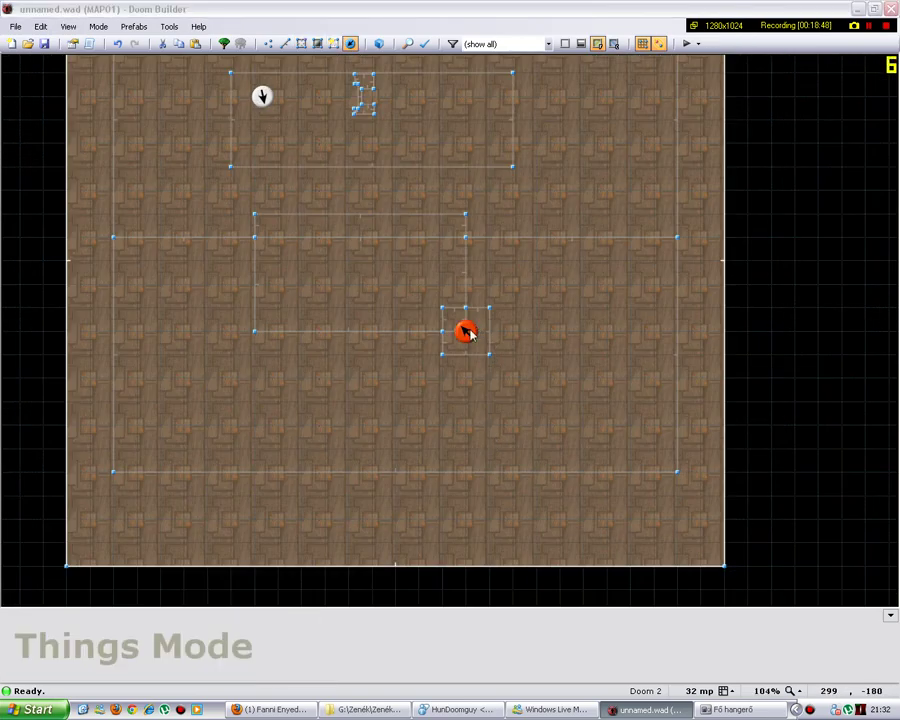
right_click(466, 330)
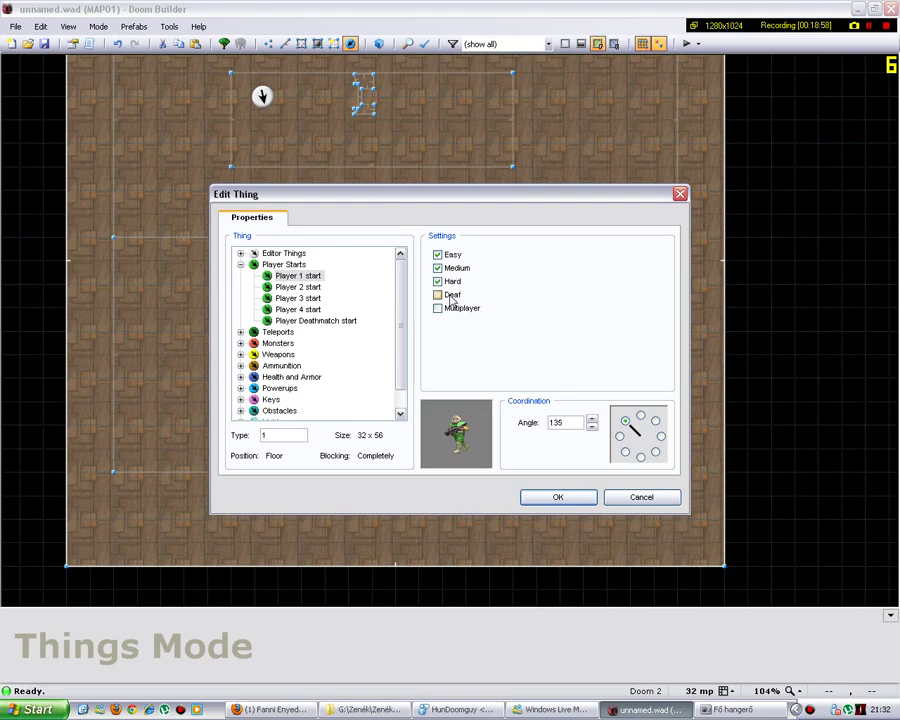
left_click(640, 494)
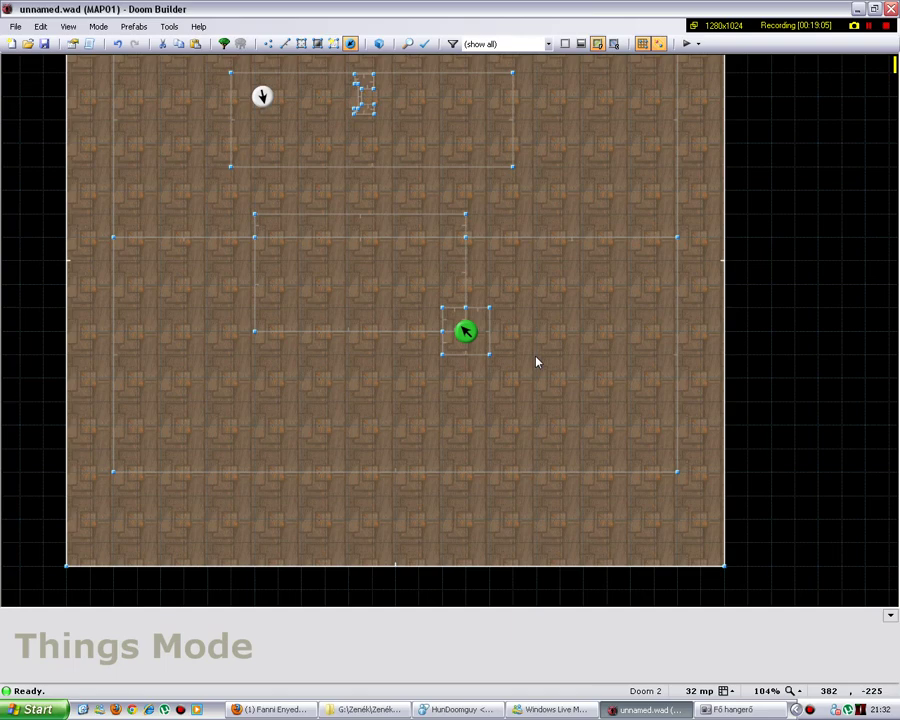
Switch to Sectors Mode and review the floor, ceiling, effect and tag properties of the outer border sector.
scroll(355, 269, "down", 2)
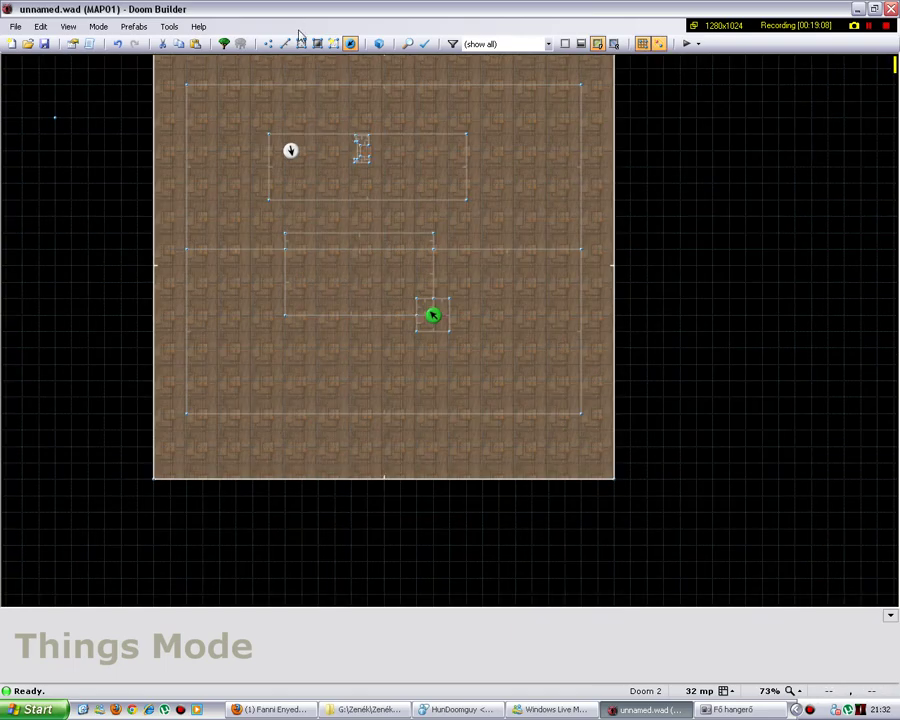
left_click(301, 43)
scroll(449, 337, "down", 2)
scroll(449, 337, "up", 4)
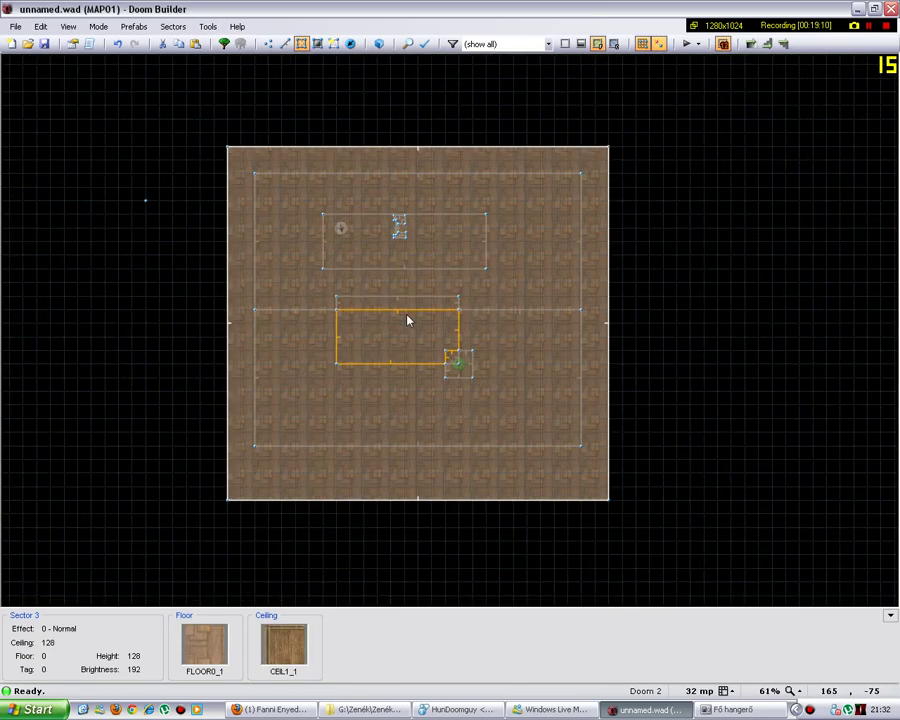
scroll(499, 350, "down", 1)
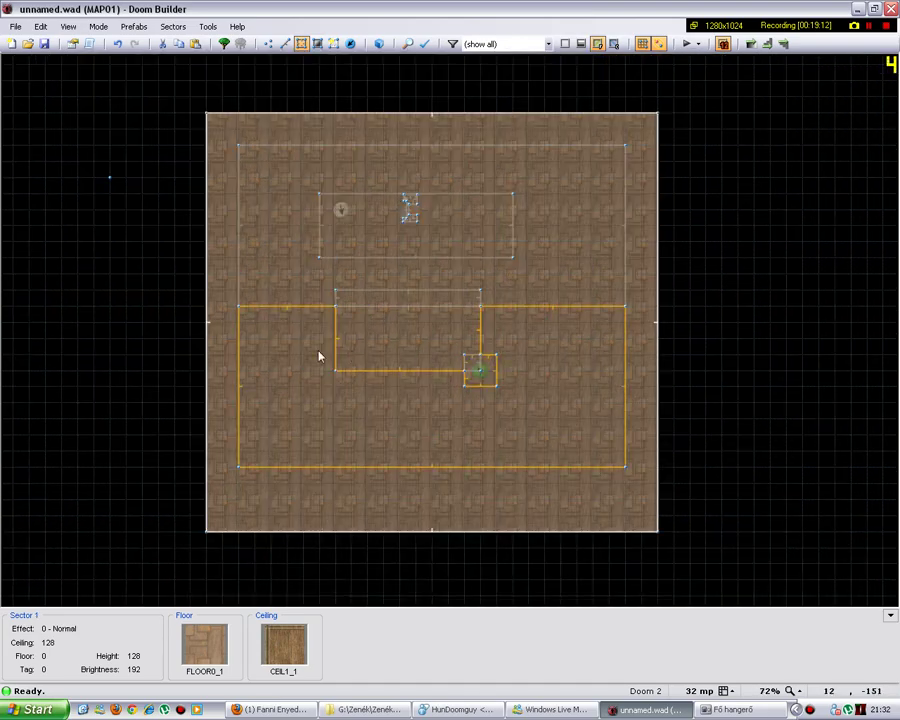
right_click(215, 342)
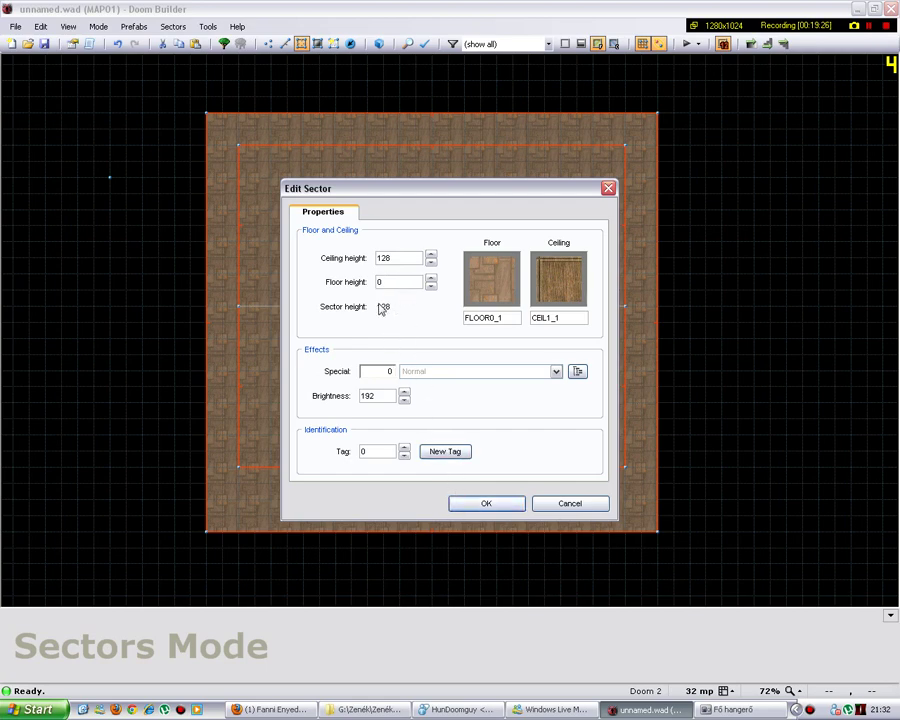
left_click(459, 504)
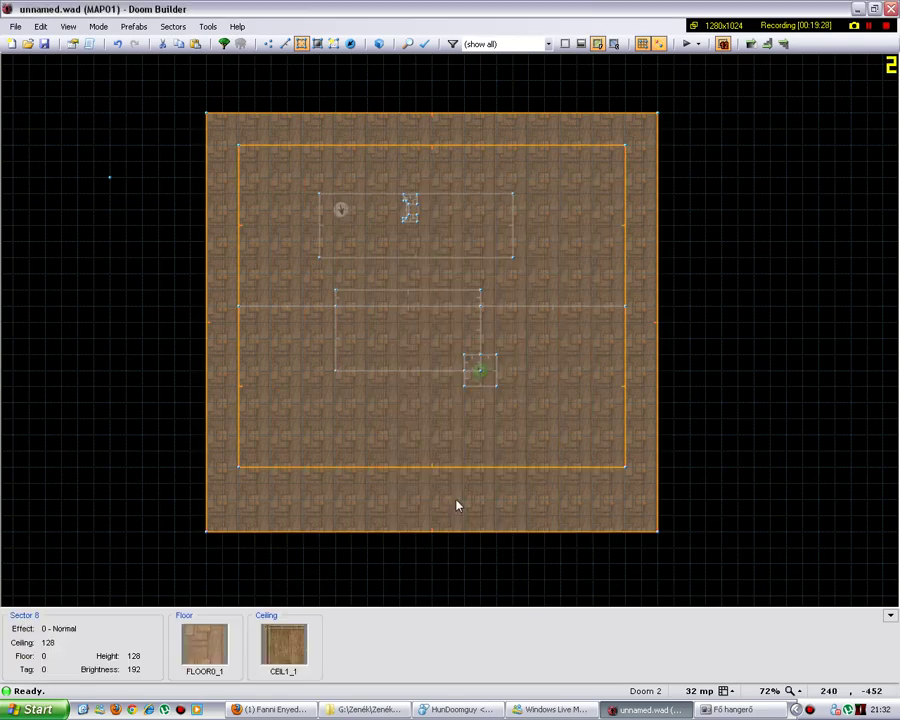
Enter Visual Mode, approach the outer border sector and lower its floor height to -16.
left_click(379, 44)
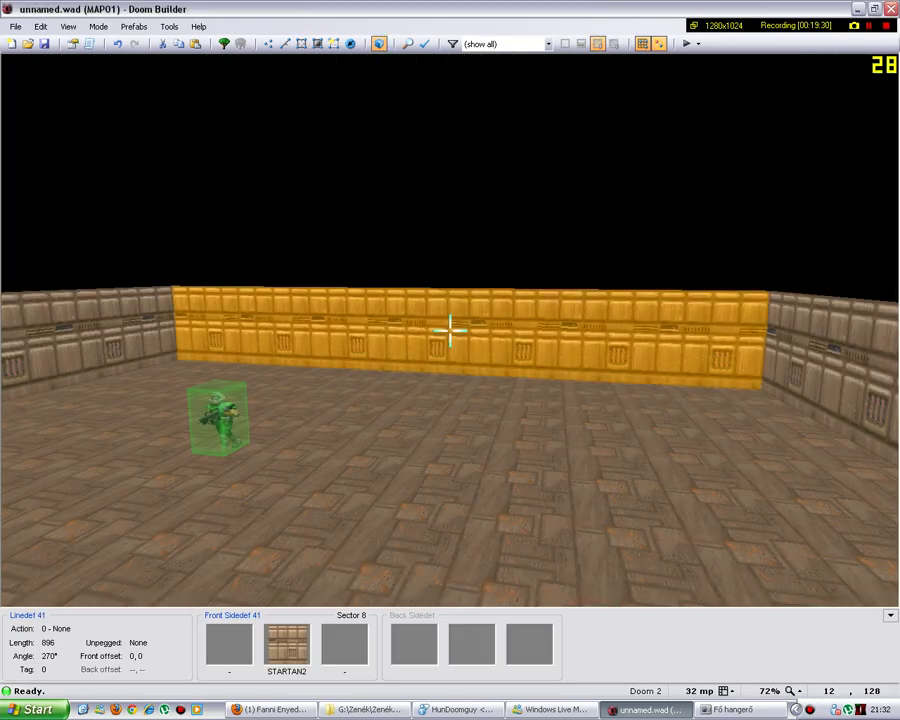
key("w")
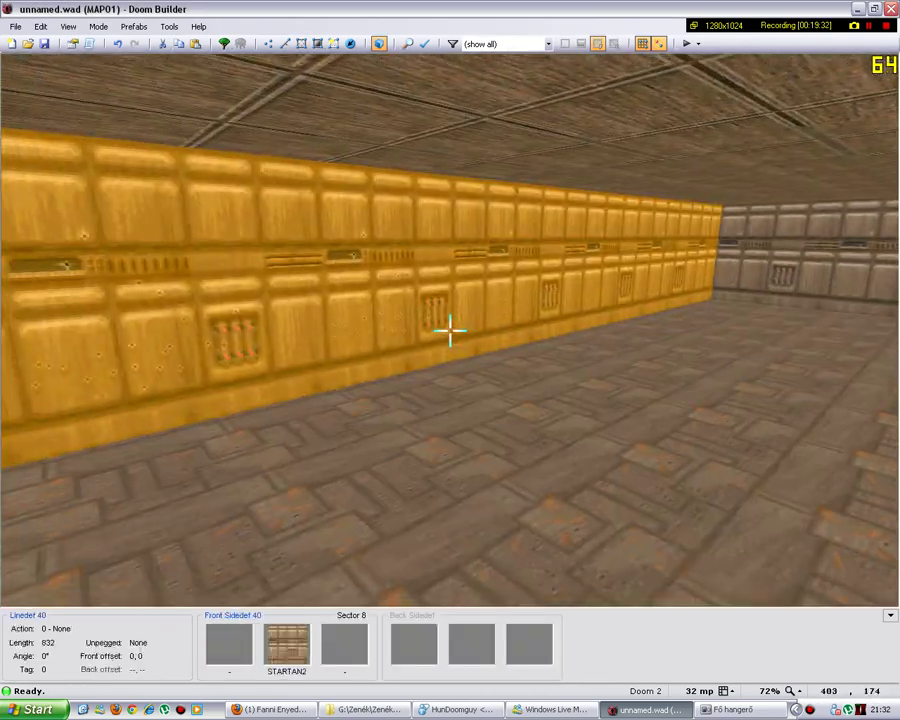
scroll(450, 330, "down", 3)
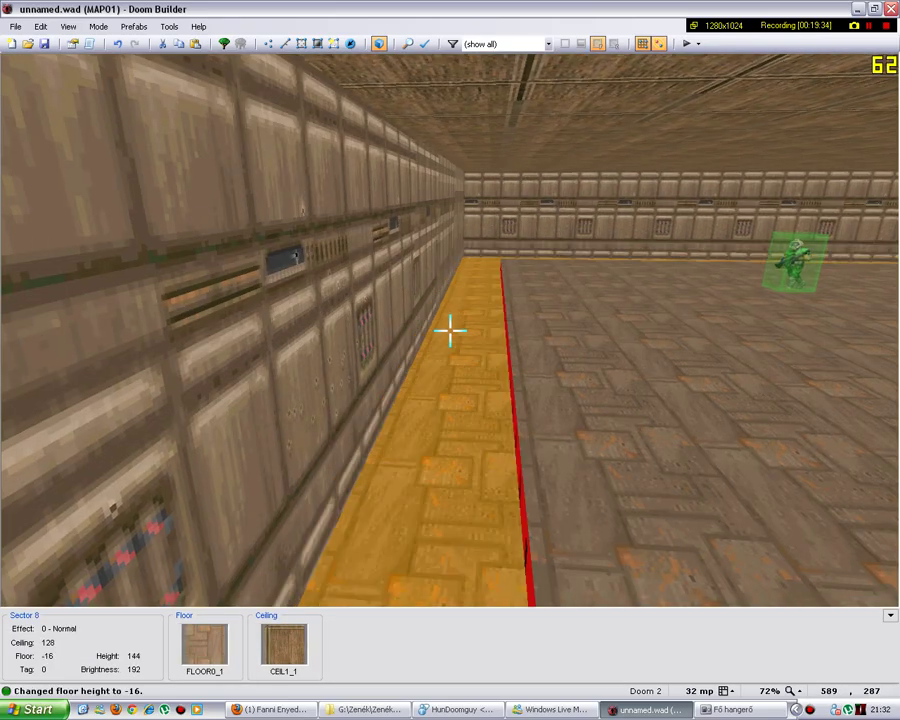
Raise the outer border sector's floor height to 0.
scroll(450, 330, "up", 3)
key("w")
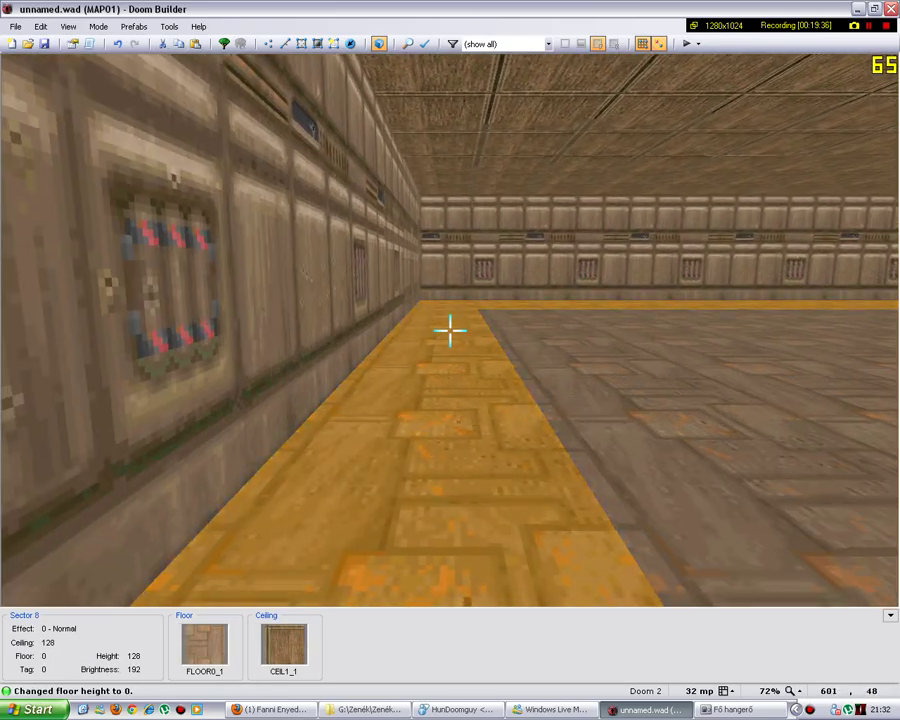
key("w")
key("w")
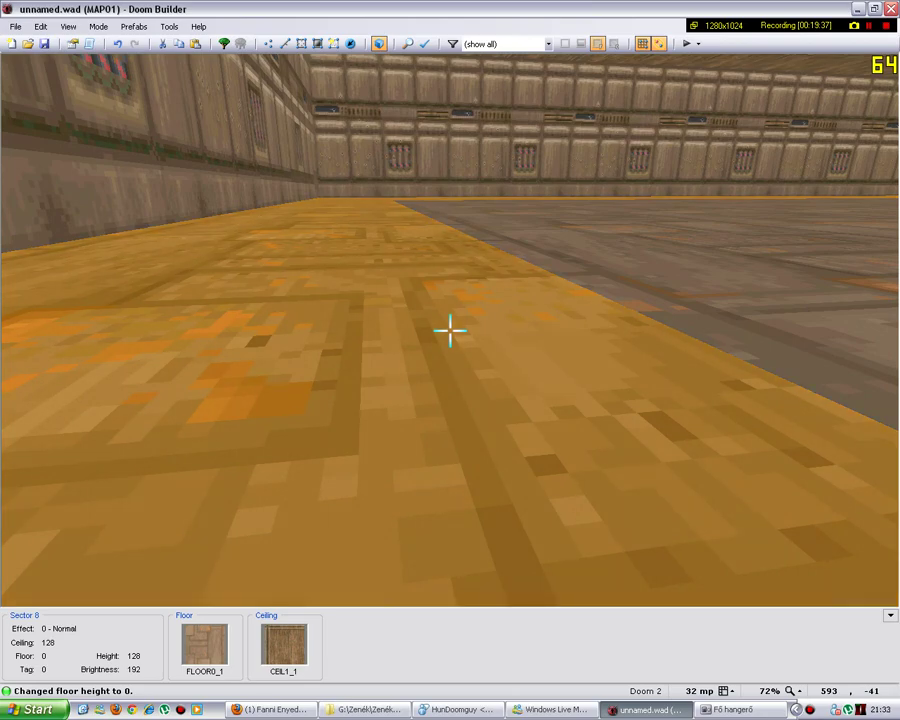
Try fine one-unit adjustments of the outer border sector's floor height in both directions, ending at 0.
scroll(450, 330, "down", 3, "shift")
scroll(450, 330, "up", 4, "shift")
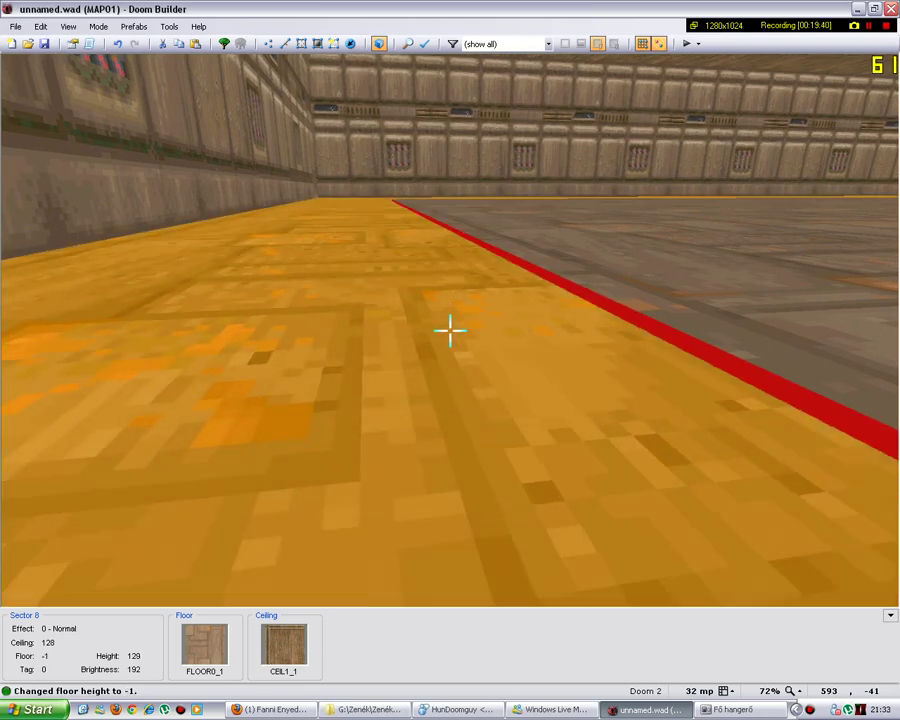
scroll(450, 330, "down", 3, "shift")
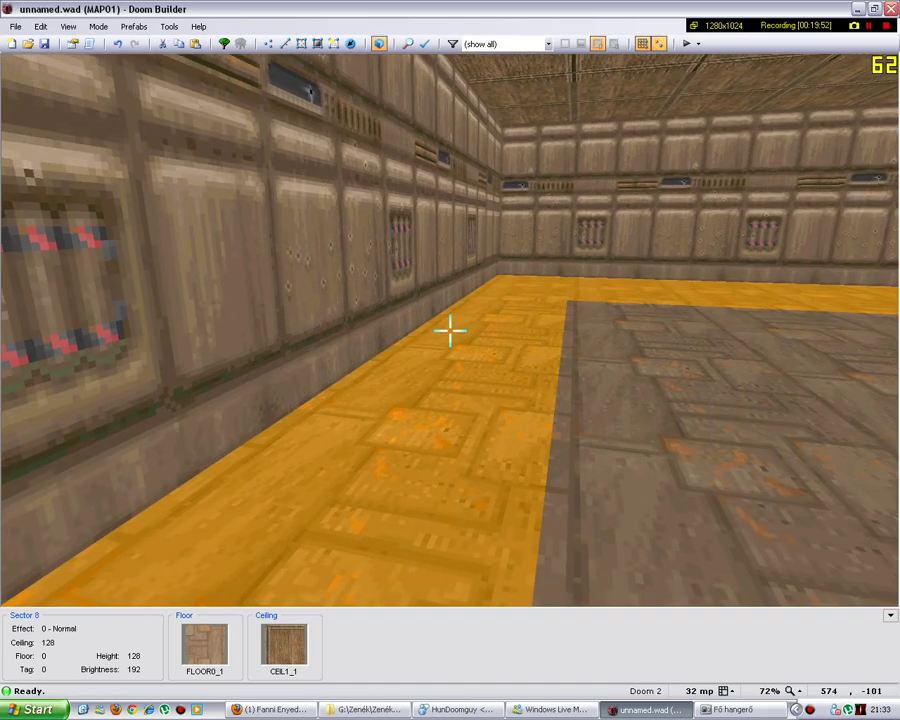
Lower the outer border sector's floor height to -8 and raise its ceiling height to 136.
key("w")
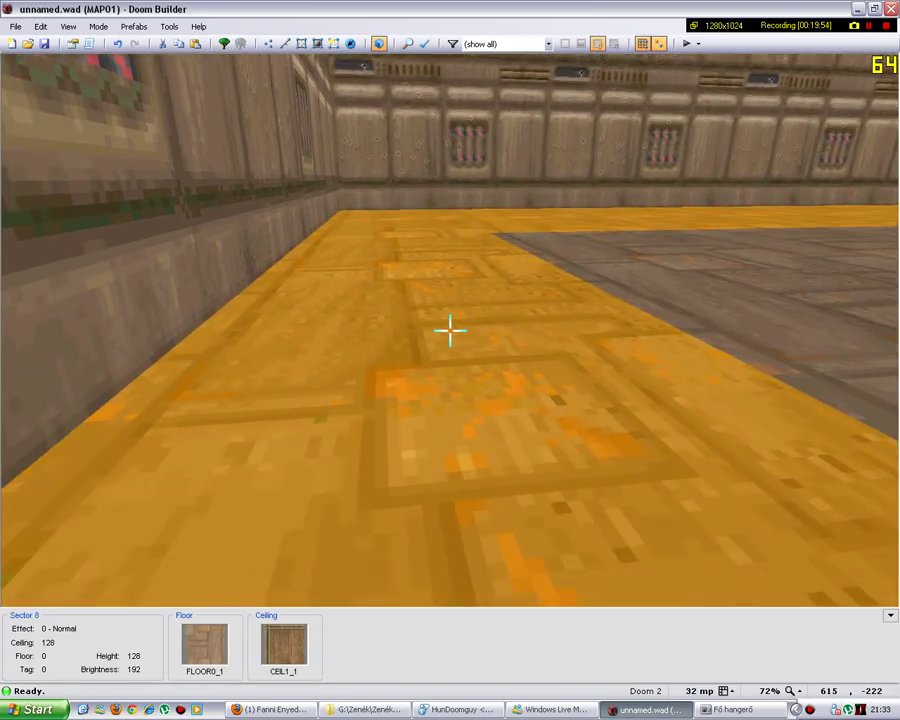
scroll(450, 330, "down", 1)
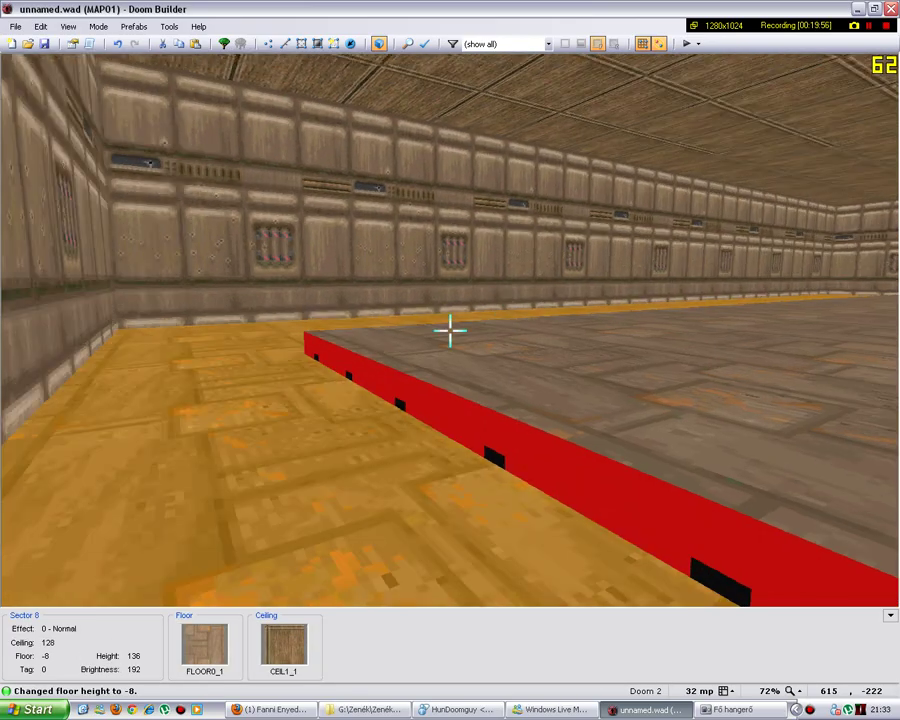
key("w")
key("w")
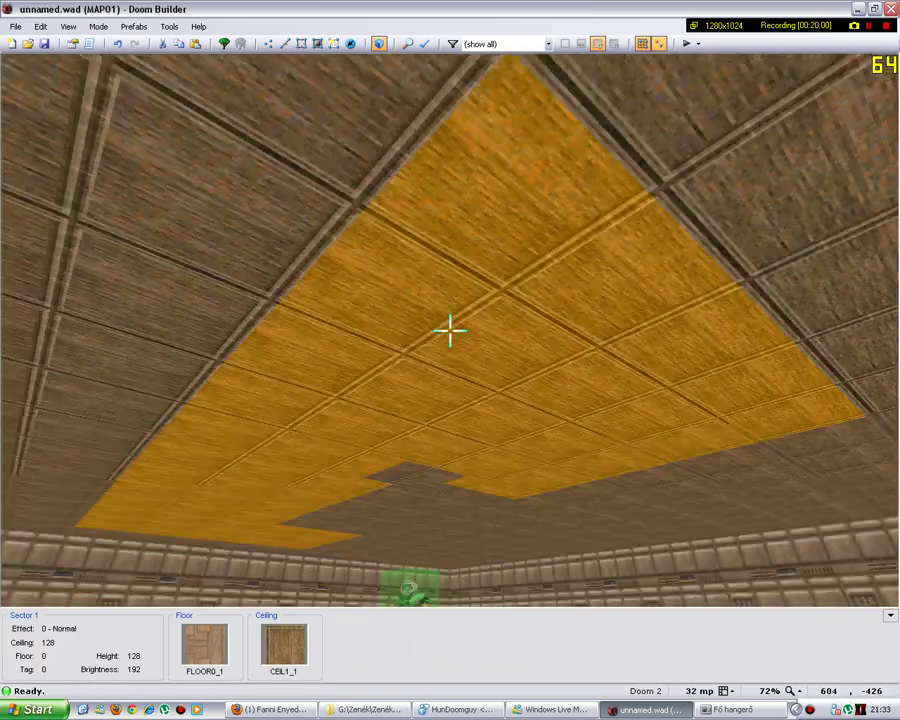
scroll(450, 330, "up", 1)
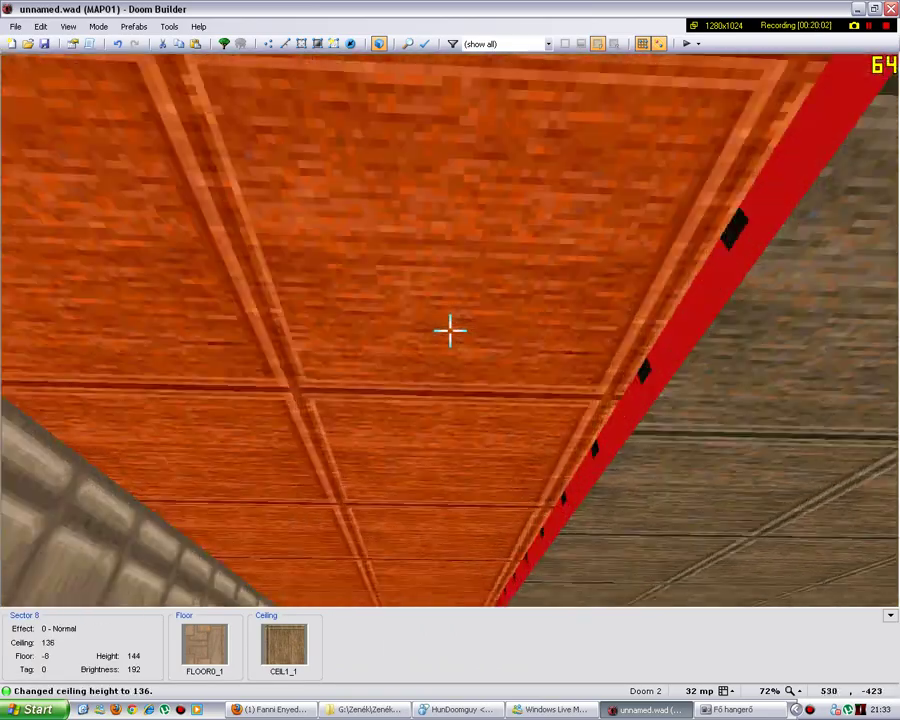
key("w")
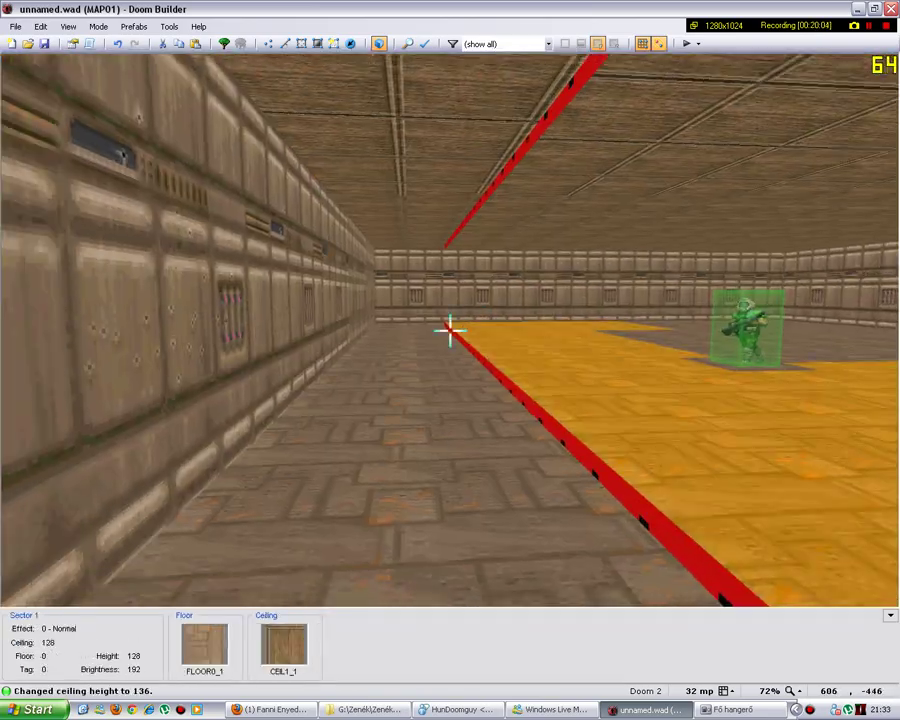
Return to Sectors Mode, open the outer border sector's properties and look at the available floor flats without changing the texture.
key("Escape")
right_click(292, 131)
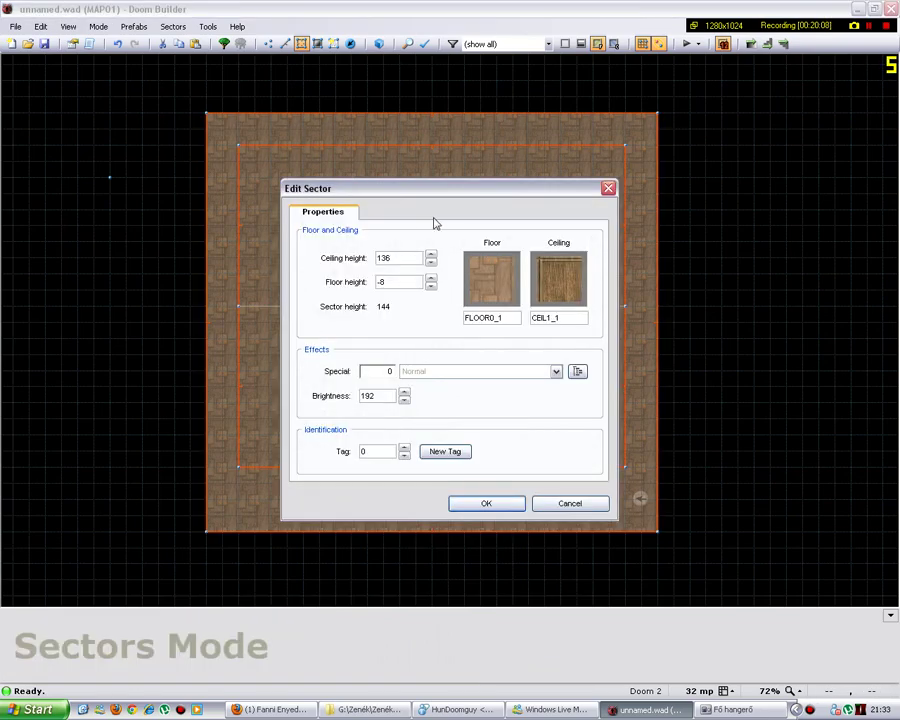
left_click(489, 277)
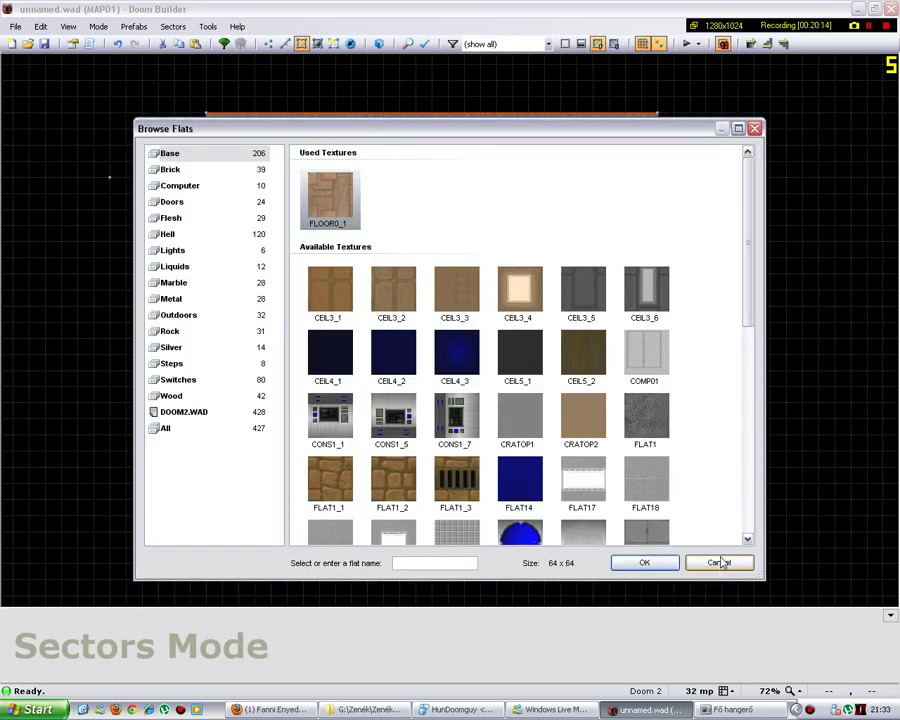
left_click(720, 563)
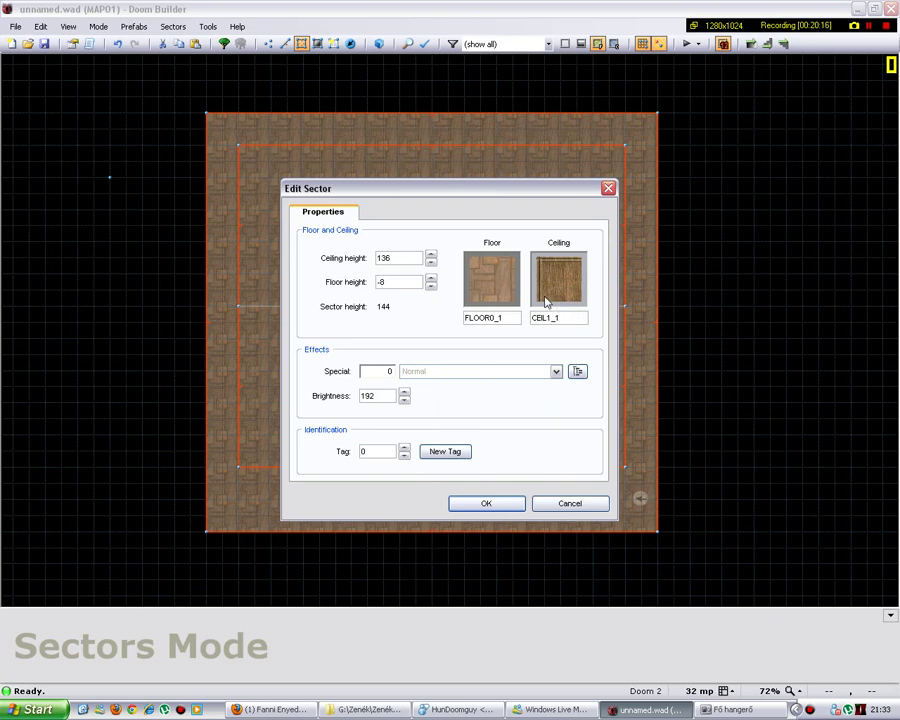
Browse the floor flats by category, examining the DOOM2.WAD, Base, Steps, Hell and Metal sets.
left_click(508, 291)
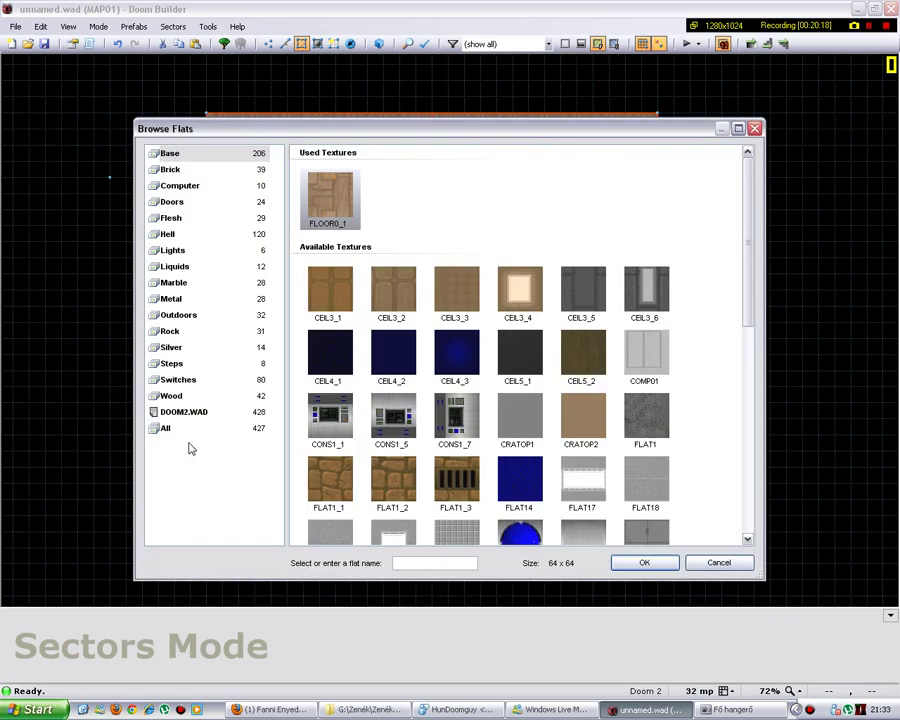
left_click(178, 414)
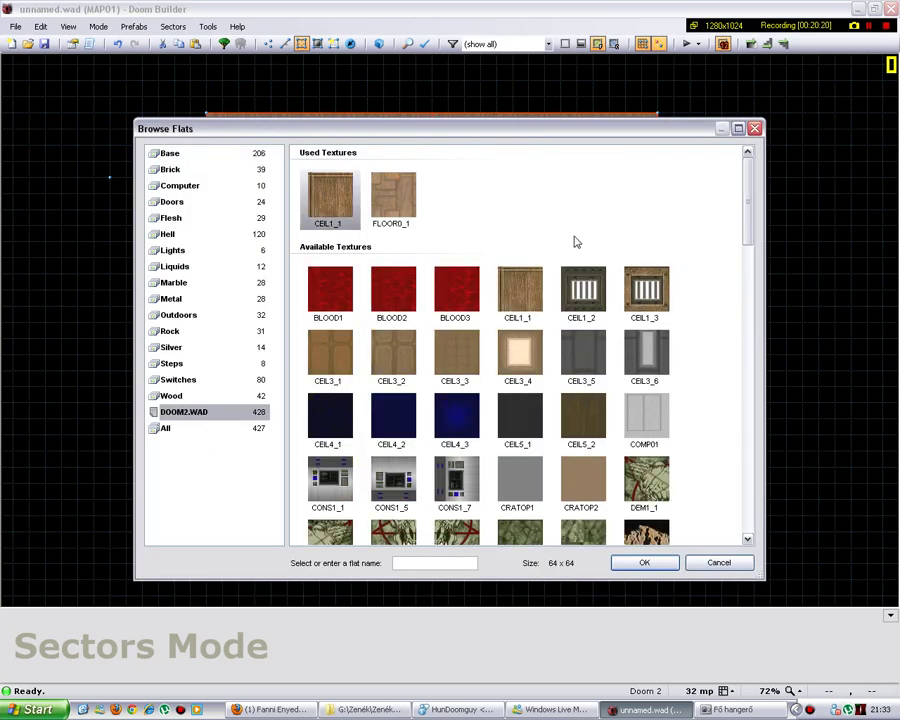
left_click(170, 153)
left_click_drag(752, 215, 713, 438)
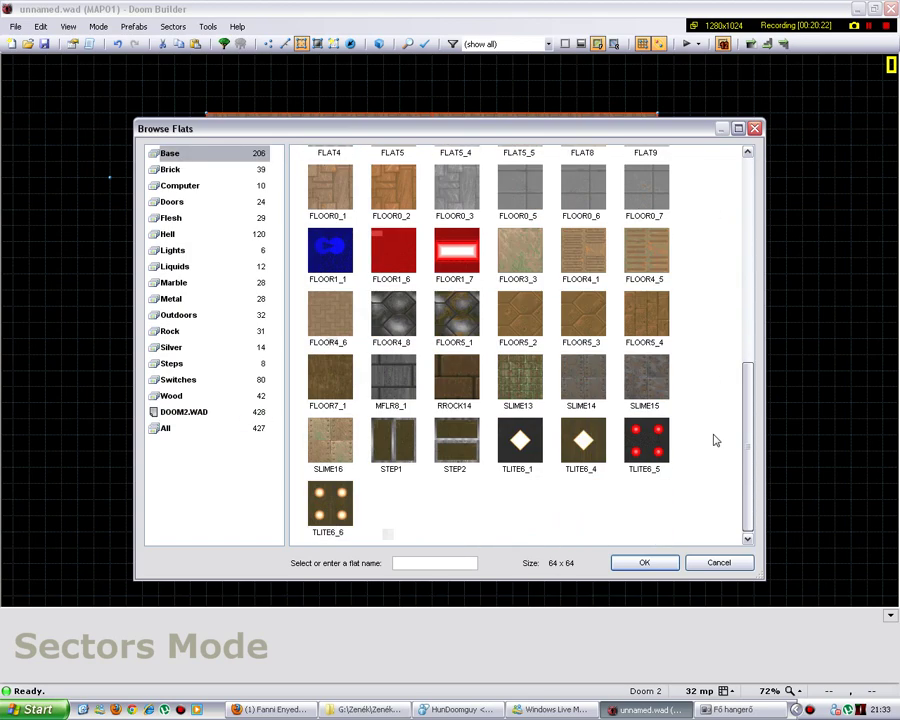
left_click(171, 364)
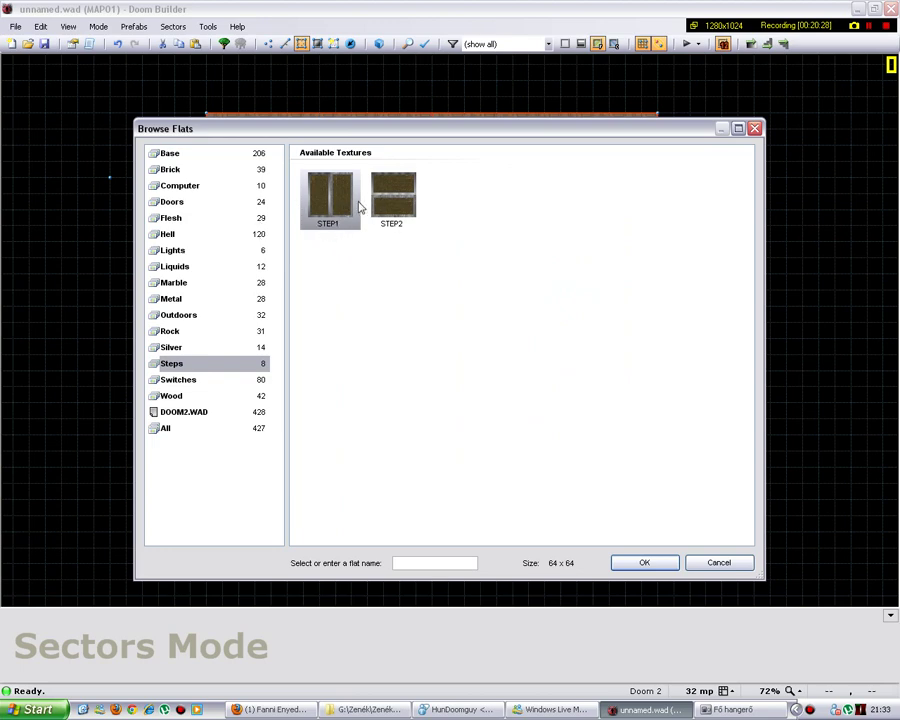
left_click(222, 235)
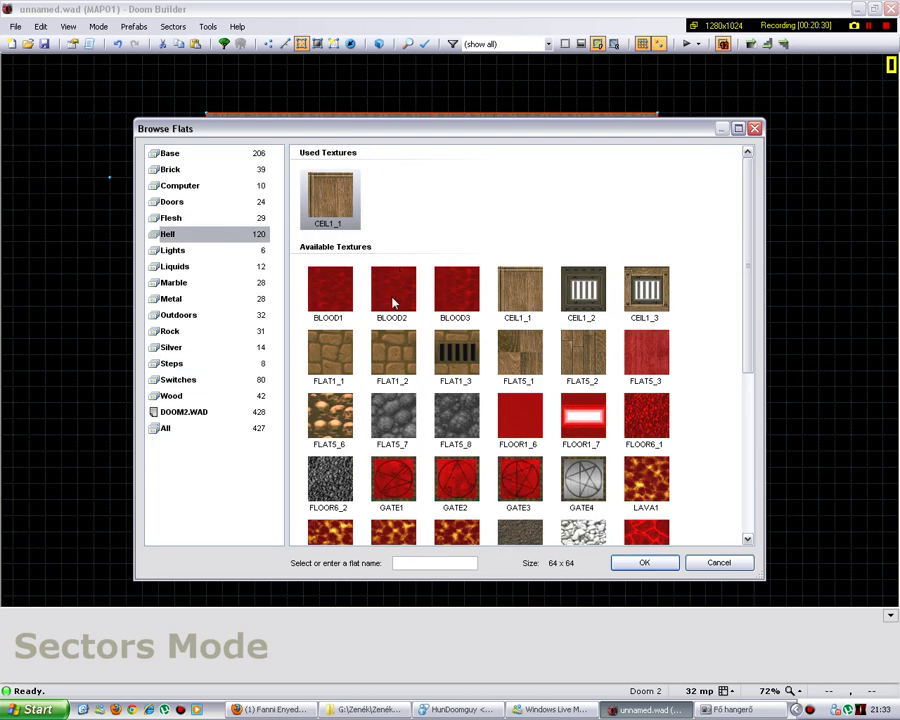
left_click_drag(743, 342, 748, 408)
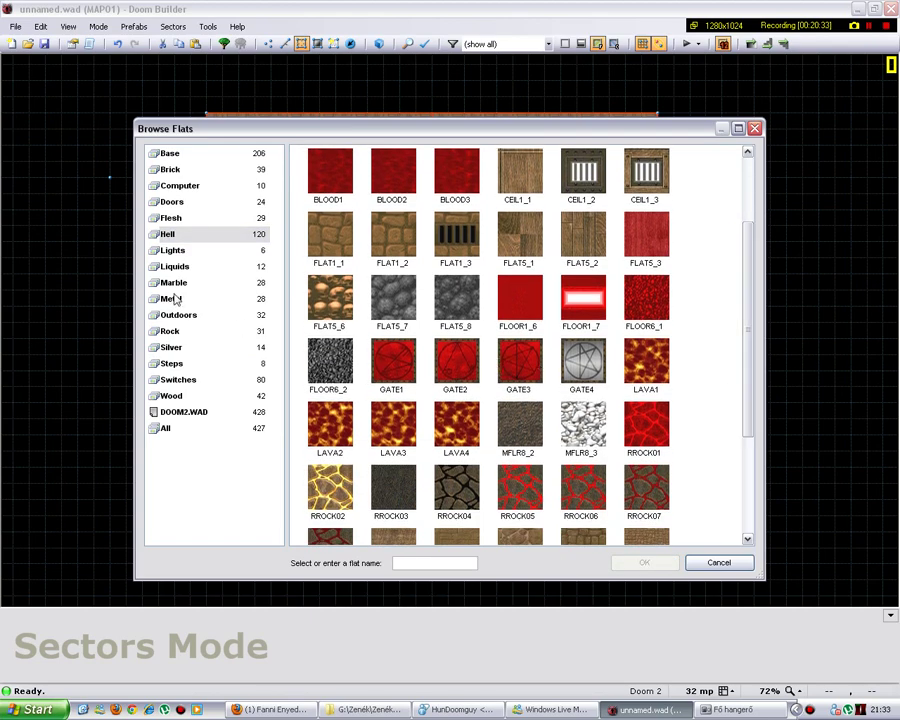
left_click(235, 298)
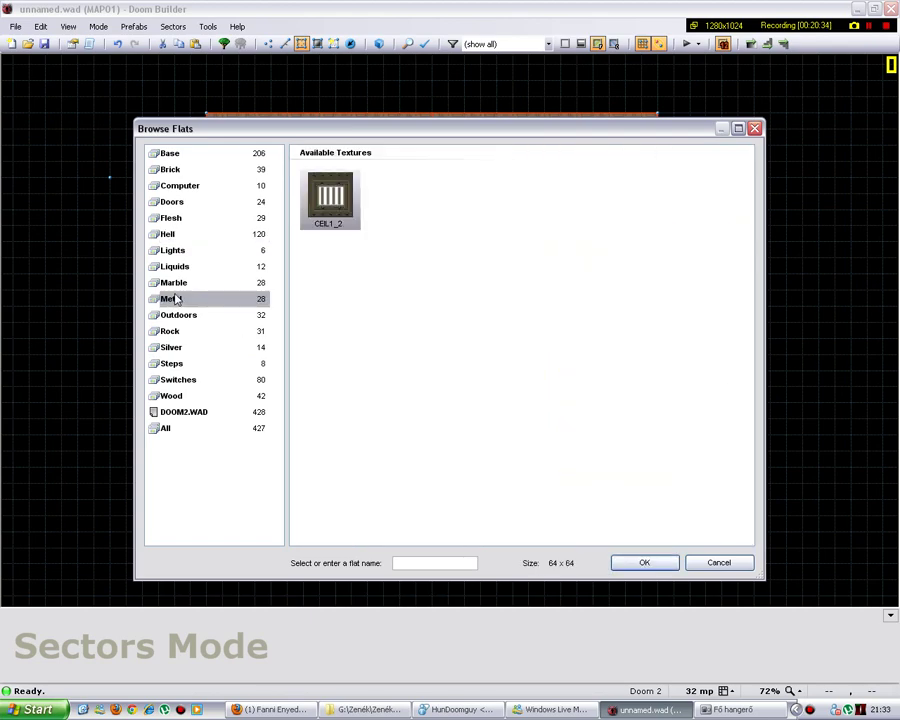
Locate the F_SKY1 flat in the DOOM2.WAD set, and leave the sector's properties without changing them.
left_click(180, 413)
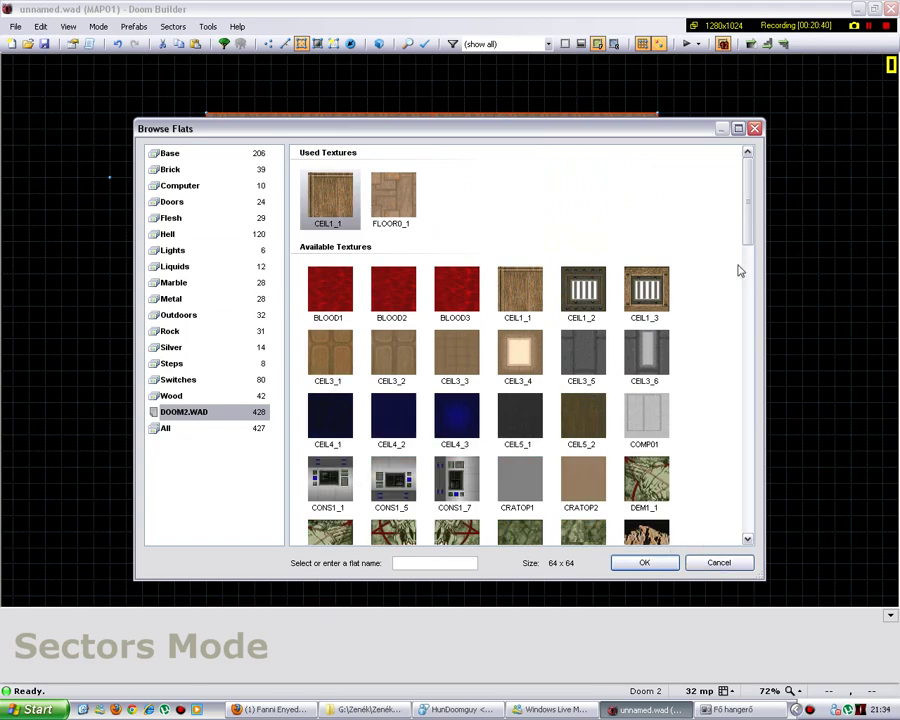
left_click_drag(753, 236, 749, 290)
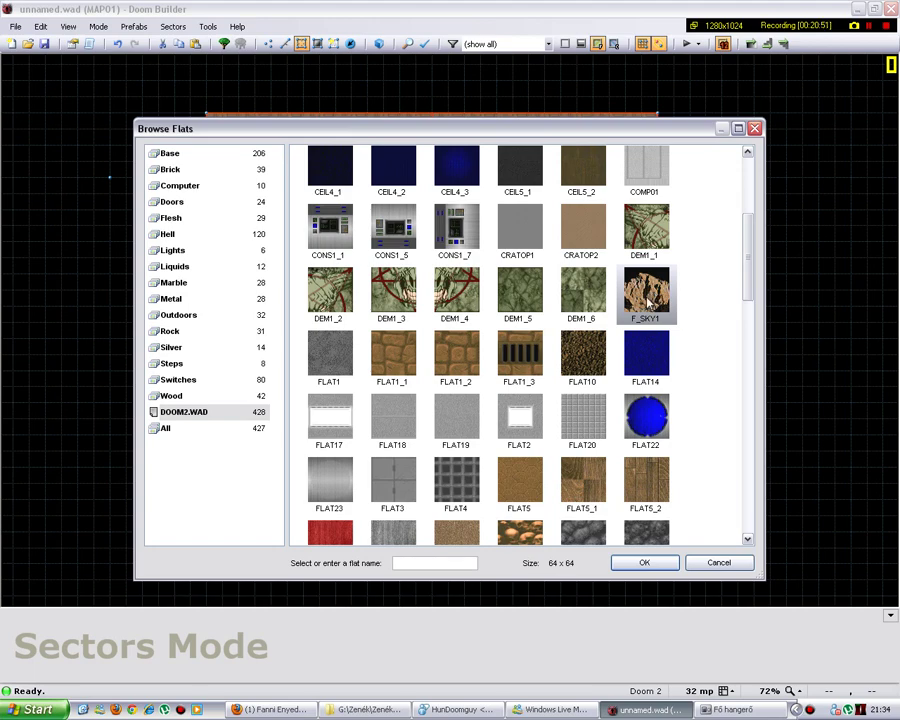
left_click(718, 562)
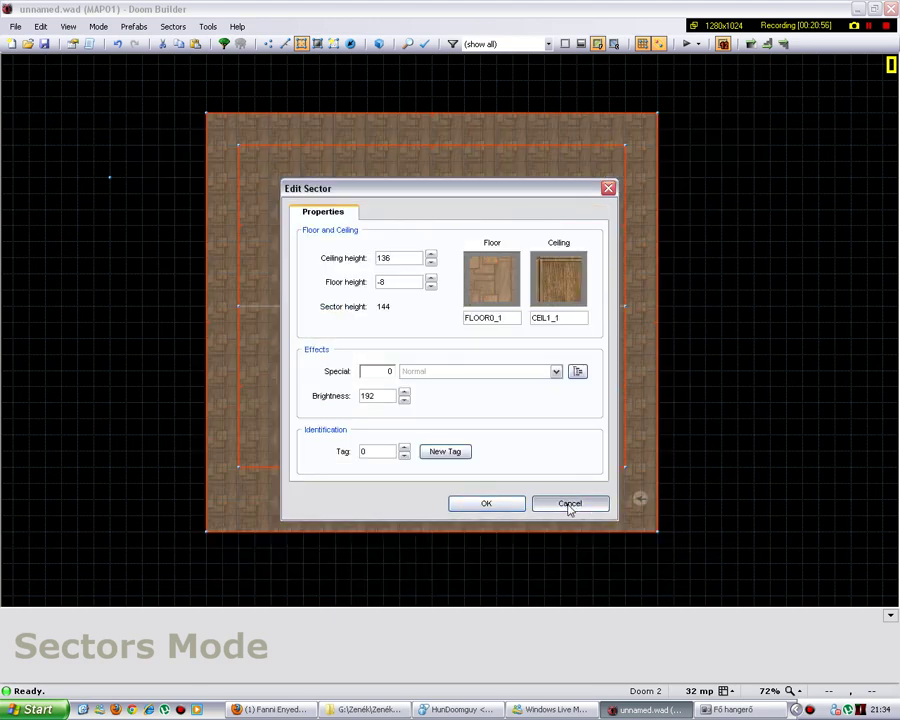
left_click(570, 505)
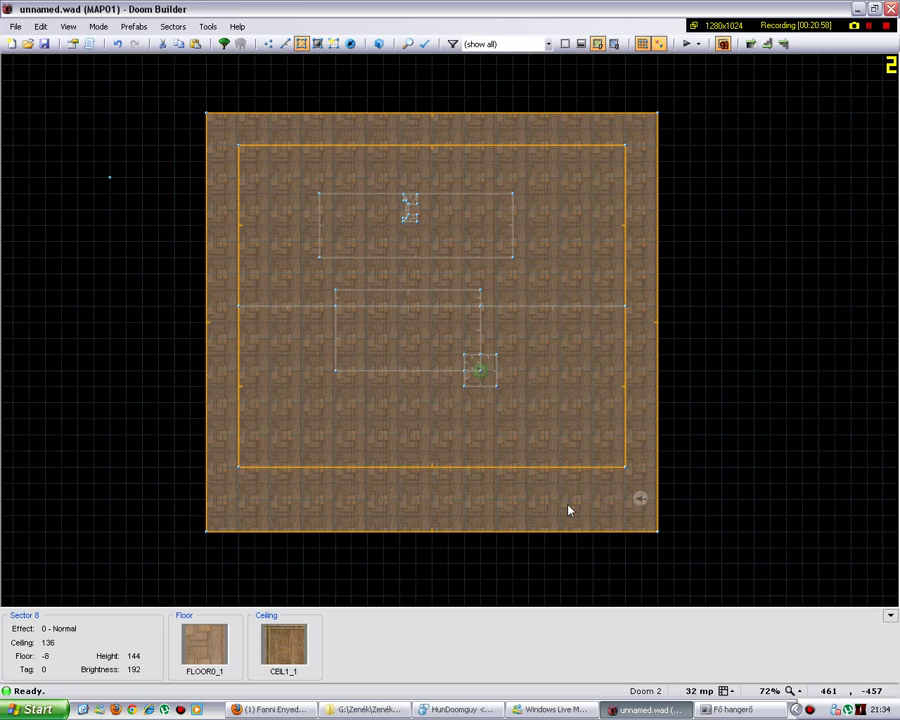
Enter Visual Mode, try raising the outer border's ceiling height to 160, and bring it back to 136.
left_click(379, 43)
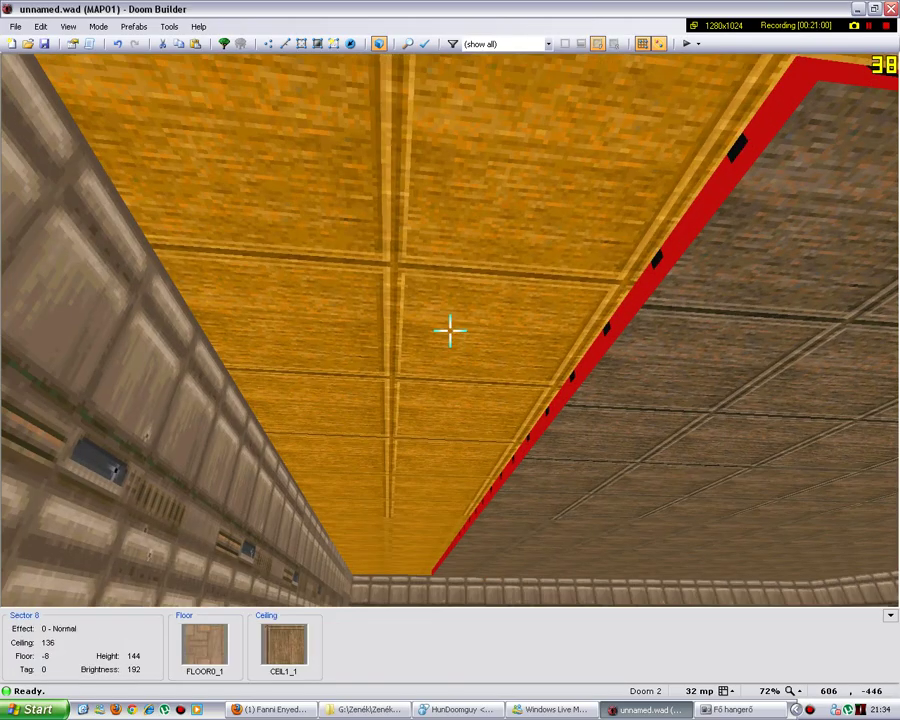
scroll(450, 330, "up", 2)
scroll(450, 330, "up", 1)
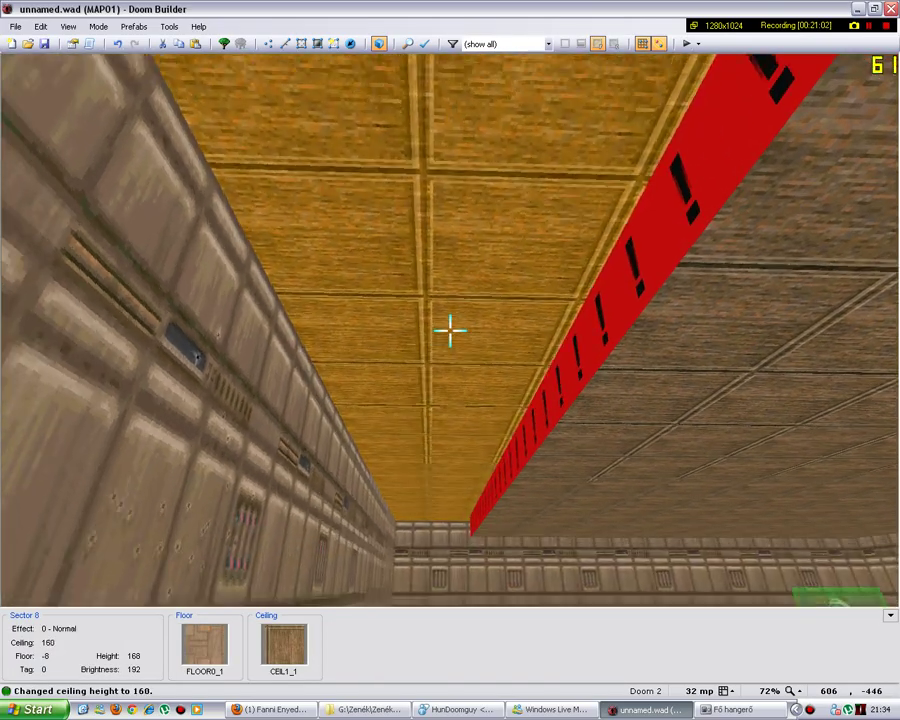
scroll(450, 330, "down", 4)
scroll(450, 330, "up", 1)
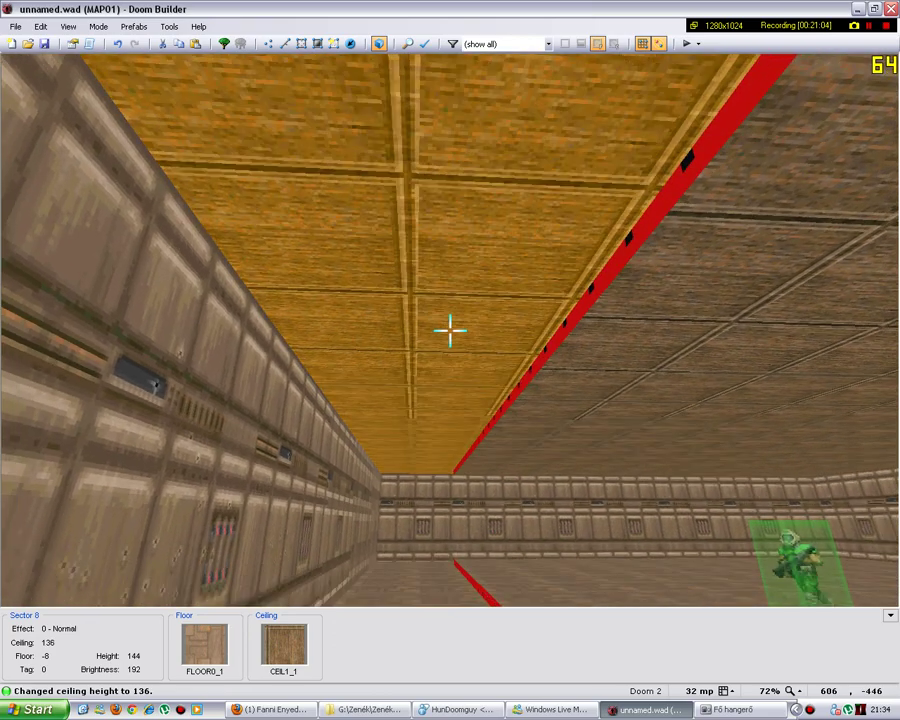
Apply the F_SKY1 flat to the outer border sector's ceiling, filtering all flats by "F_", and inspect the result.
right_click(450, 330)
left_click(560, 287)
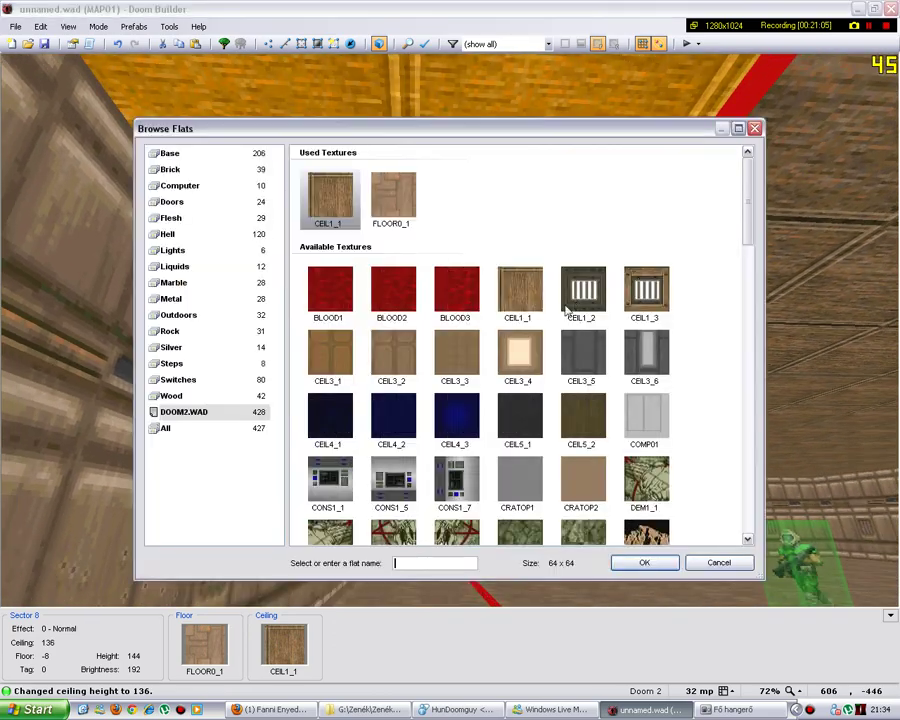
left_click(176, 428)
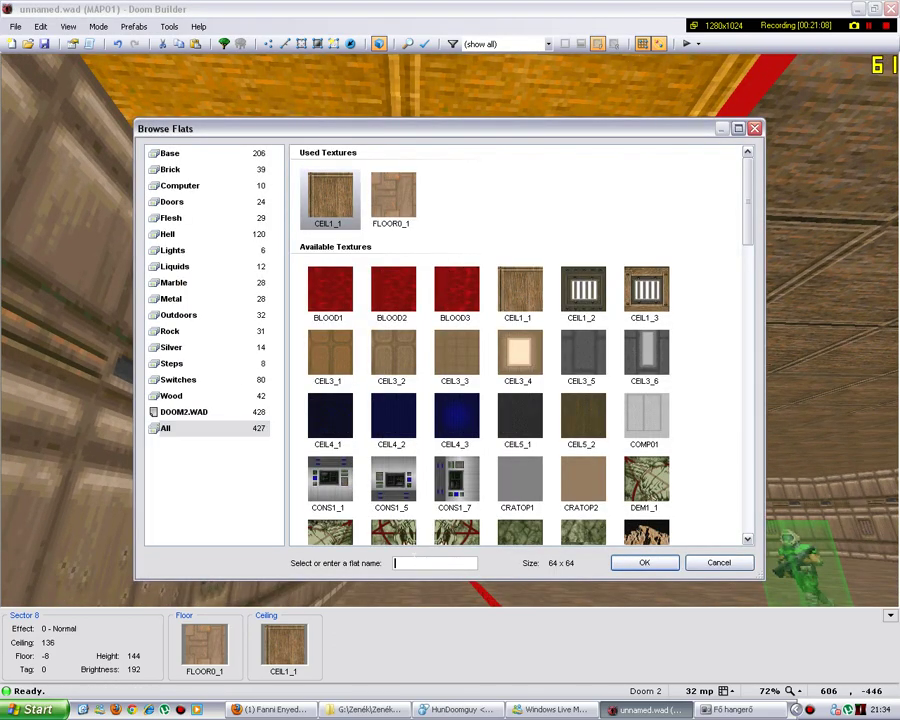
type("F_")
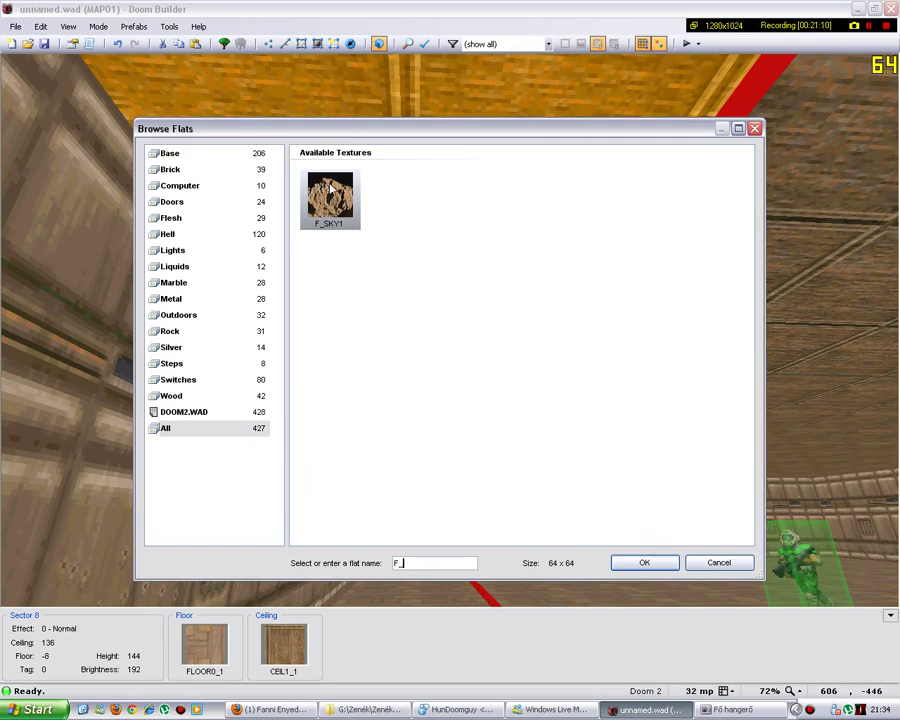
key("Return")
key("Return")
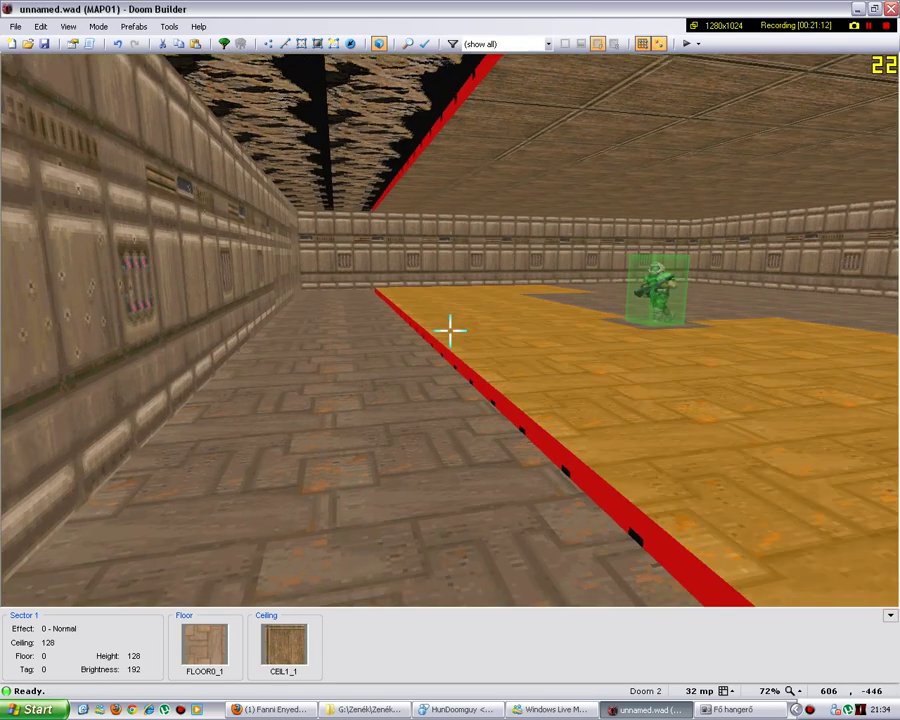
key("w")
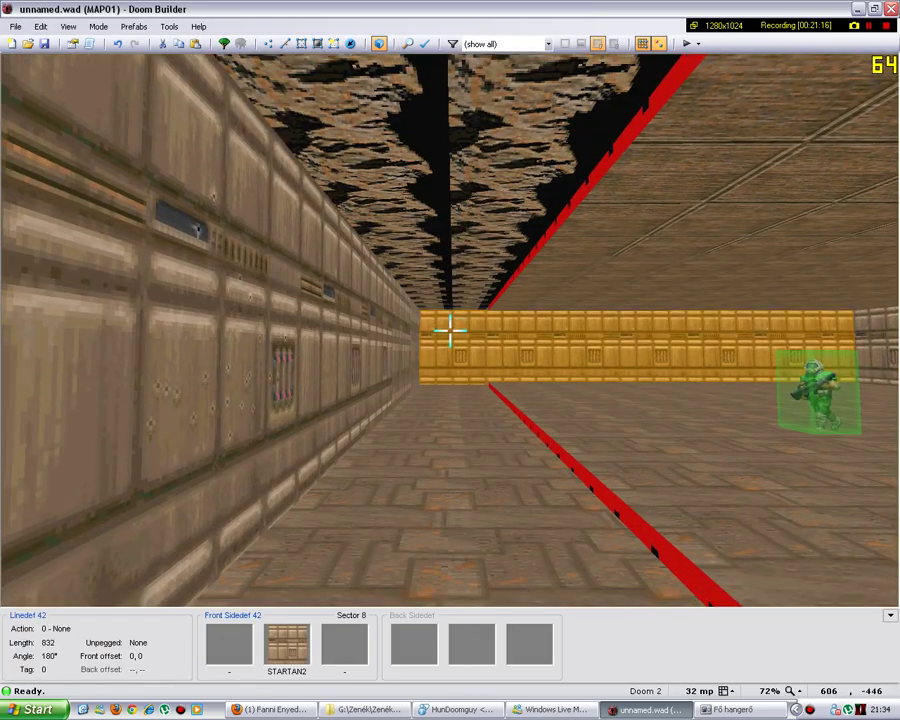
Return to Sectors Mode, open the outer border sector's properties and review the predefined sector effects without choosing one.
key("Escape")
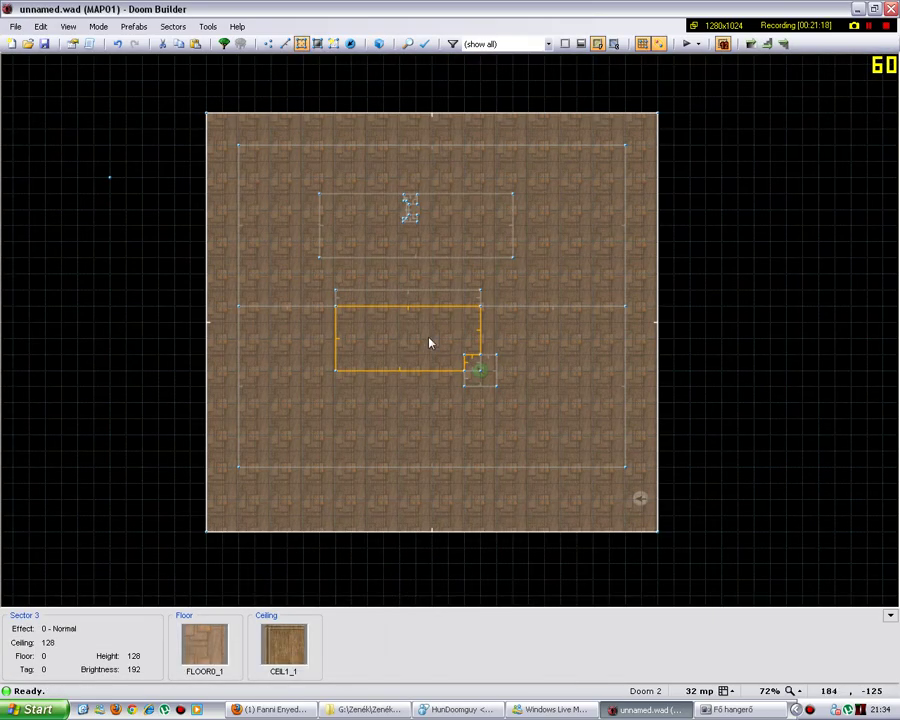
right_click(220, 226)
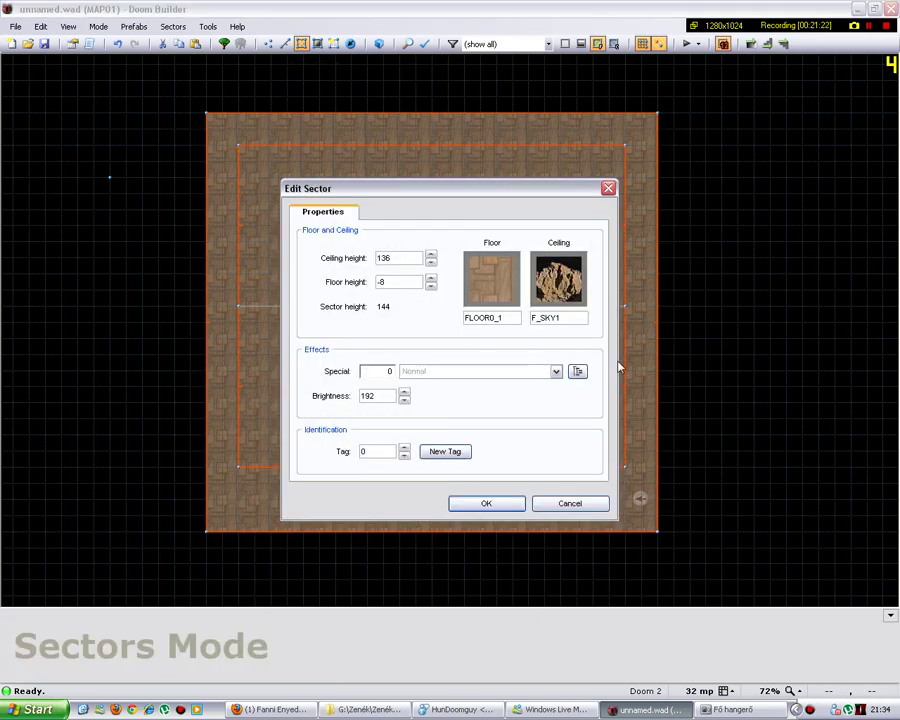
left_click(578, 371)
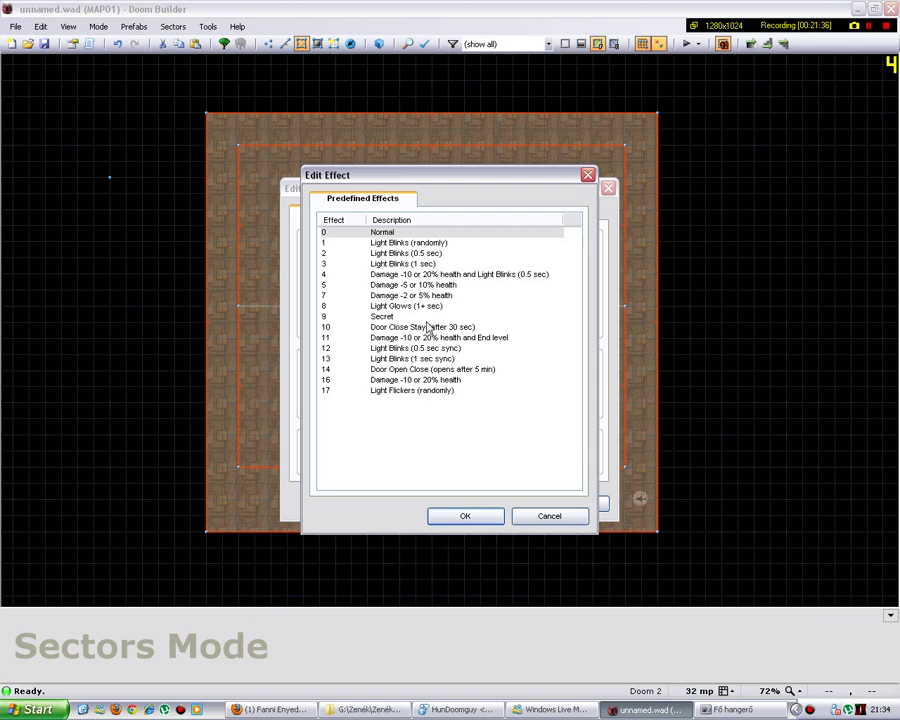
left_click(530, 518)
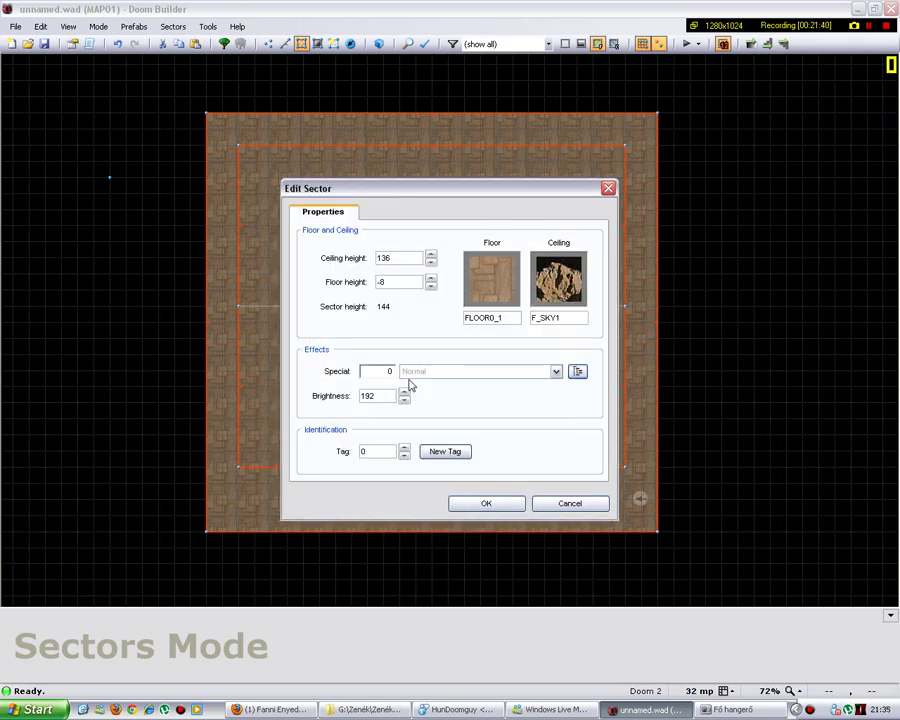
Review the predefined sector effects and the brightness setting of the outer border sector, and close its properties.
left_click(578, 372)
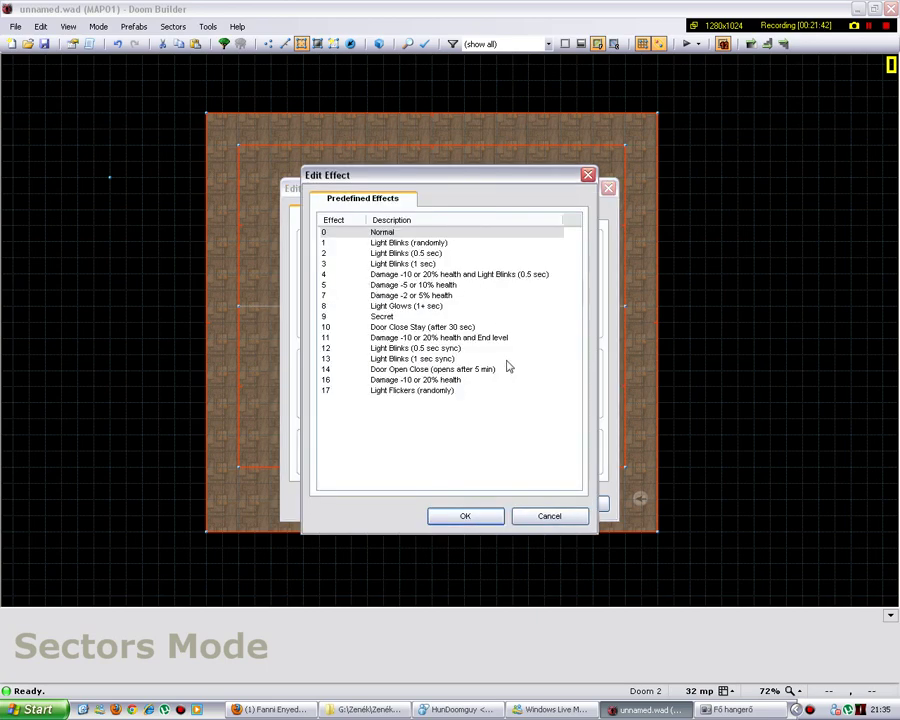
left_click(530, 518)
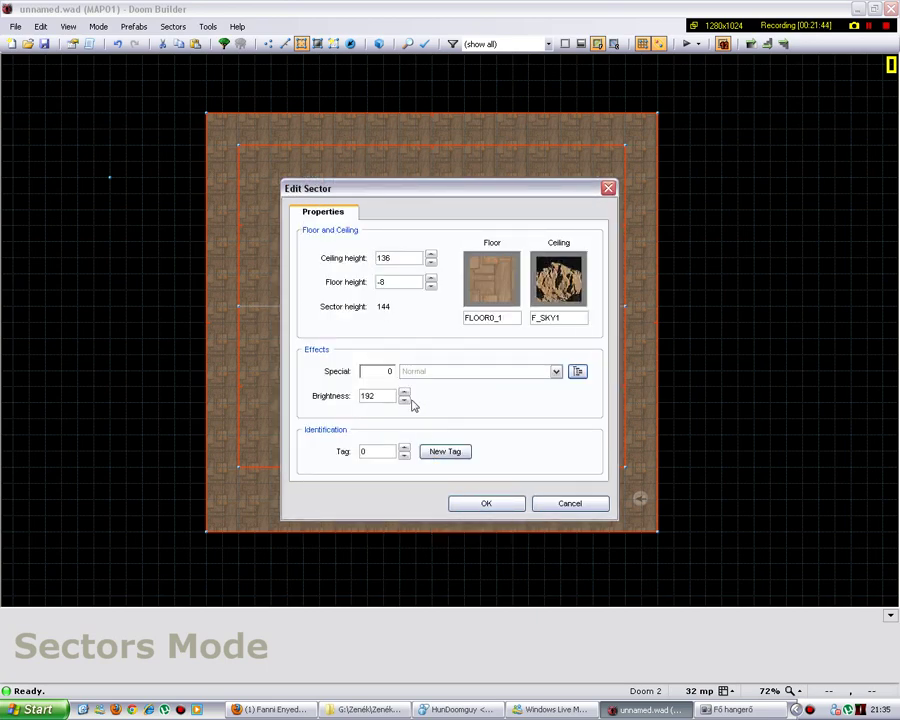
double_click(368, 396)
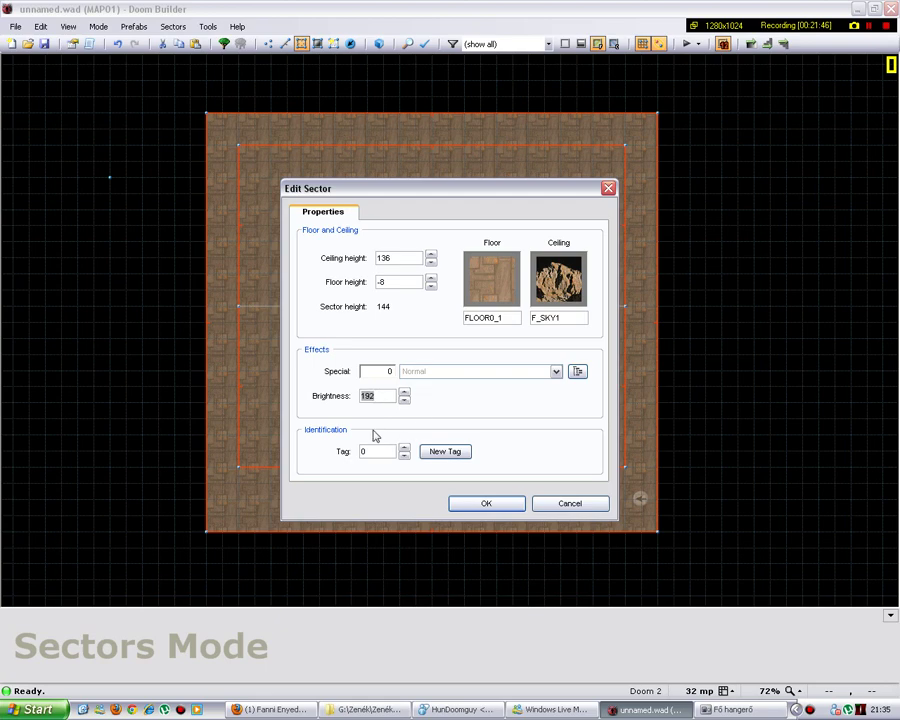
left_click(537, 503)
scroll(615, 378, "down", 2)
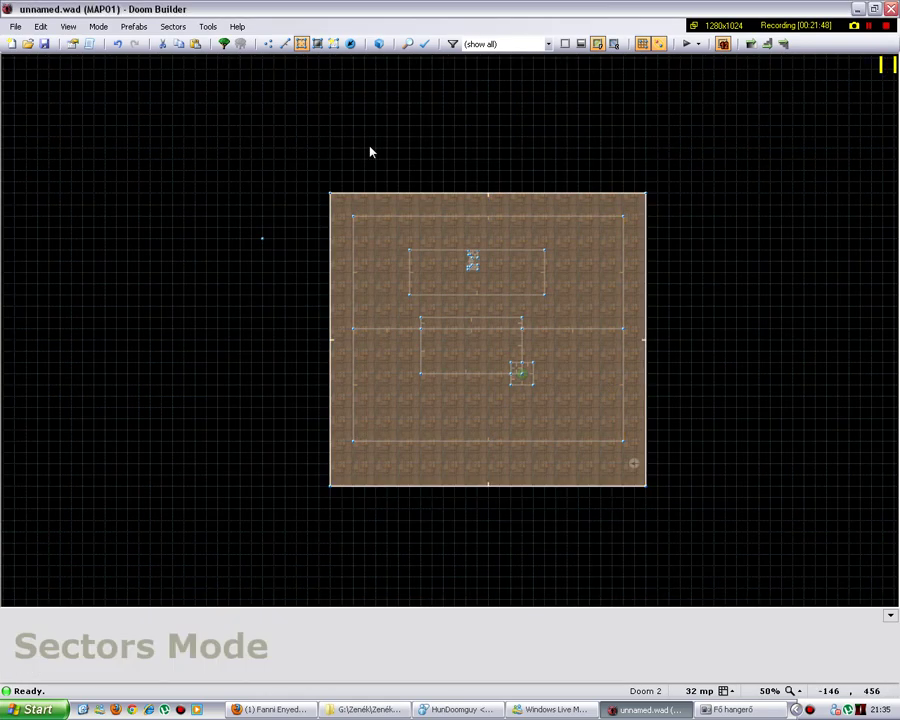
scroll(360, 224, "up", 3)
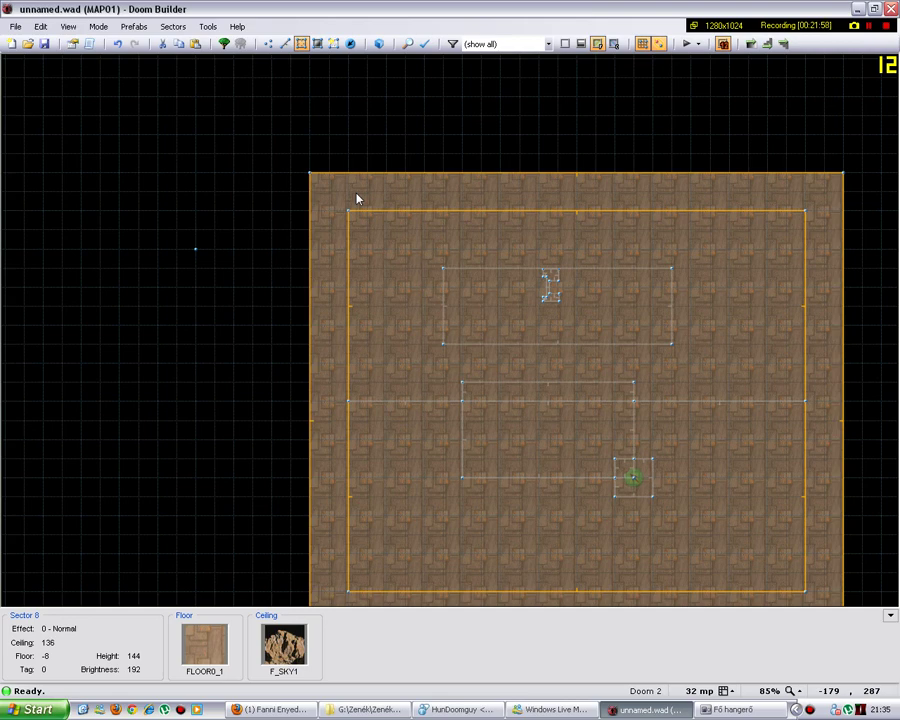
Switch to Linedefs Mode and make the dividing line's middle segment, inside the central rectangle, Impassable, and recheck its settings.
key("s")
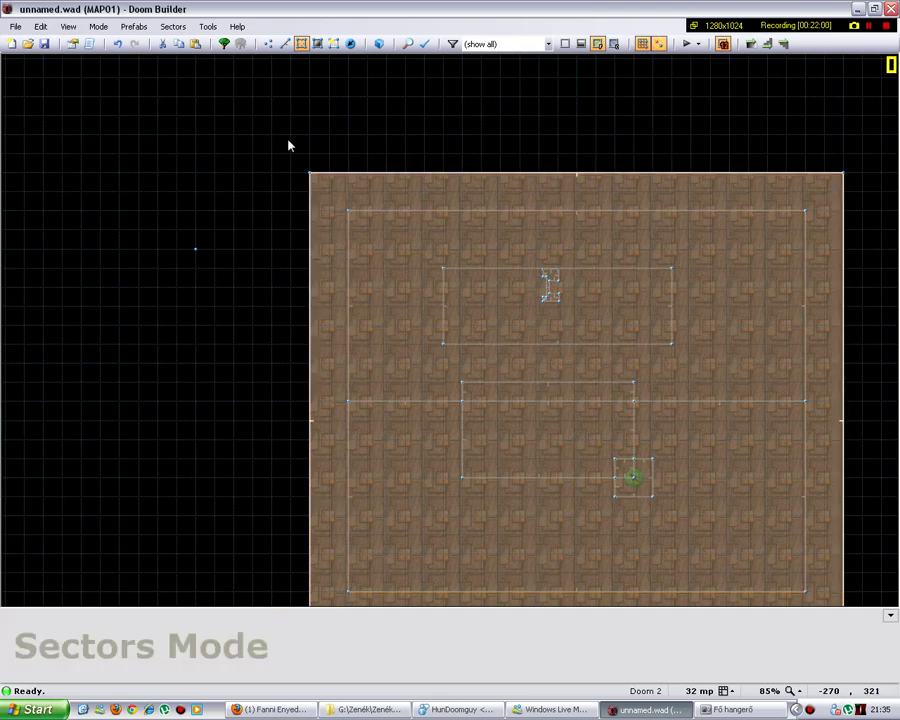
left_click(287, 47)
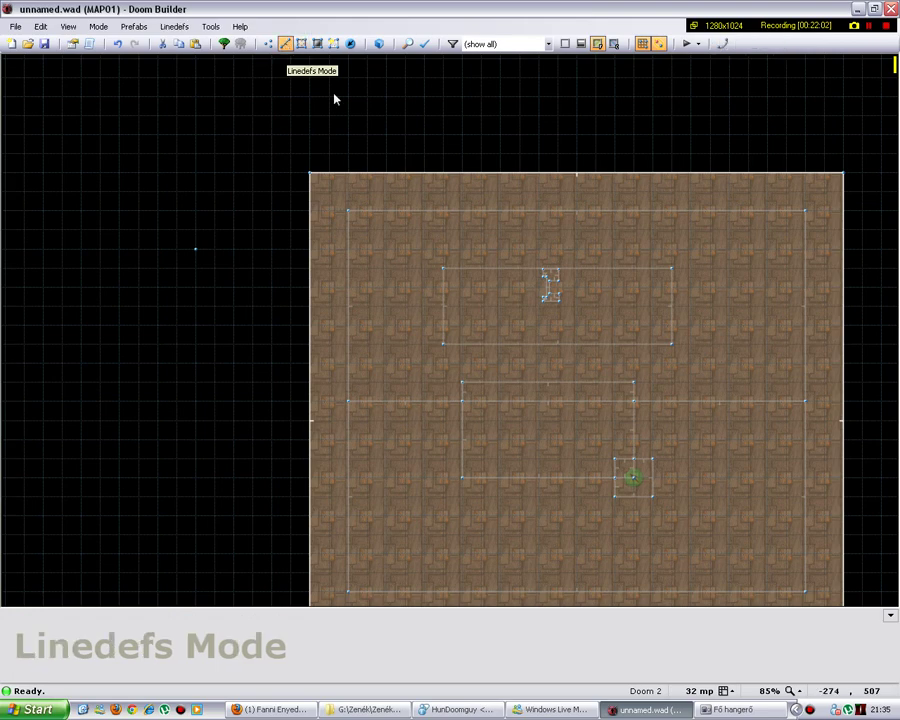
scroll(396, 286, "down", 2)
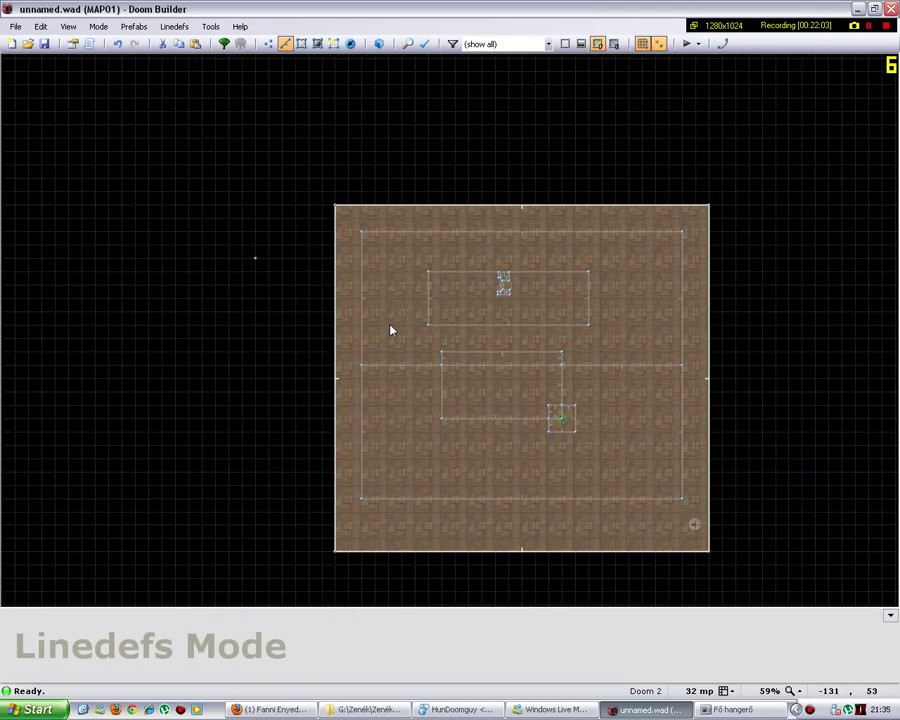
scroll(478, 369, "up", 3)
right_click(482, 372)
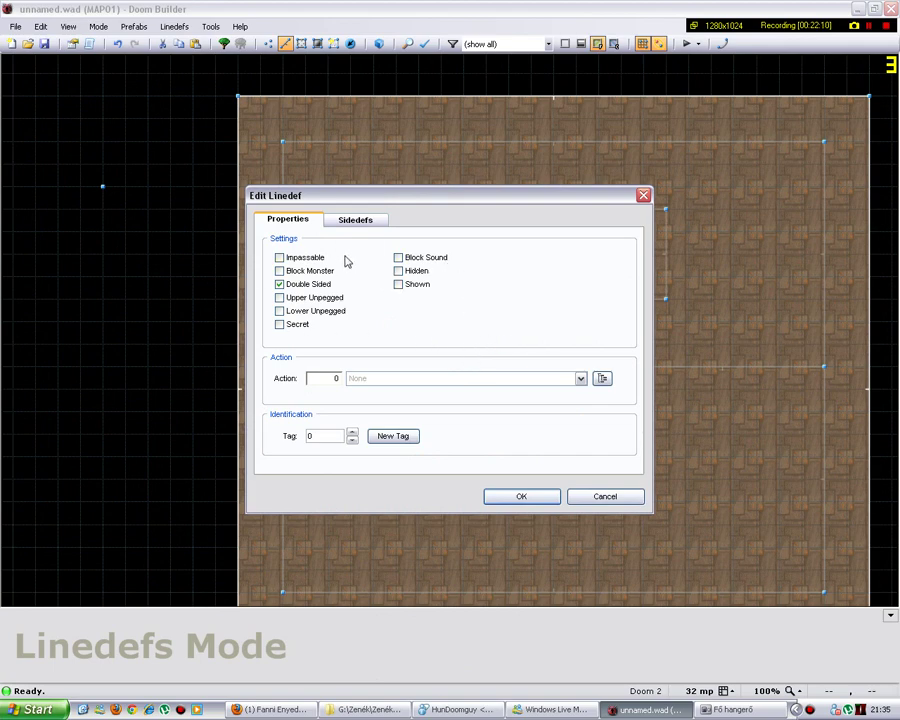
left_click(552, 493)
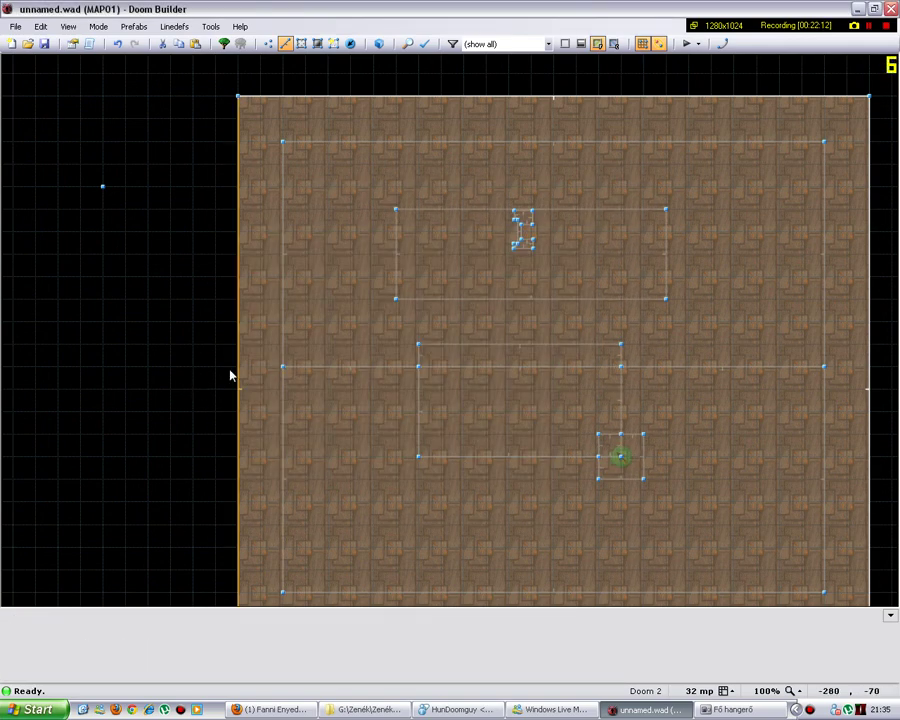
right_click(466, 372)
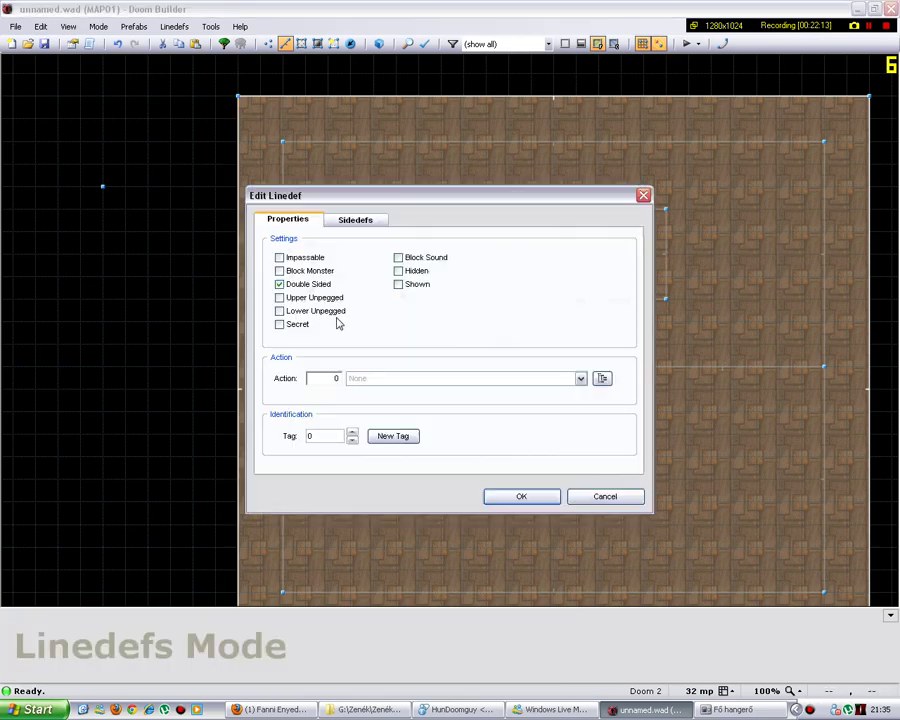
left_click(310, 259)
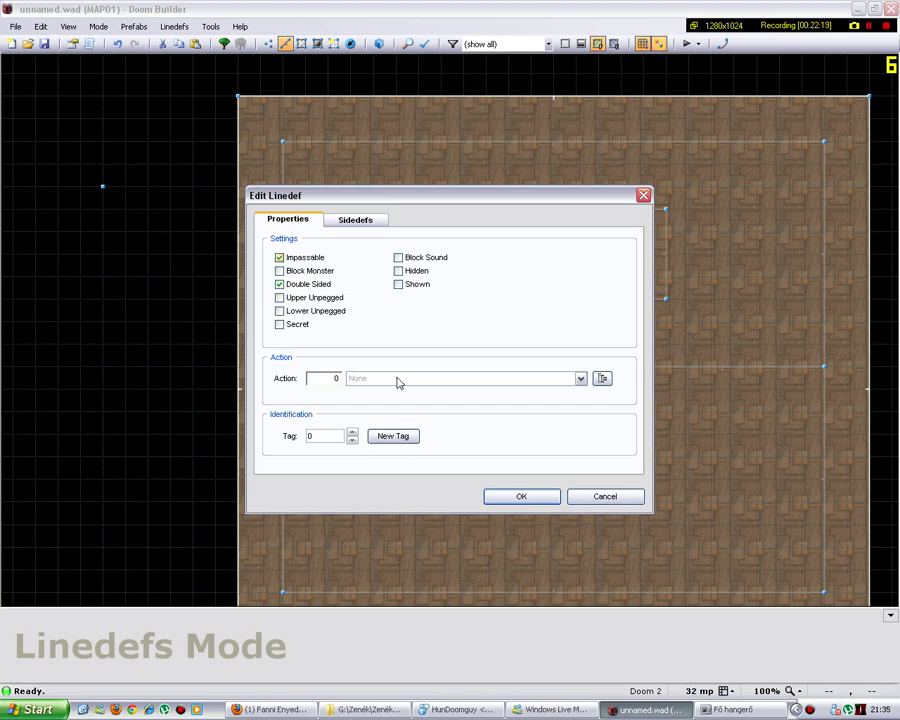
left_click(498, 497)
right_click(482, 374)
left_click(580, 496)
Review the flags and sidedefs of the outer border's west linedef, and inspect its direction marker up close.
right_click(235, 405)
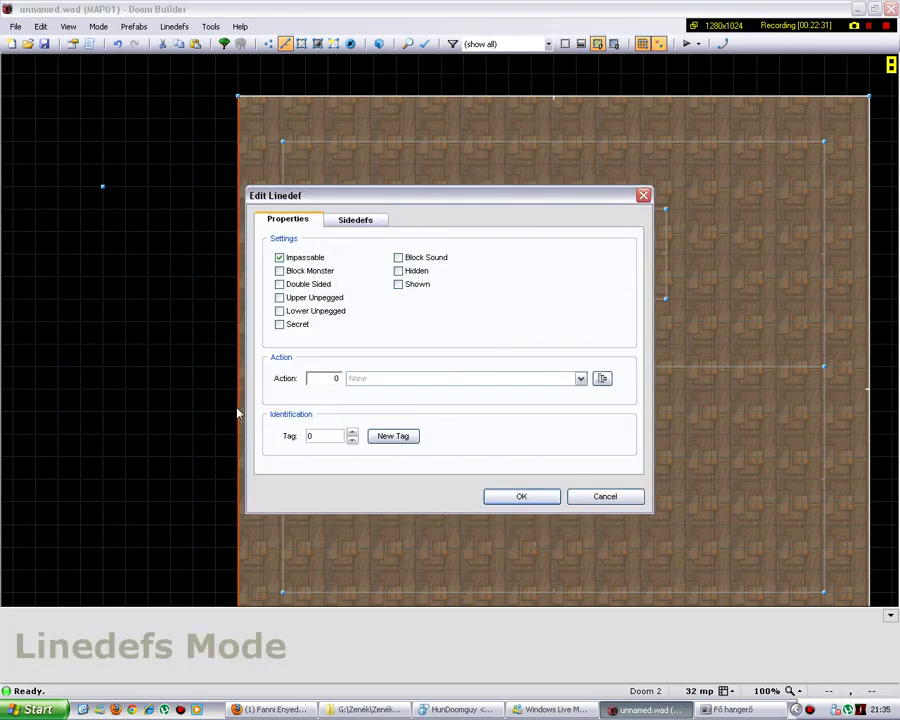
left_click(355, 220)
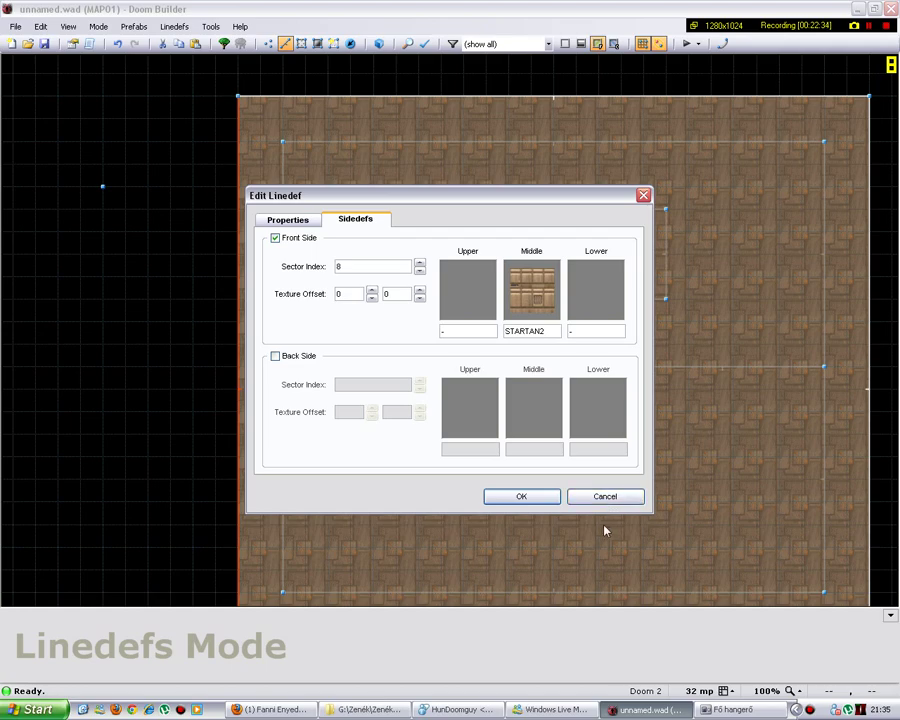
left_click(579, 497)
scroll(90, 397, "up", 1)
scroll(719, 382, "up", 12)
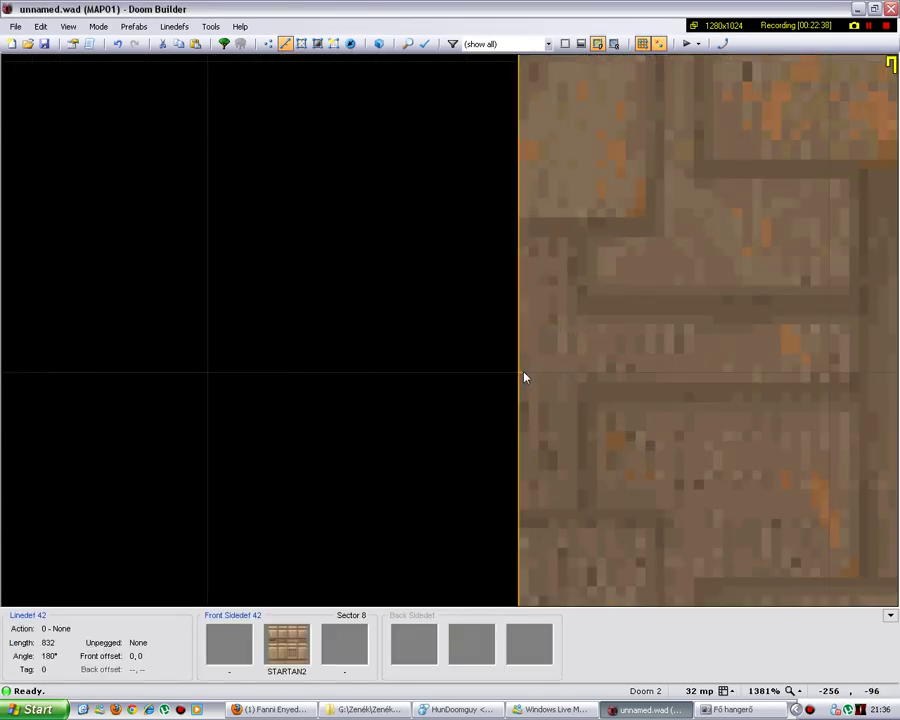
Flip the outer border's west linedef, check its sidedefs, and flip it back.
key("Home")
scroll(256, 324, "up", 2)
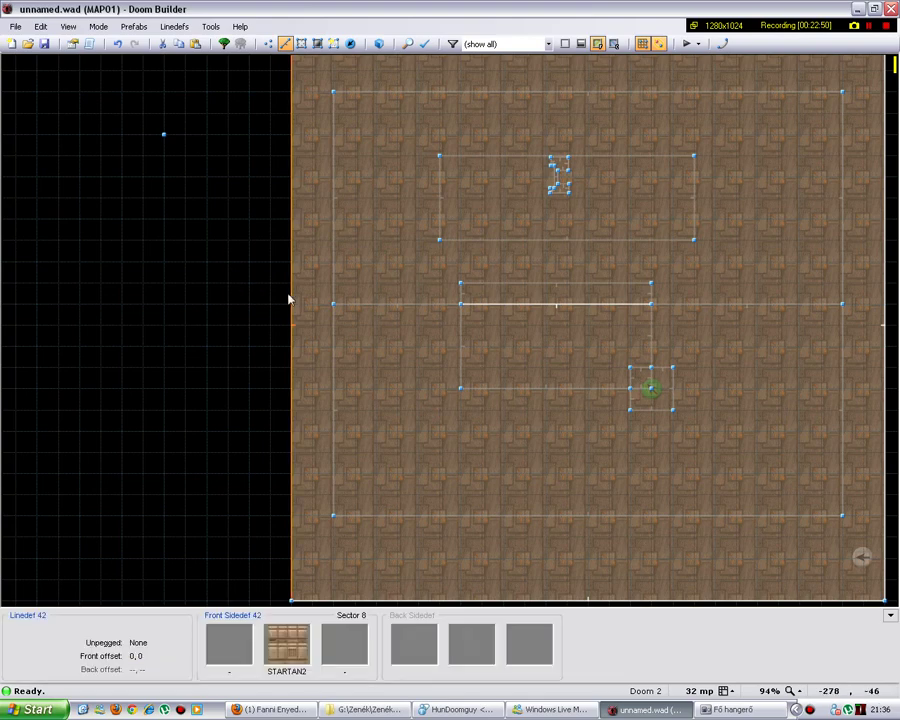
key("f")
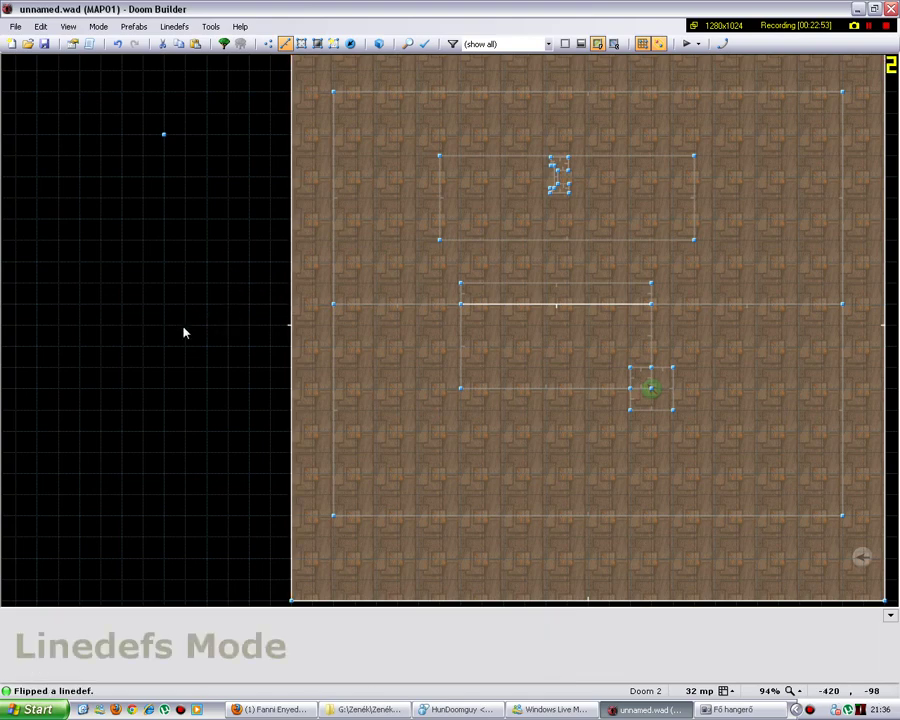
right_click(298, 340)
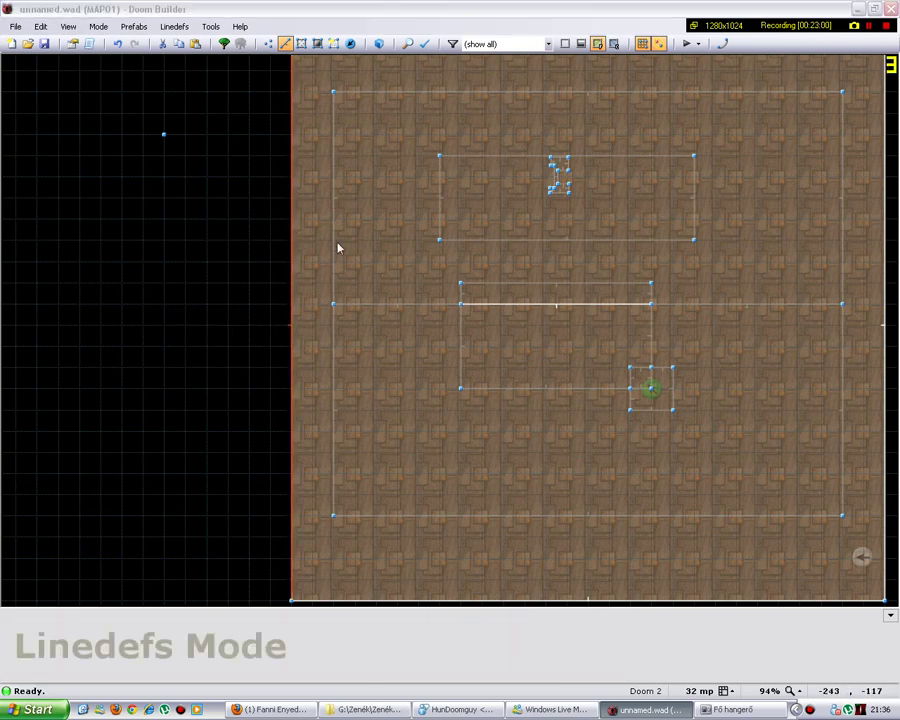
left_click(352, 219)
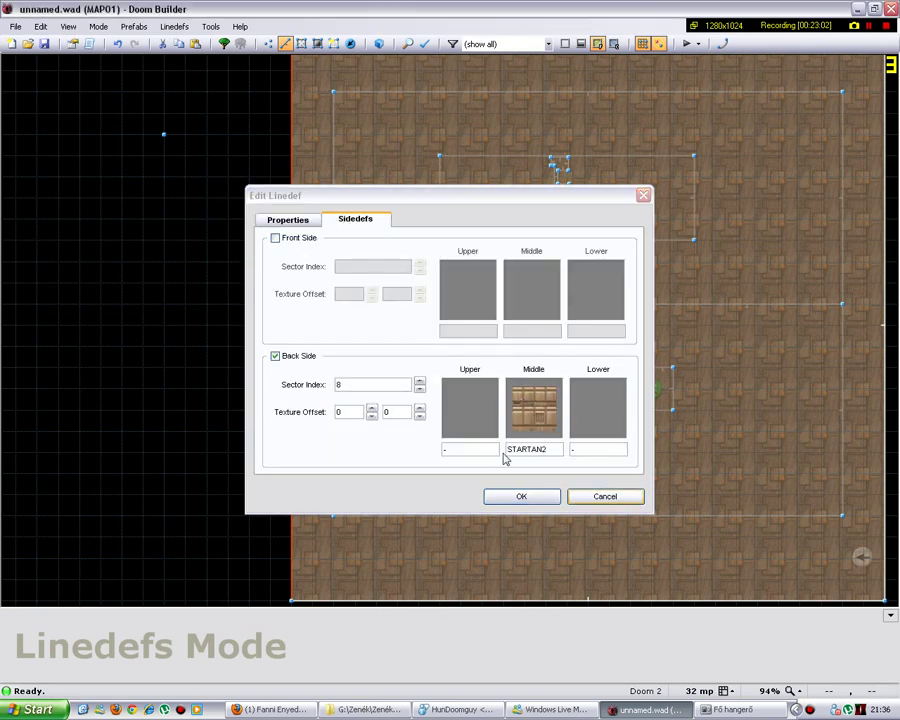
key("Return")
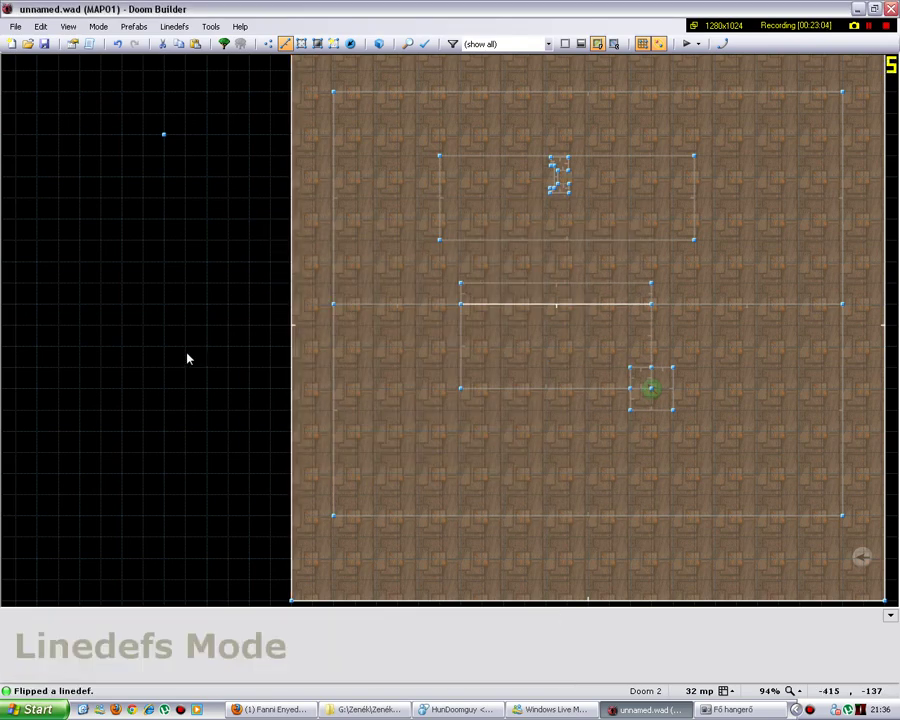
Review the settings of the impassable line in the central rectangle, and inspect the upper rectangle in Sectors Mode.
right_click(514, 315)
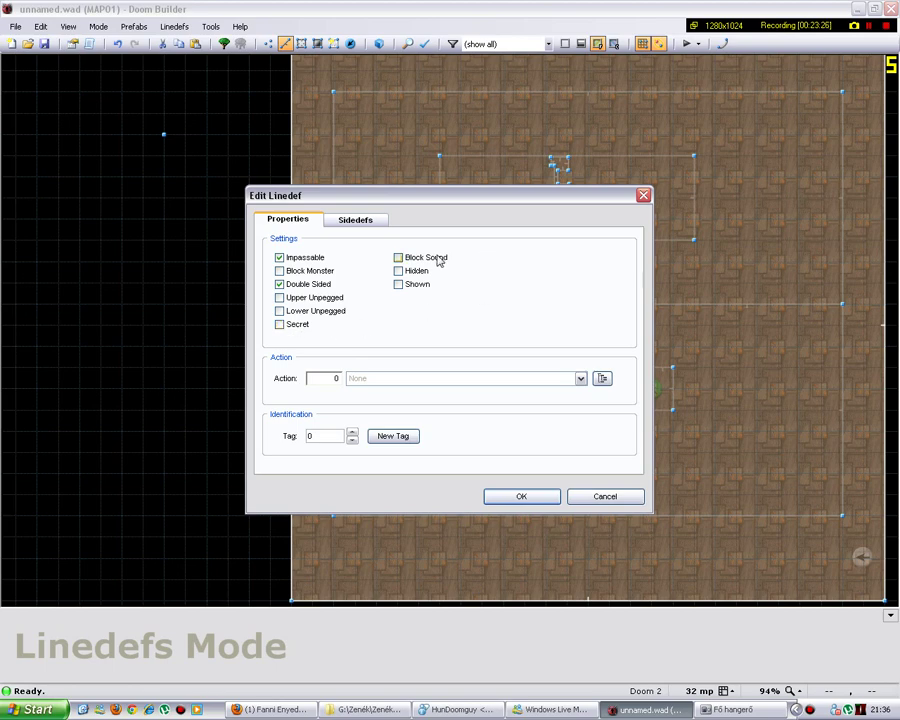
left_click(611, 496)
scroll(351, 118, "down", 4)
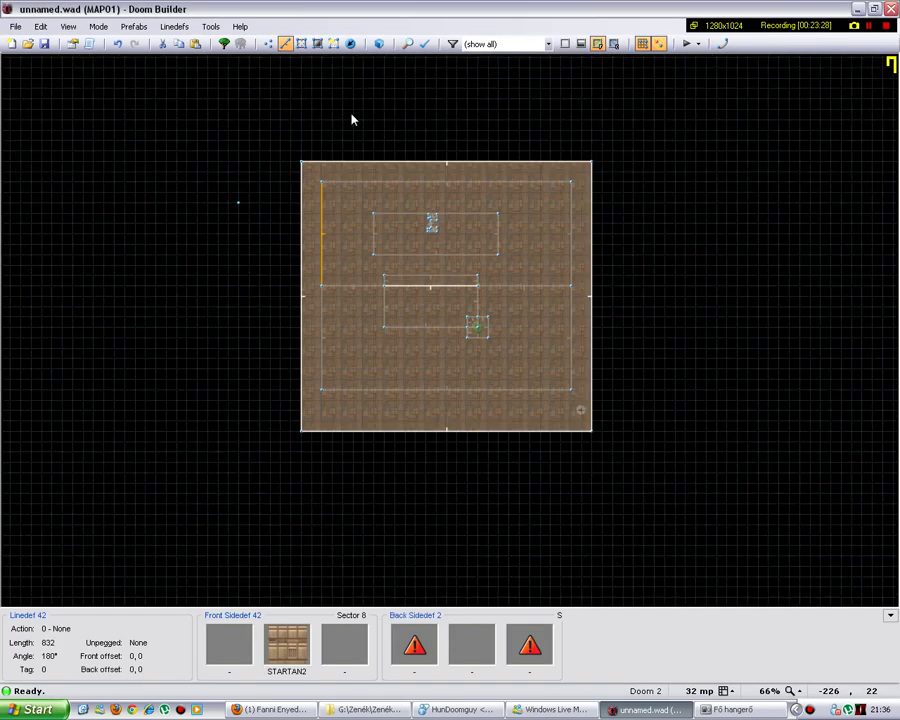
left_click(304, 44)
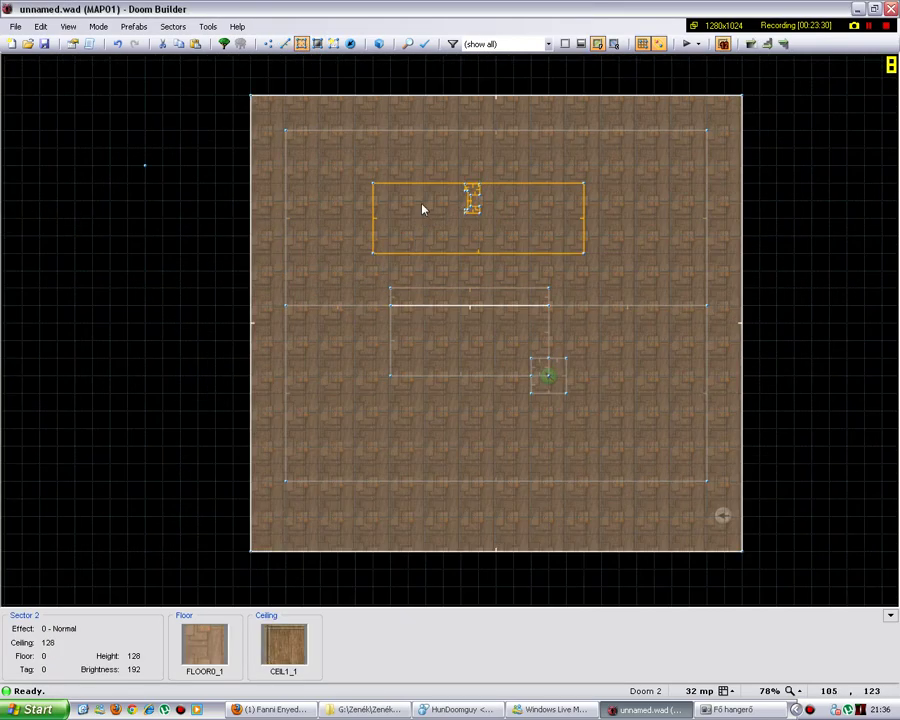
scroll(450, 200, "up", 4)
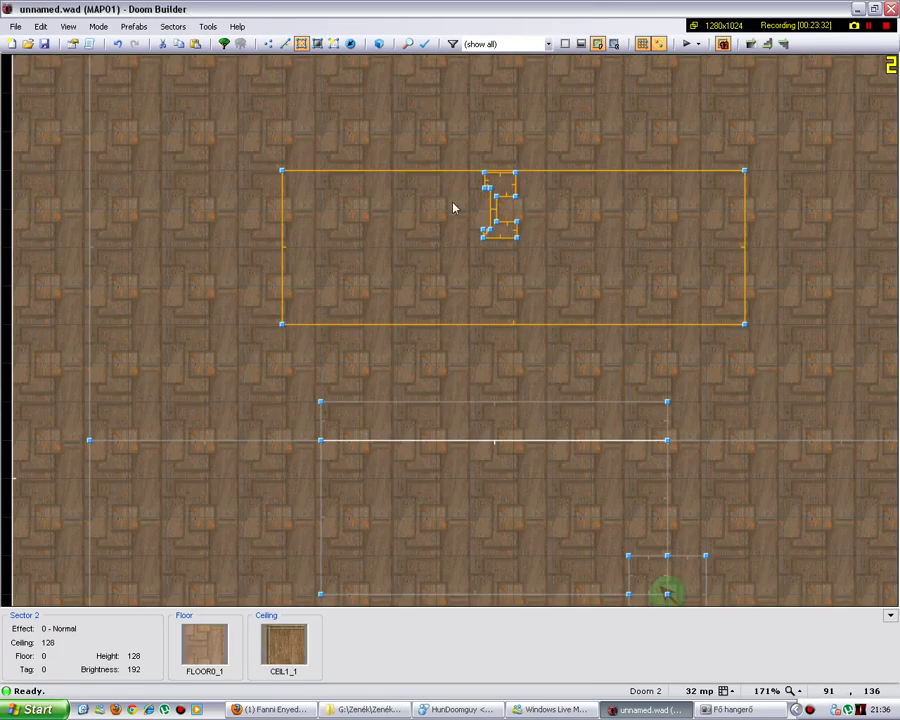
In Linedefs Mode, draw a closed 448 by 192 rectangle around the upper rectangular sector.
left_click(285, 44)
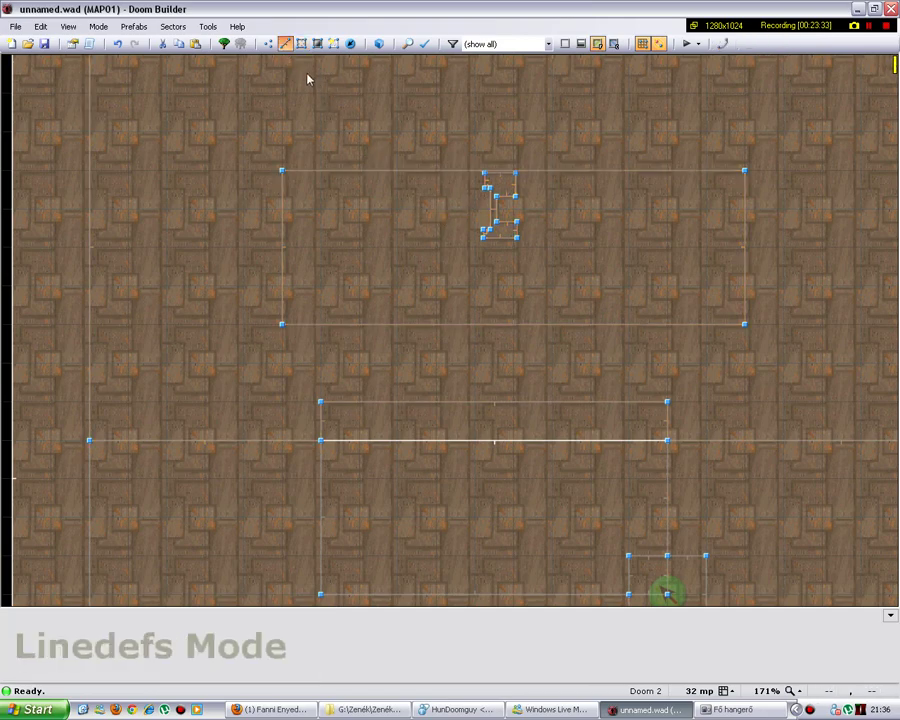
scroll(300, 230, "down", 4)
key("Insert")
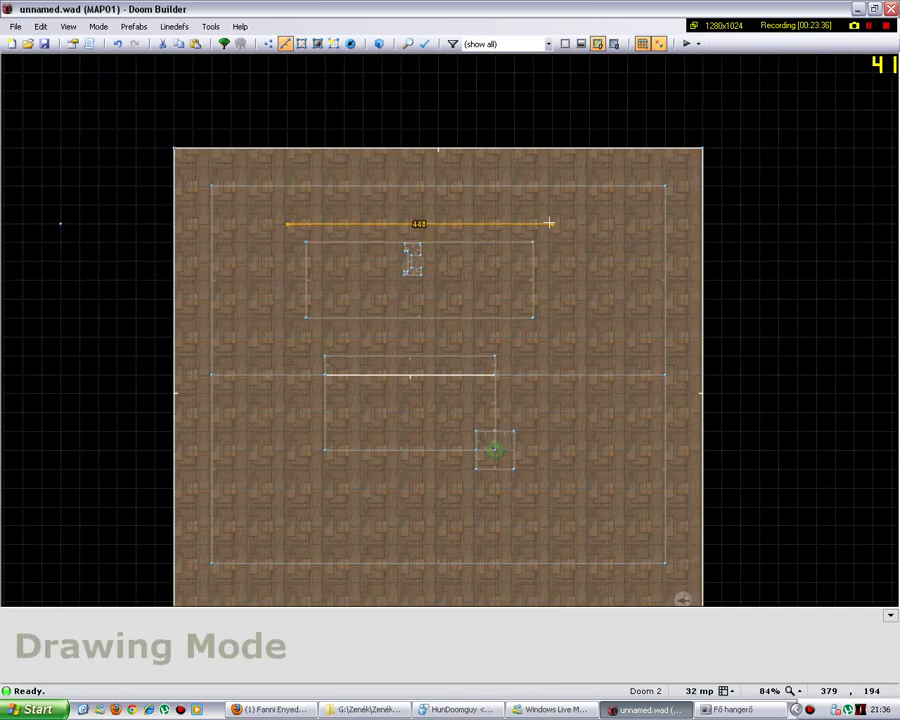
left_click(552, 224)
left_click(552, 337)
left_click(290, 337)
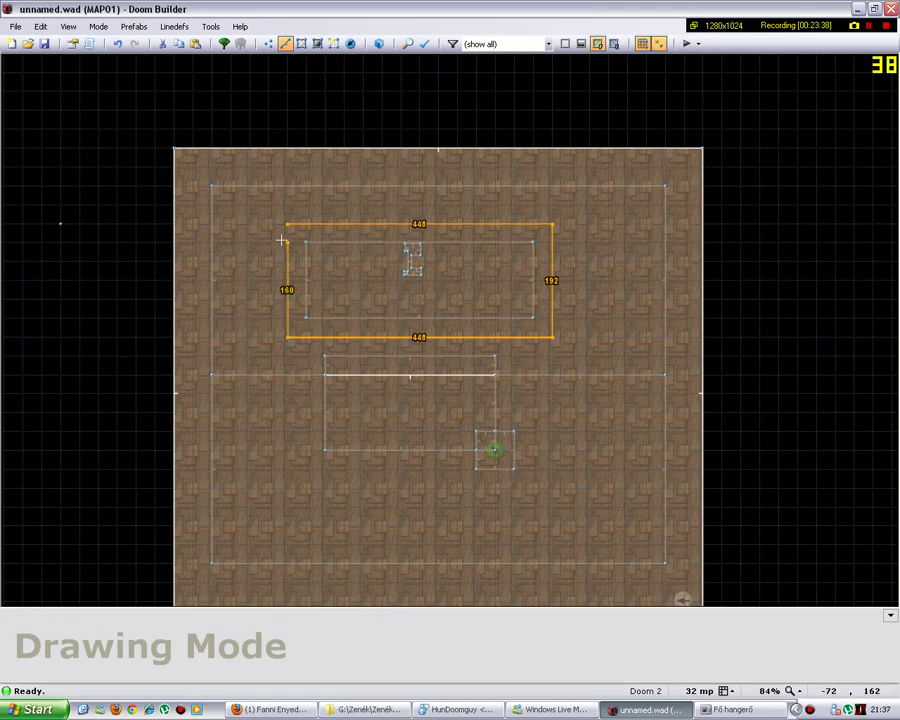
left_click(288, 225)
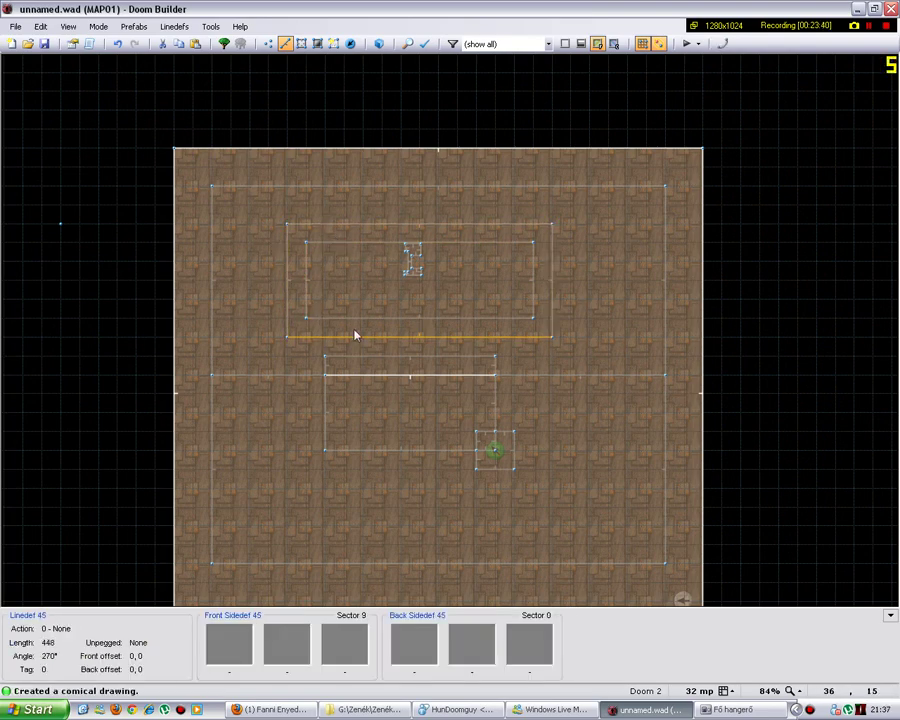
Look at the map in Things Mode, return to Linedefs Mode, and review the settings of the central impassable line.
left_click(349, 44)
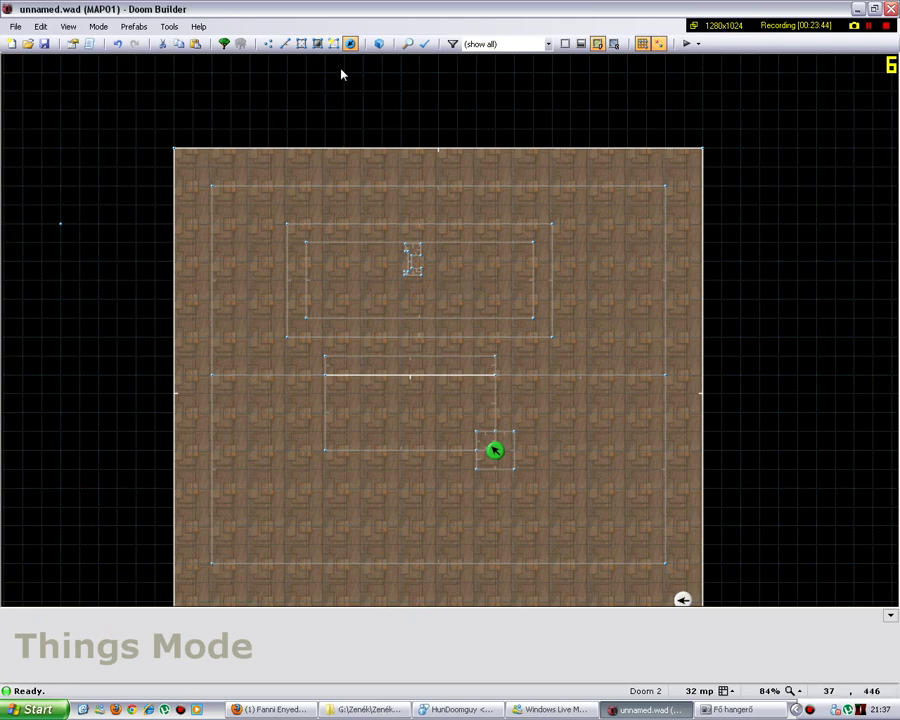
left_click(285, 45)
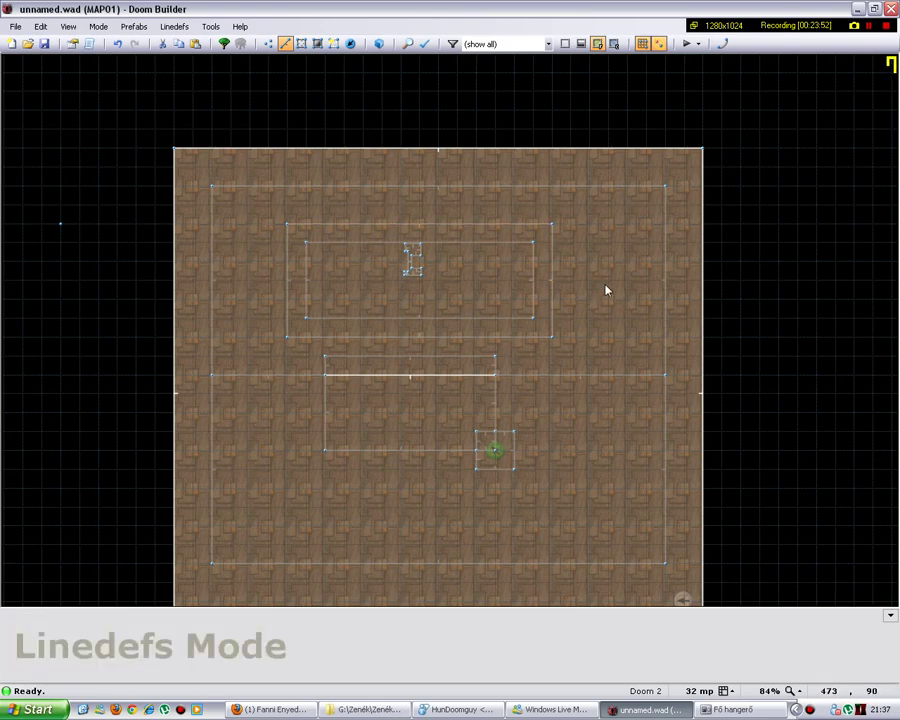
scroll(605, 245, "down", 6)
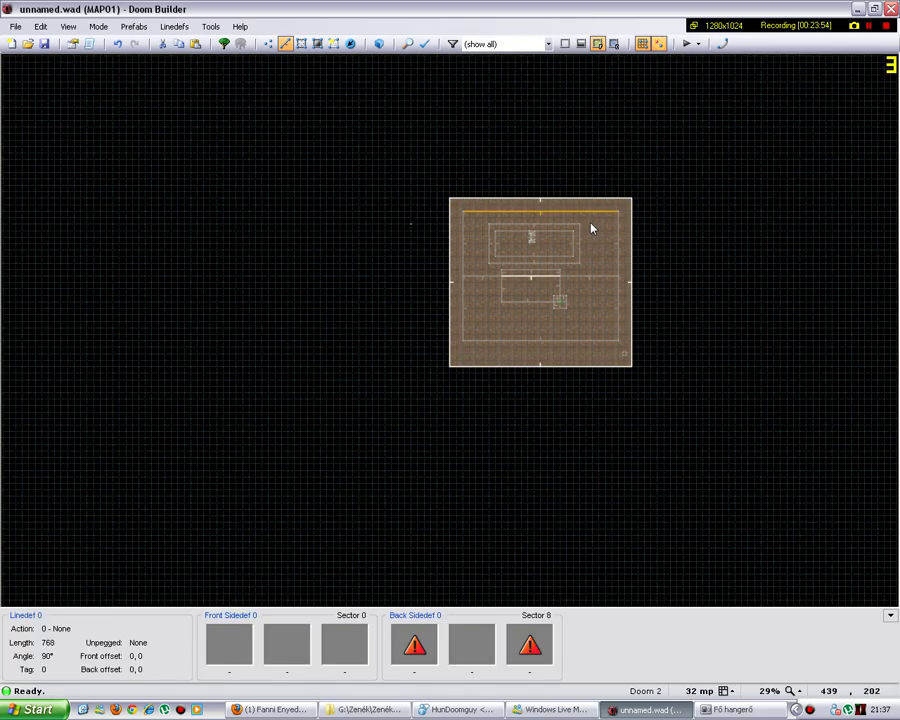
scroll(591, 227, "up", 6)
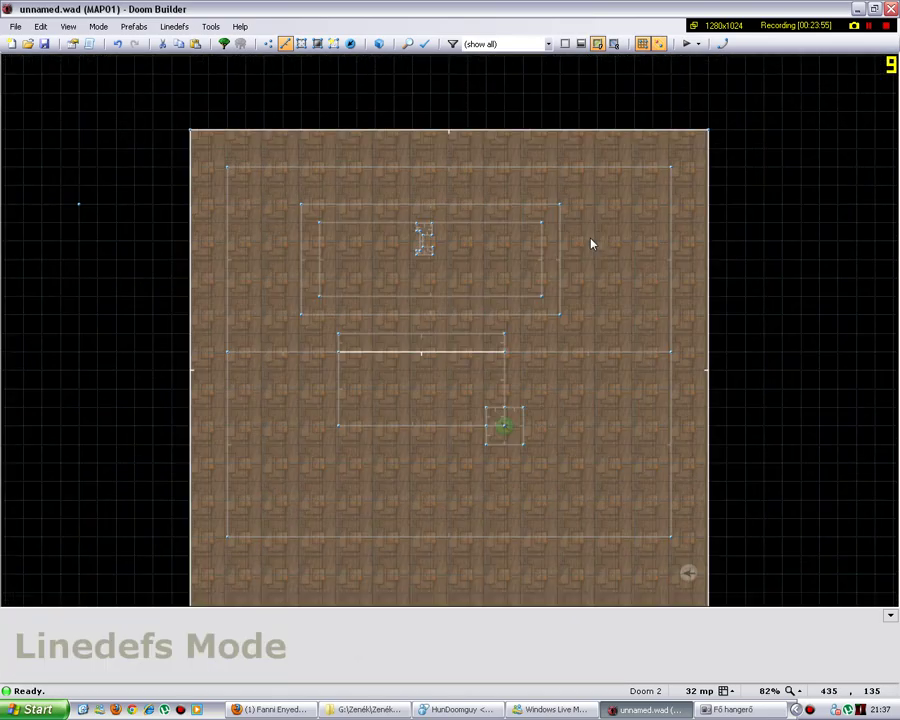
right_click(482, 351)
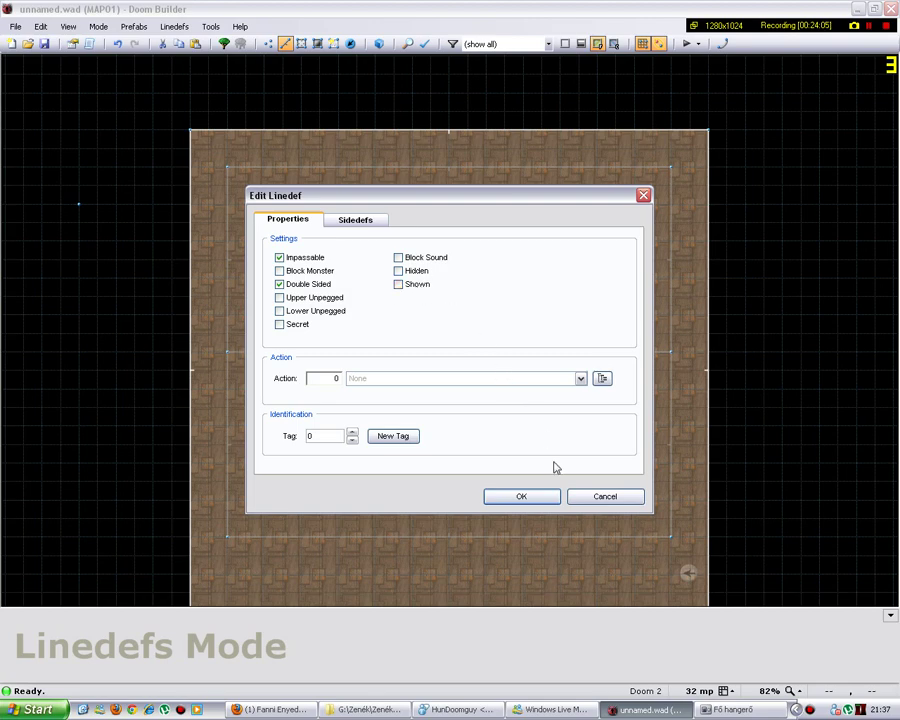
left_click(550, 495)
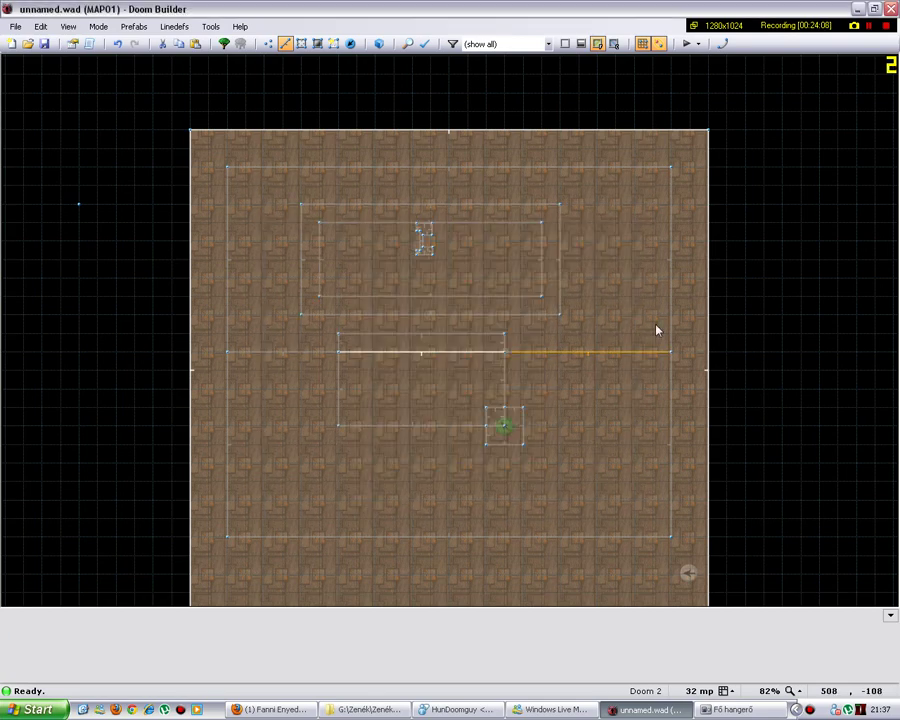
Draw a closed K-shaped outline 256 units tall in the empty area west of the map, and clear the selection.
scroll(655, 328, "down", 4)
scroll(214, 312, "up", 3)
key("d")
left_click(199, 248)
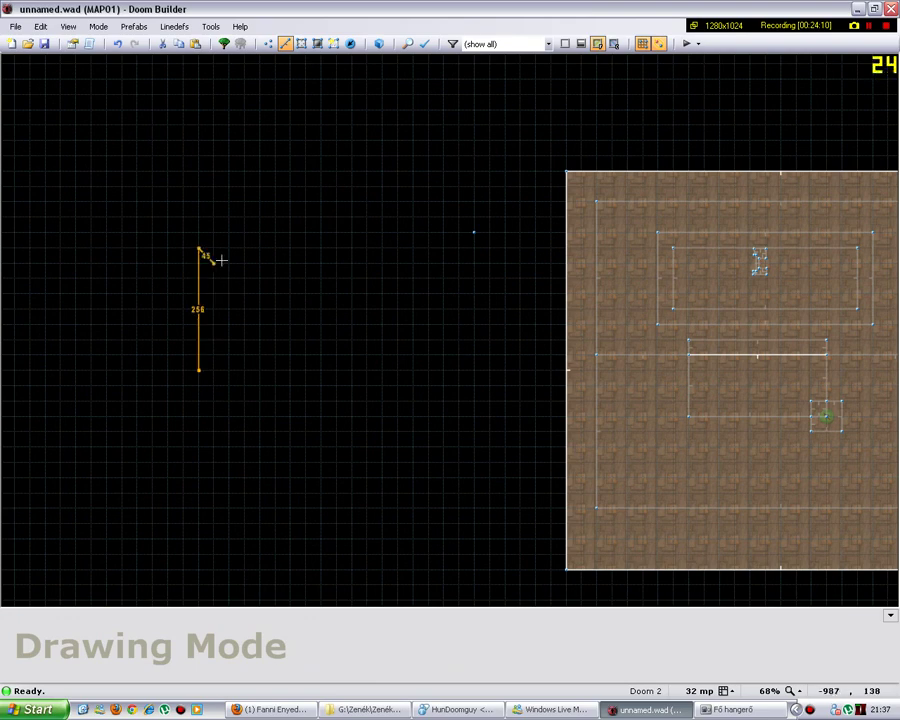
left_click(213, 309)
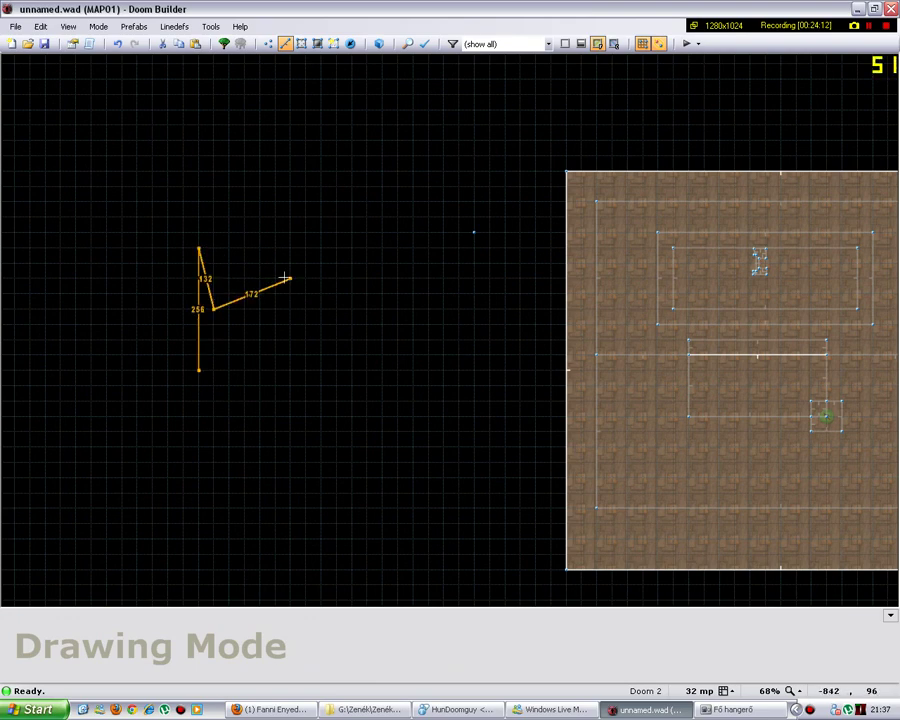
left_click(275, 264)
left_click(230, 309)
left_click(259, 370)
left_click(215, 315)
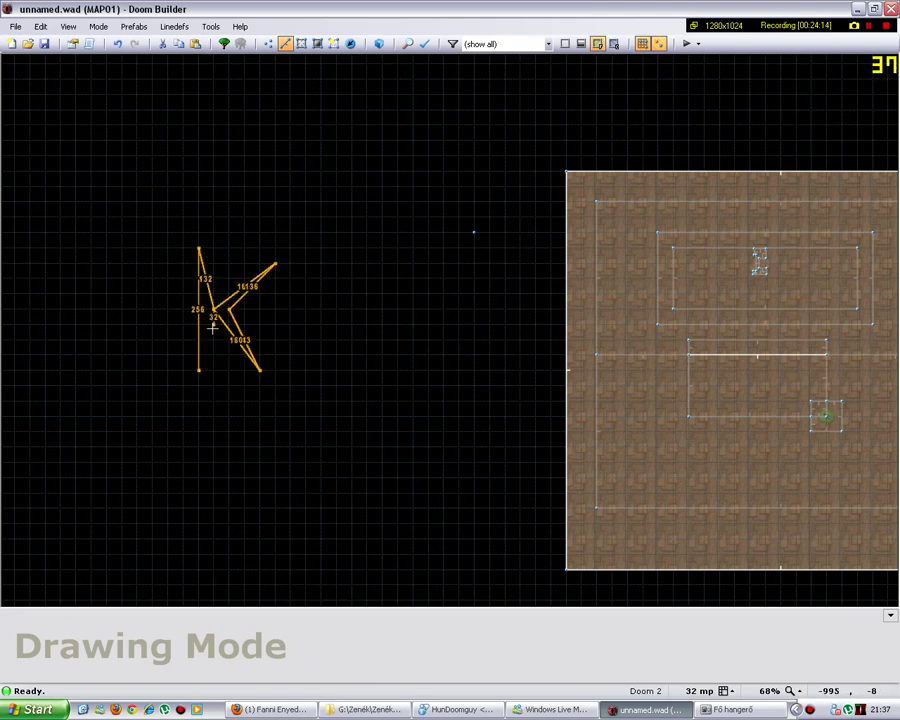
left_click(199, 370)
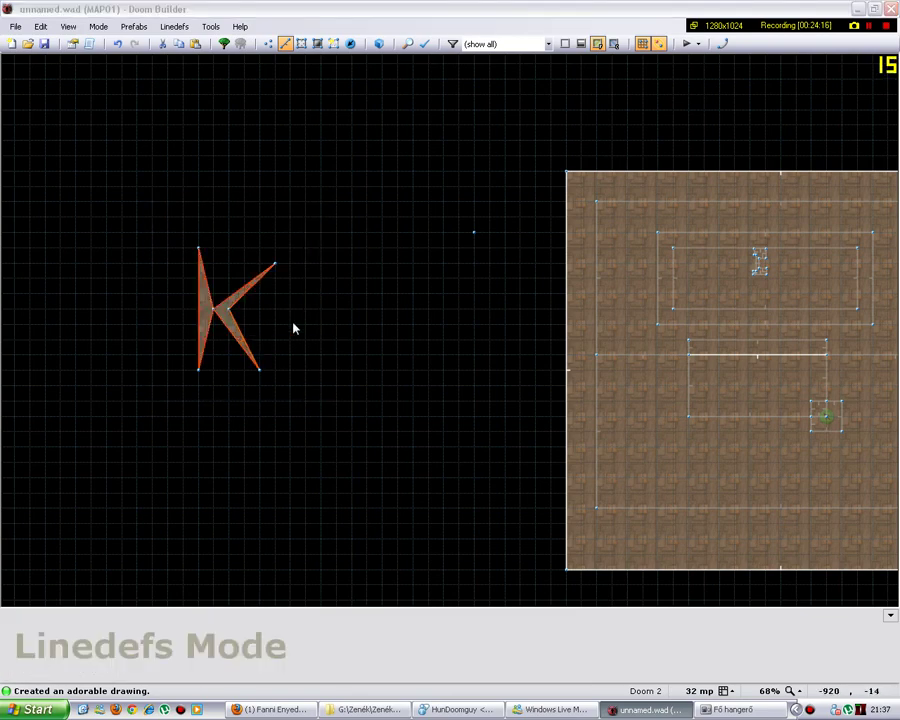
right_click(293, 325)
left_click(510, 497)
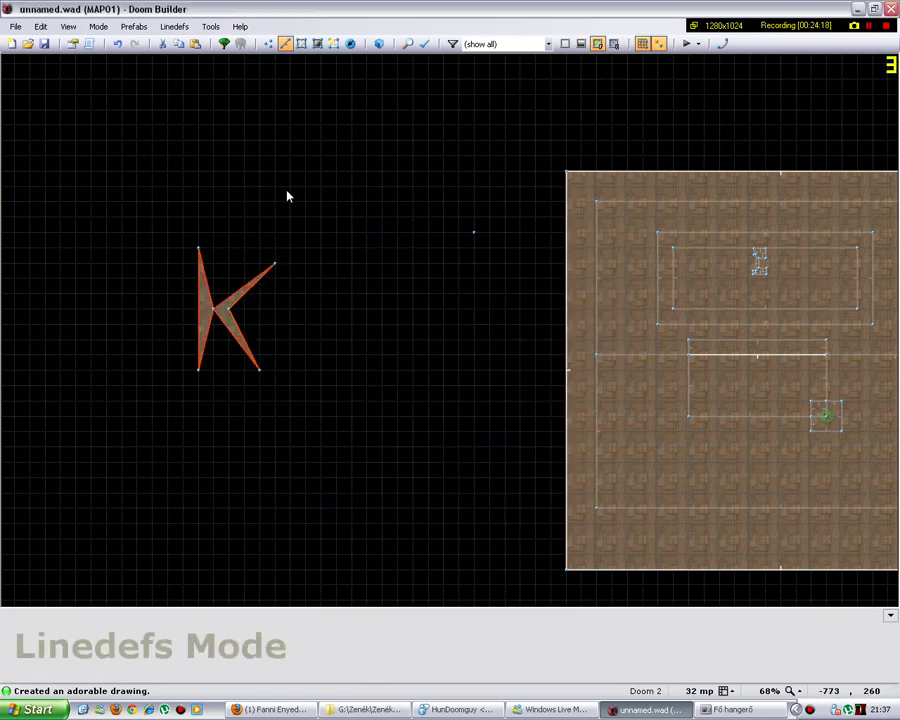
key("d")
key("Escape")
scroll(280, 190, "down", 2)
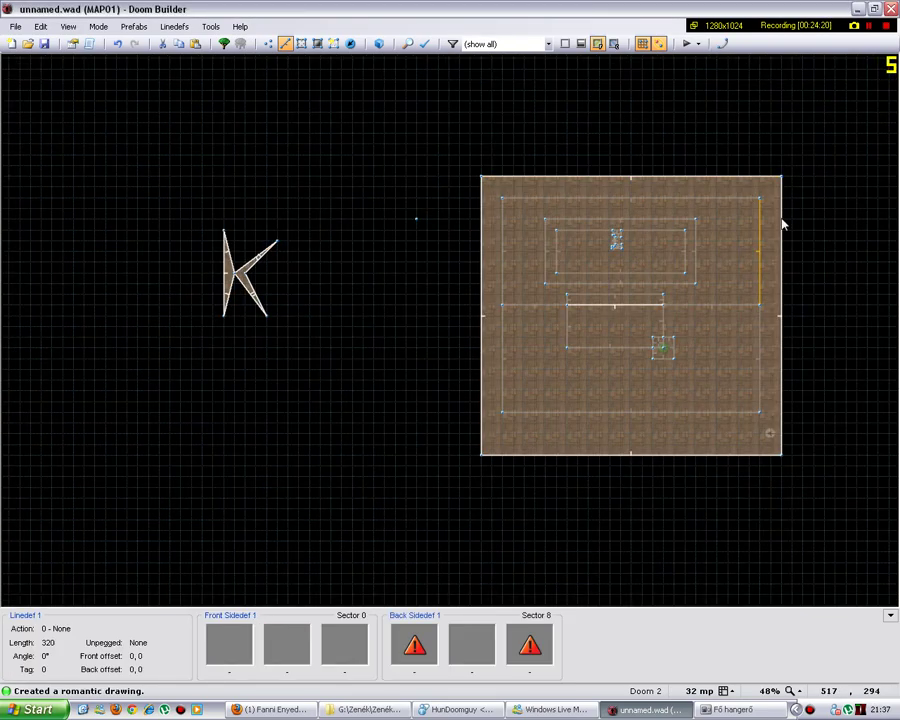
scroll(800, 230, "up", 1)
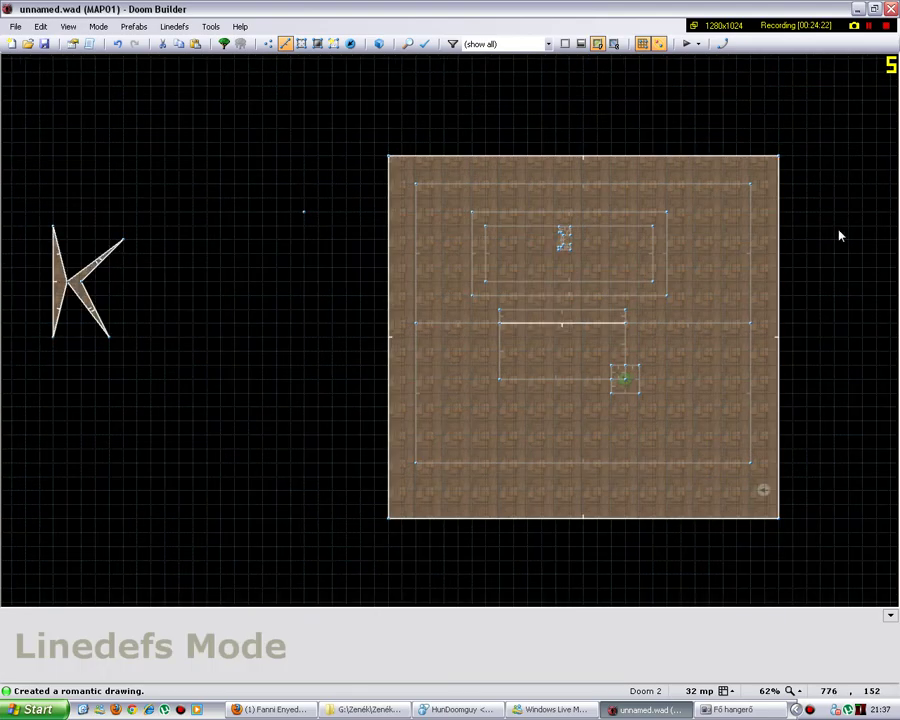
scroll(424, 253, "down", 2)
scroll(668, 397, "up", 2)
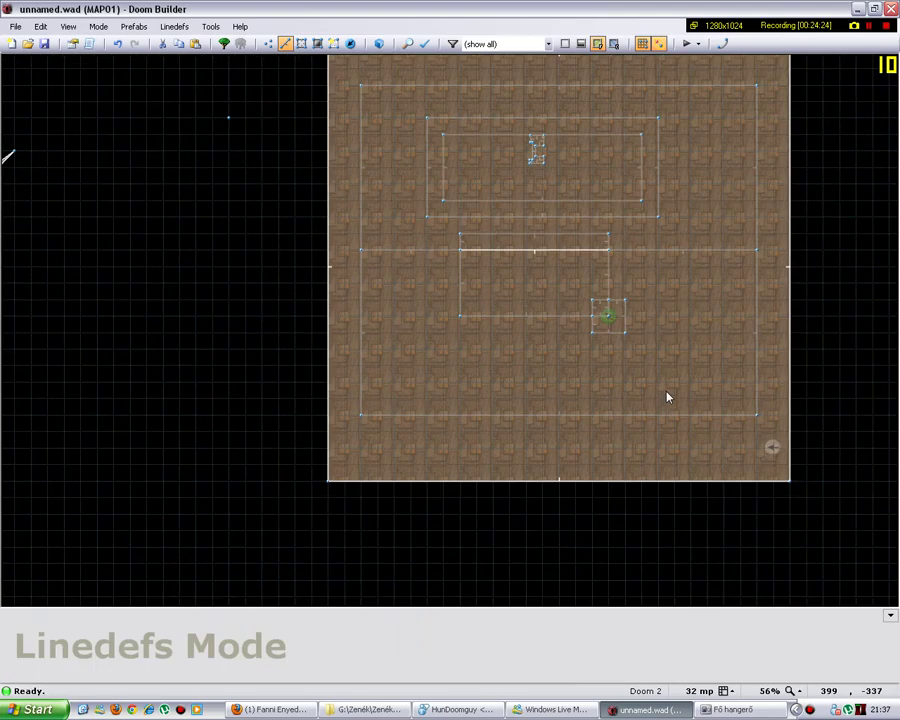
scroll(311, 367, "up", 2)
scroll(575, 352, "down", 3)
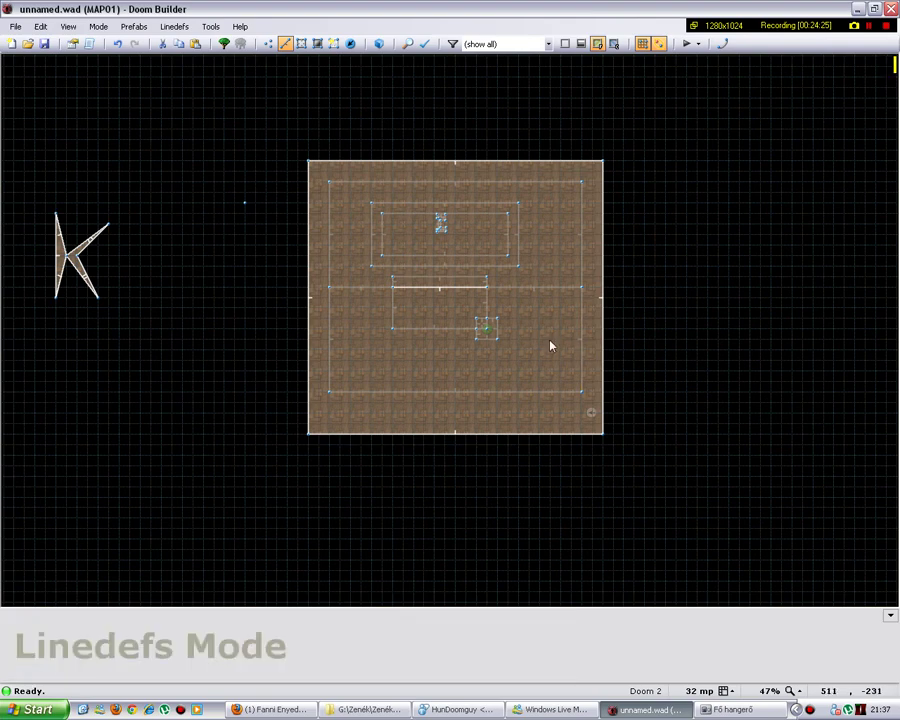
scroll(550, 343, "up", 3)
Open the settings of the central rectangle's south linedef and browse the predefined Ceiling, Crusher, Door and Exit actions.
right_click(376, 315)
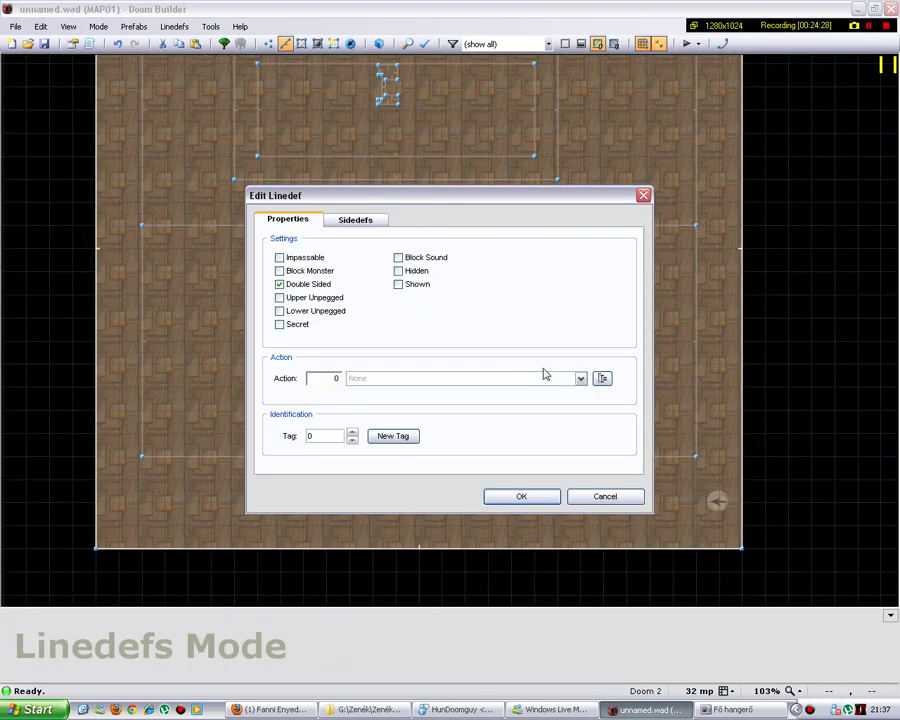
left_click(604, 379)
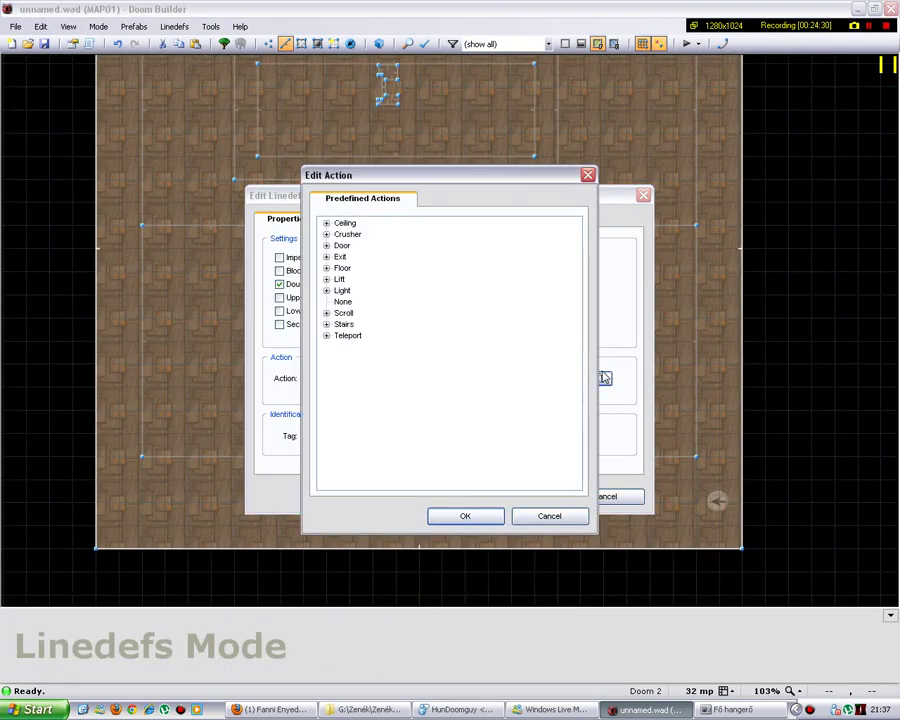
double_click(344, 225)
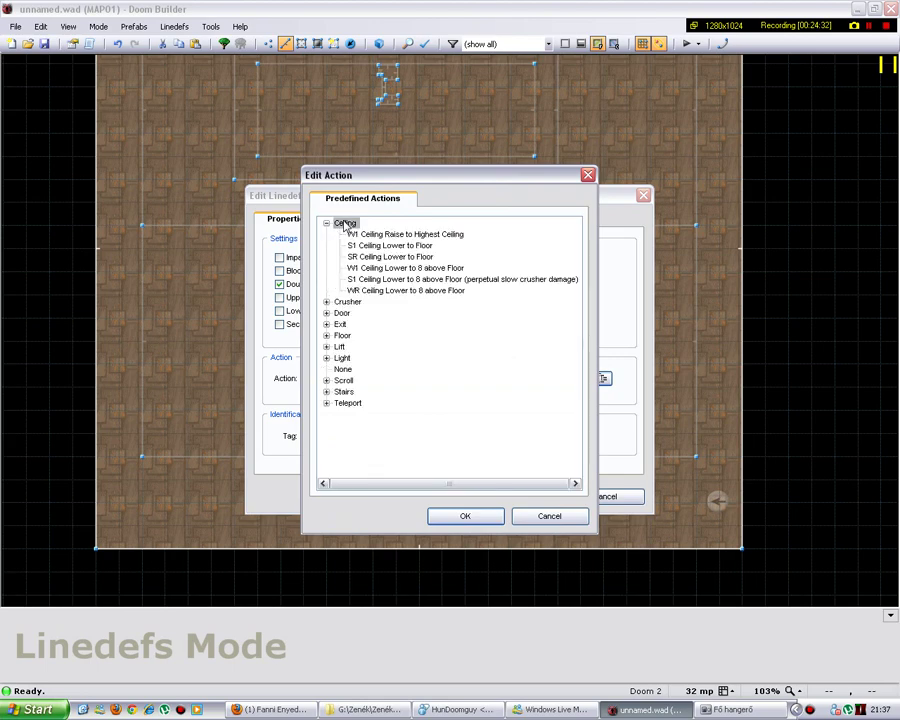
double_click(344, 224)
double_click(348, 235)
double_click(348, 235)
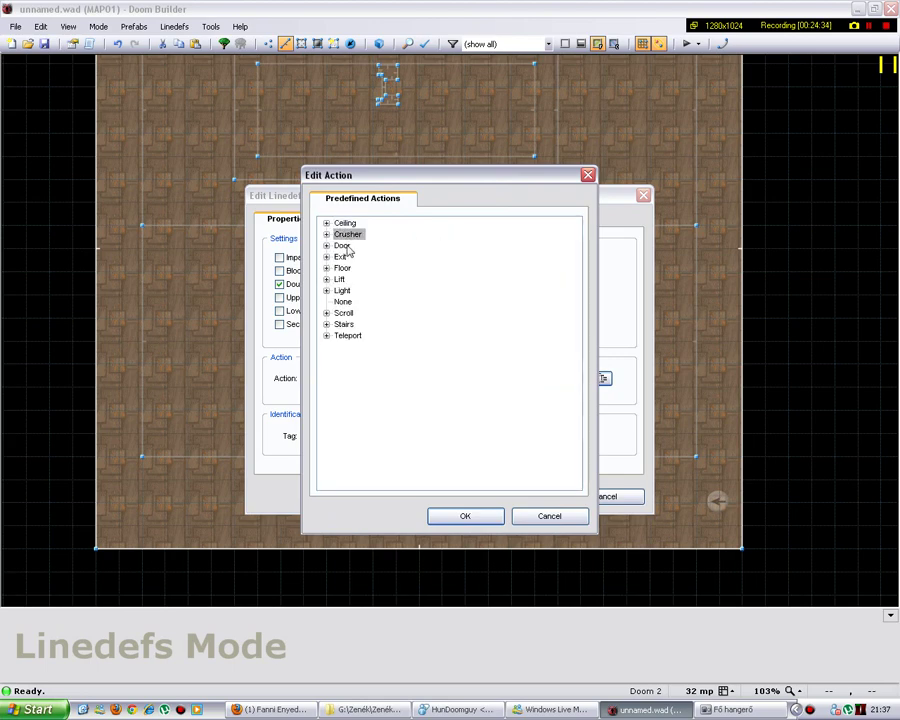
double_click(345, 247)
double_click(344, 245)
left_click(341, 258)
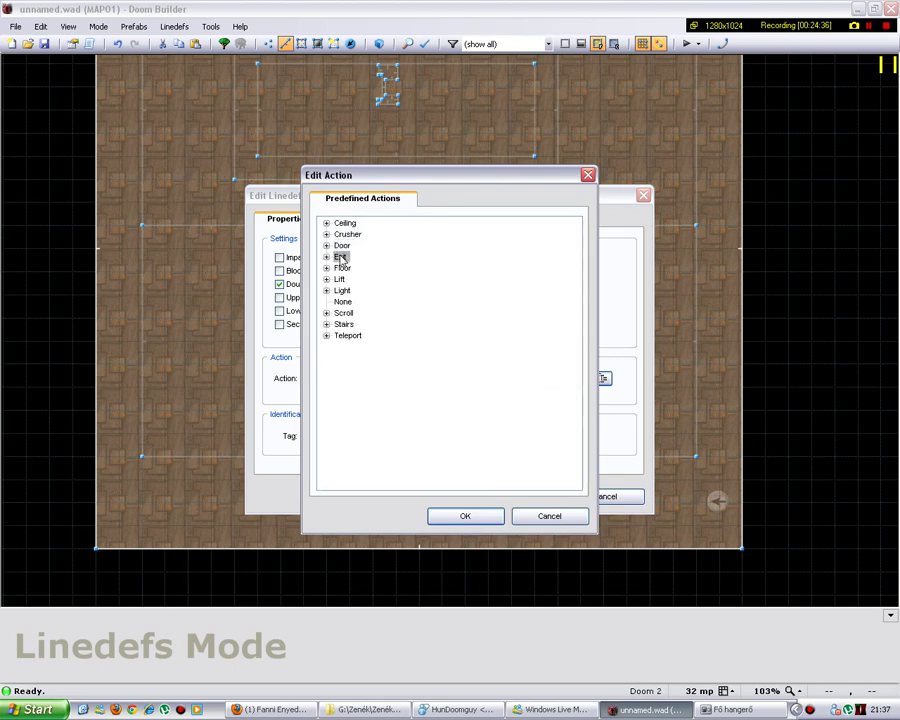
double_click(341, 258)
double_click(341, 258)
Browse the predefined Floor, Lift and Light actions for the linedef.
double_click(342, 268)
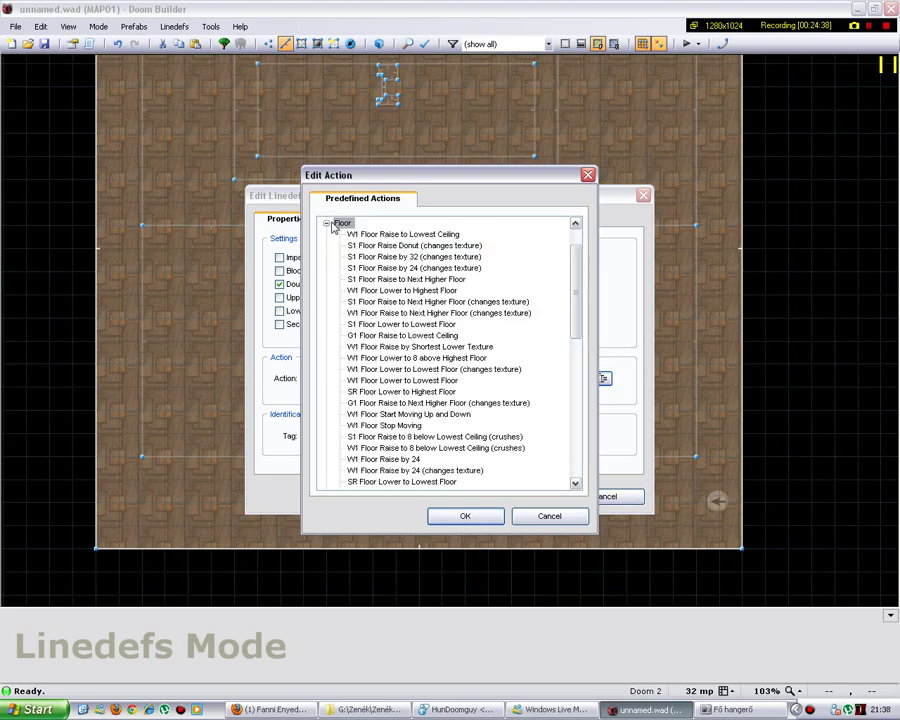
double_click(336, 224)
left_click(340, 280)
double_click(340, 280)
double_click(340, 280)
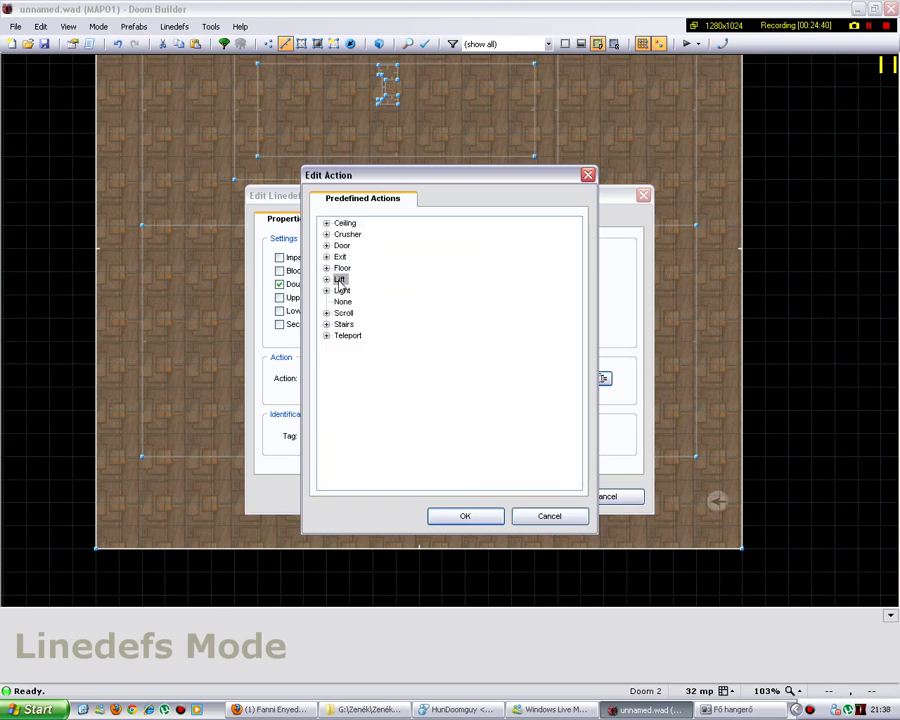
left_click(341, 291)
double_click(341, 291)
double_click(341, 291)
Look through the predefined Scroll, Stairs and Teleport actions, and close the action list without choosing one.
left_click(345, 313)
double_click(345, 314)
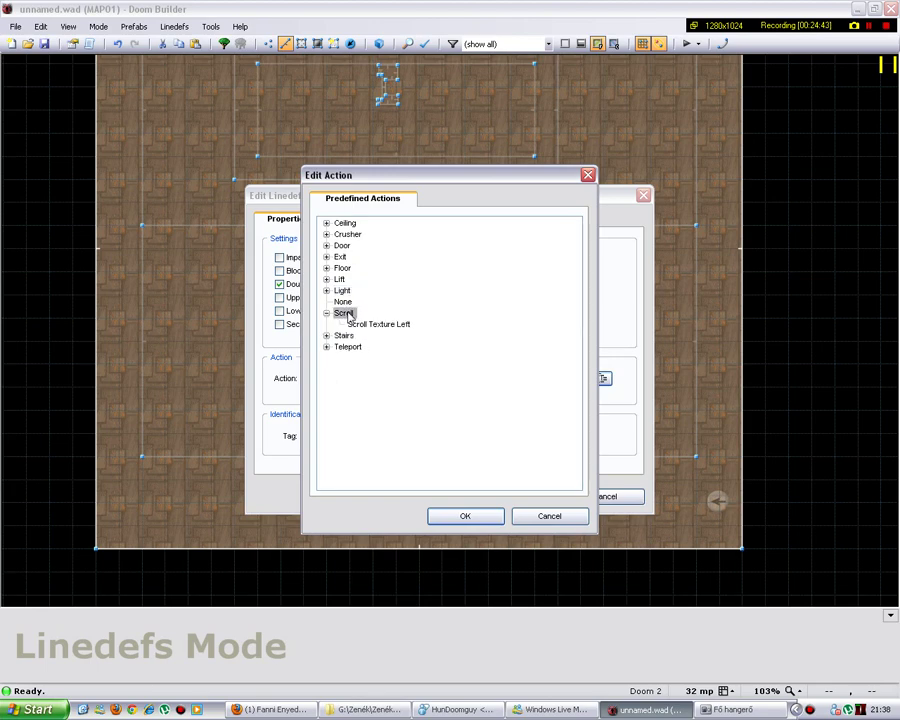
double_click(345, 314)
double_click(345, 314)
left_click(326, 313)
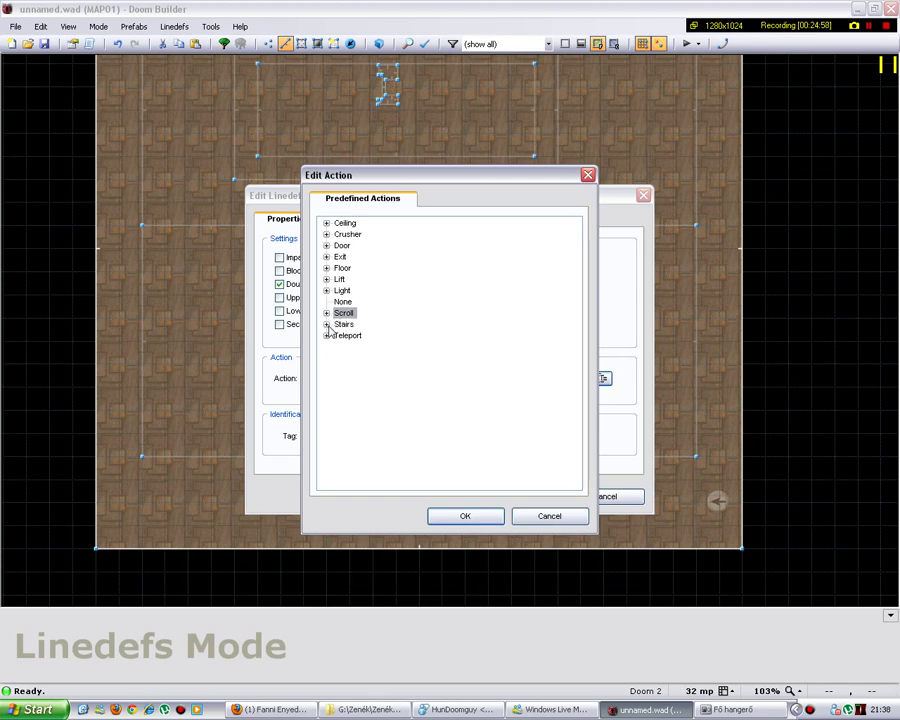
left_click(336, 324)
left_click(326, 324)
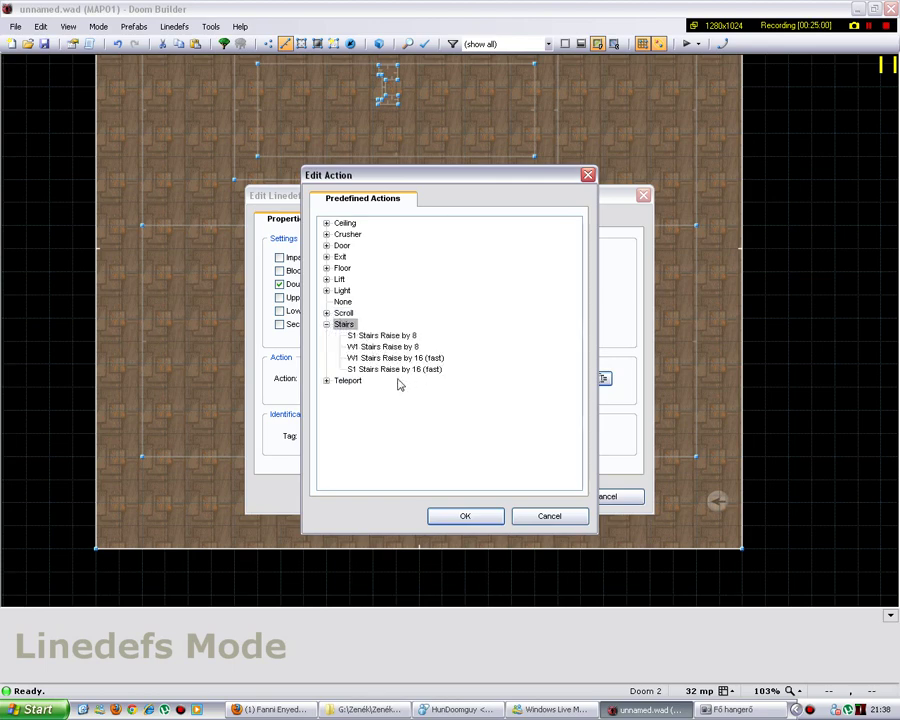
left_click(326, 324)
left_click(327, 336)
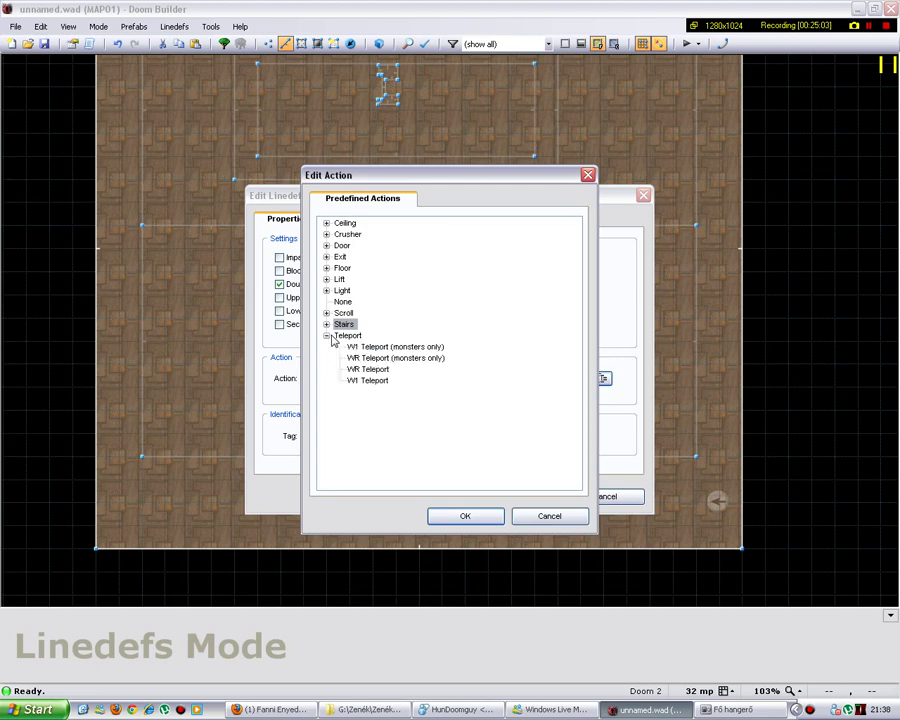
left_click(326, 336)
left_click(466, 515)
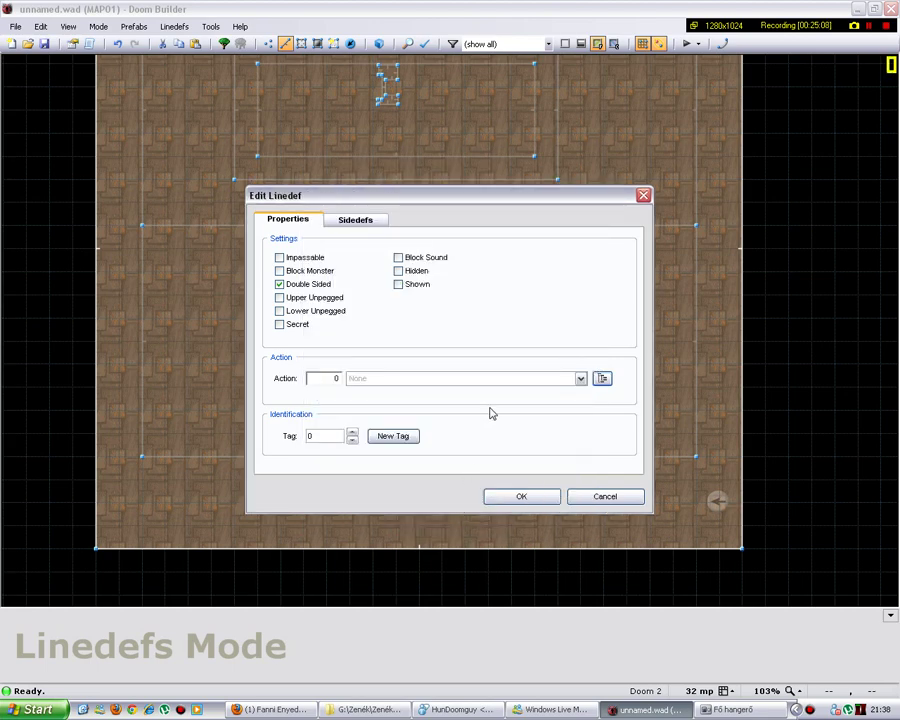
Check the linedef's sidedefs, browse the textures available for its front middle part, and leave without changing anything.
left_click(355, 220)
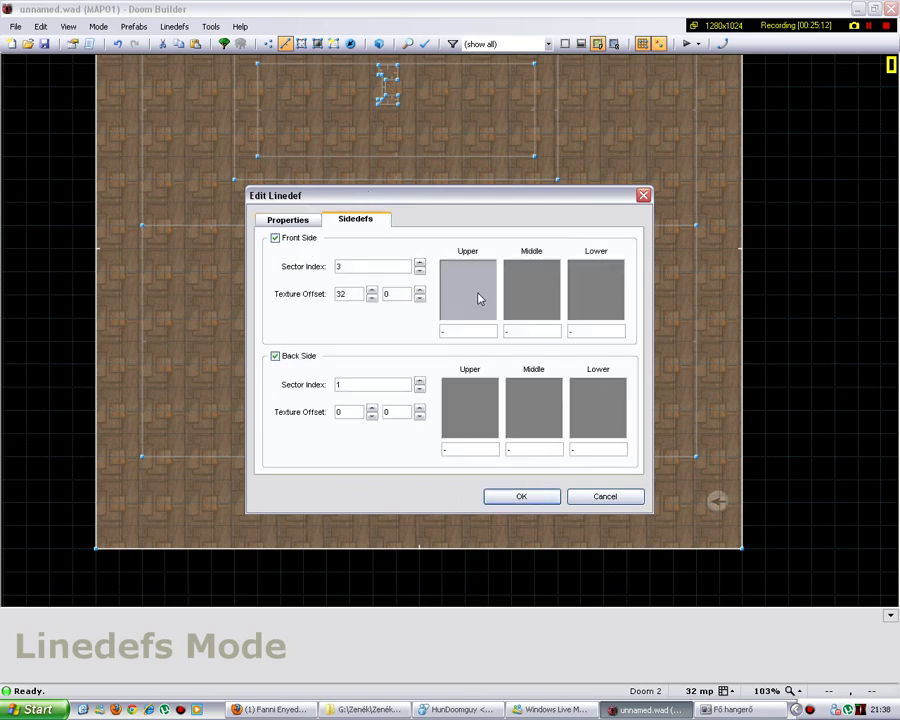
left_click(547, 307)
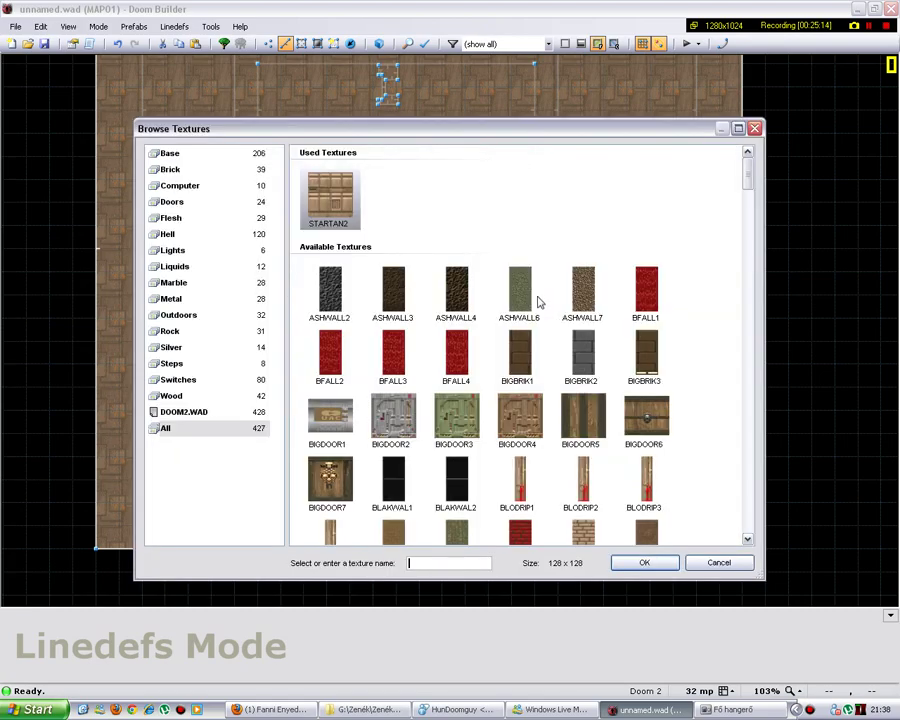
left_click_drag(744, 187, 744, 537)
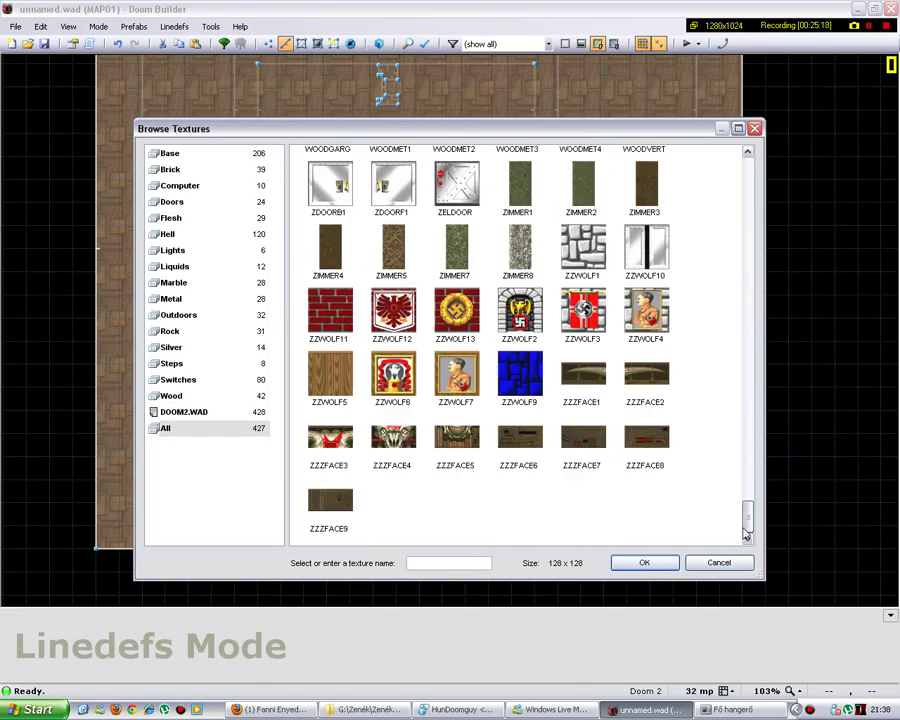
scroll(745, 527, "up", 2)
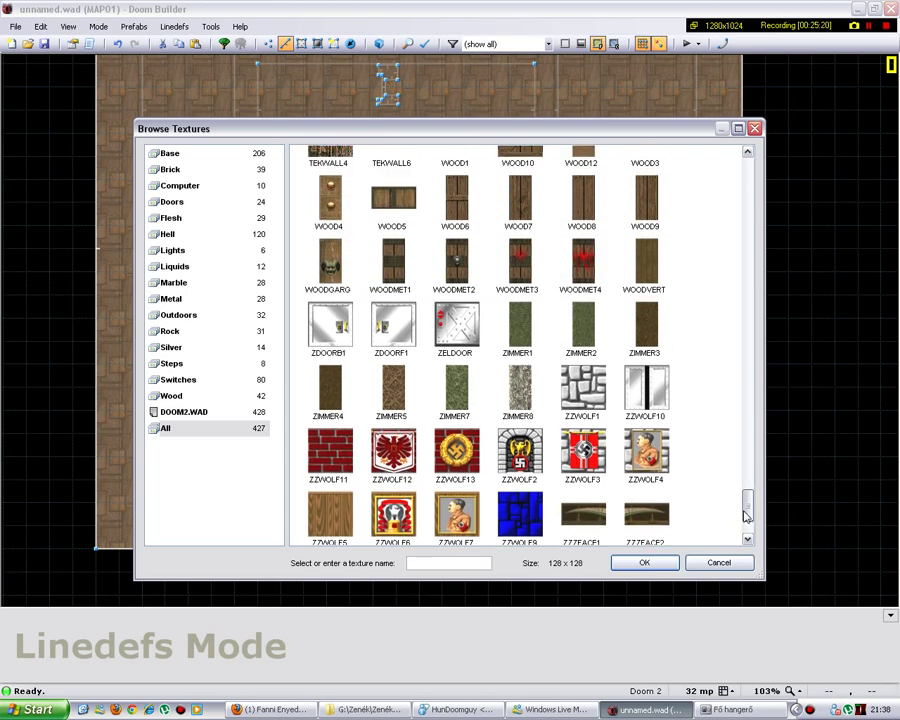
scroll(745, 527, "down", 2)
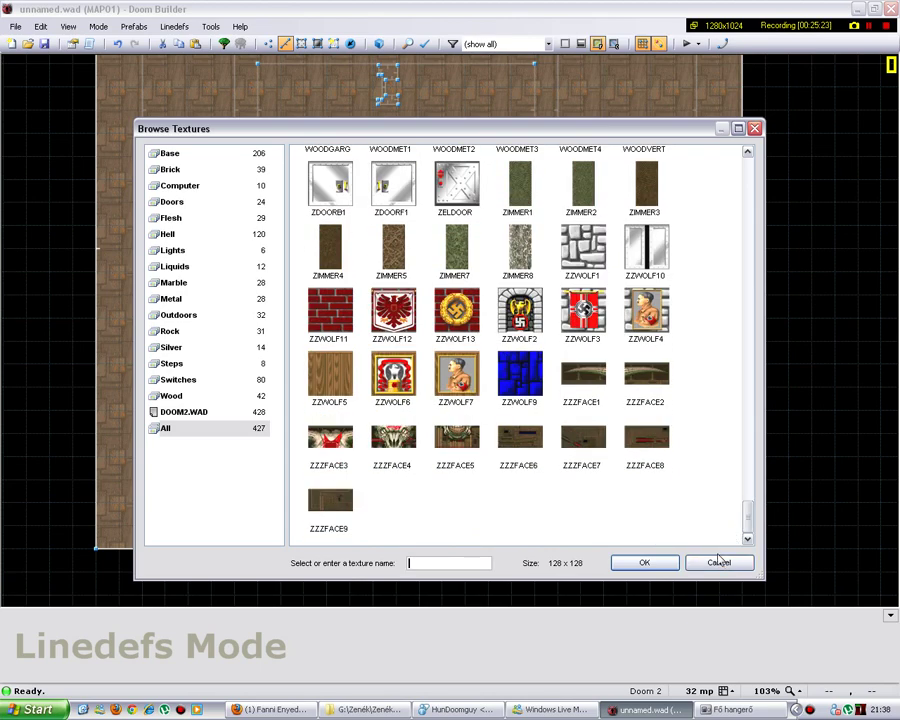
left_click(718, 562)
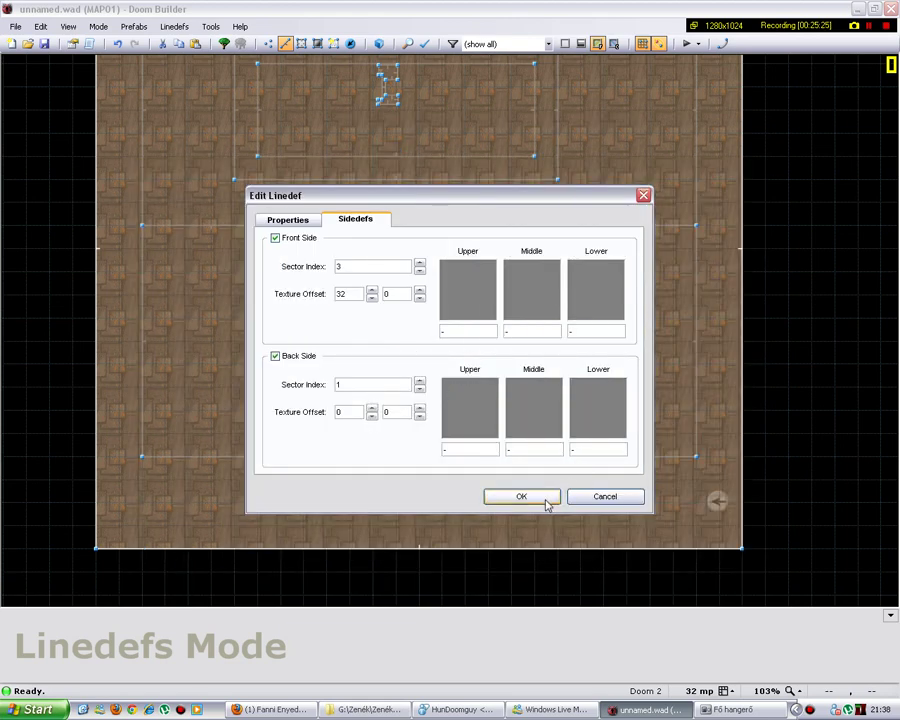
left_click(603, 497)
Review the flags and sidedefs of the large inner rectangle's south linedef, and look around the room in Visual Mode.
scroll(466, 211, "down", 4)
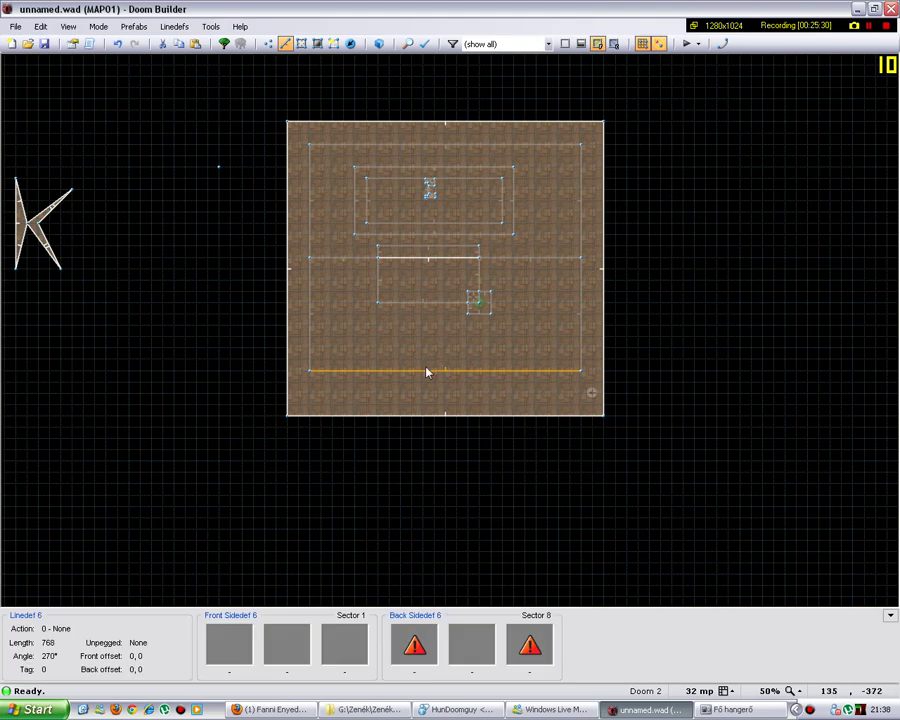
scroll(426, 372, "up", 4)
right_click(428, 372)
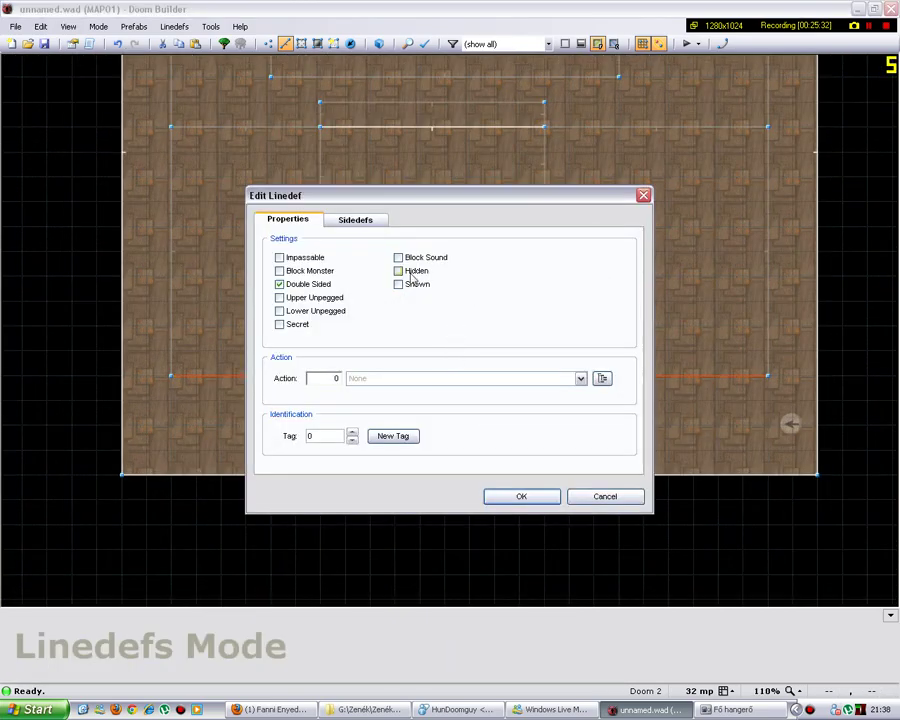
left_click(362, 222)
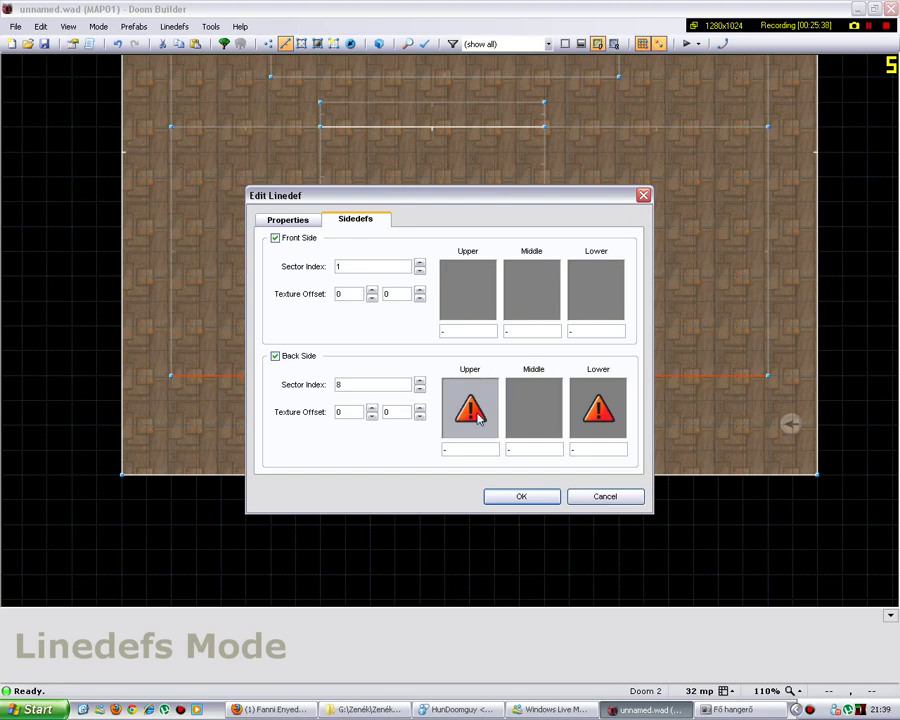
left_click(594, 497)
key("w")
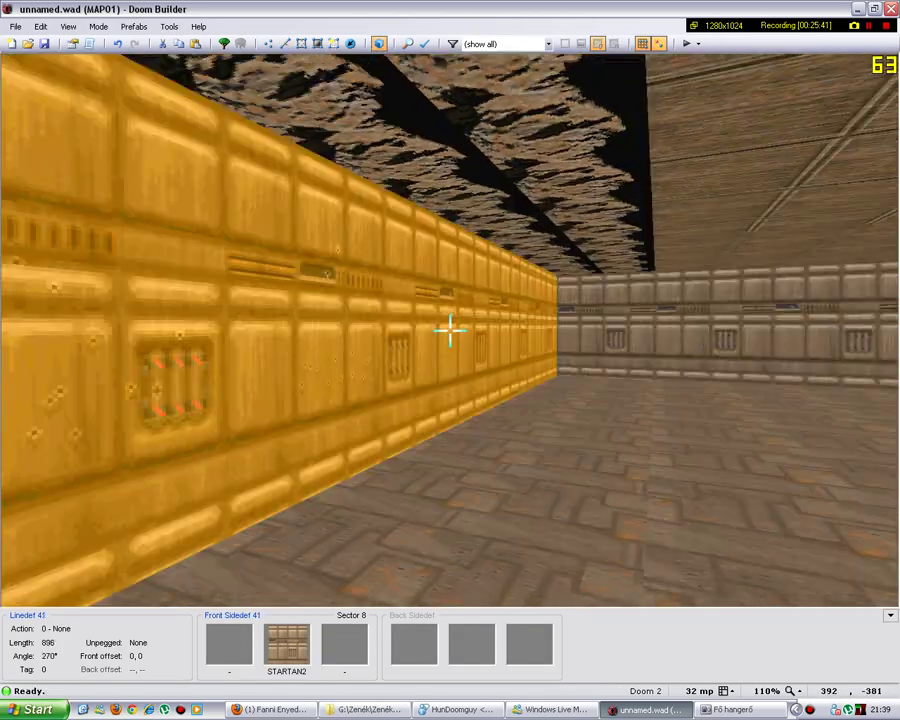
key("w")
key("d")
Set both the front and back middle textures of the large inner rectangle's south linedef to BFALL2.
right_click(444, 380)
right_click(446, 379)
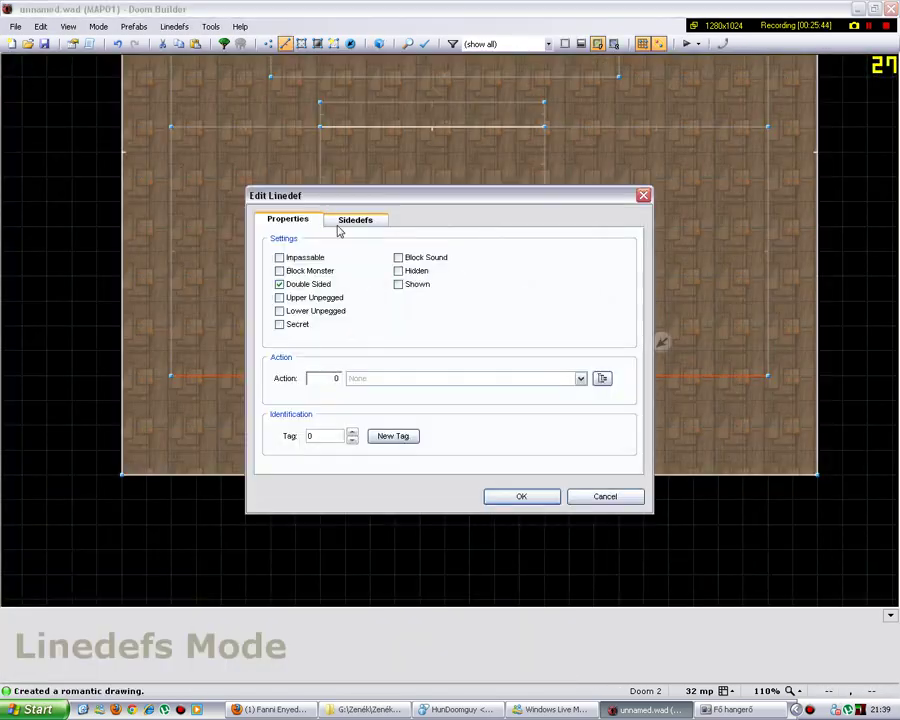
left_click(352, 219)
left_click(530, 402)
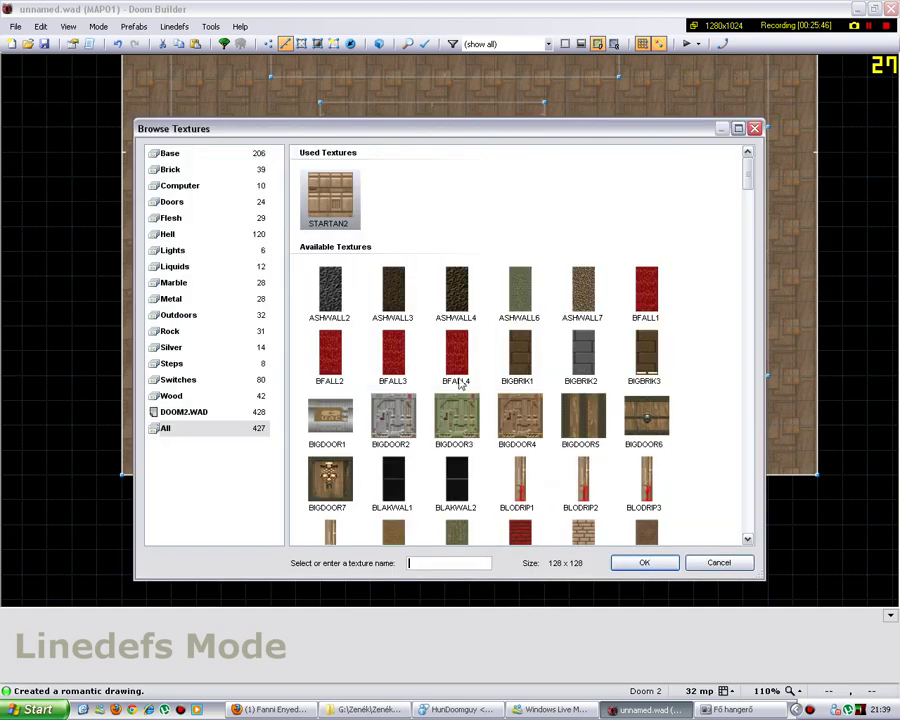
double_click(331, 366)
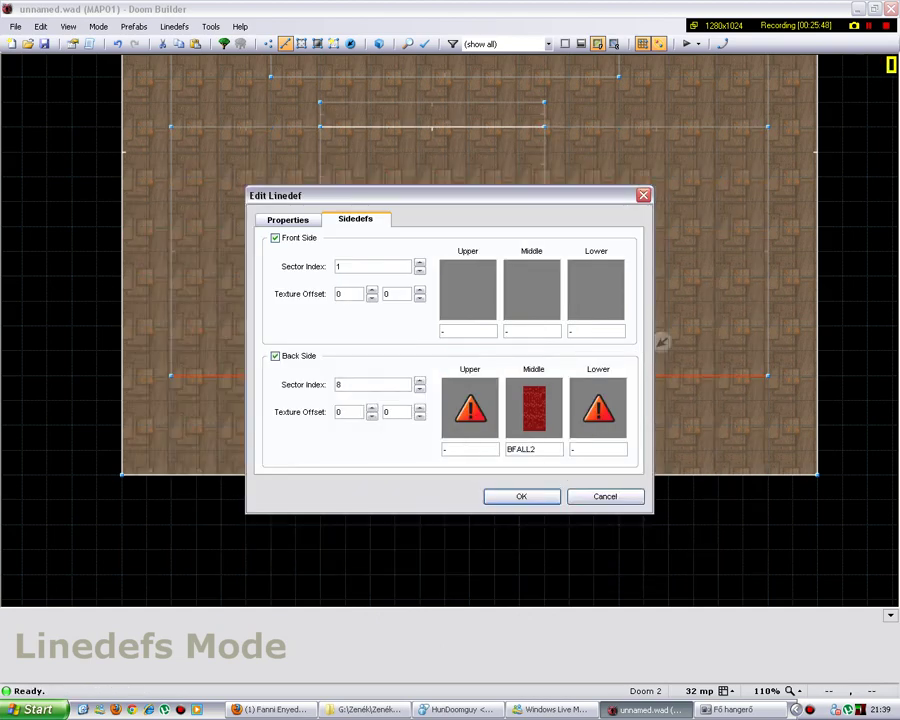
type("BFALL2")
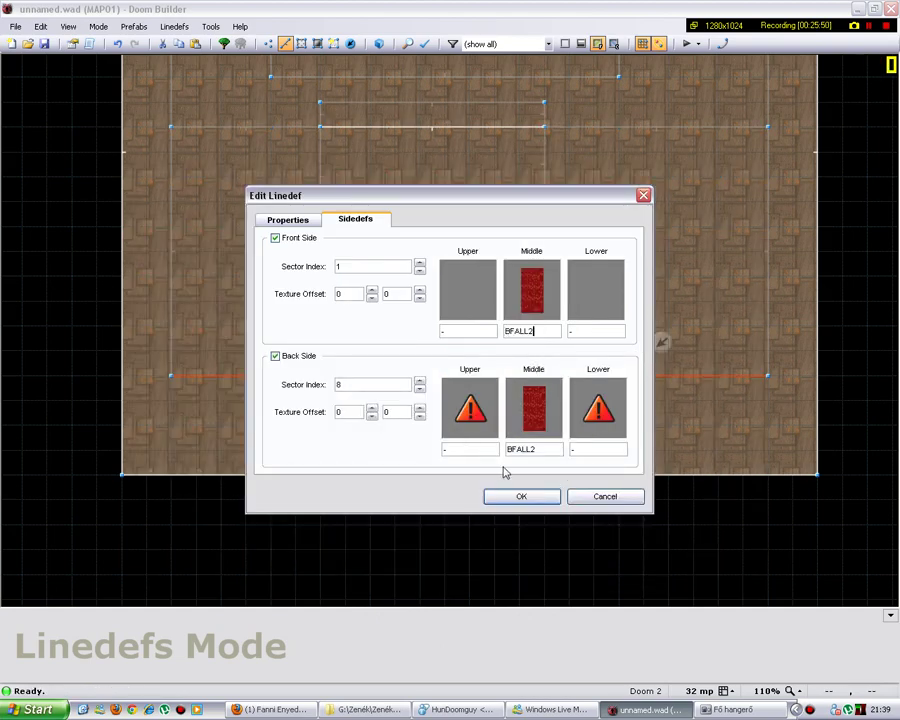
left_click(521, 496)
Inspect the BFALL2 wall from both sides in Visual Mode, including the missing-texture strips along its upper and lower edges.
left_click(378, 43)
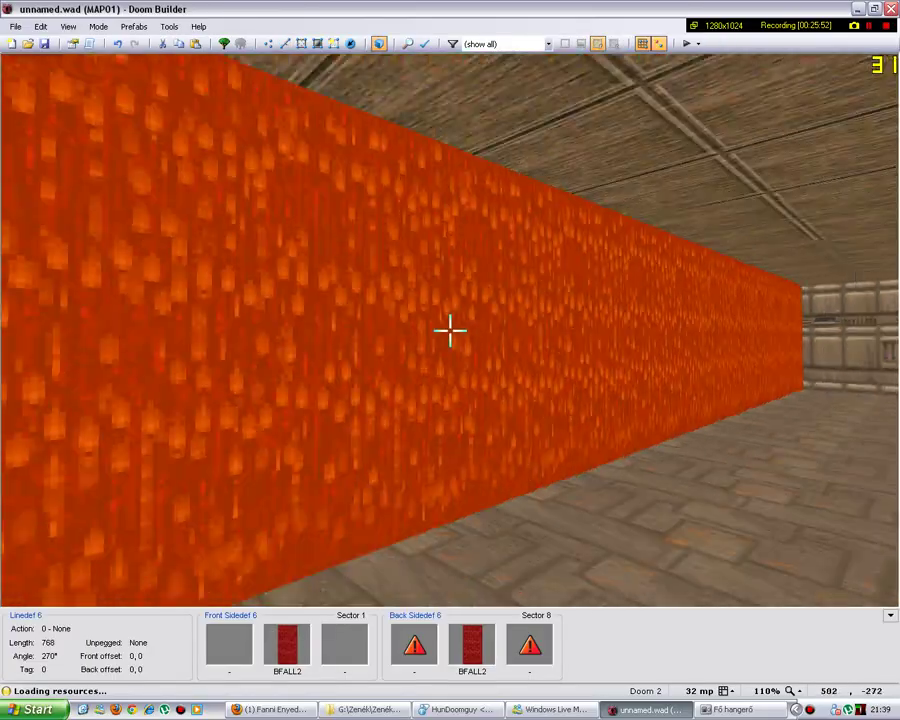
key("s")
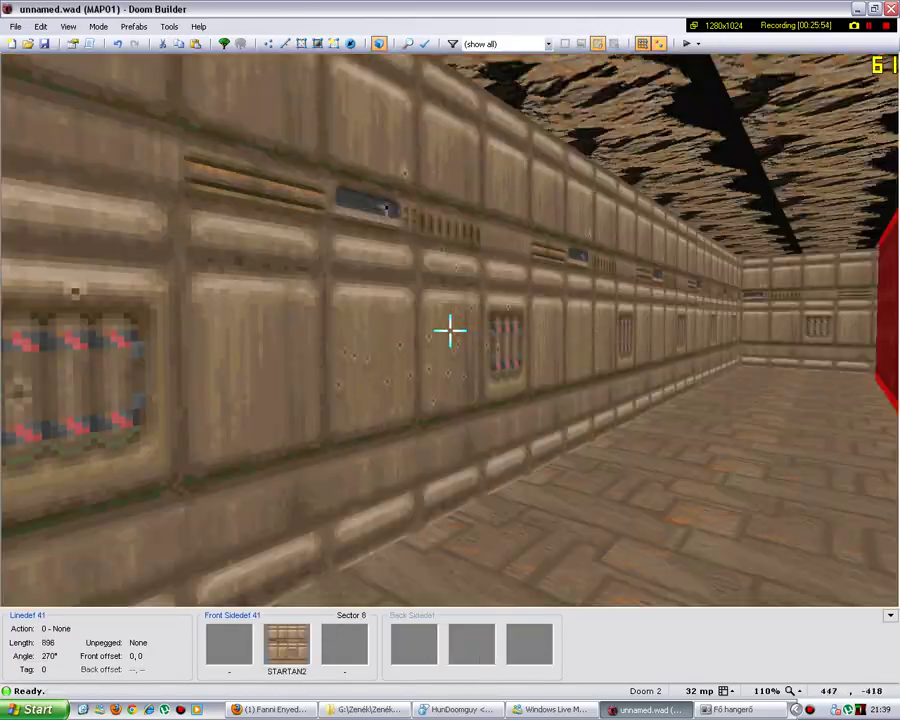
key("w")
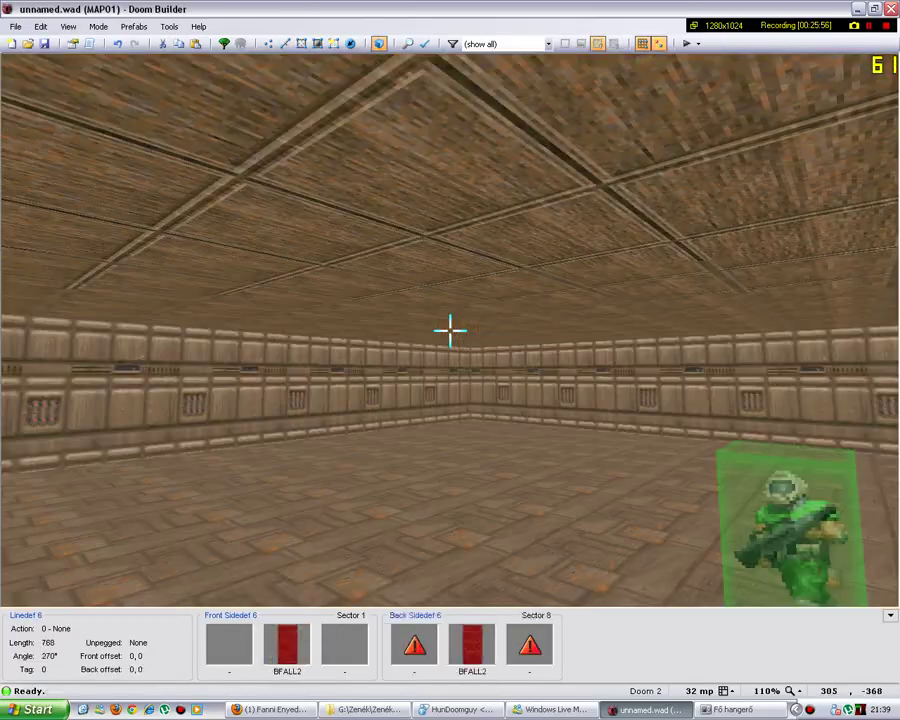
key("w")
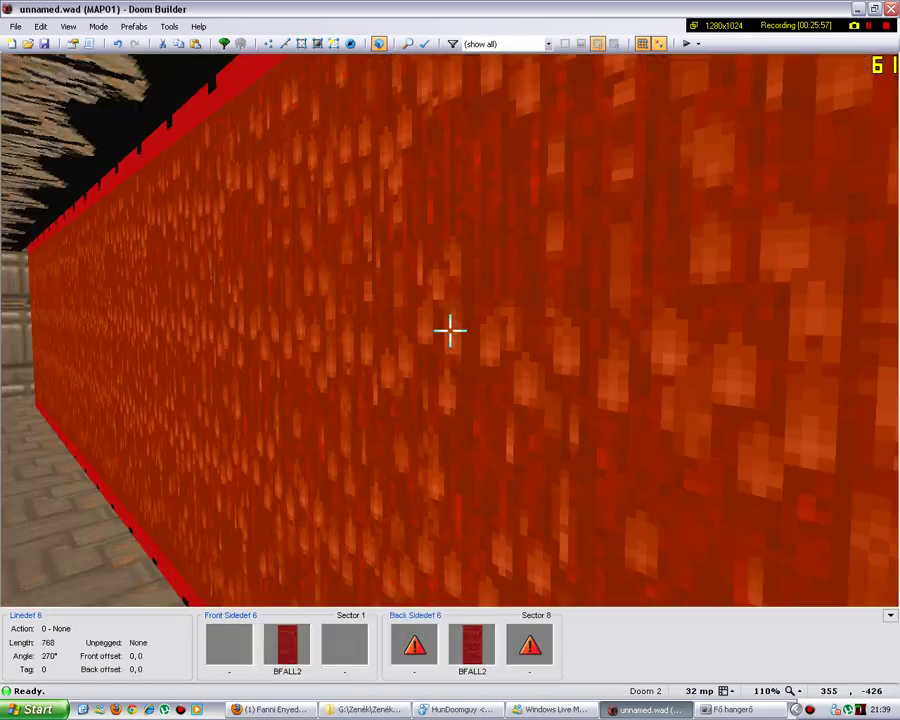
key("Left")
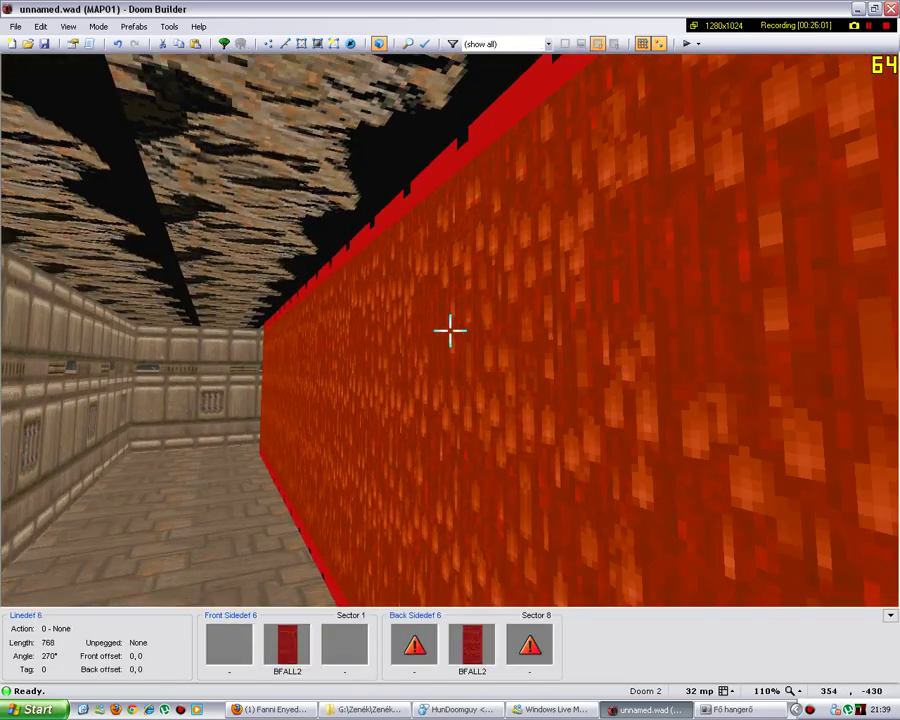
mouse_move(450, 330)
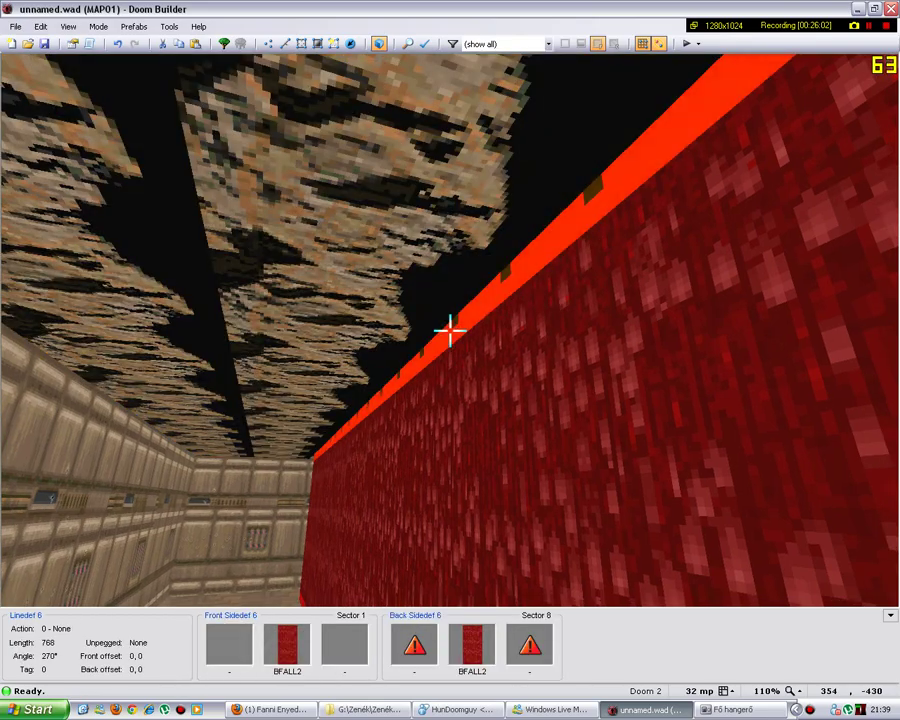
key("Right")
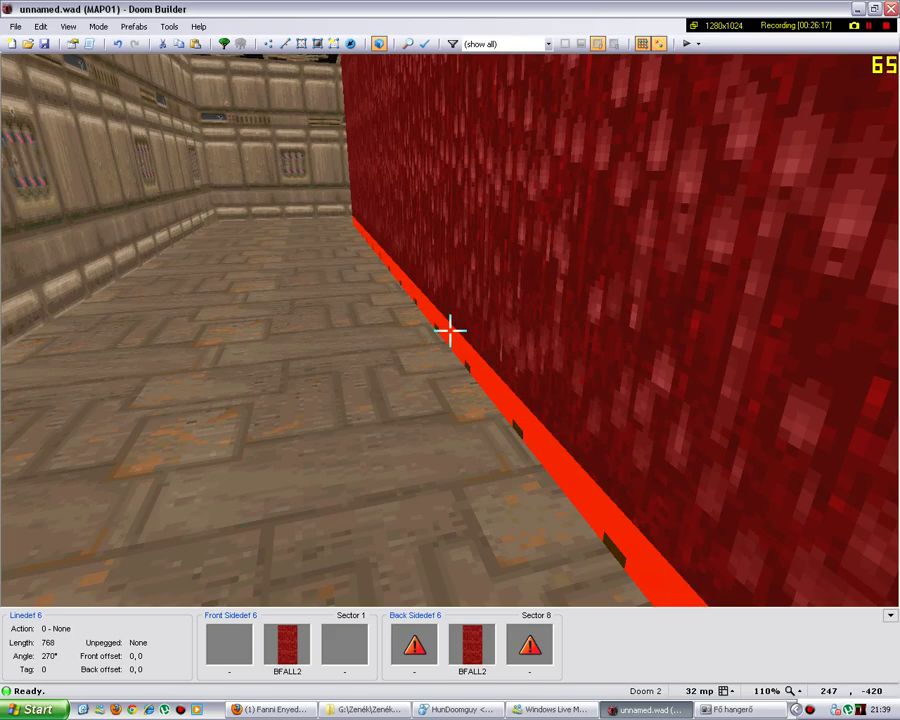
key("w")
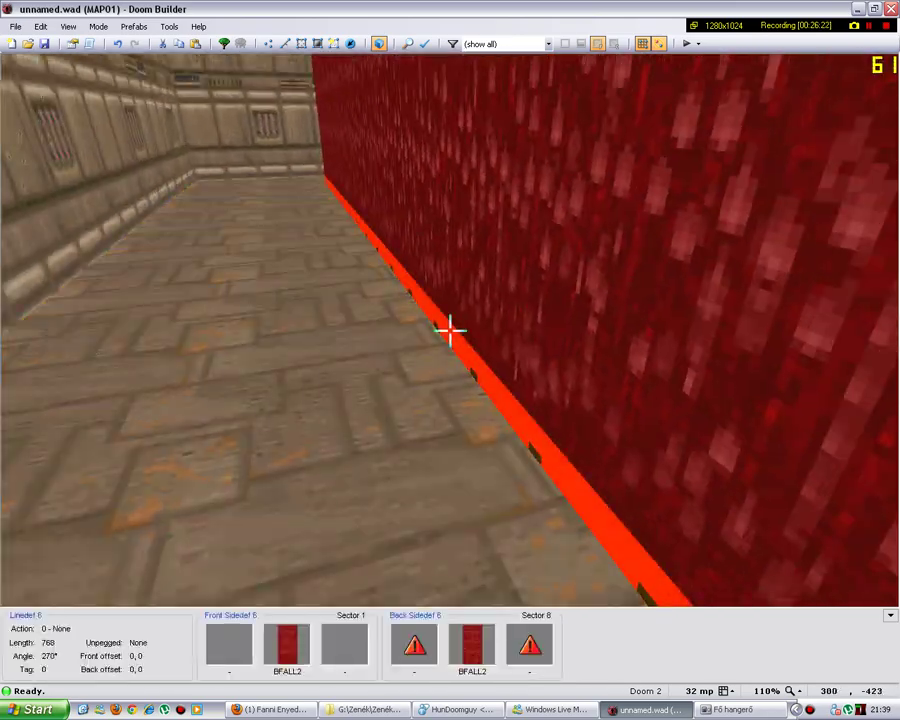
Set the back side's lower and upper textures of the BFALL2 linedef to BIGBRIK1.
right_click(450, 330)
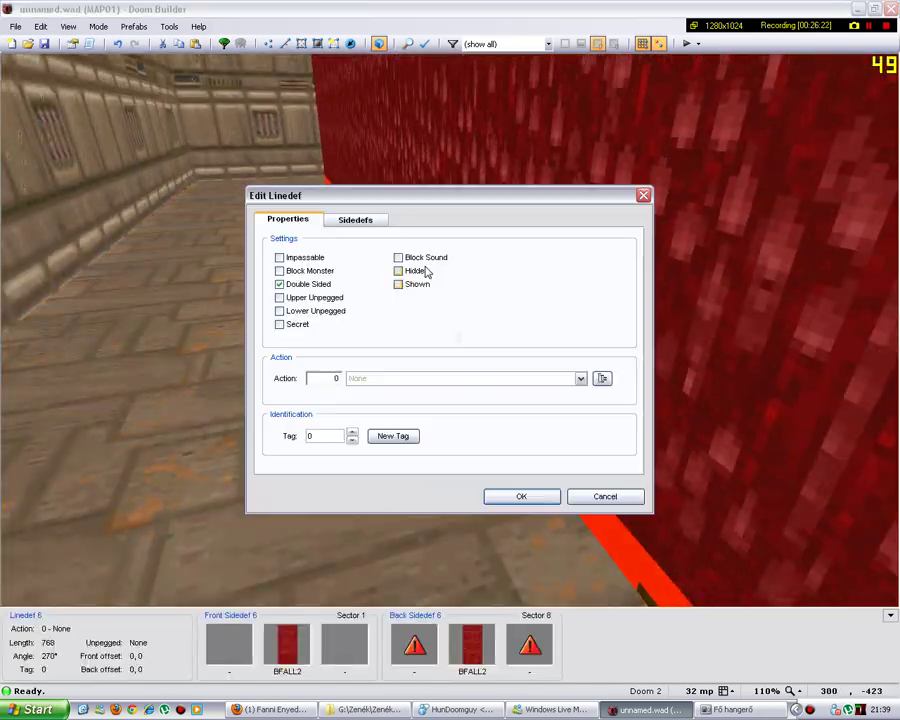
left_click(389, 225)
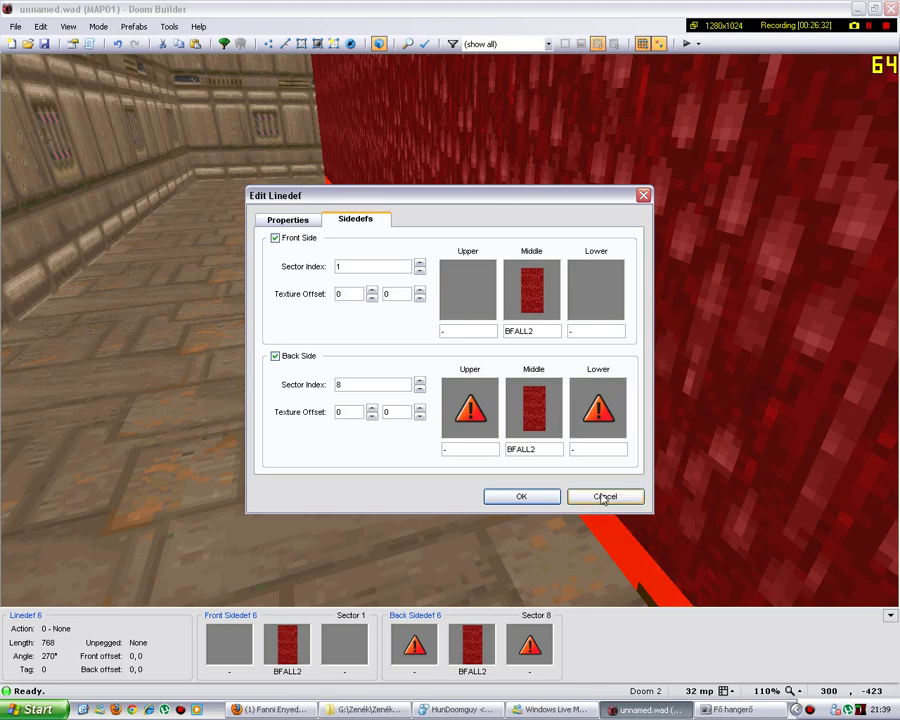
left_click(597, 412)
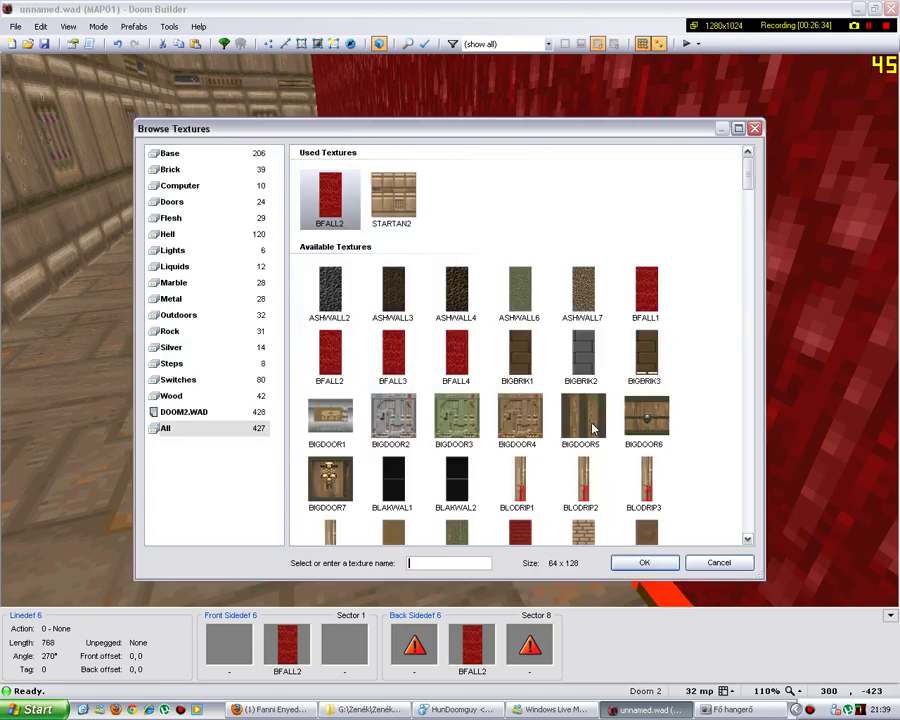
double_click(518, 370)
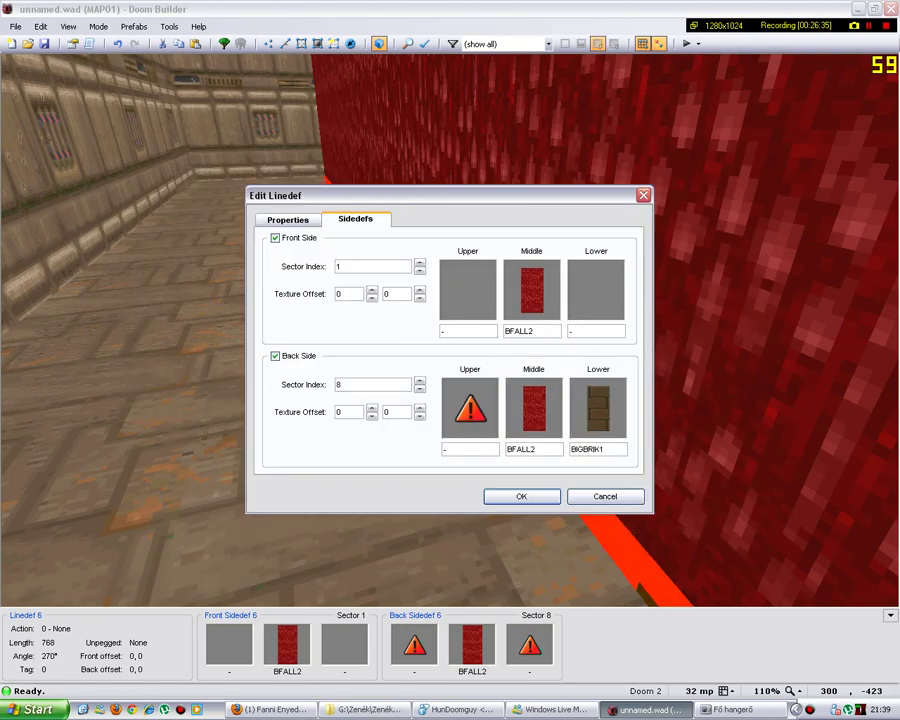
double_click(598, 449)
key("ctrl+c")
double_click(470, 449)
key("ctrl+v")
left_click(521, 496)
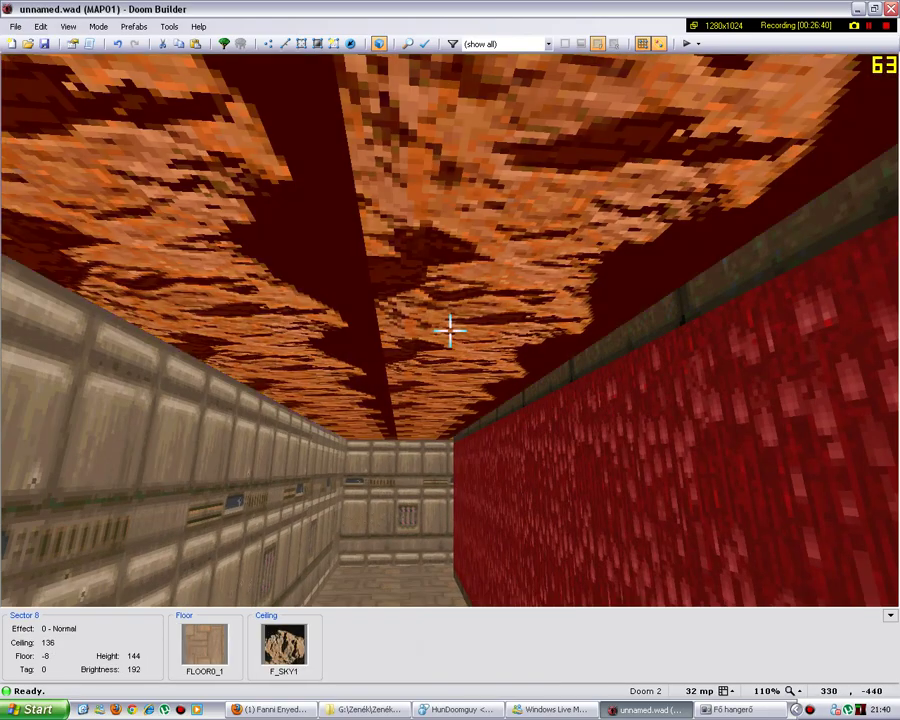
Raise the ceiling of the outer sky-ceilinged sector to 160 and lower its floor to -32.
scroll(450, 330, "up", 3)
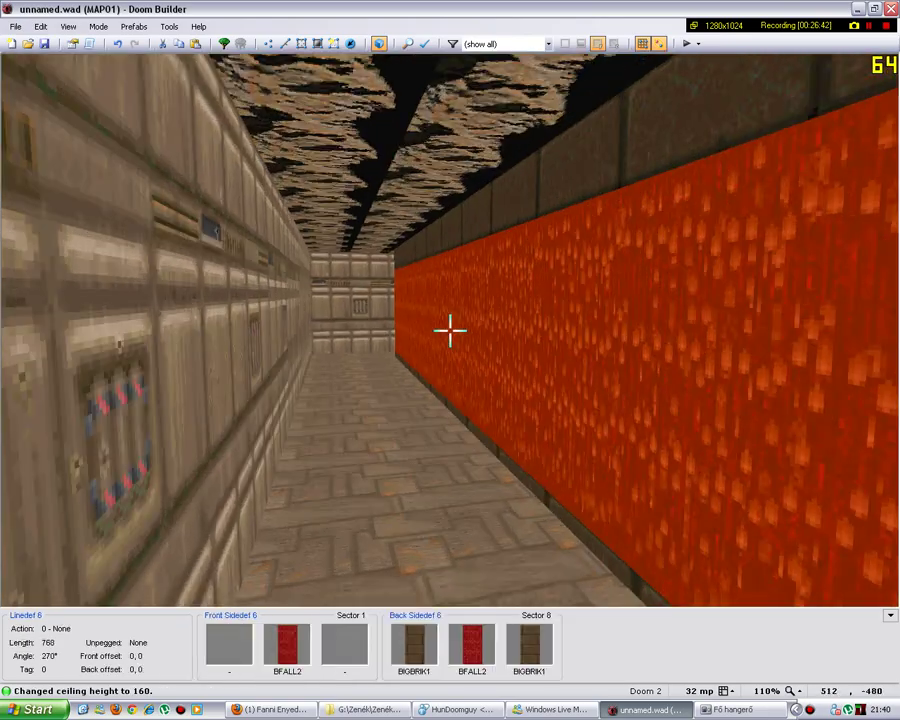
scroll(450, 330, "down", 2)
scroll(450, 330, "down", 2)
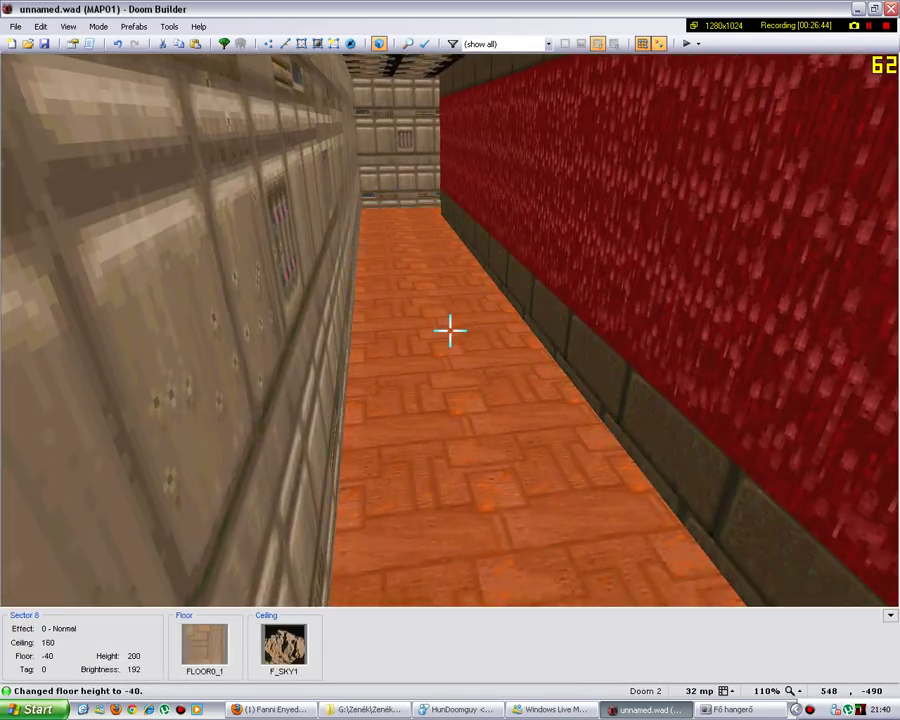
scroll(450, 330, "up", 1)
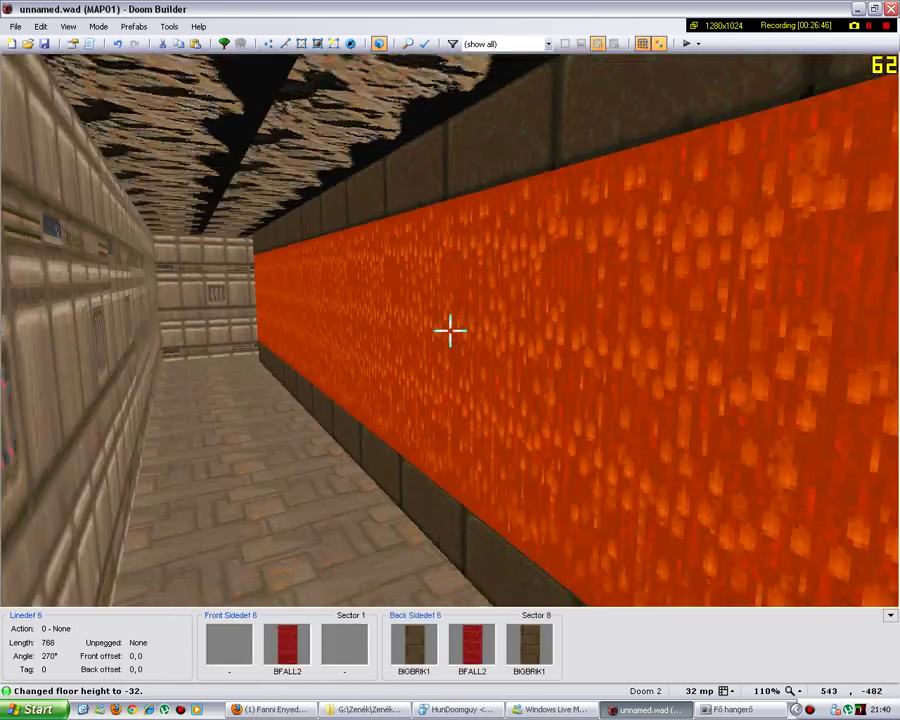
Shift the back side's textures of the BFALL2 linedef vertically to an offset of 0, 17.
key("Down")
key("Down")
key("Down")
key("Down")
key("Down")
key("Down")
key("Down")
key("Down")
key("Down")
key("Down")
key("Down")
key("Down")
key("Down")
key("Down")
key("Down")
key("Down")
key("Down")
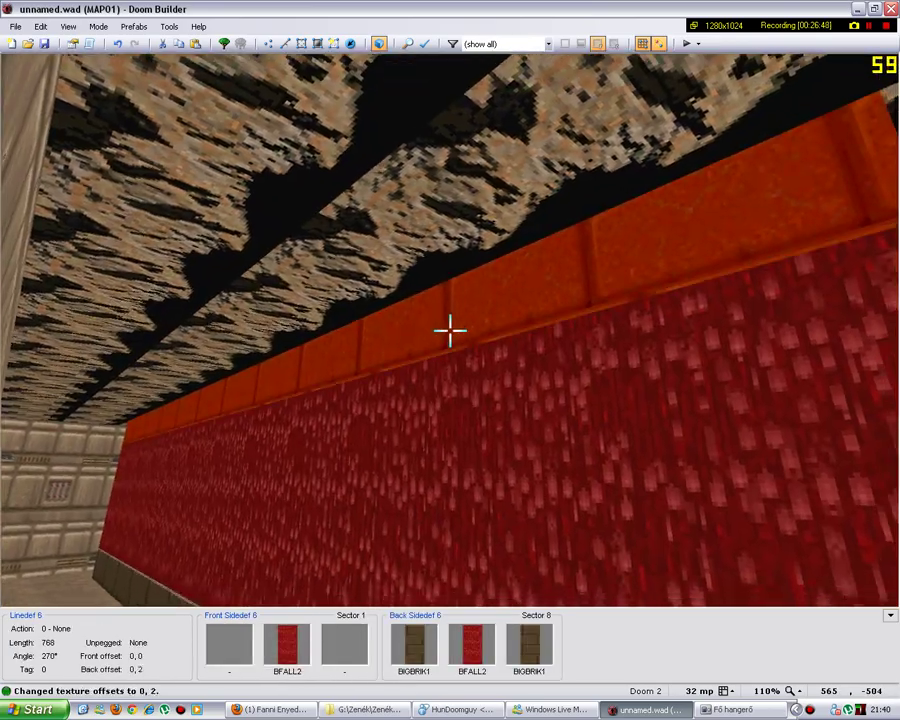
key("s")
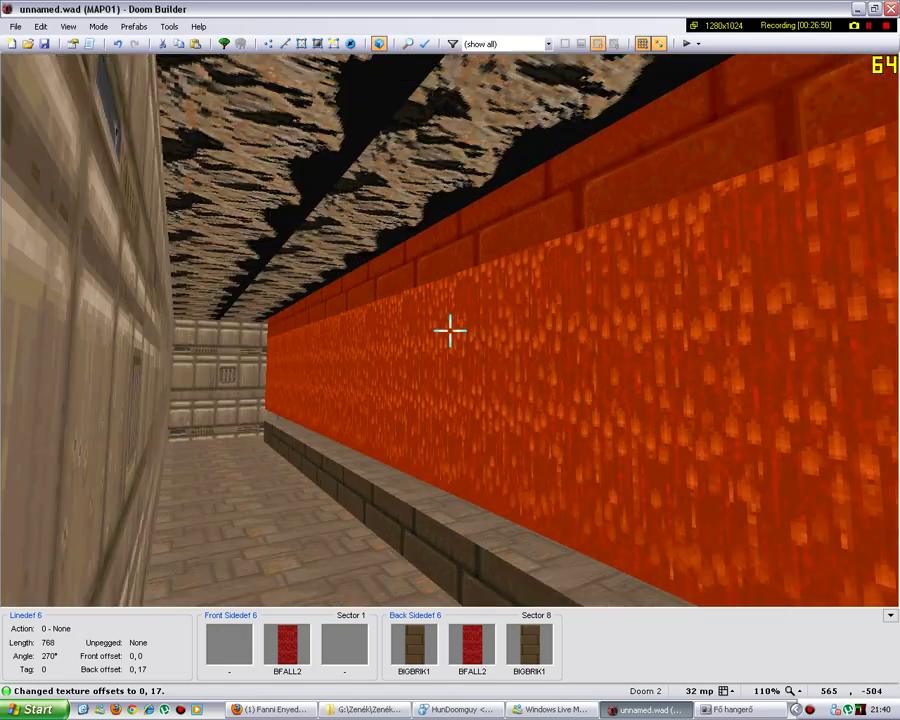
Try the Upper Unpegged flag on the BFALL2 linedef to compare its upper brick alignment, and clear the flag again.
right_click(450, 330)
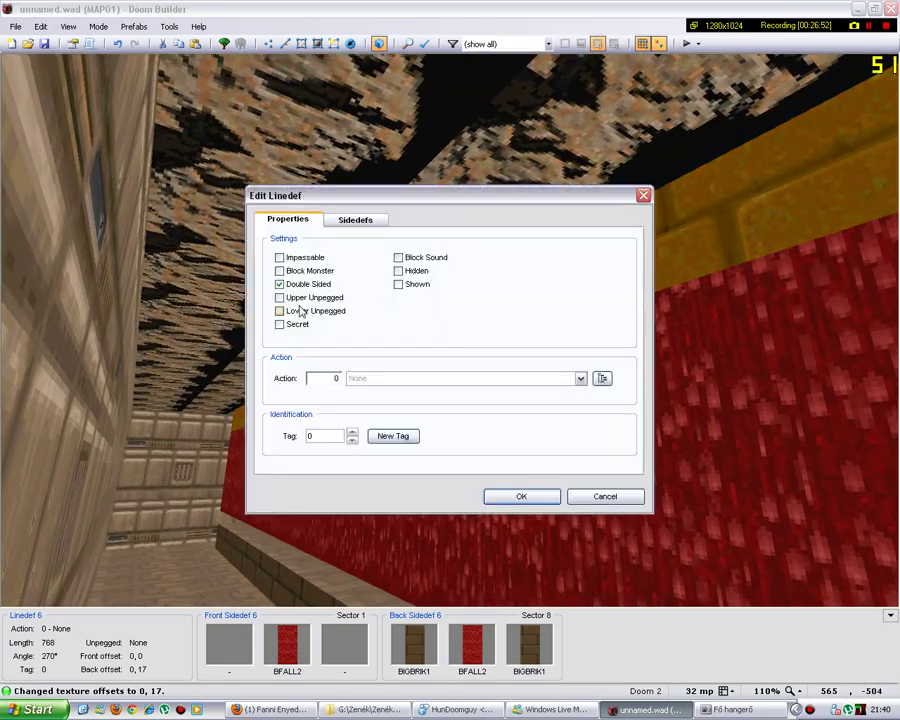
left_click(299, 312)
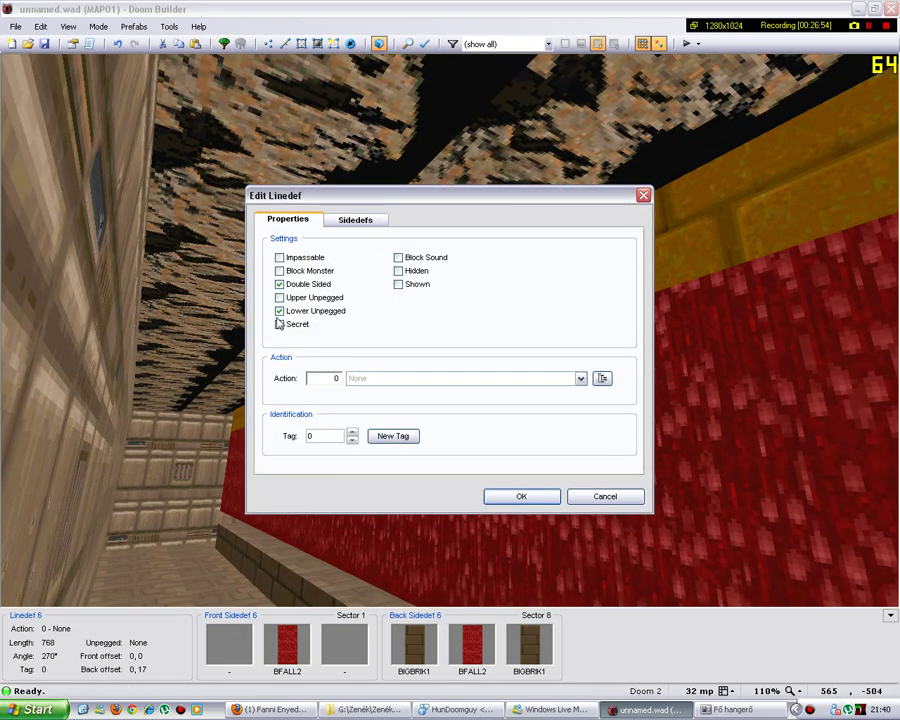
left_click(287, 310)
left_click(521, 497)
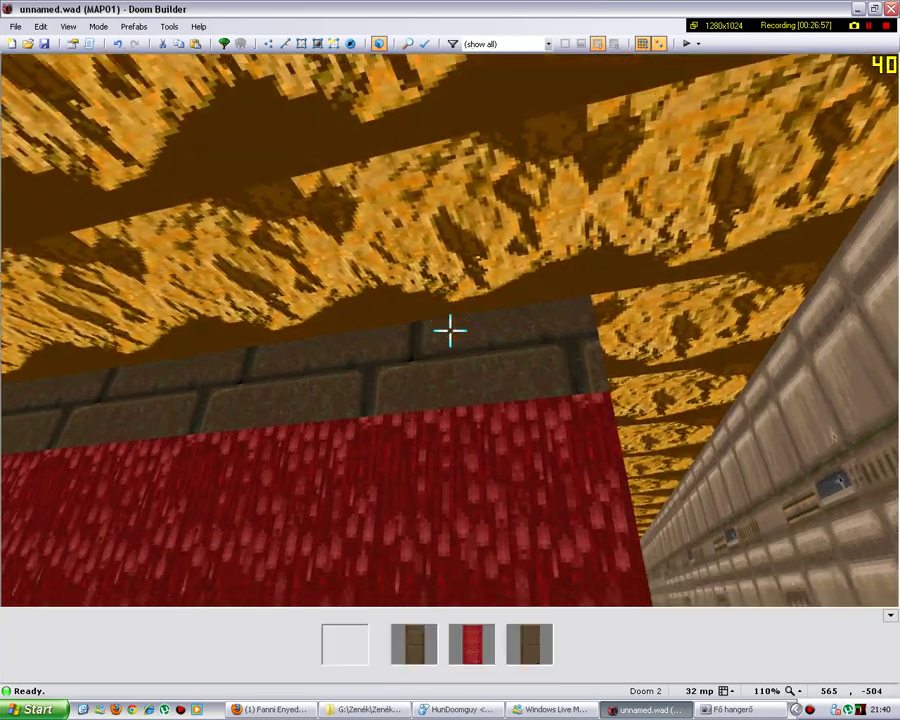
right_click(450, 330)
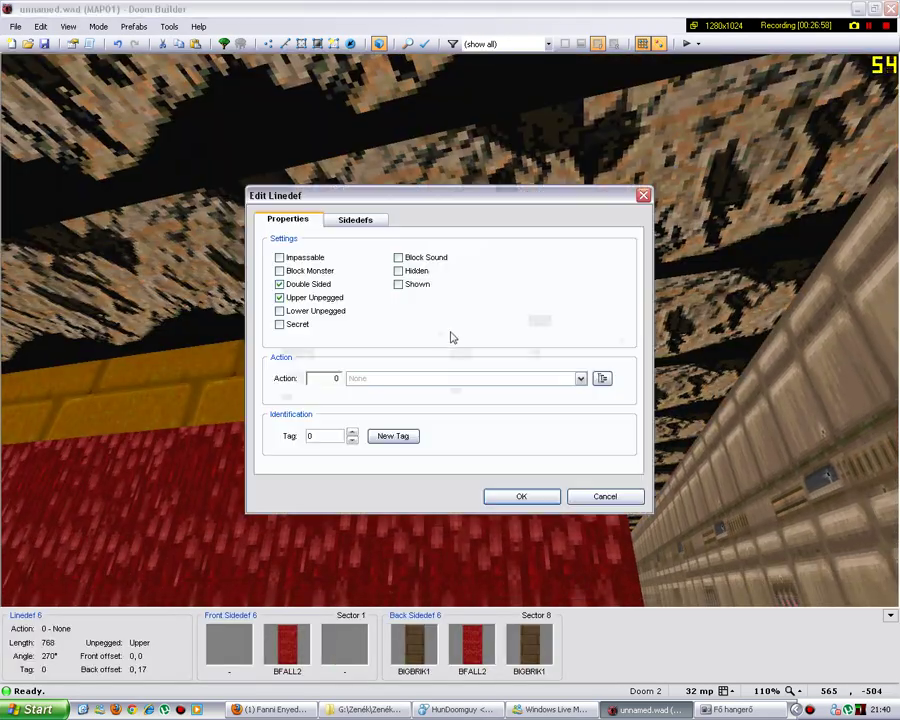
left_click(499, 502)
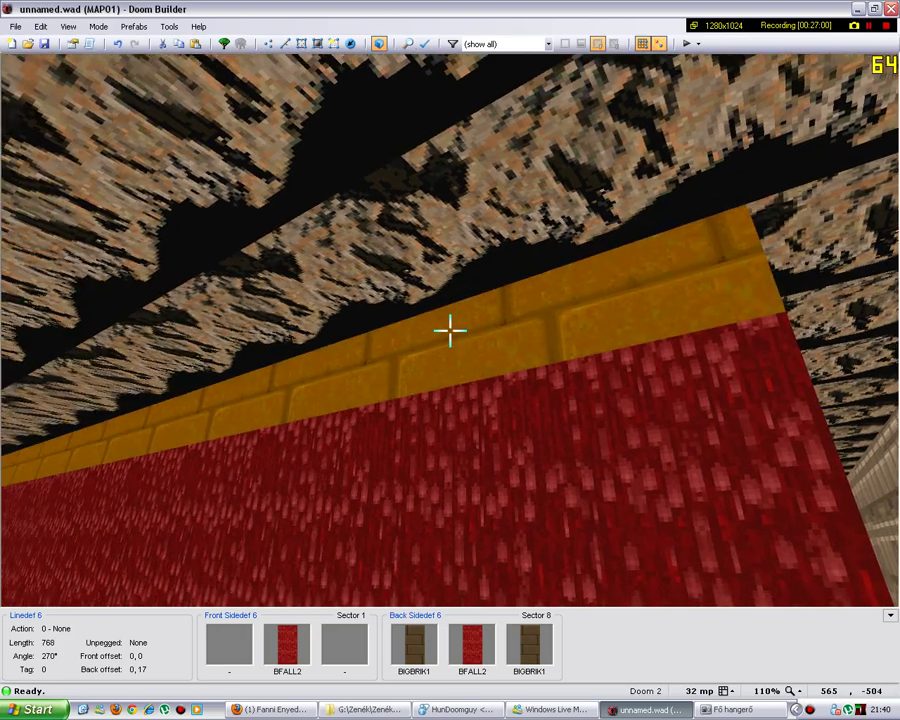
right_click(450, 330)
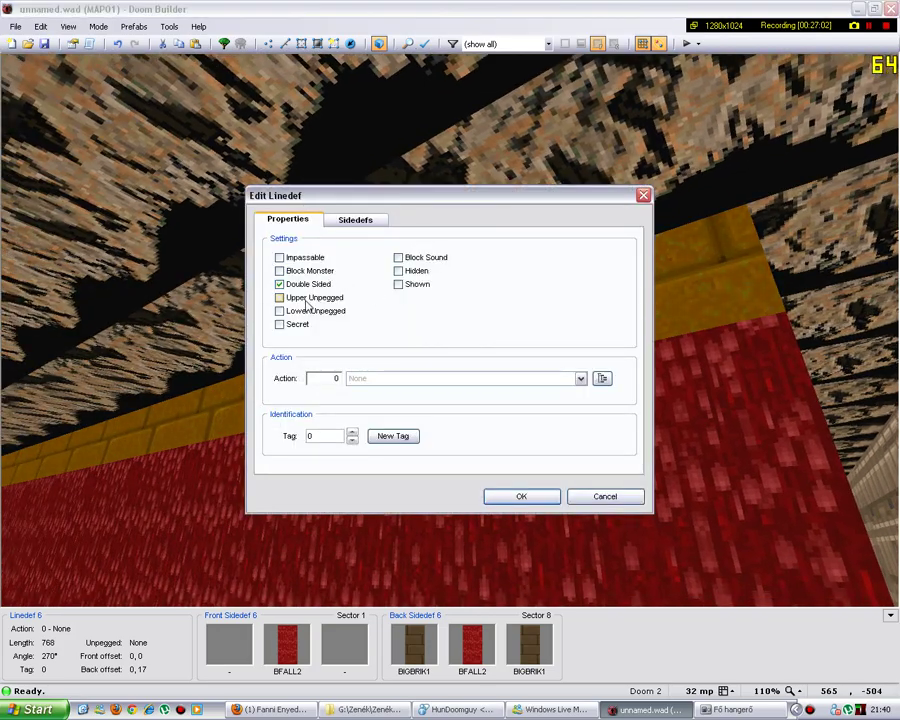
left_click(506, 500)
Enable Lower Unpegged for the BFALL2 linedef, starting from its lower brick strip.
right_click(450, 328)
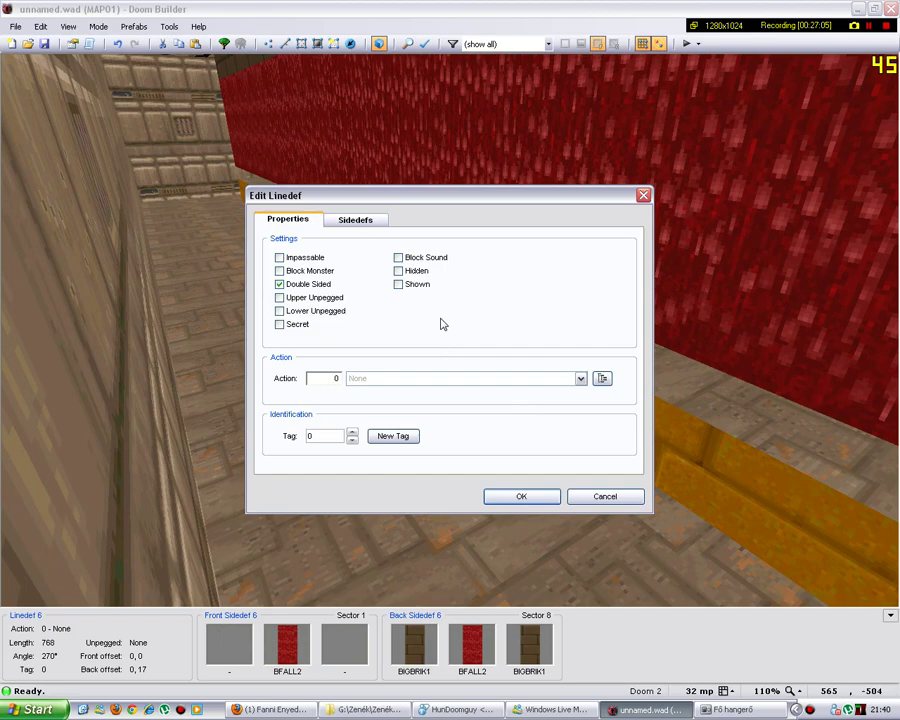
left_click(279, 312)
left_click(510, 496)
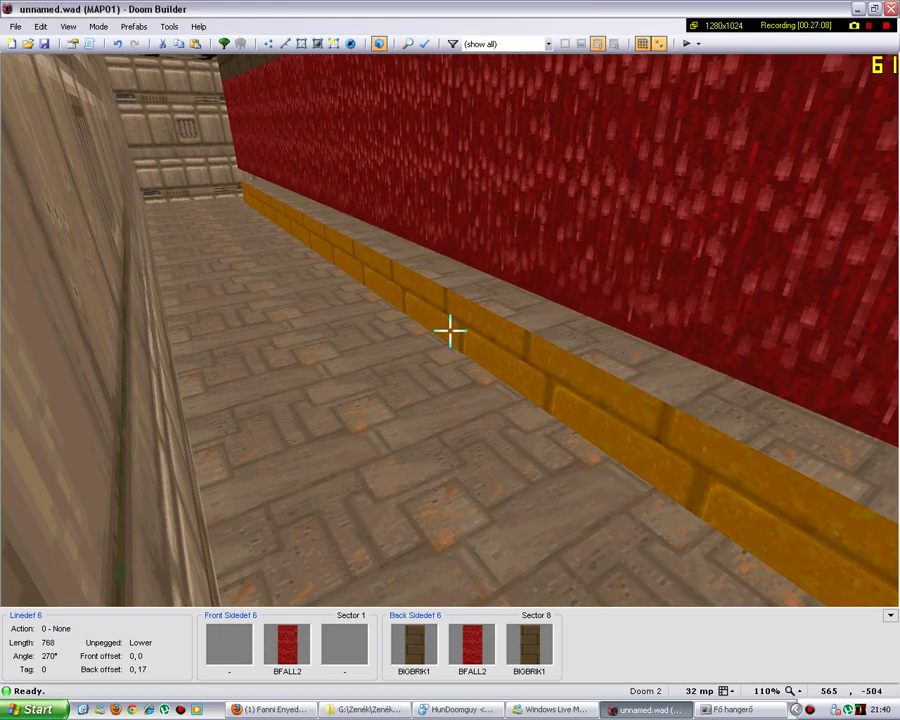